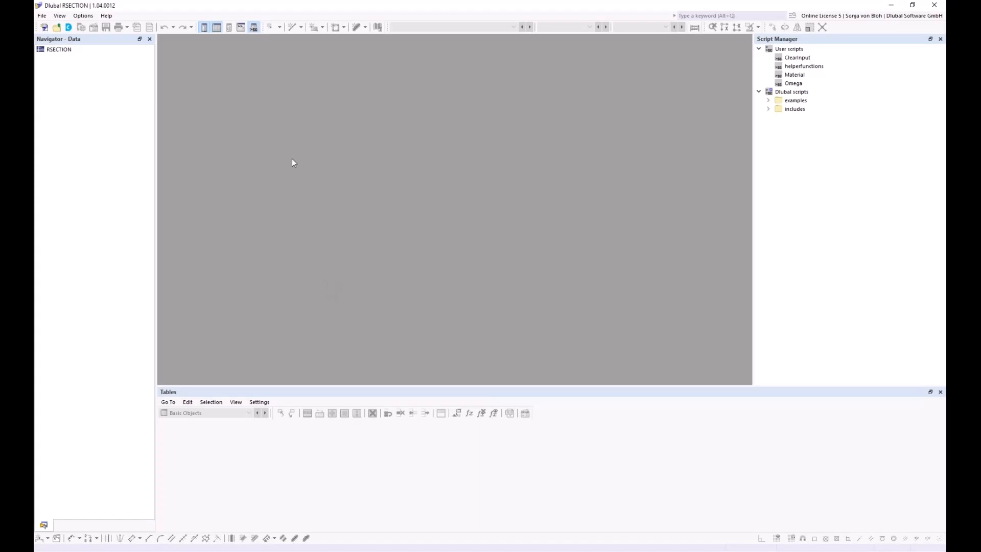
Import the file Aluprofil.dxf as a DXF into RSECTION.
click(42, 16)
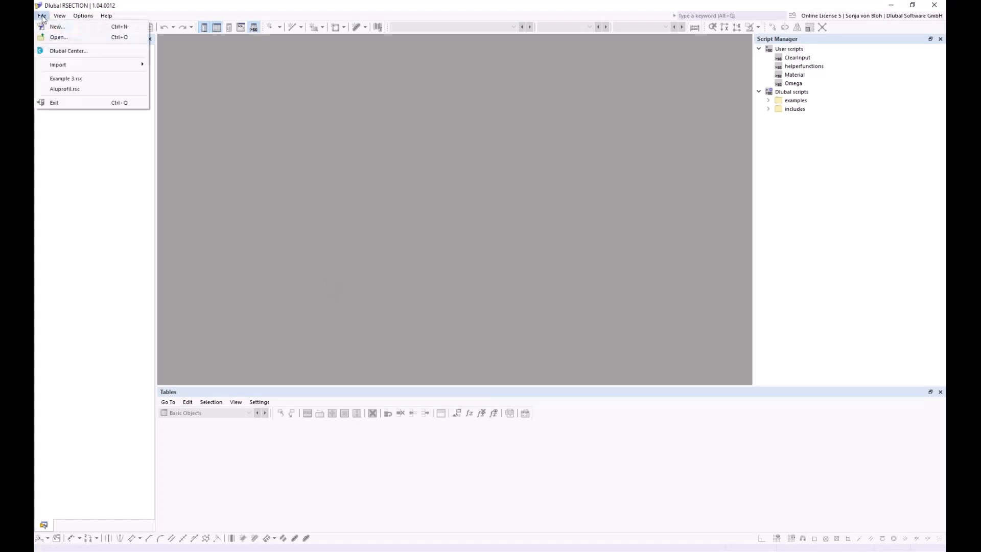
mouse_move(61, 65)
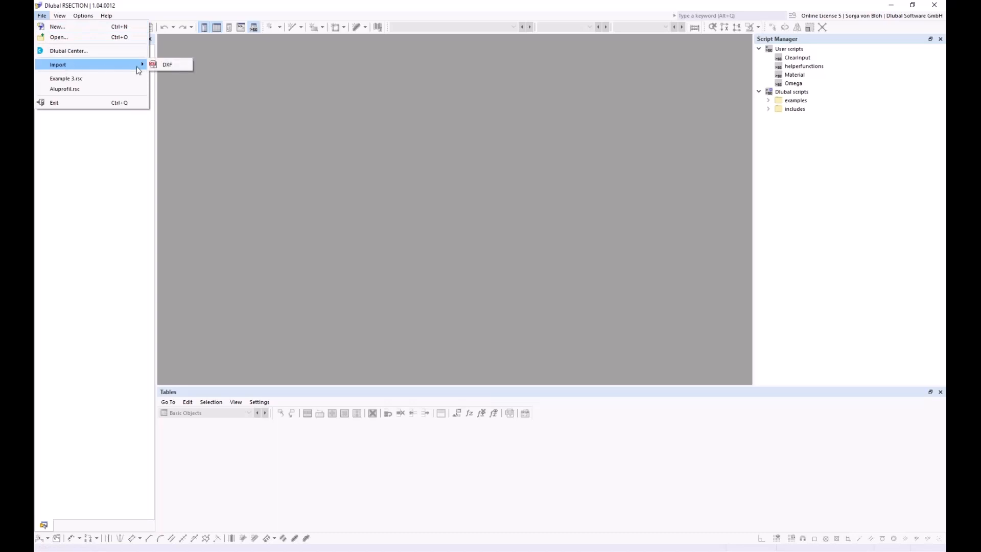
click(167, 65)
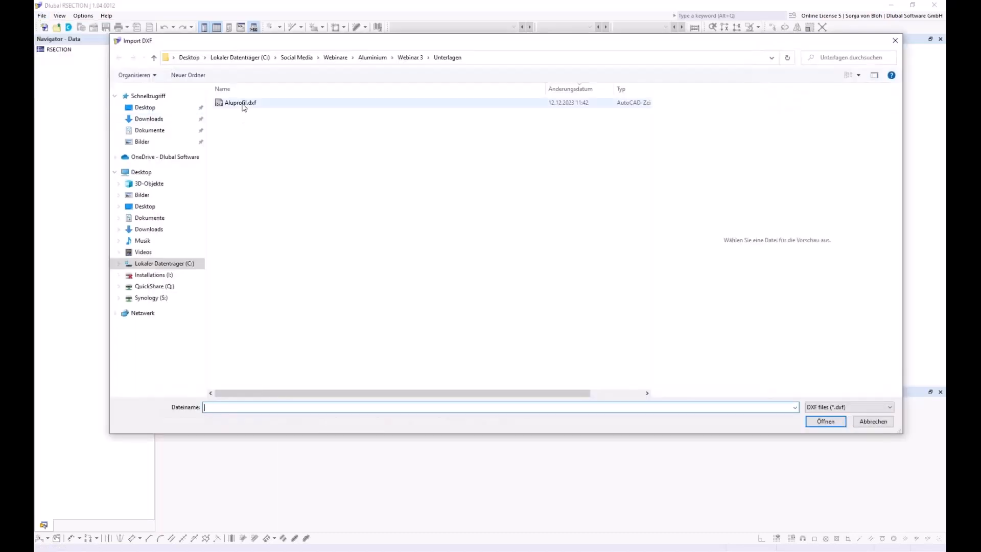
click(243, 104)
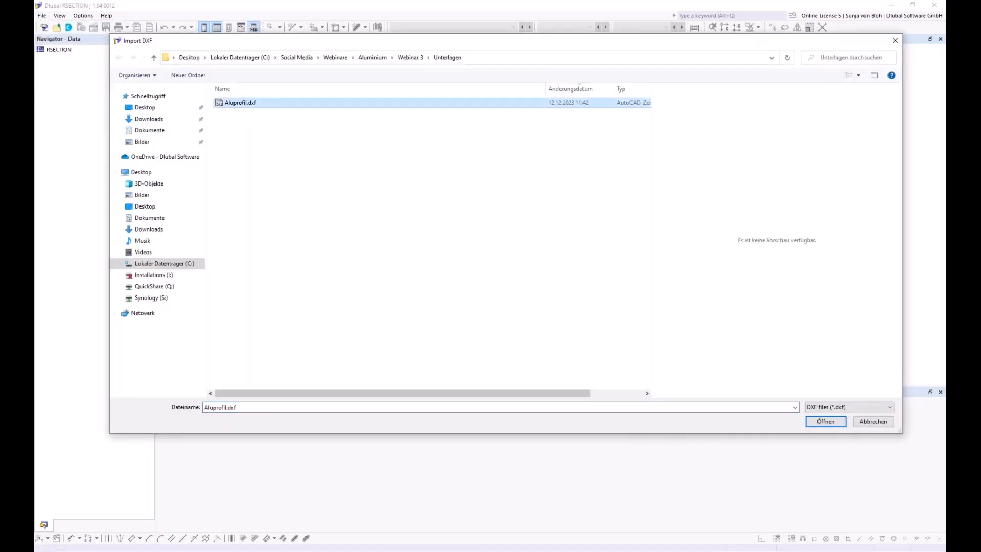
click(814, 422)
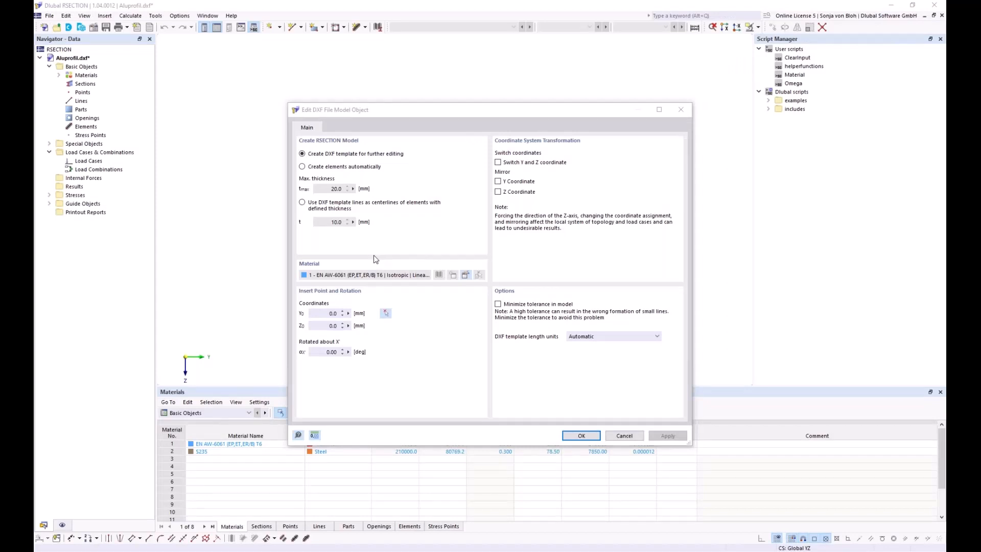
Import the DXF as a template for further editing and dismiss the Import Log.
click(304, 157)
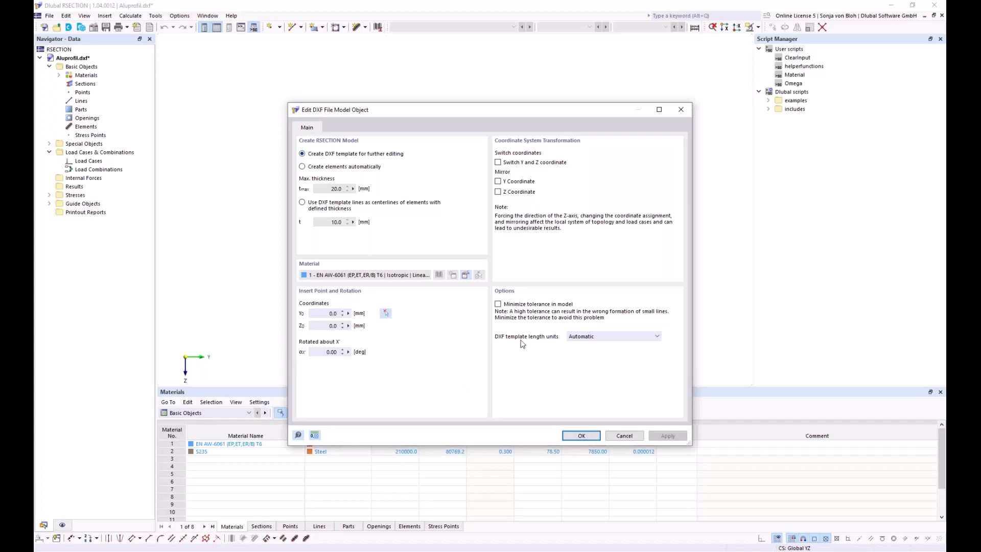
click(565, 436)
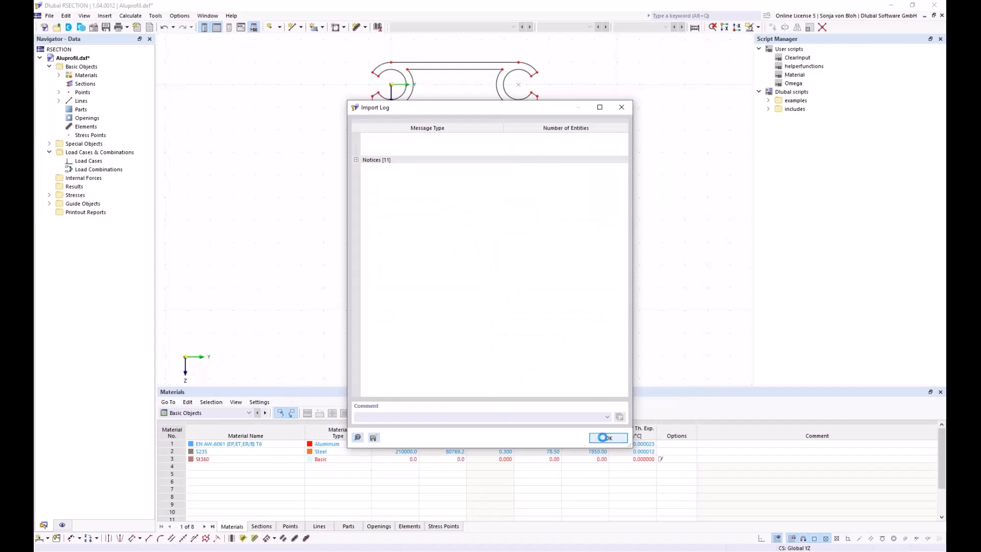
click(604, 438)
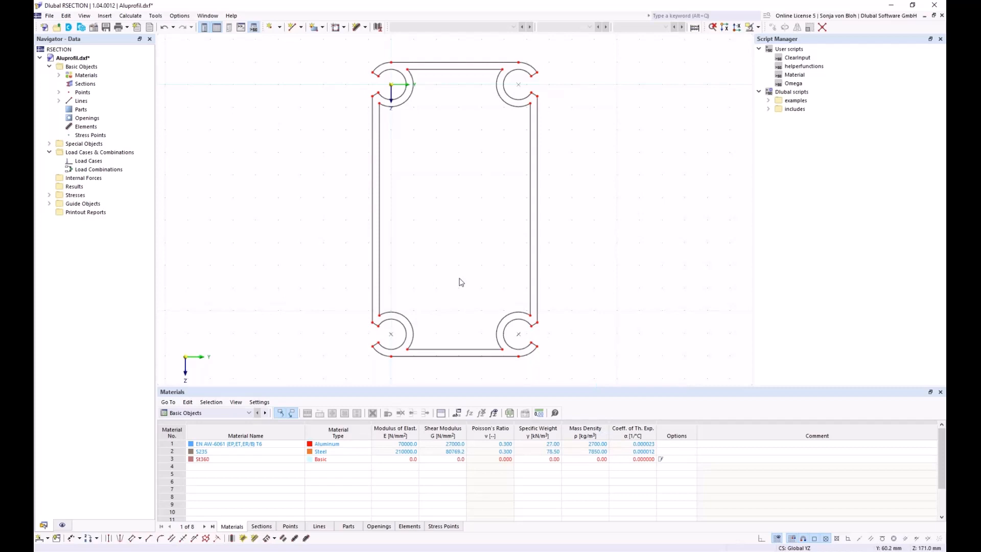
Create a part in EN AW-6061 T6 from the profile's outer boundary line.
click(323, 28)
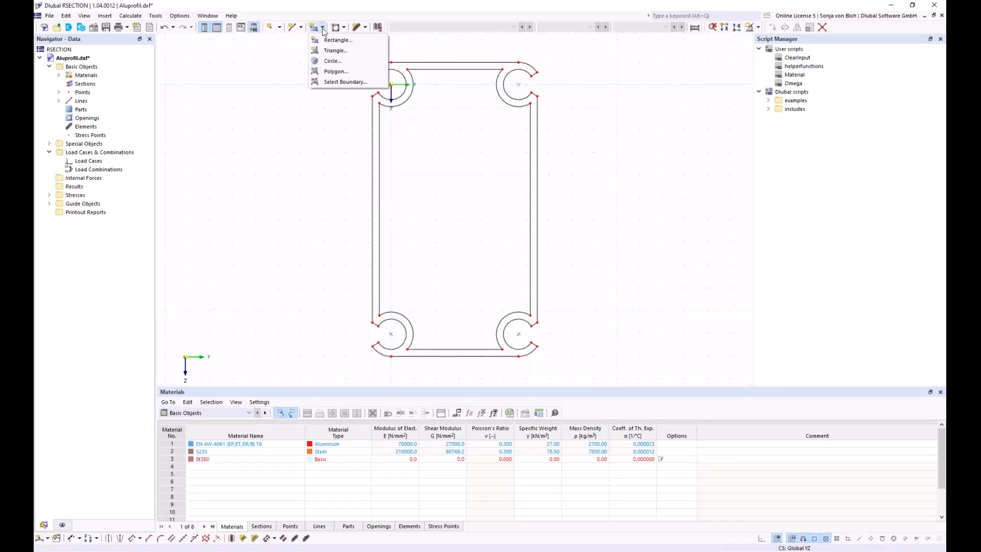
click(329, 82)
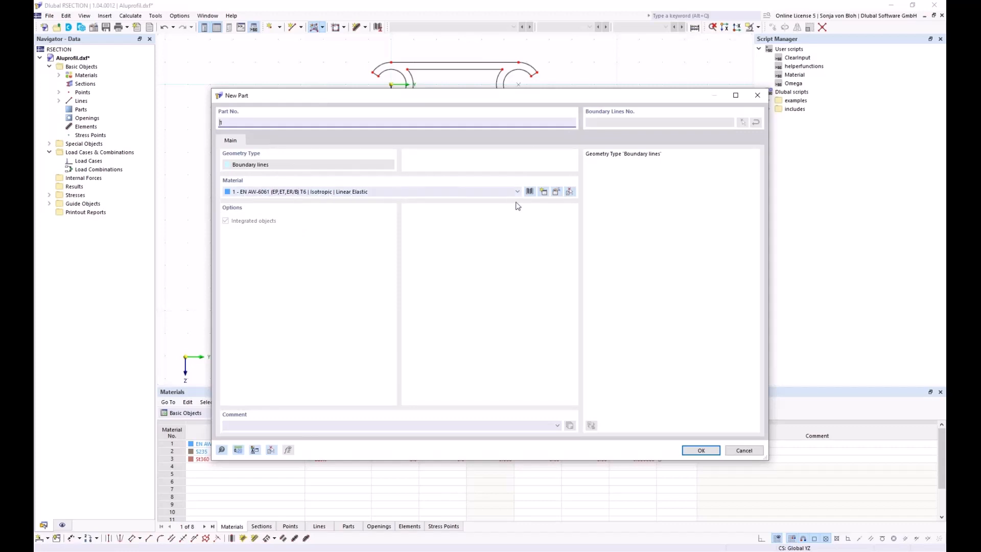
click(557, 194)
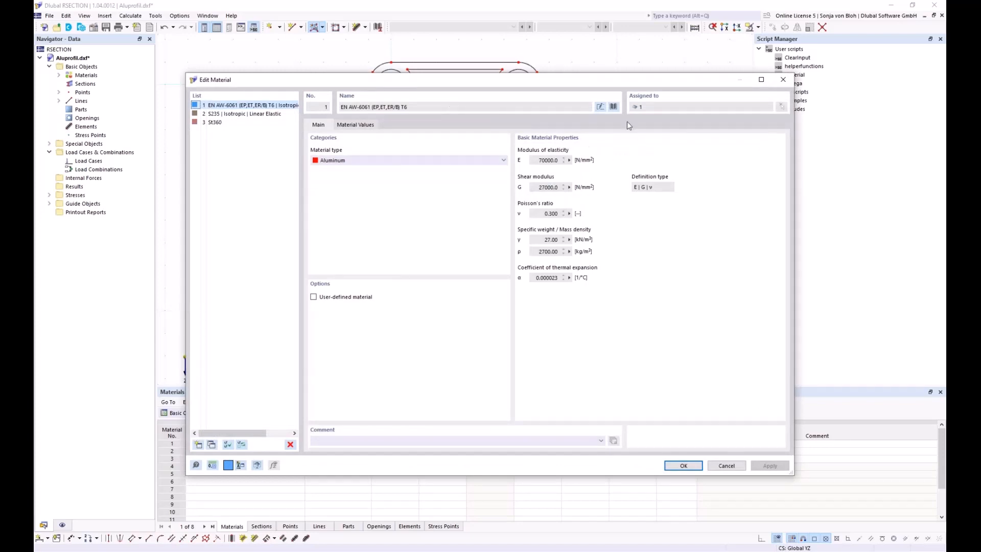
click(613, 107)
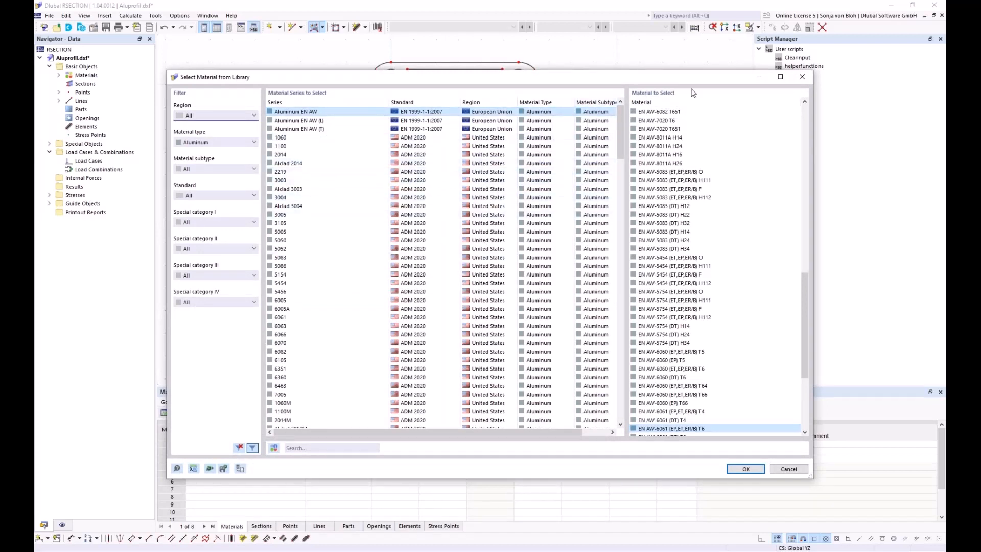
click(802, 78)
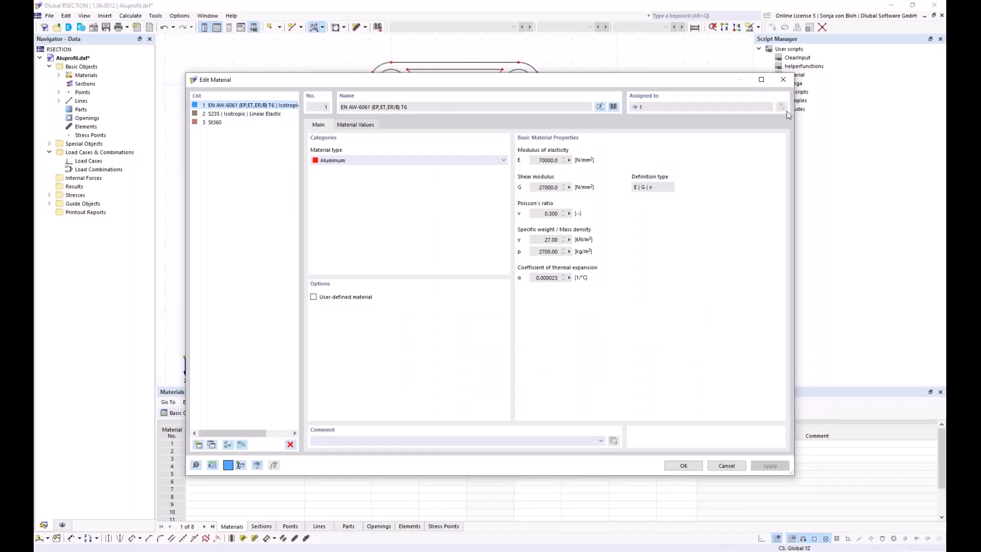
click(782, 80)
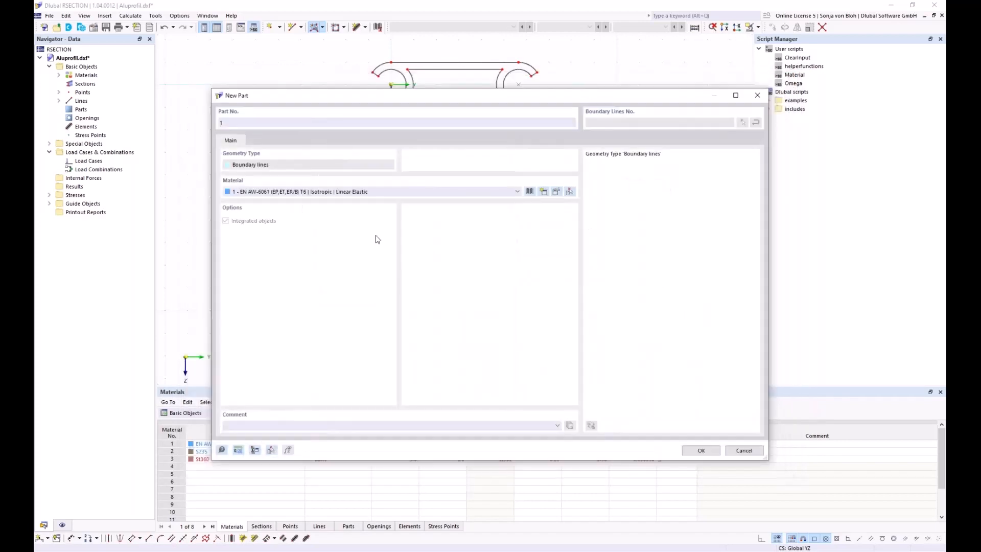
click(696, 450)
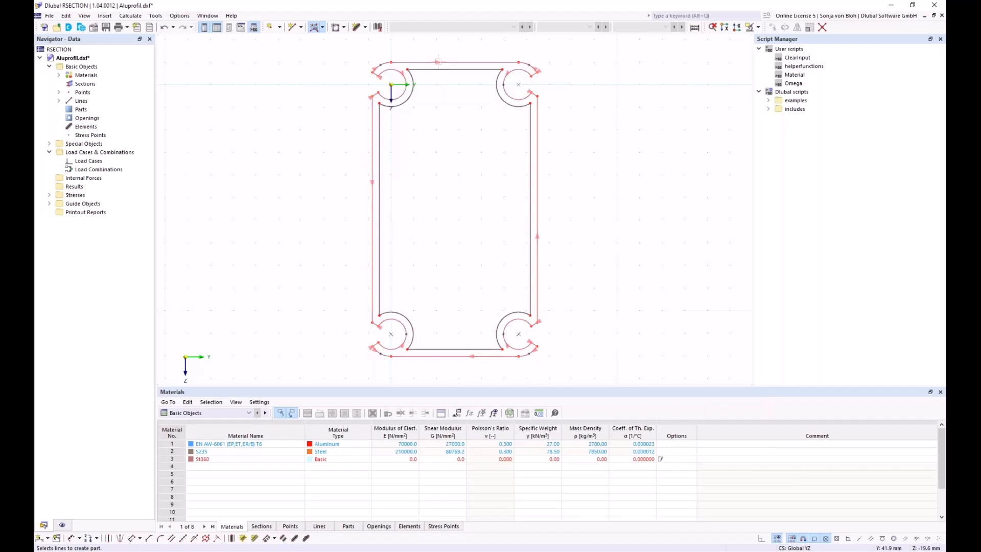
click(438, 62)
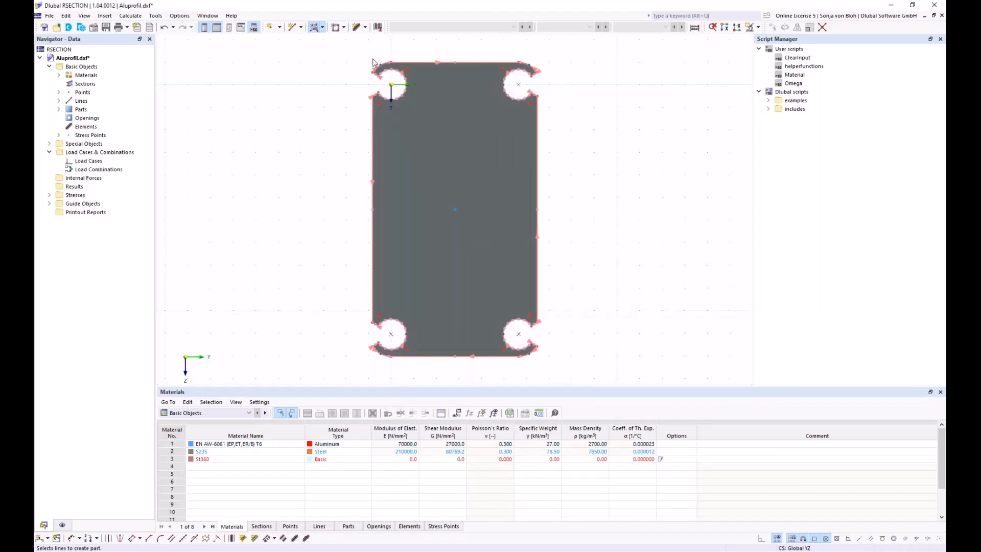
click(344, 28)
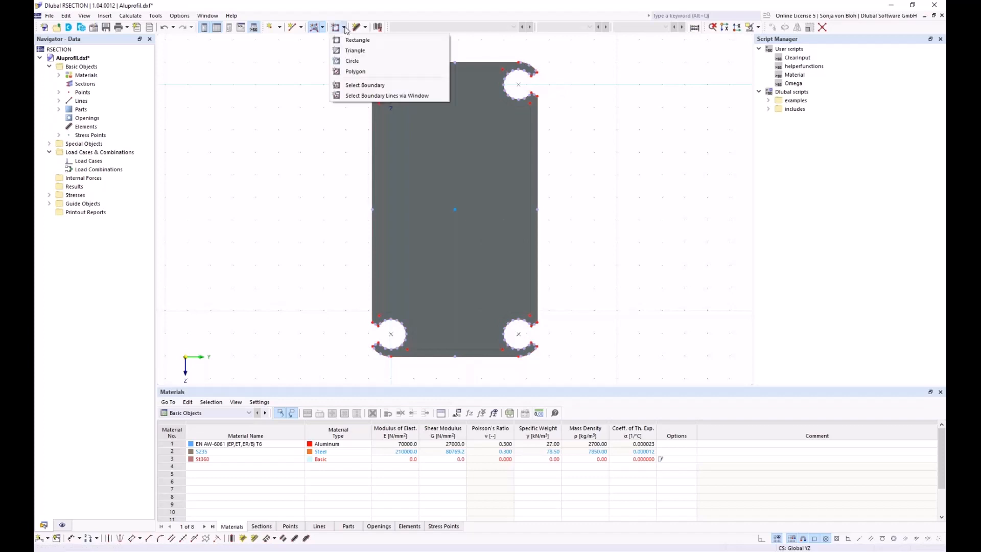
Cut an opening from the inner boundary line to hollow out the profile.
click(352, 85)
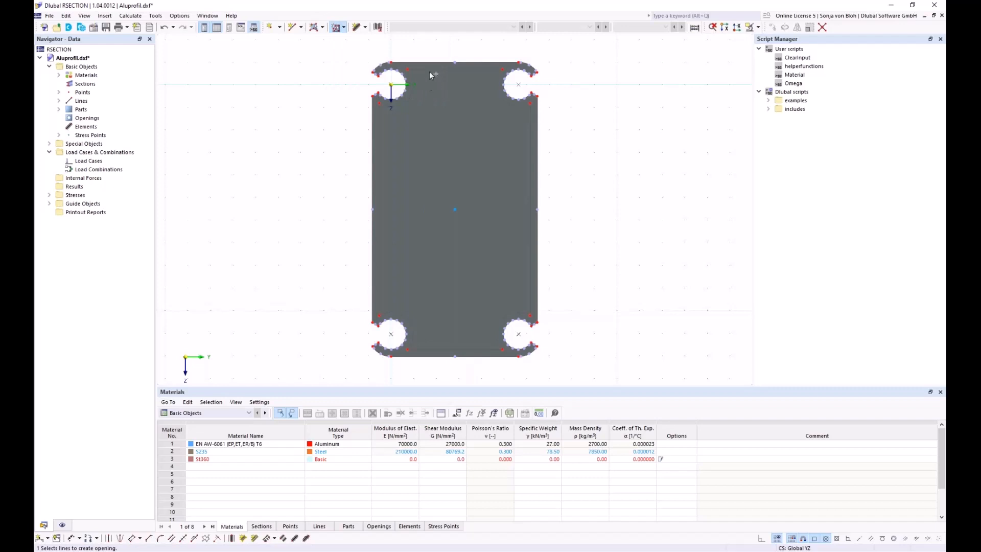
click(429, 69)
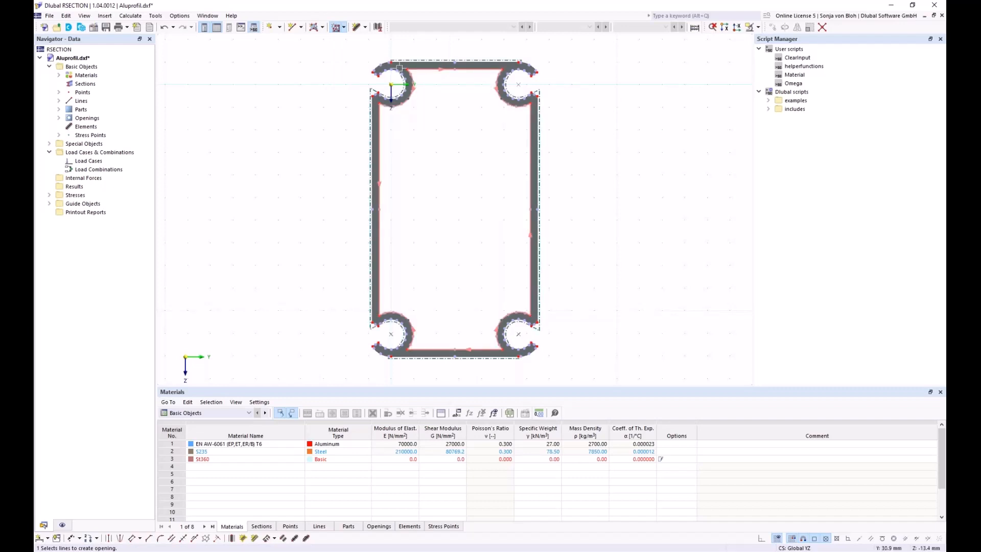
key(Escape)
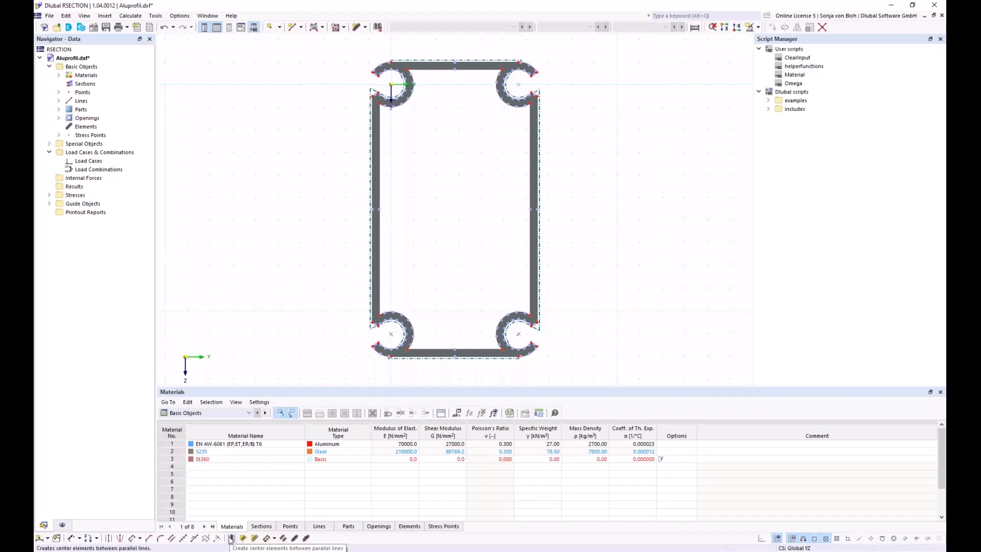
Create center elements for the top flange, the left wall and the left arc.
click(231, 539)
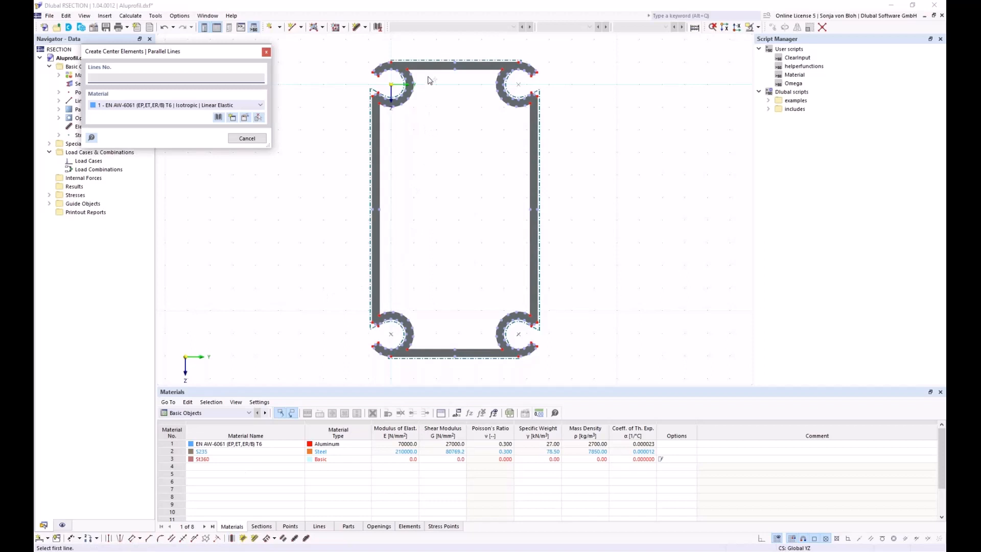
scroll(428, 68, up, 2)
click(431, 61)
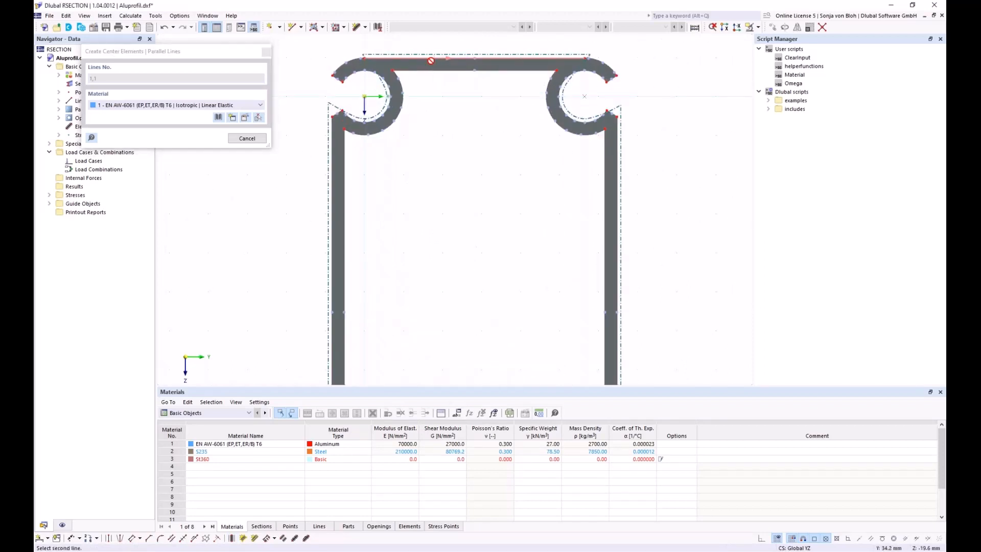
click(453, 71)
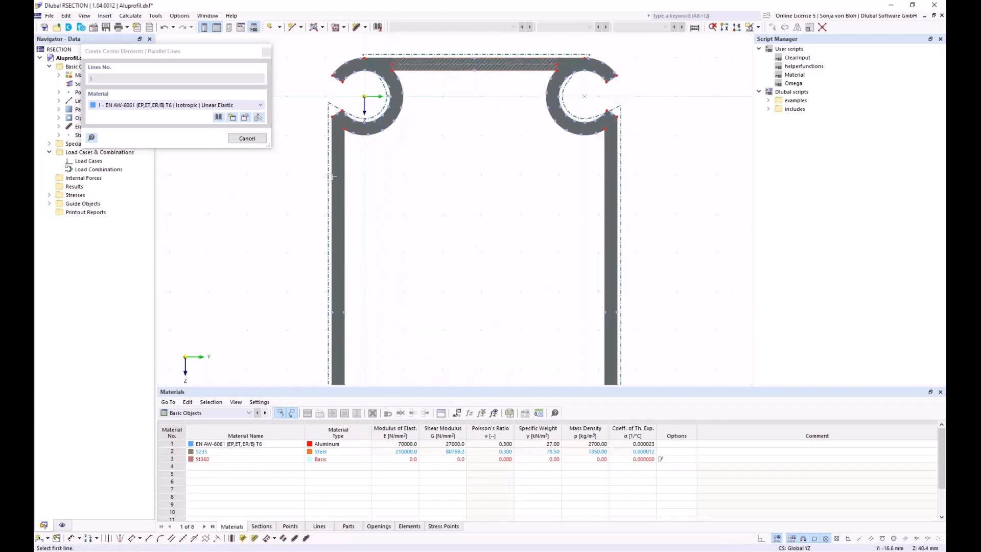
click(332, 175)
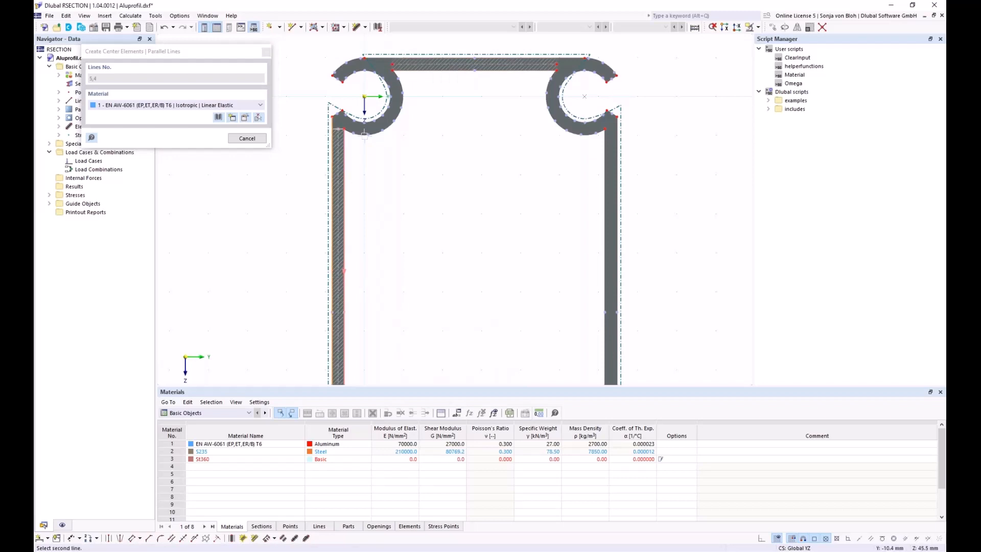
scroll(364, 136, up, 1)
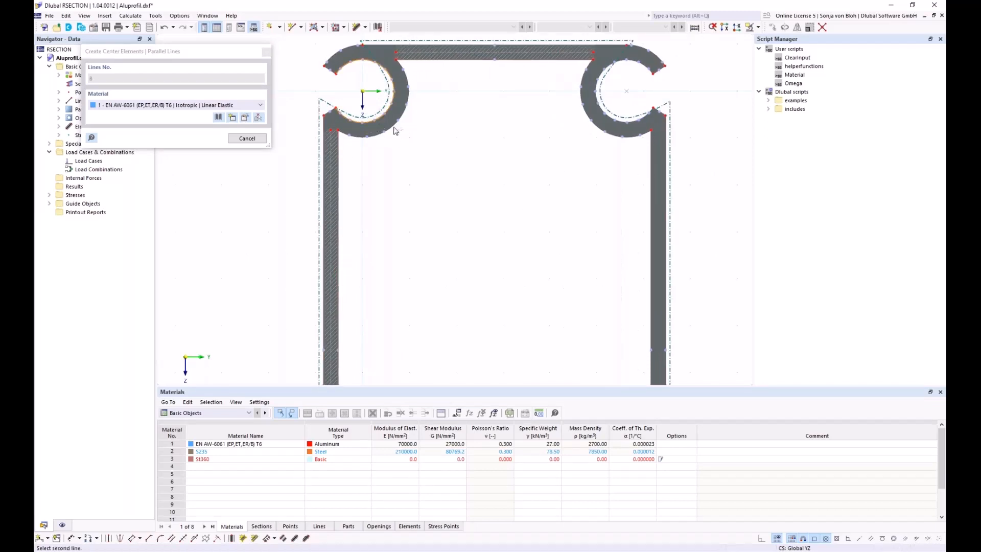
click(394, 131)
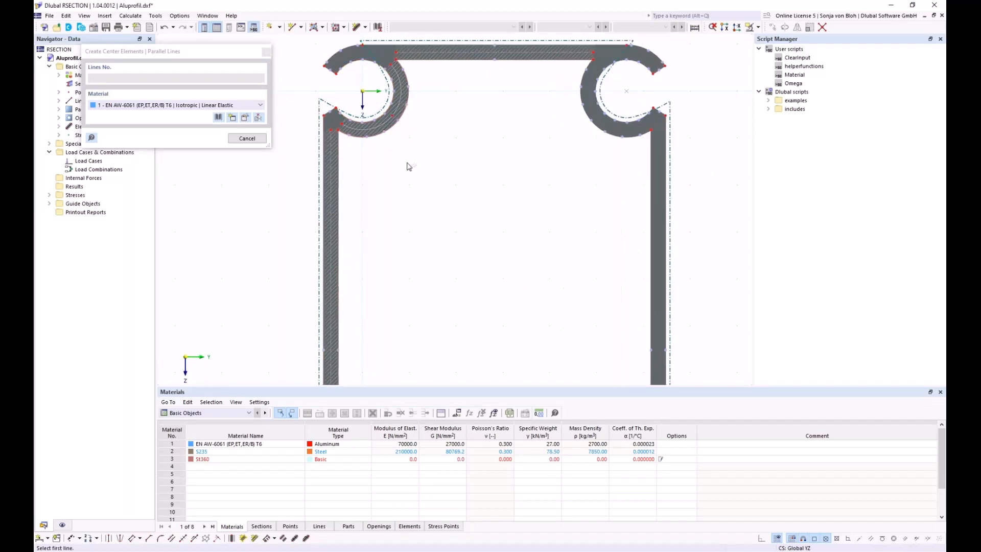
key(Escape)
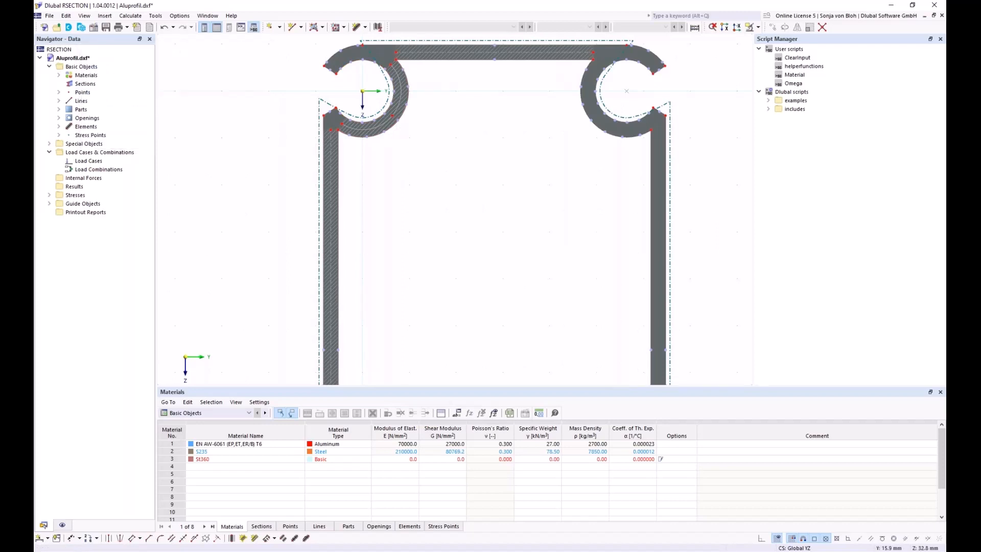
Draw an arc ending at the profile's upper-left end, then select the top straight part.
scroll(337, 225, up, 3)
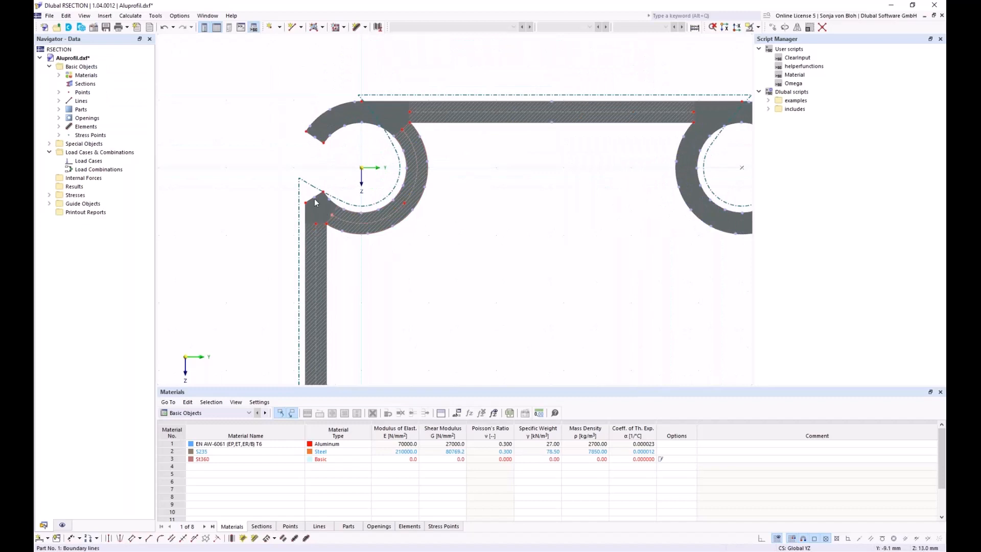
click(403, 130)
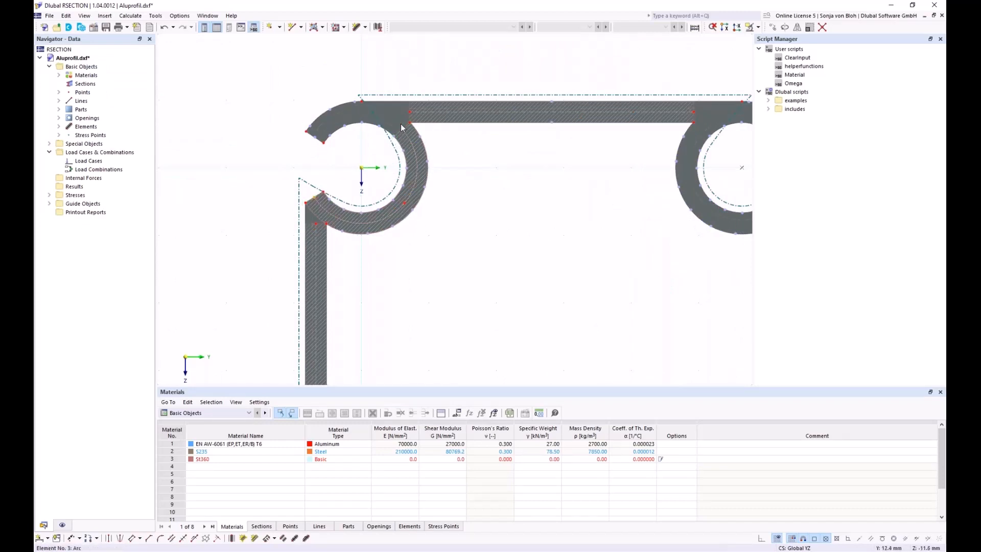
click(318, 140)
scroll(396, 133, down, 3)
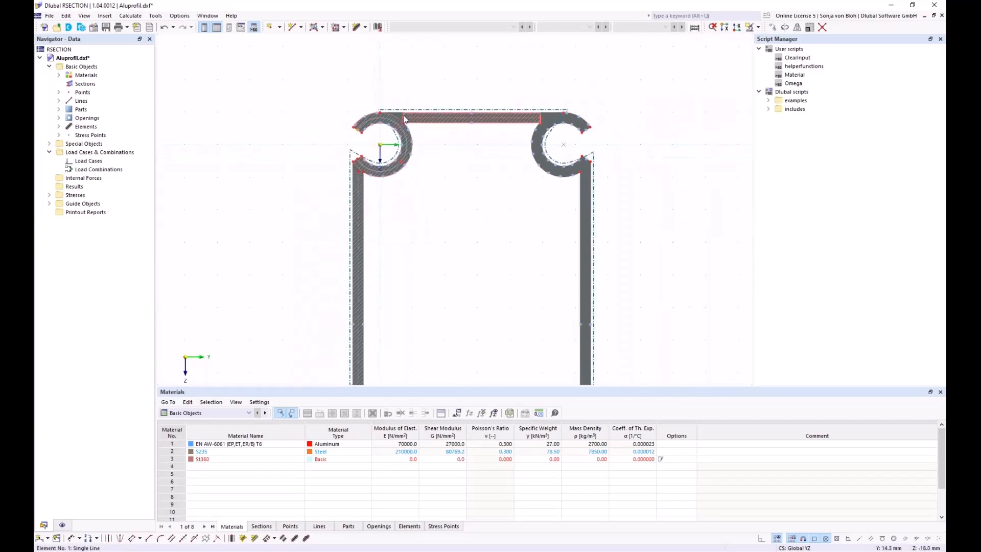
click(405, 119)
scroll(360, 171, up, 3)
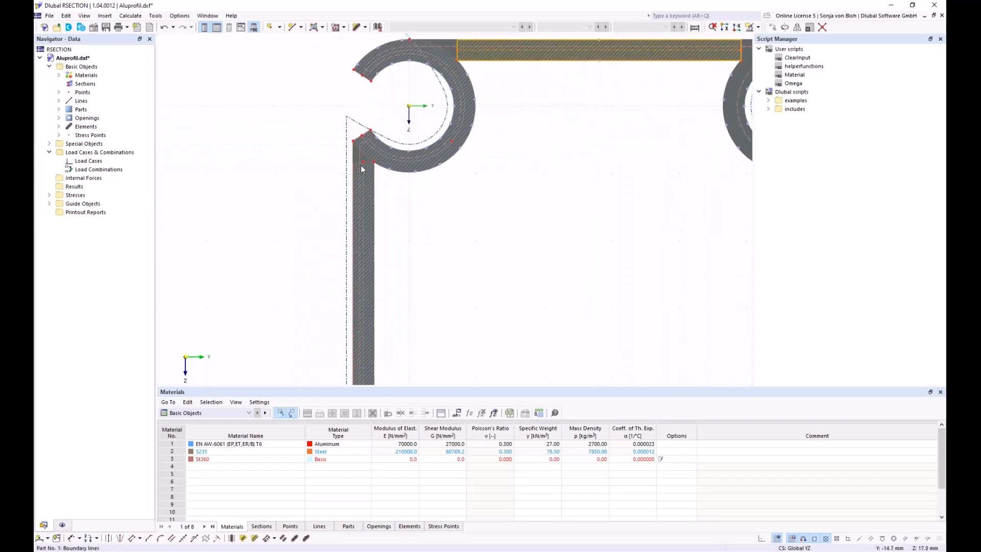
Divide elements 1 and 2 with intermediate points, then zoom into the top-left corner.
right_click(359, 166)
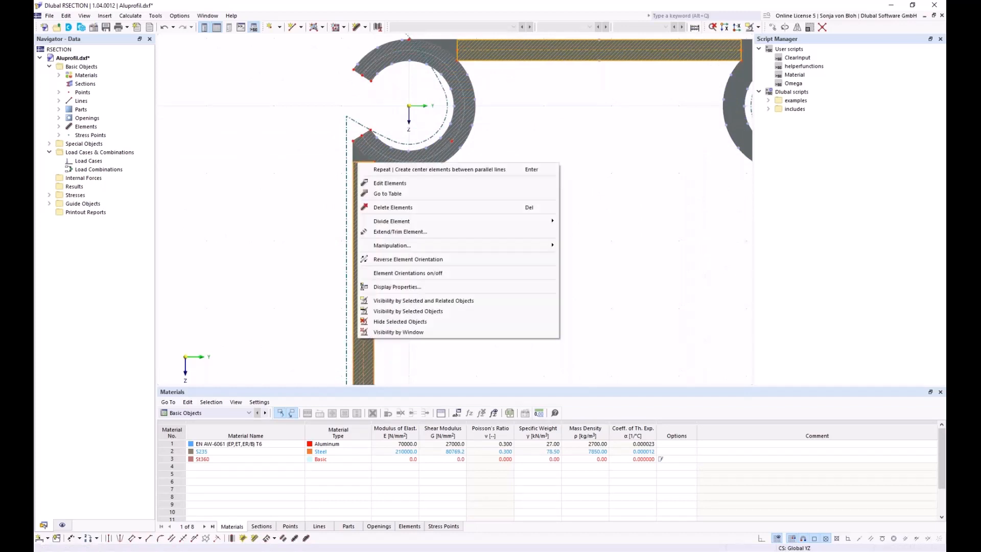
mouse_move(406, 221)
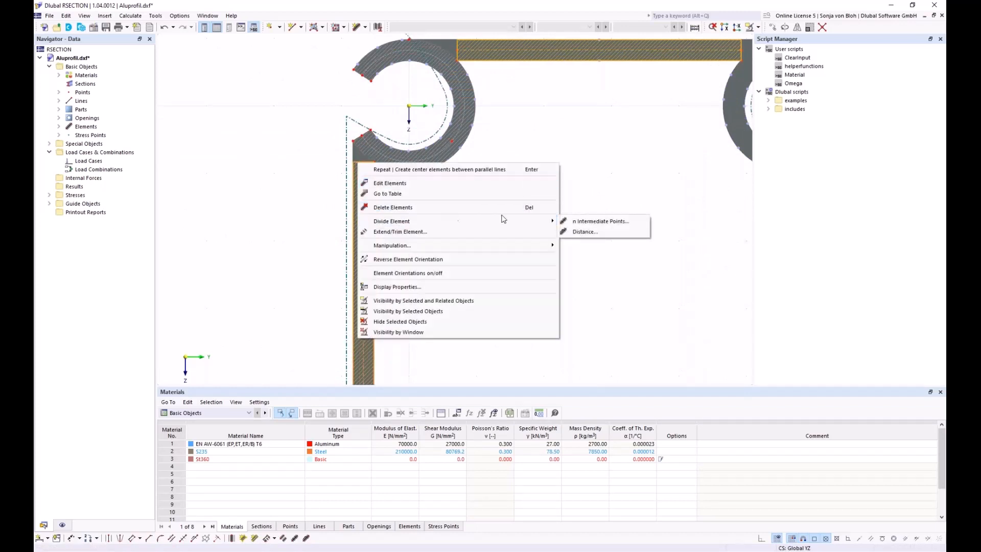
click(588, 222)
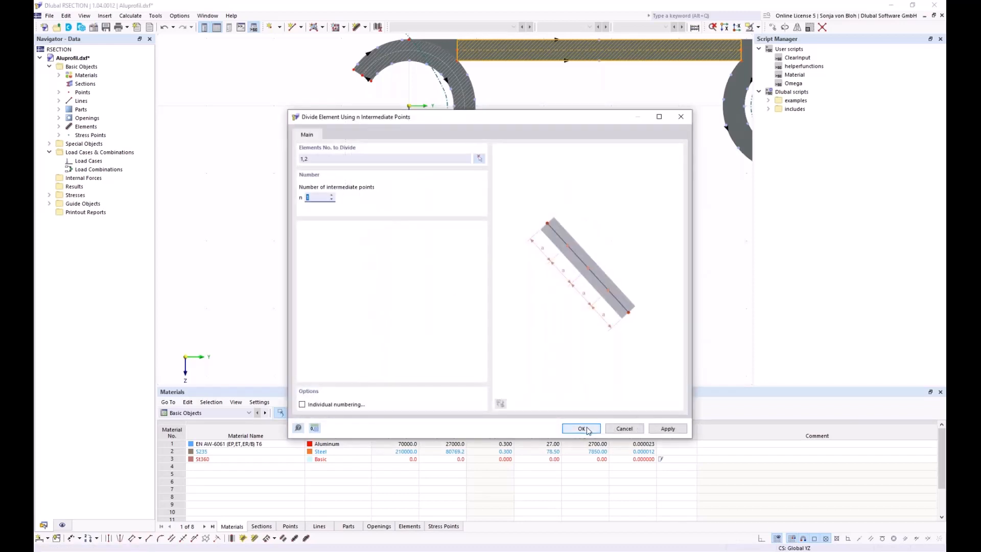
click(581, 428)
scroll(372, 203, down, 4)
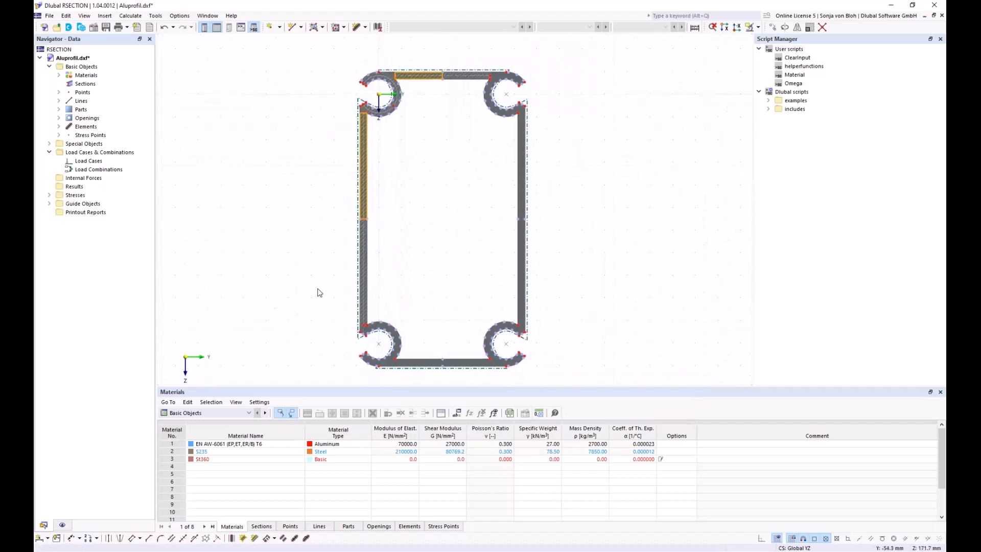
click(320, 324)
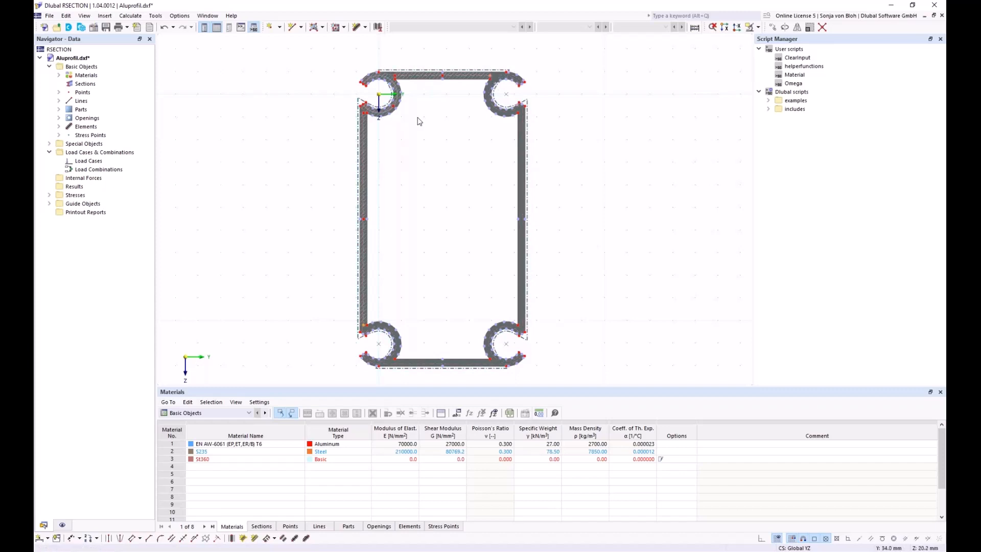
scroll(419, 121, up, 3)
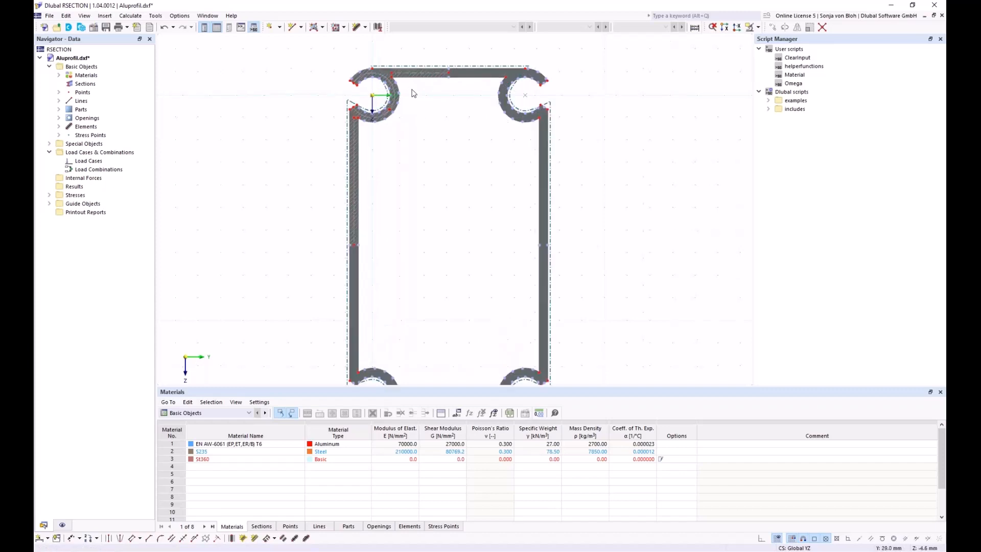
scroll(424, 163, up, 3)
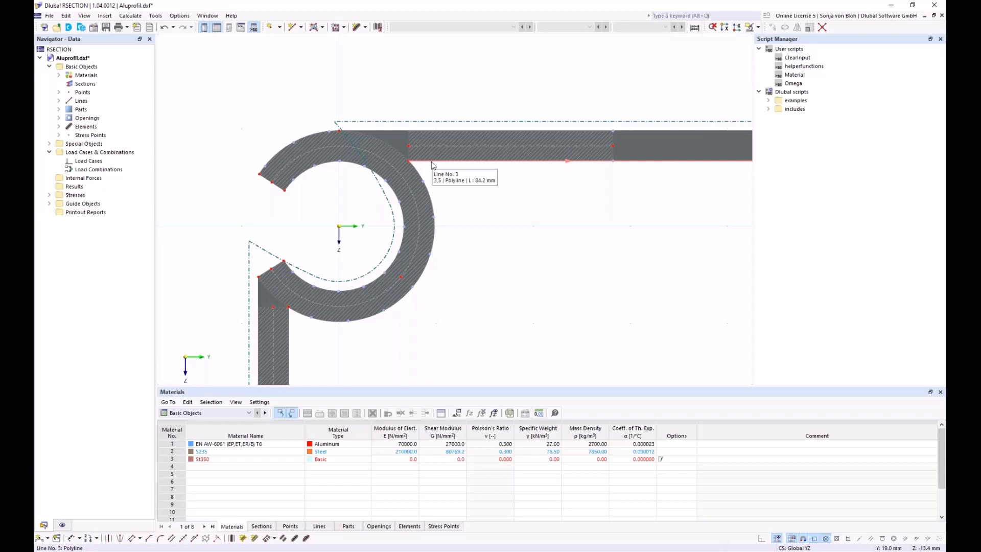
click(396, 142)
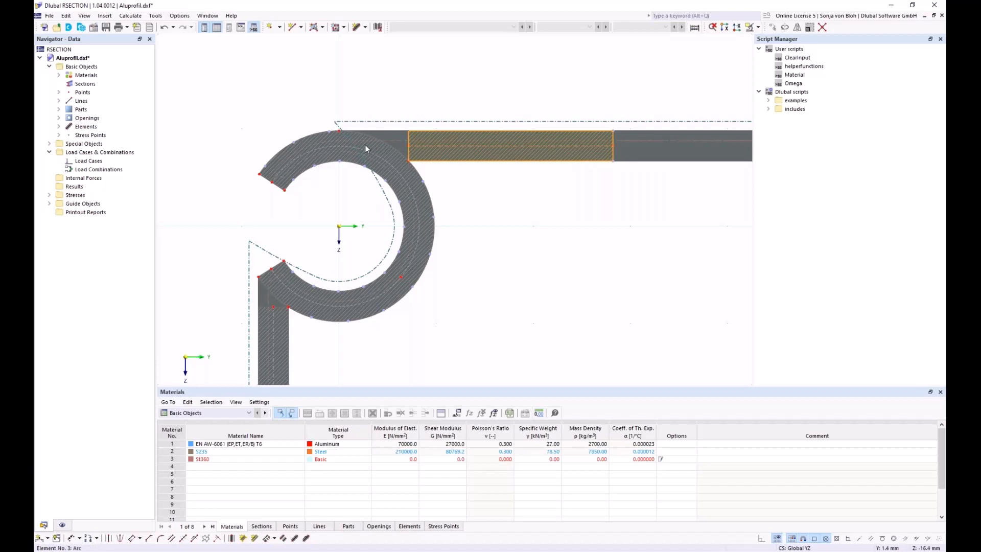
right_click(409, 141)
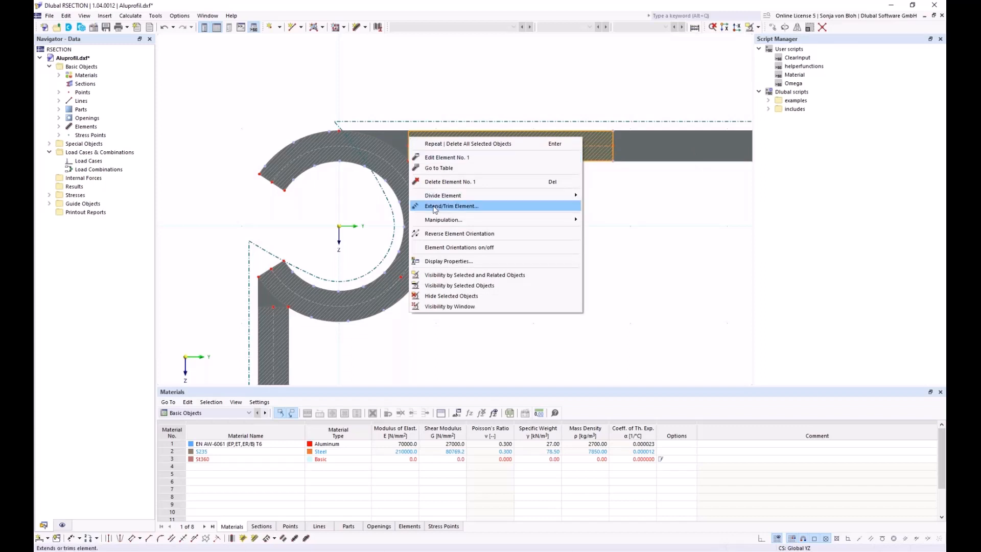
click(434, 206)
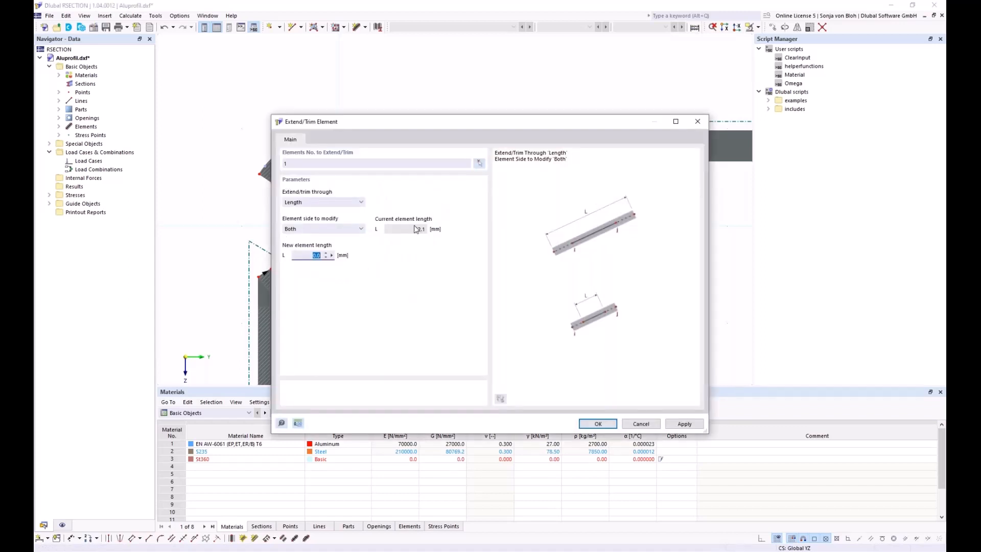
click(354, 202)
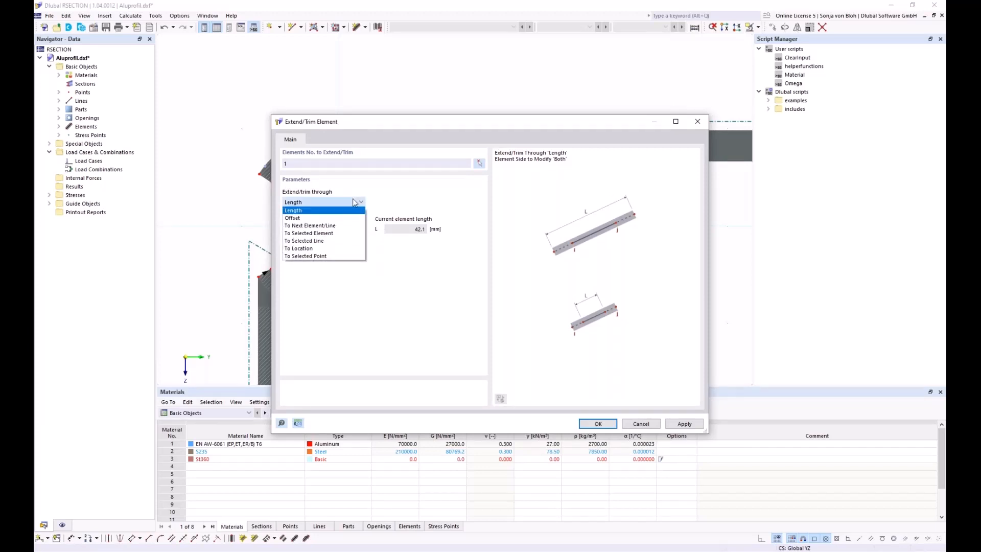
click(332, 225)
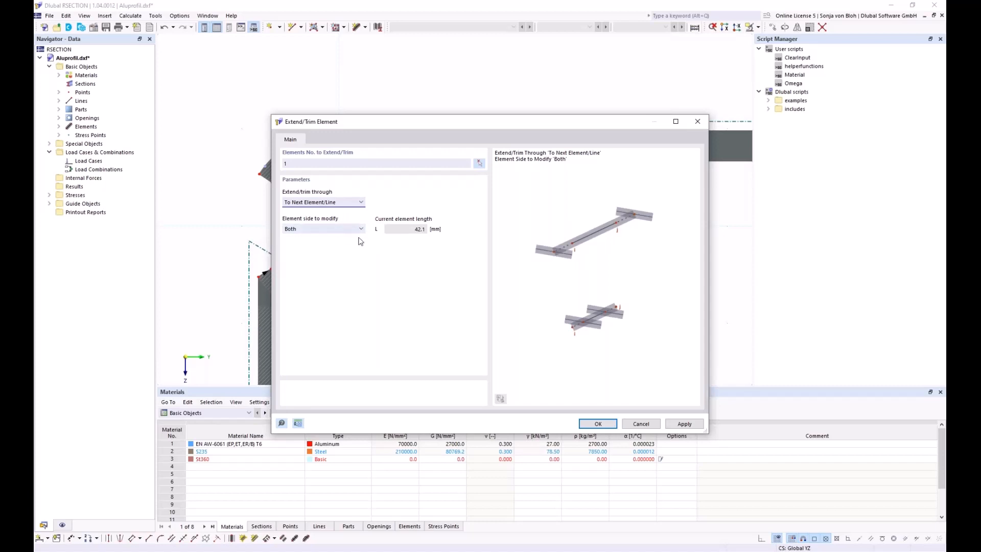
mouse_move(397, 125)
mouse_down()
mouse_move(401, 243)
mouse_move(386, 216)
mouse_up()
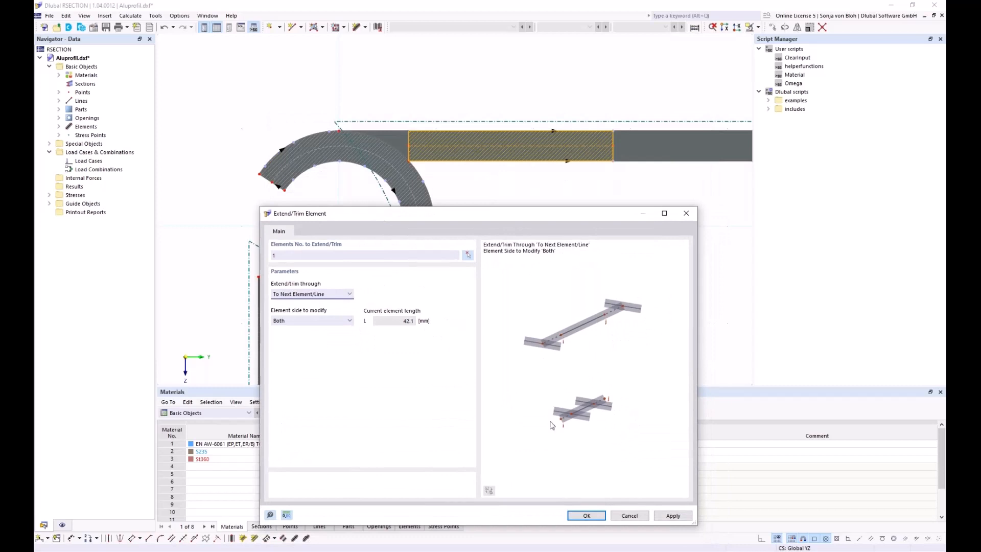
click(631, 516)
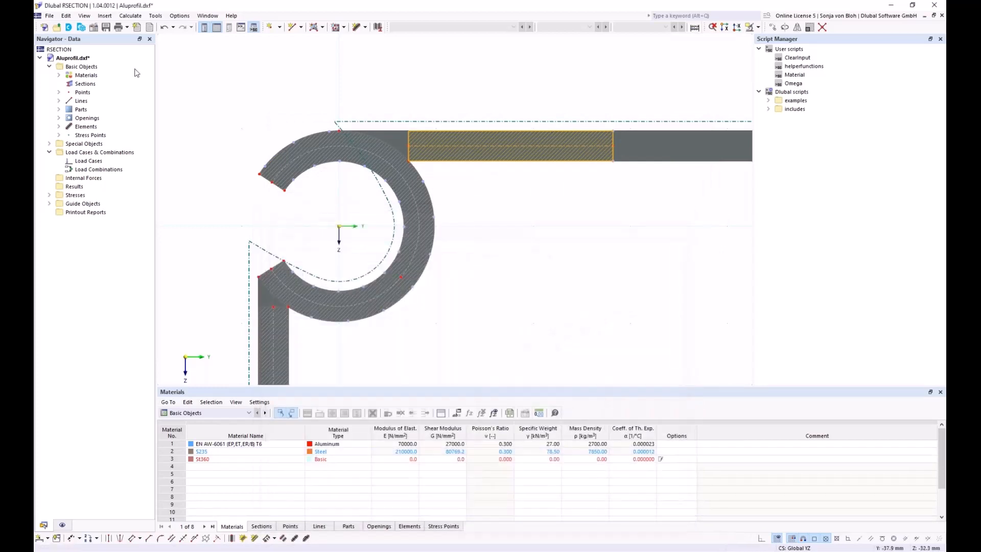
Turn on Element Orientations under Model > Elements in the Display navigator.
click(62, 525)
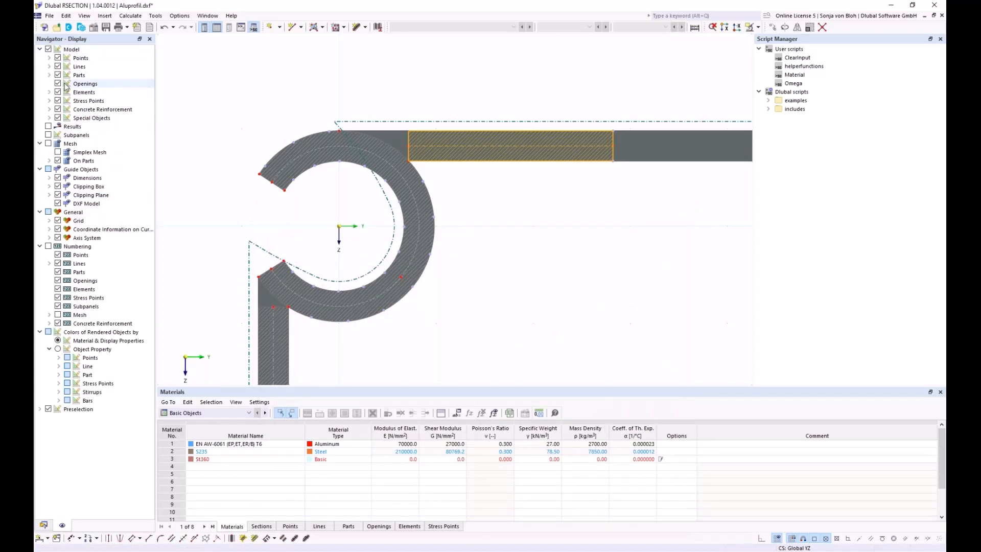
click(49, 92)
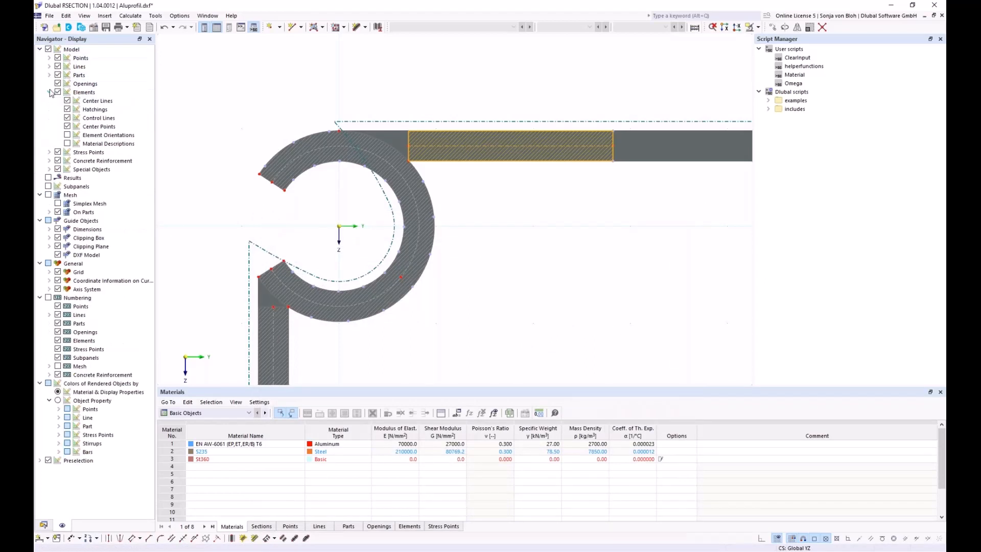
click(67, 136)
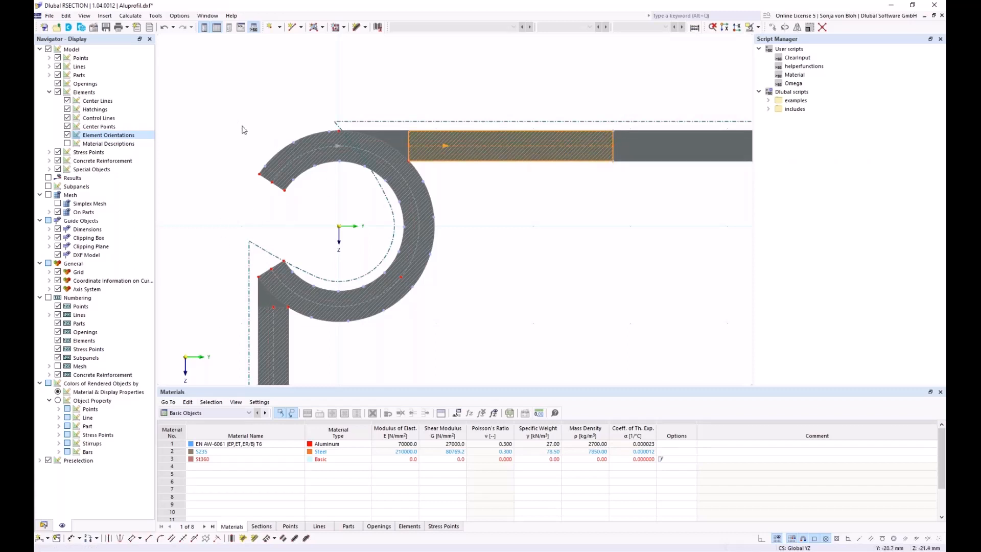
Extend element 1 at its start to the next element/line, reaching the left arc.
right_click(408, 139)
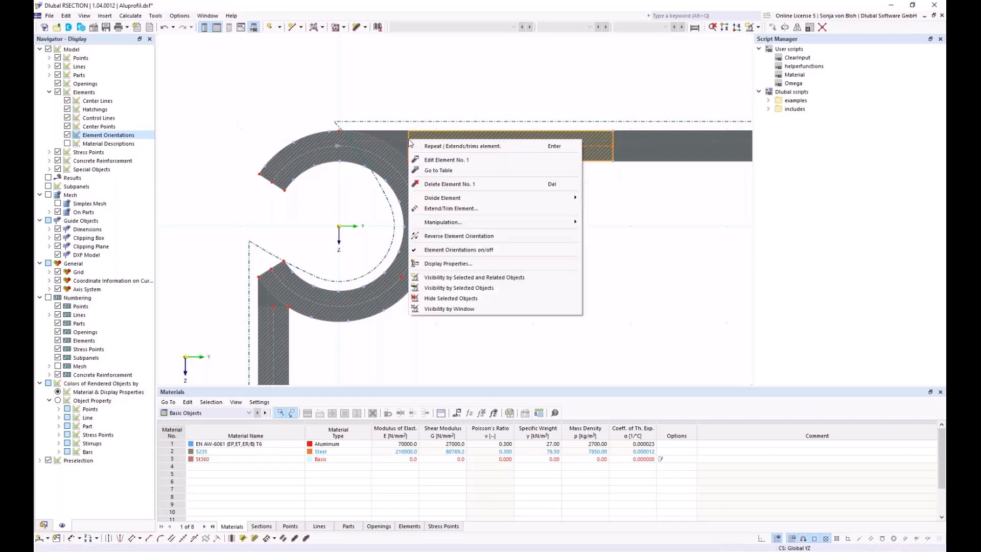
click(438, 209)
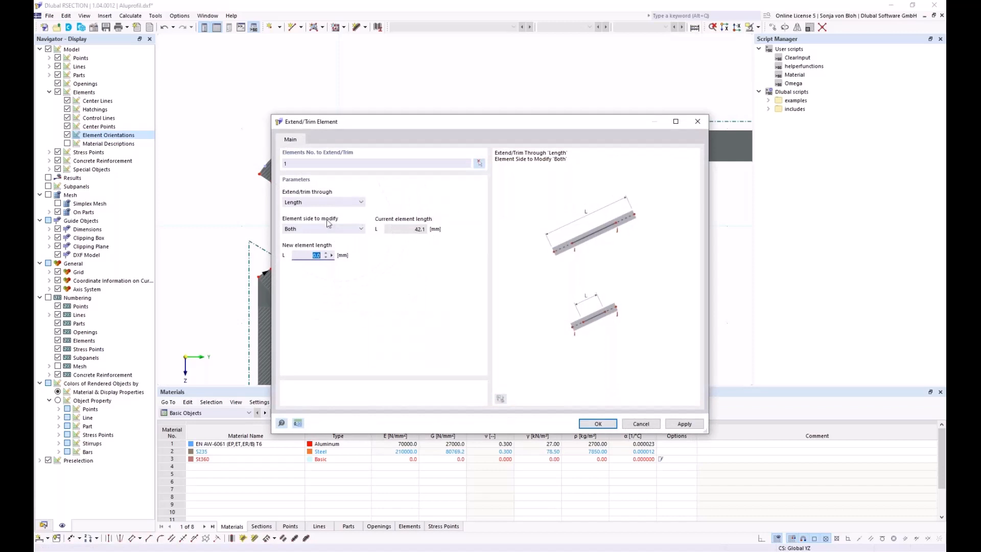
click(338, 204)
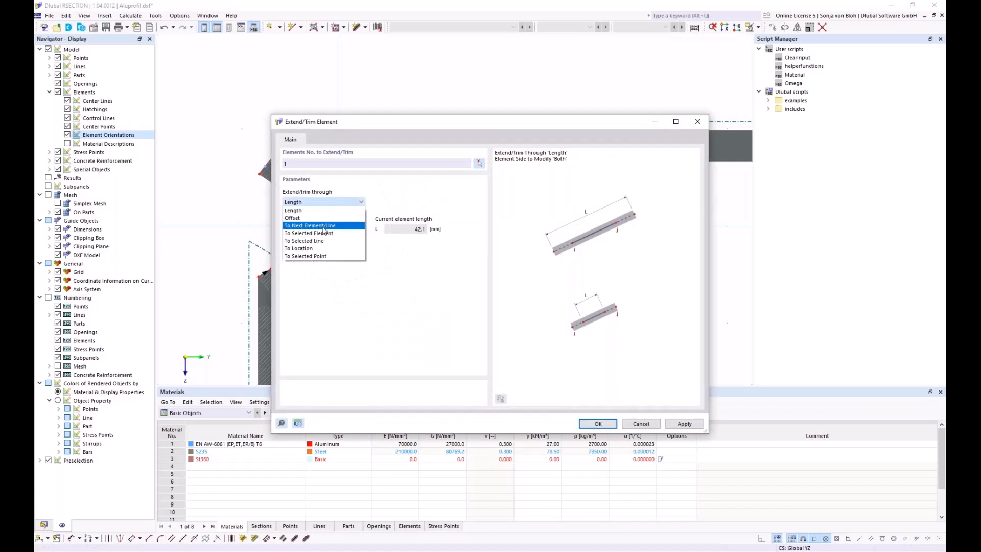
click(299, 240)
drag(399, 126, 408, 253)
click(340, 356)
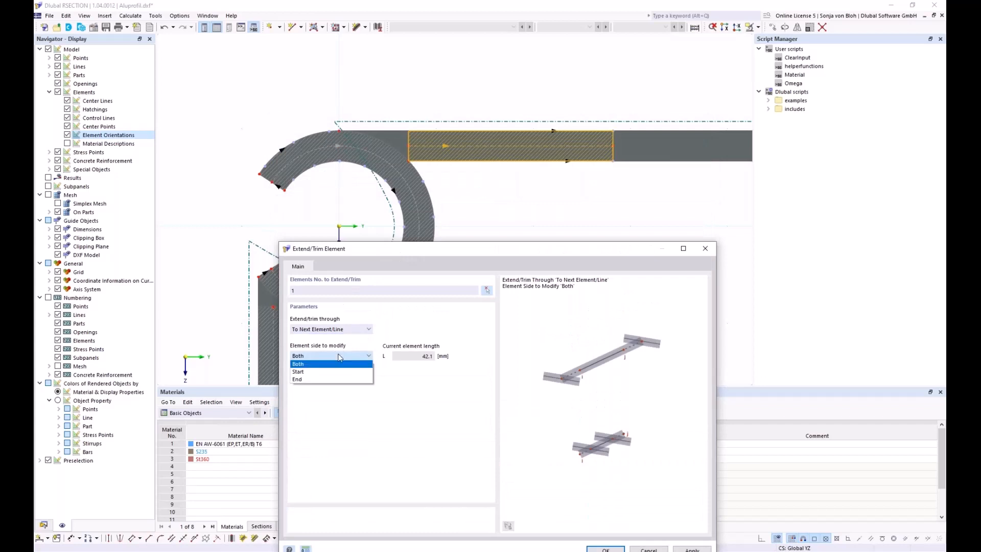
click(325, 371)
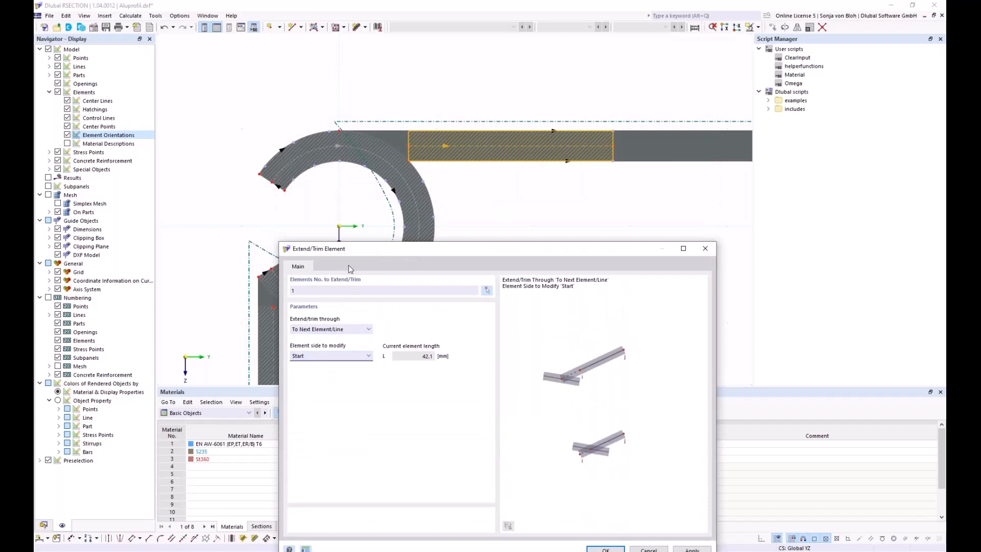
drag(356, 254, 333, 144)
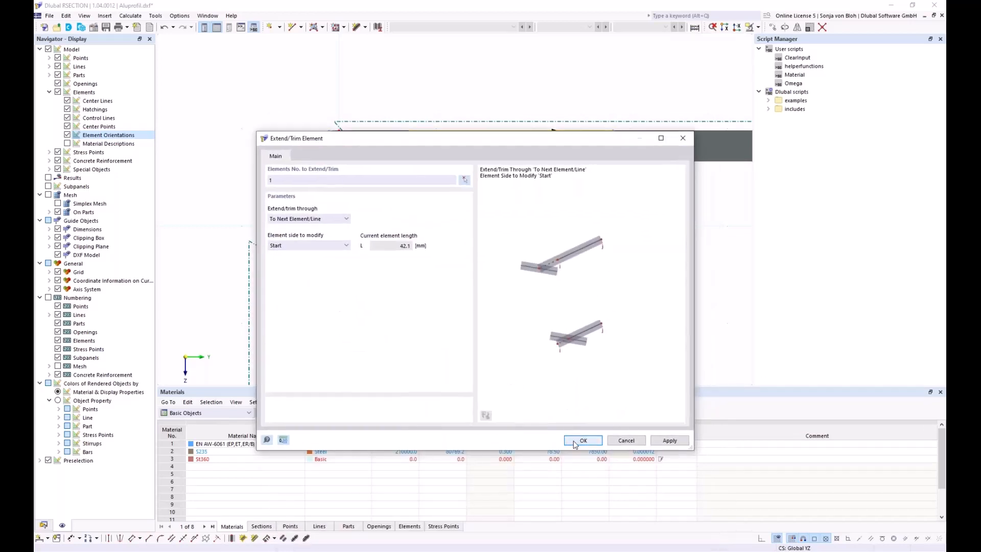
click(583, 440)
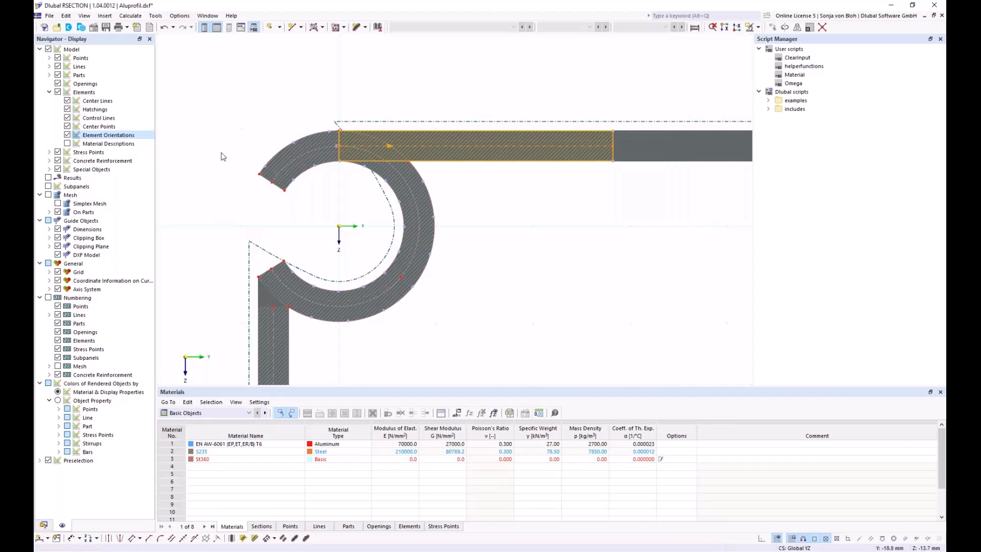
click(44, 525)
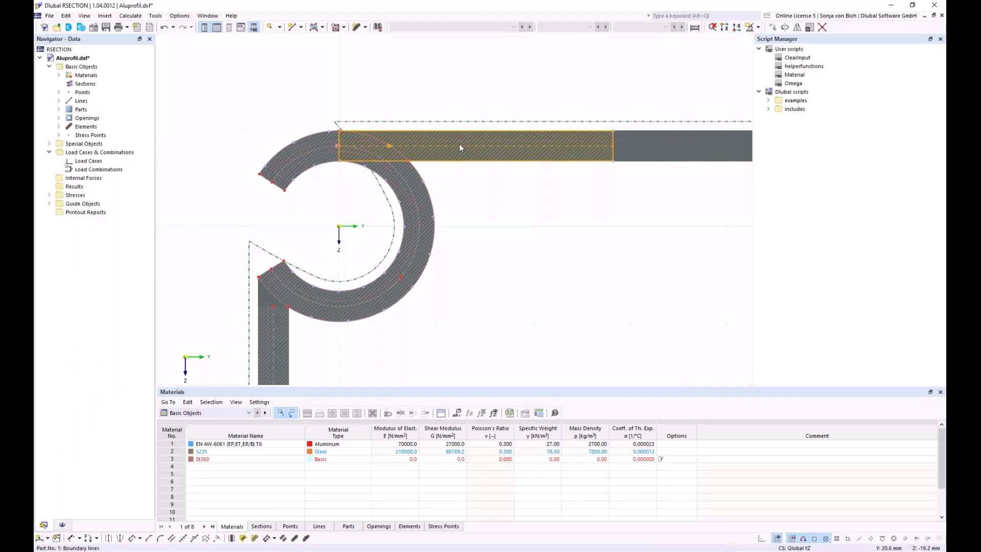
click(60, 127)
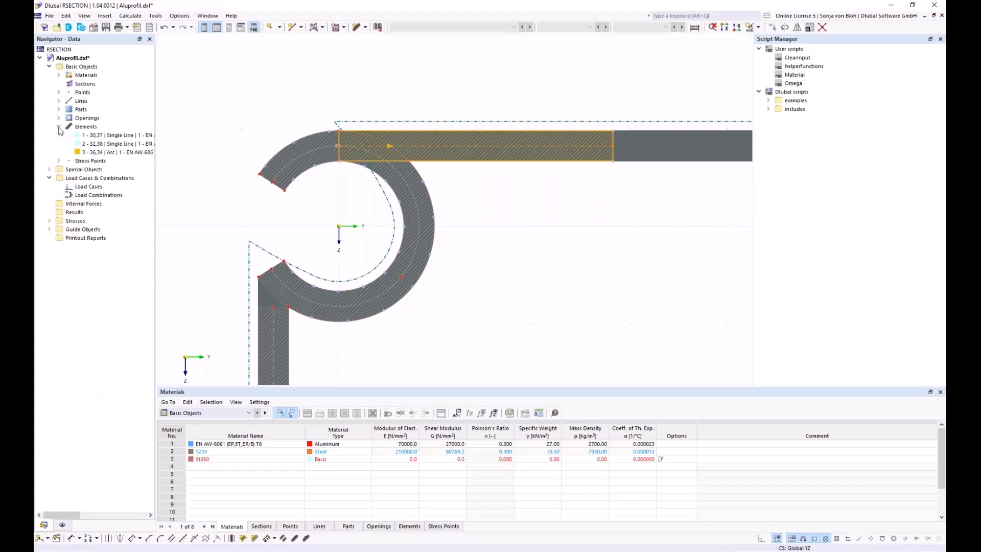
click(822, 28)
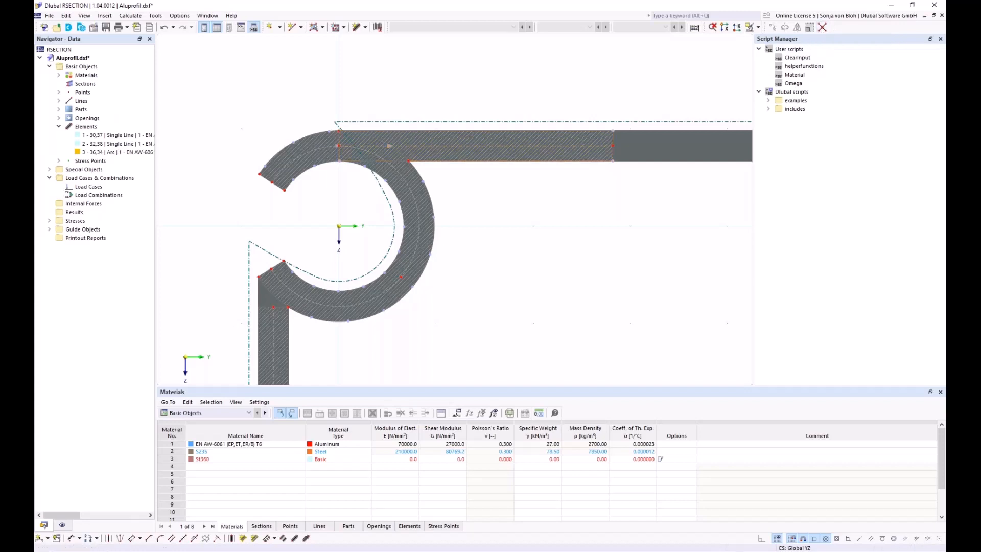
scroll(372, 152, down, 3)
drag(231, 97, 543, 303)
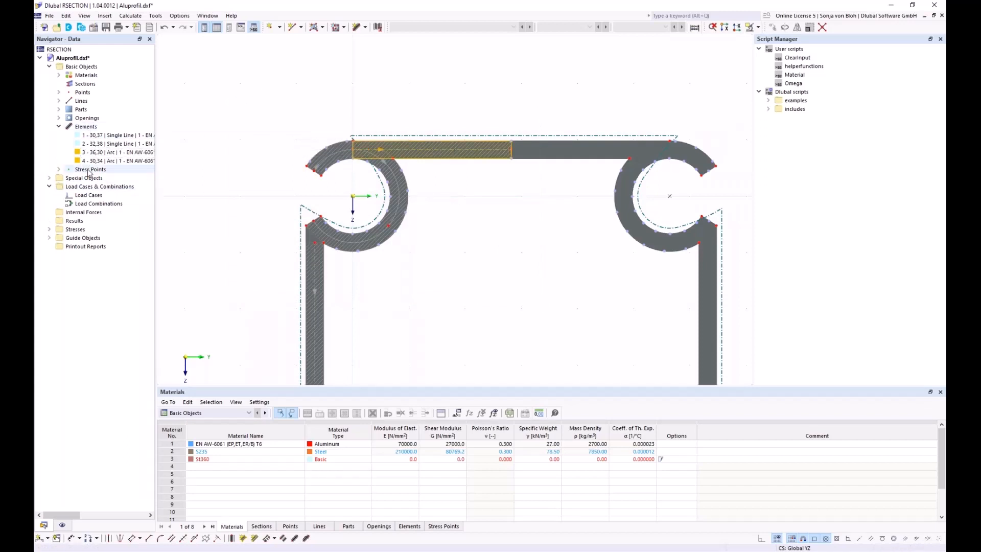
scroll(353, 158, up, 2)
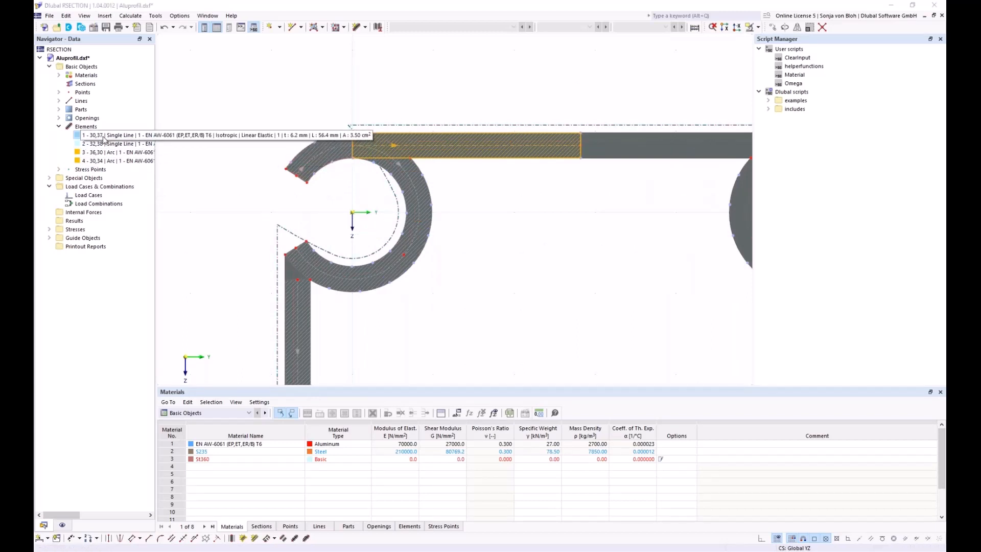
click(131, 160)
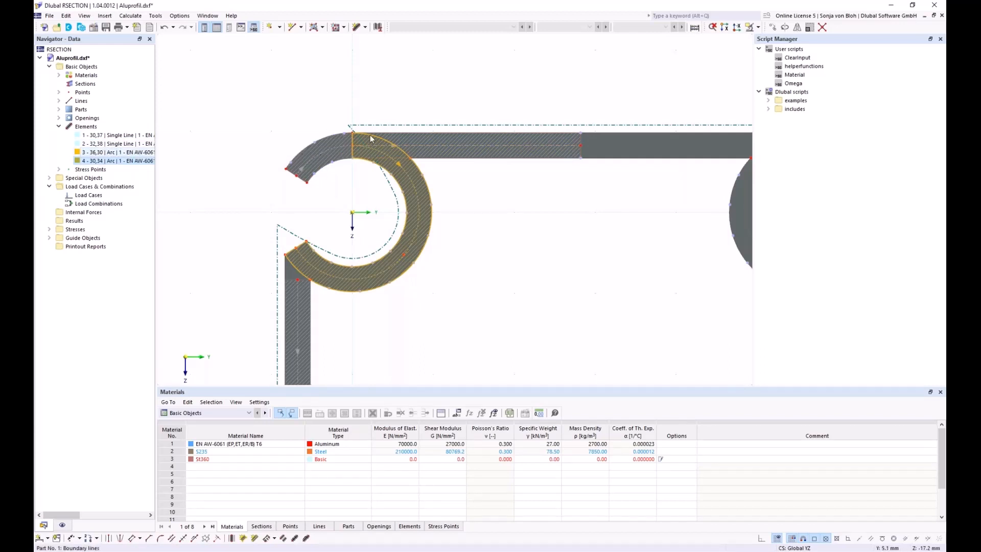
scroll(351, 144, up, 2)
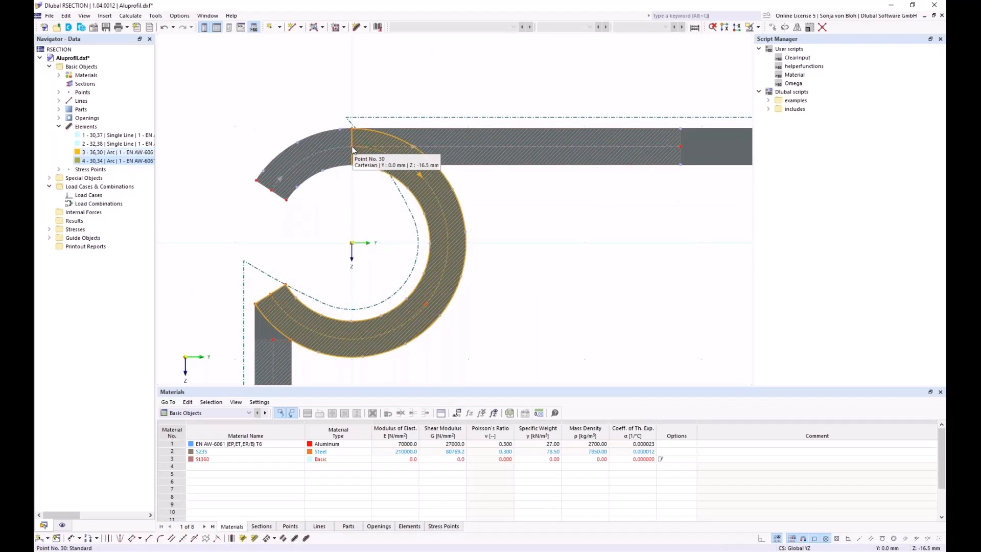
scroll(362, 212, down, 3)
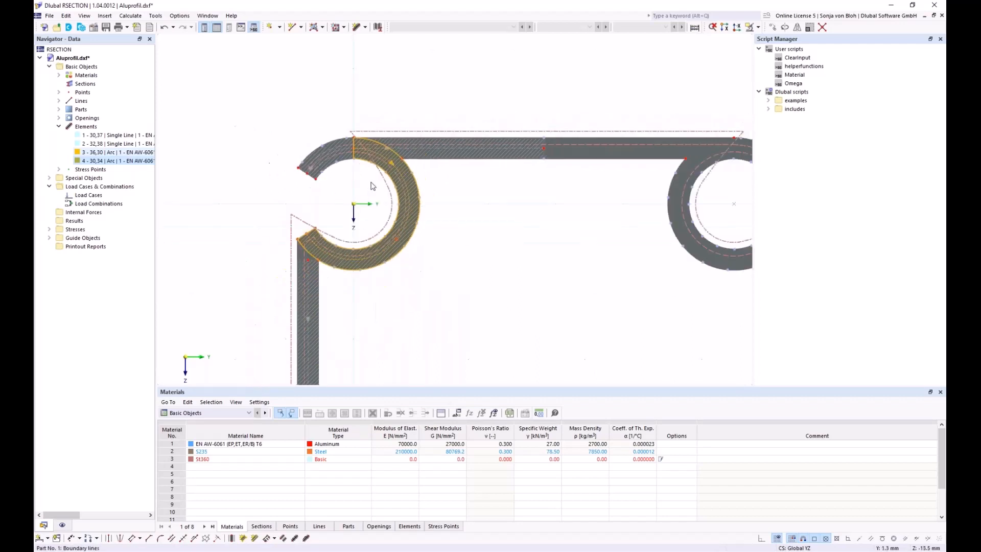
middle_drag(434, 292, 383, 225)
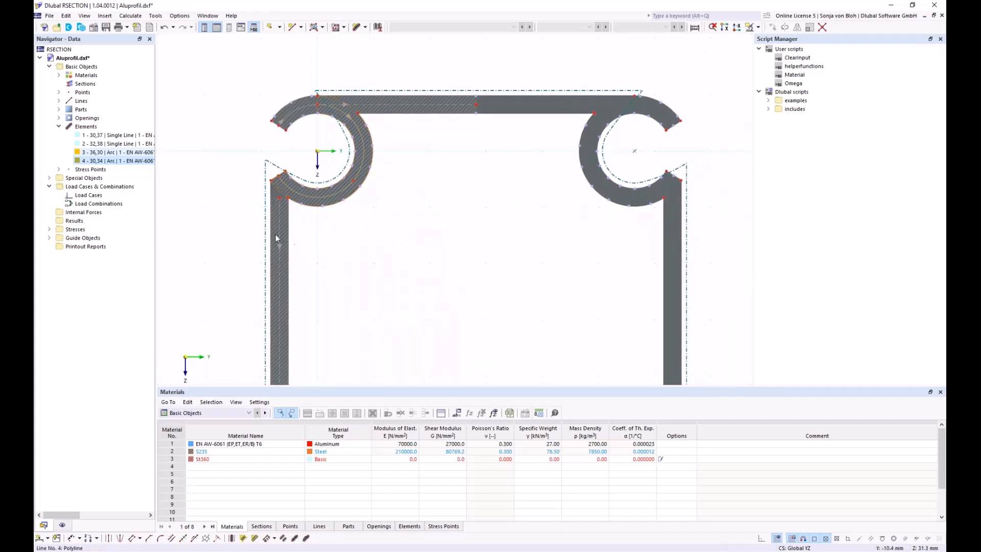
Extend element 2 at its start to the next element/line to meet the upper-left arc.
right_click(276, 200)
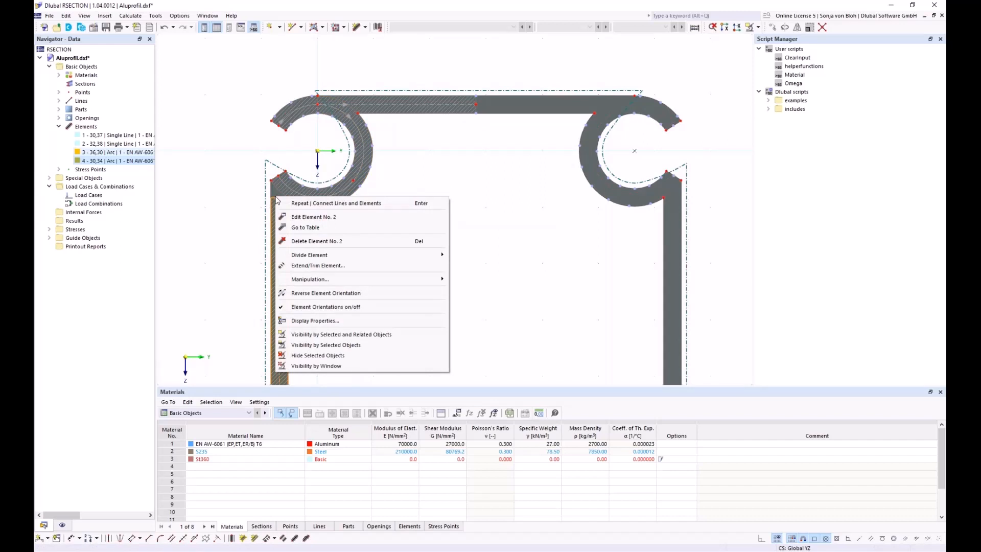
click(313, 265)
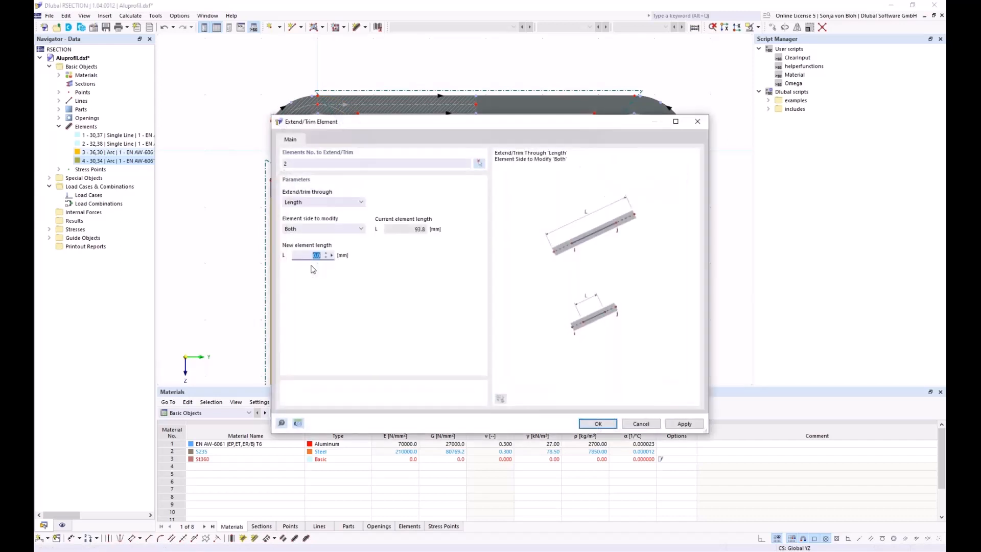
click(359, 202)
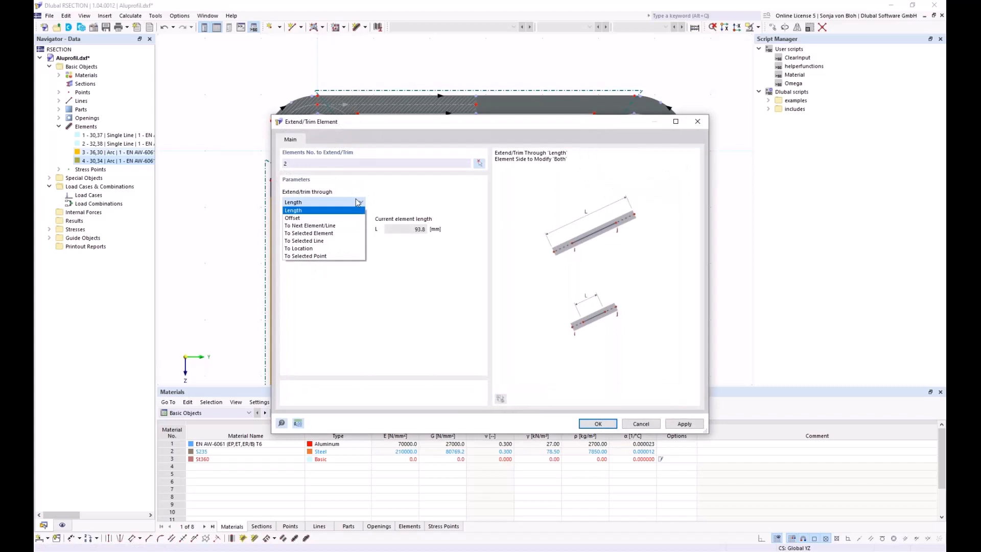
click(321, 227)
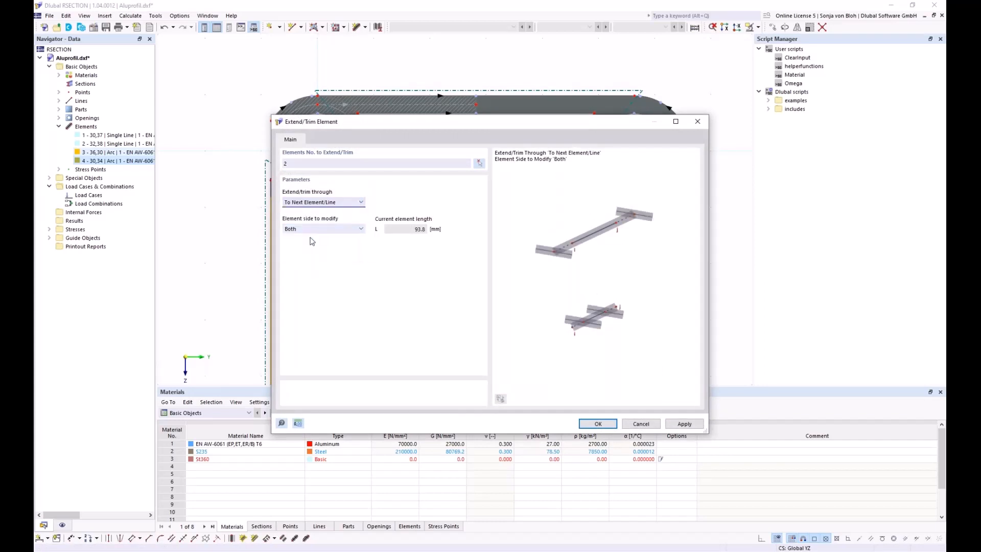
click(314, 229)
click(308, 246)
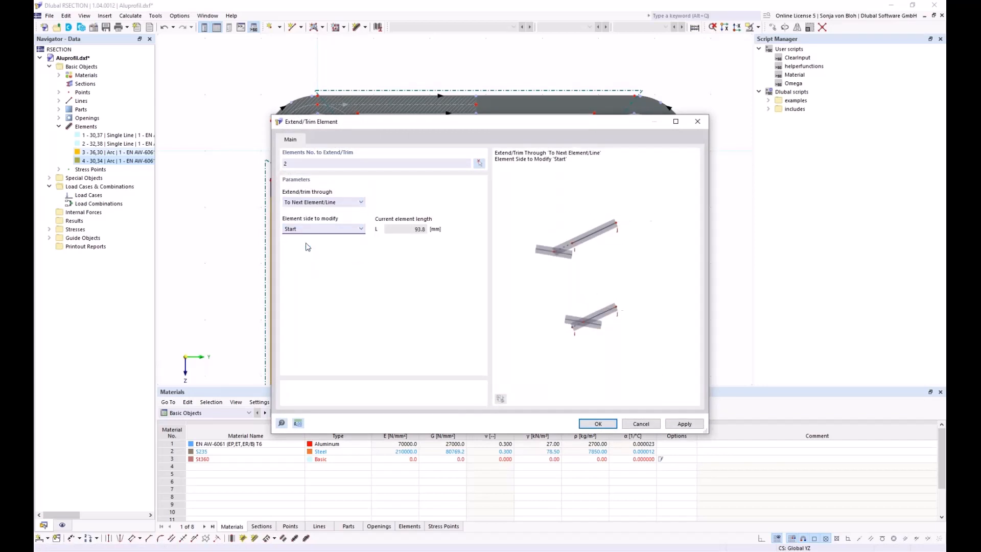
click(603, 426)
scroll(394, 197, down, 3)
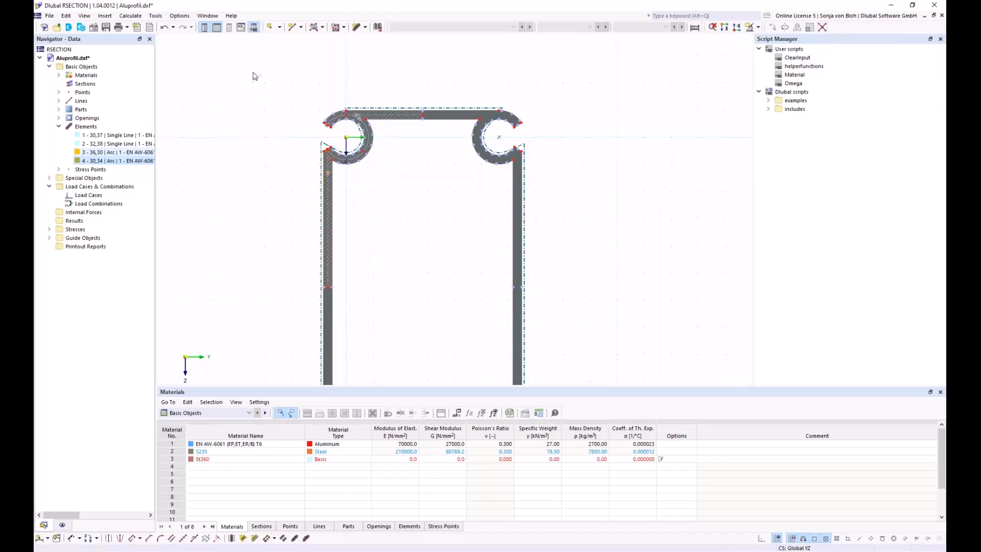
Connect the lines and elements at the corner joint, then select elements 1–5 in the Navigator.
drag(253, 72, 458, 315)
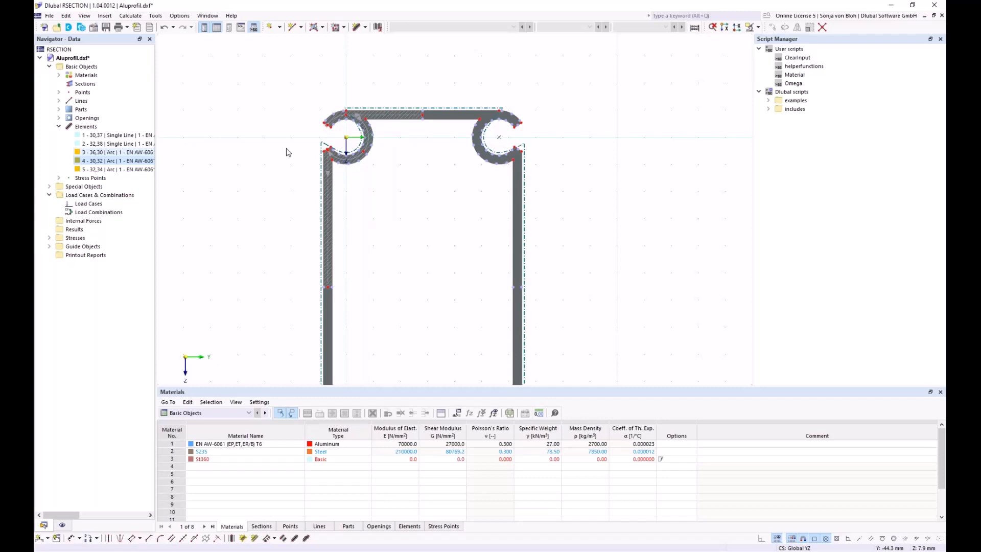
click(105, 135)
shift+click(108, 169)
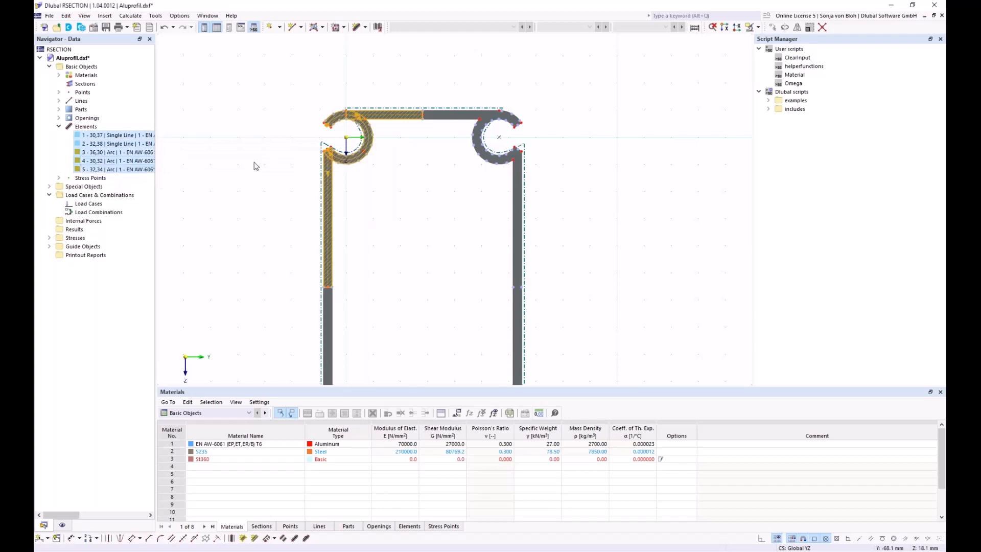
Mirror-copy the five elements about a Z-parallel axis through point 37, creating elements 6–10.
click(796, 29)
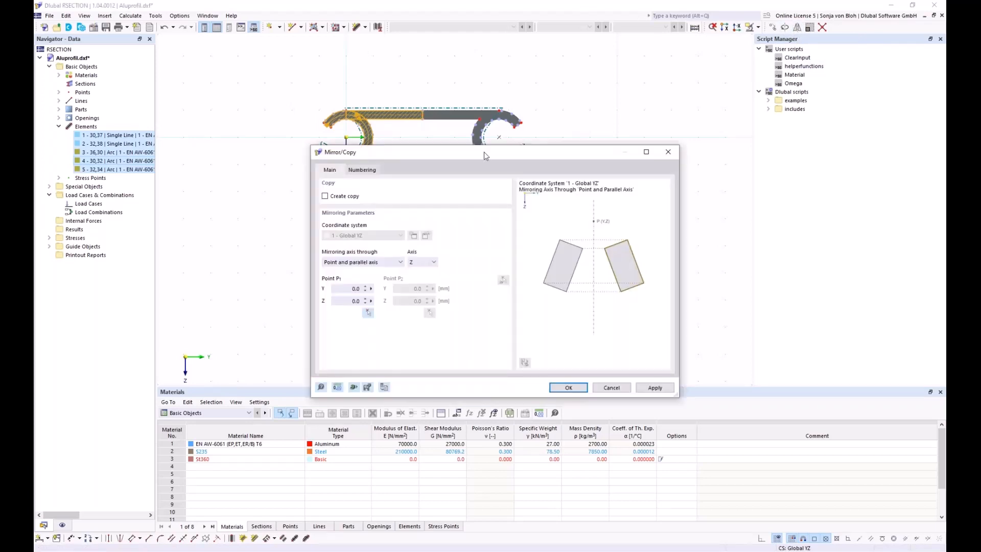
drag(433, 156, 593, 125)
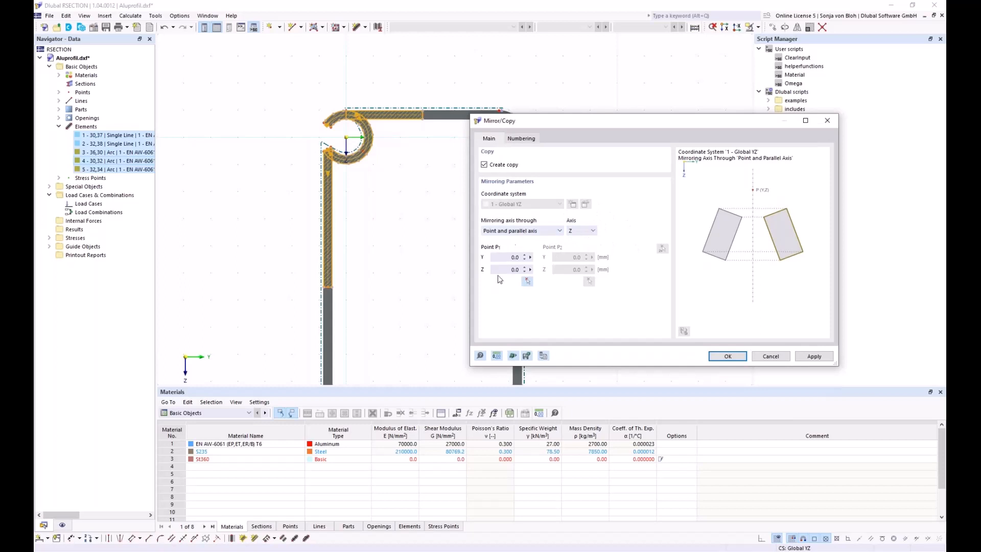
click(528, 282)
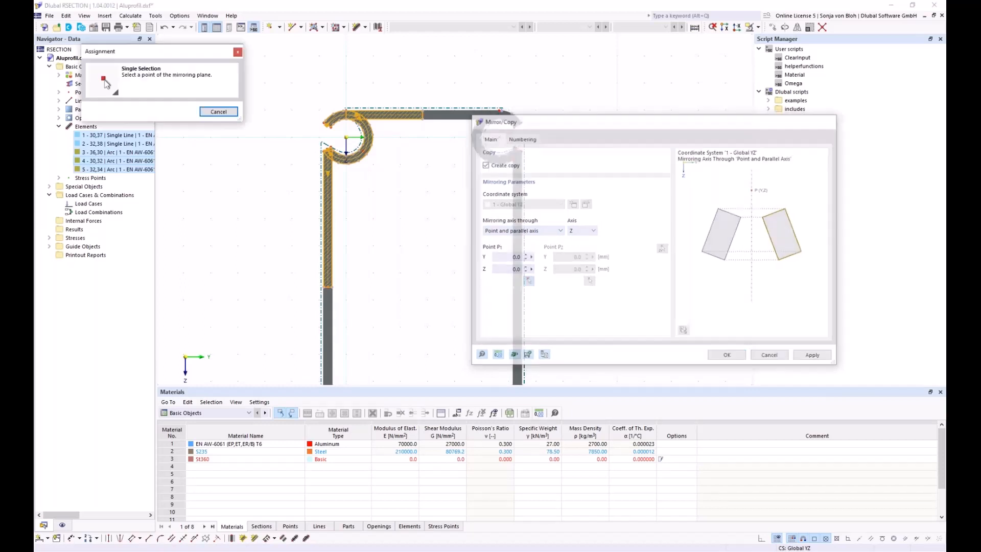
scroll(434, 128, up, 3)
click(414, 106)
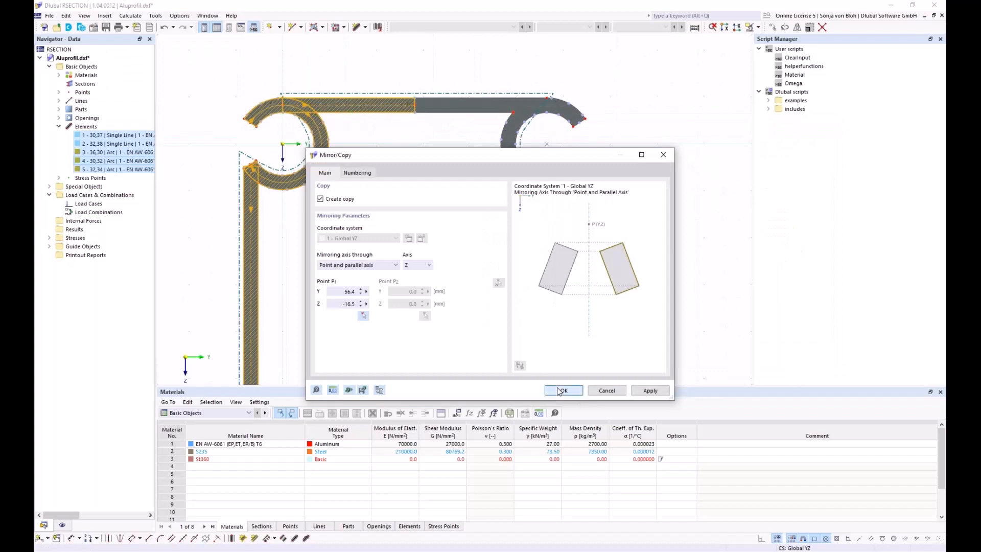
click(561, 390)
scroll(401, 136, down, 3)
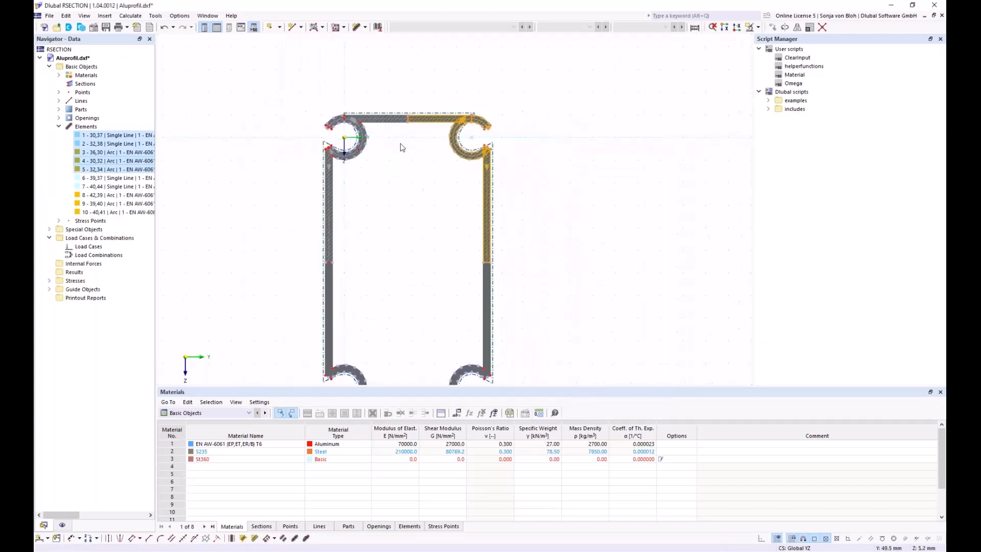
middle_drag(414, 256, 398, 208)
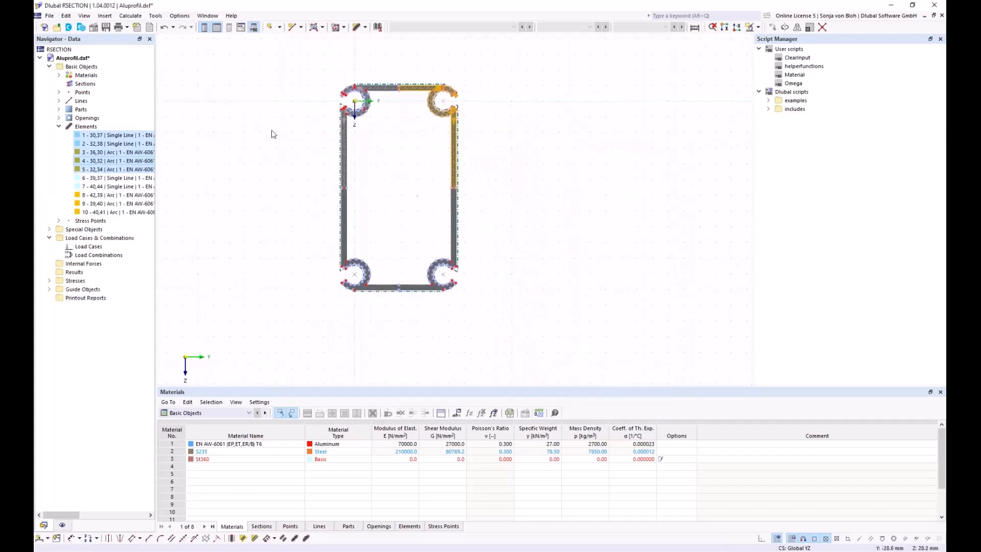
scroll(300, 143, up, 1)
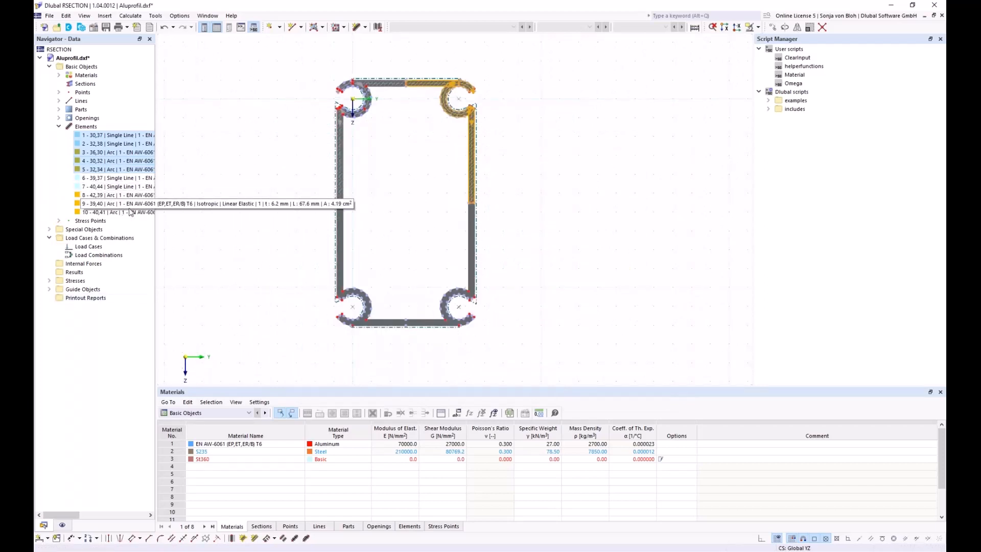
Mirror-copy all ten elements about a Y-parallel axis through a left-bar point, adding elements 11–20.
shift+click(112, 212)
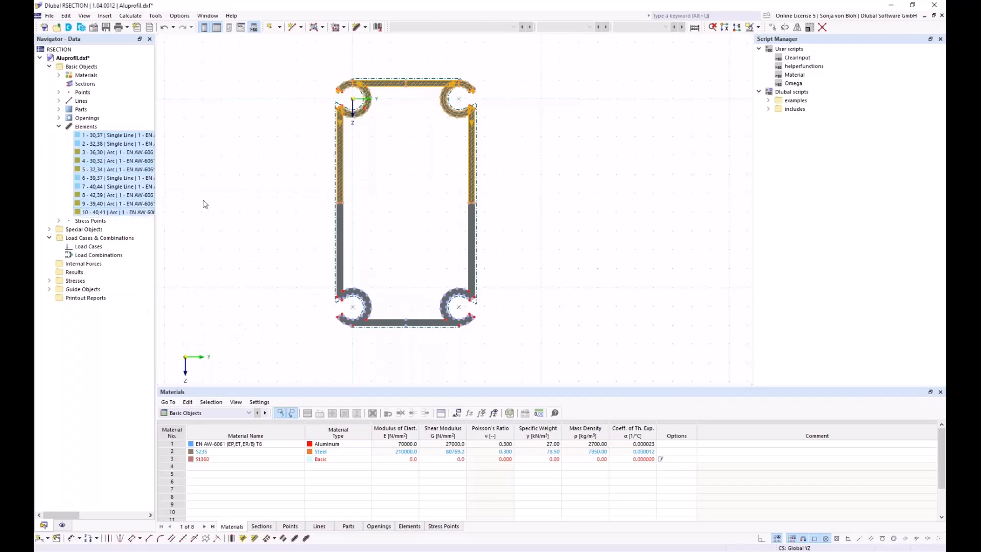
click(798, 27)
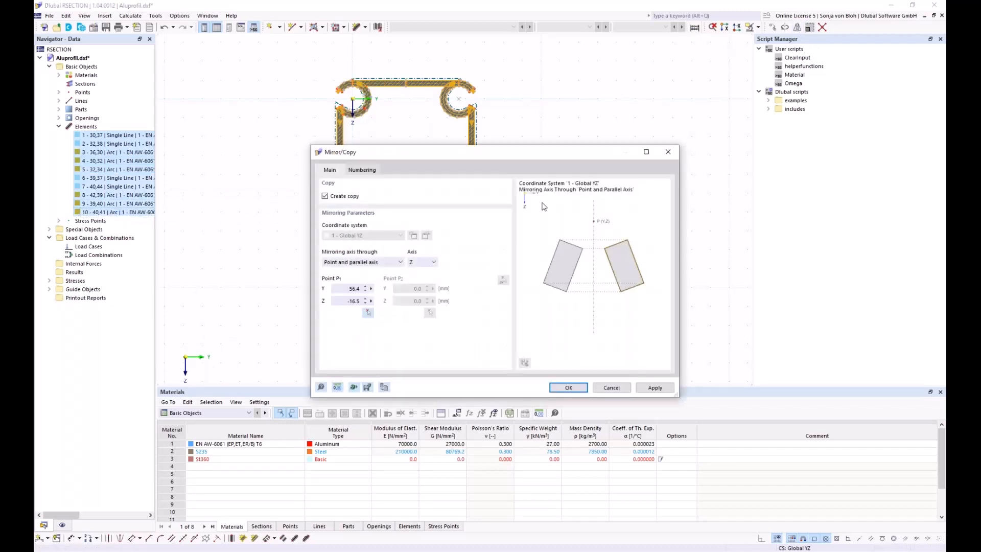
click(432, 262)
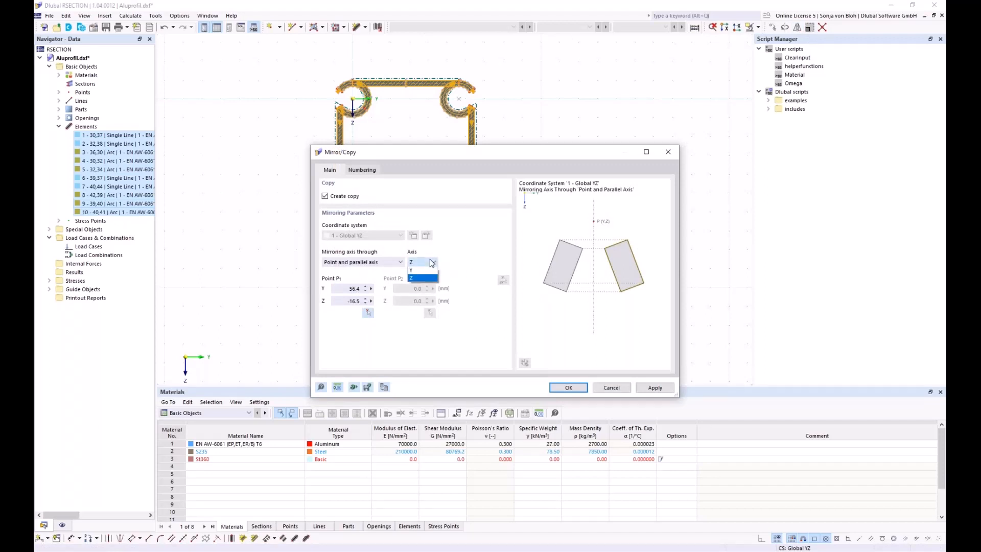
click(420, 271)
click(367, 312)
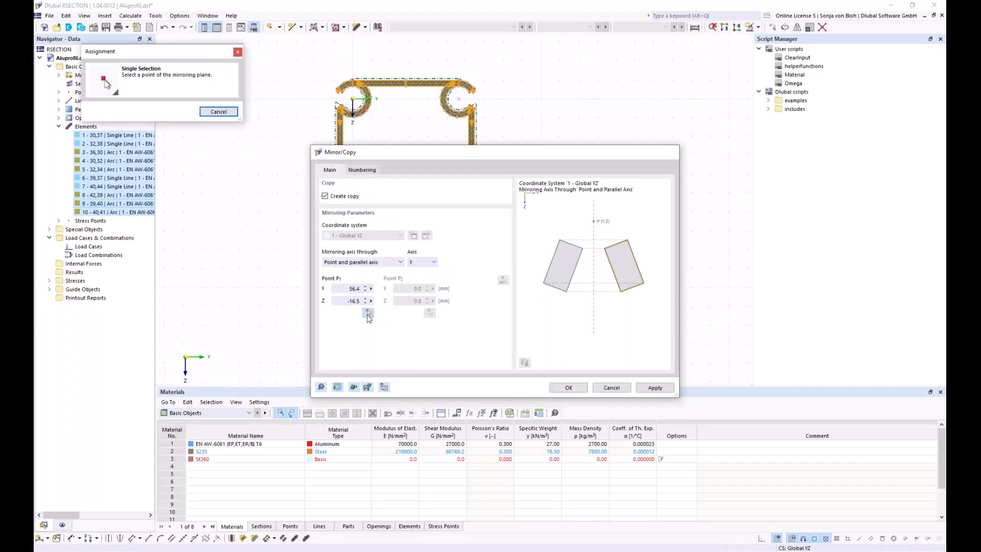
scroll(338, 258, up, 5)
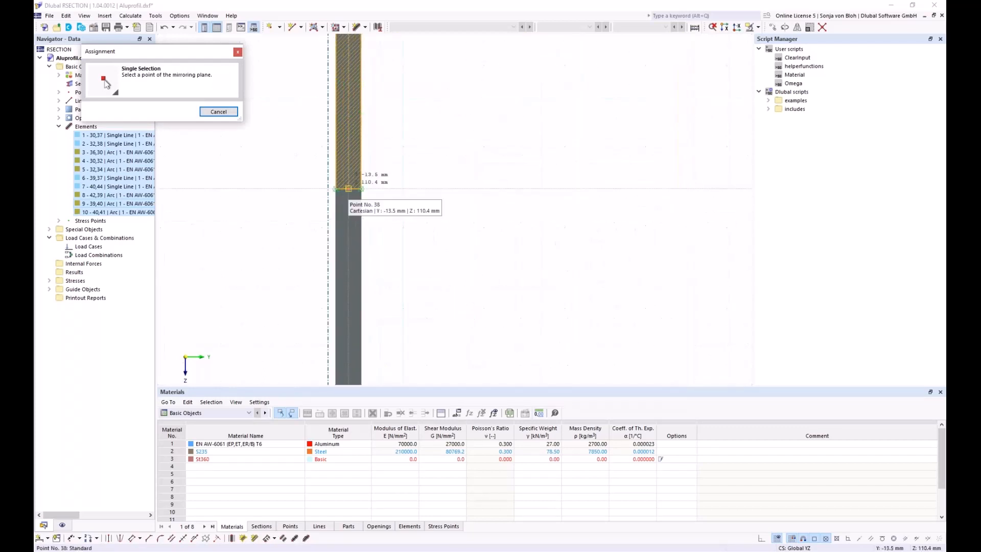
click(347, 198)
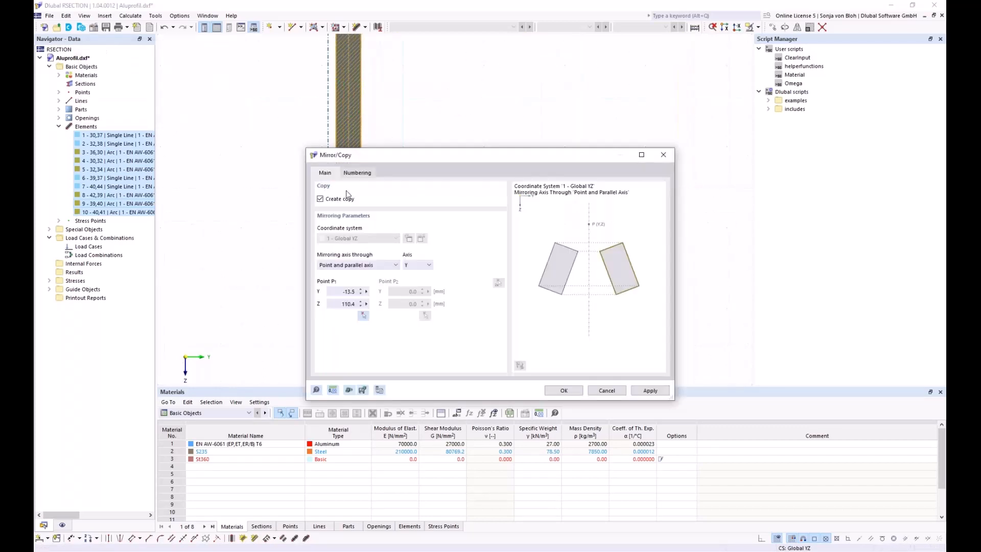
click(563, 391)
scroll(423, 214, down, 4)
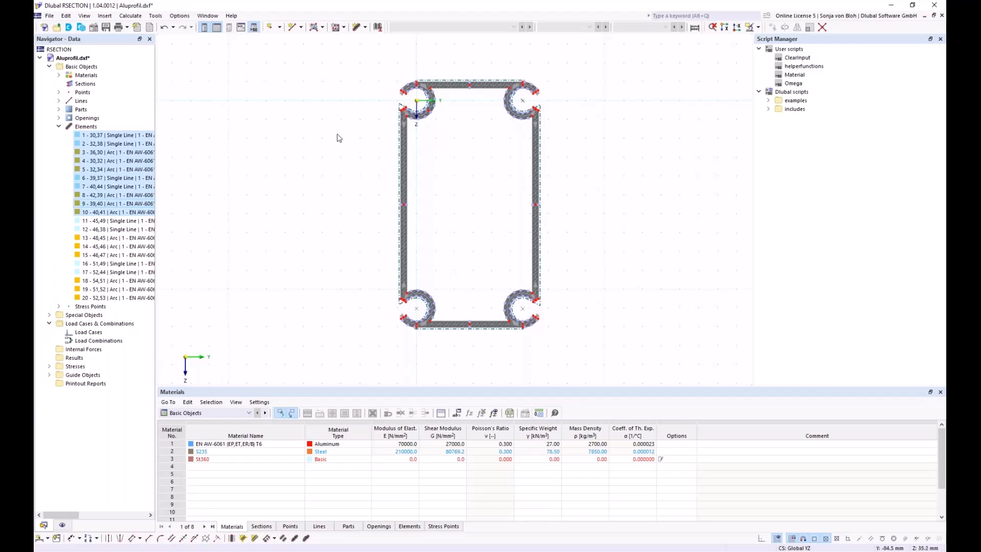
Change the model base data's analysis method to Thin-Walled Analysis and confirm.
right_click(94, 67)
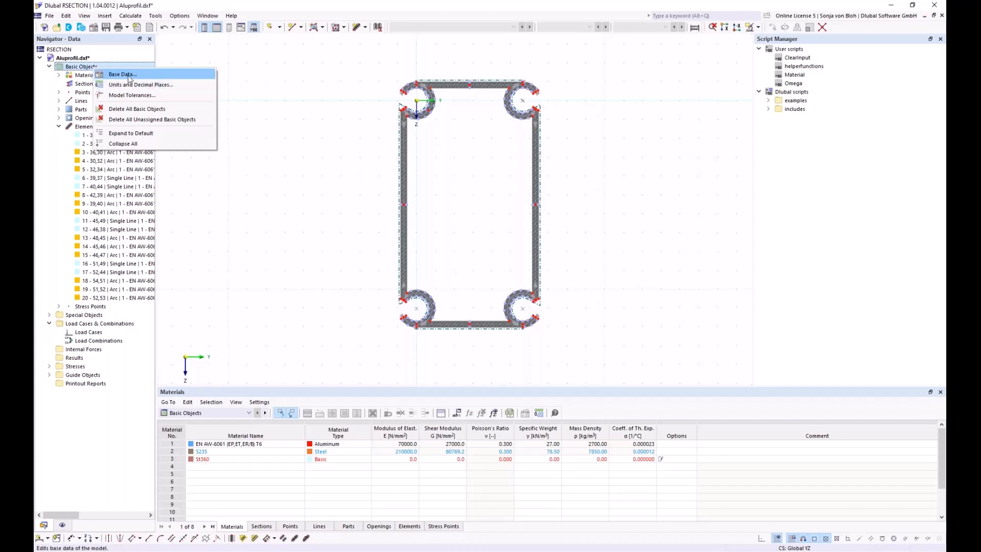
click(128, 78)
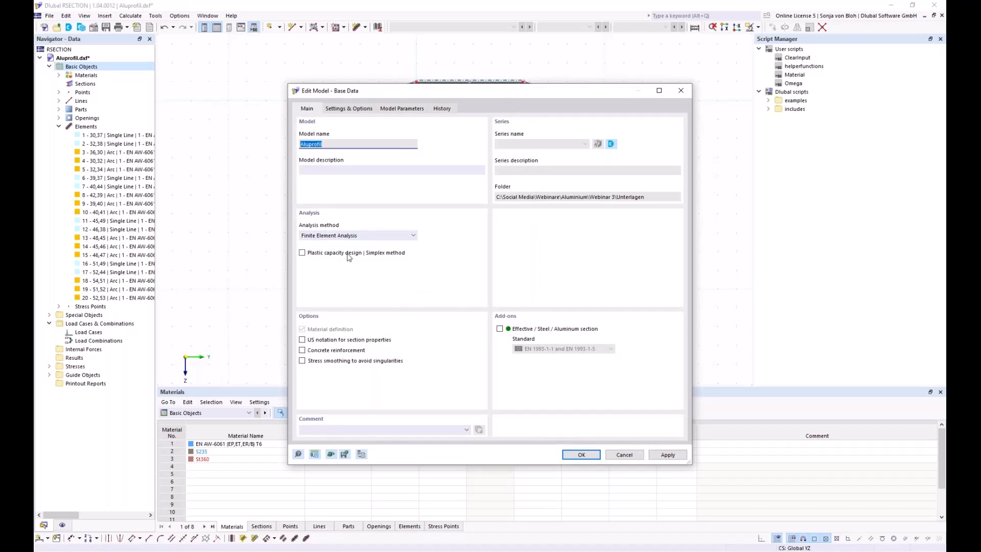
click(412, 235)
click(375, 252)
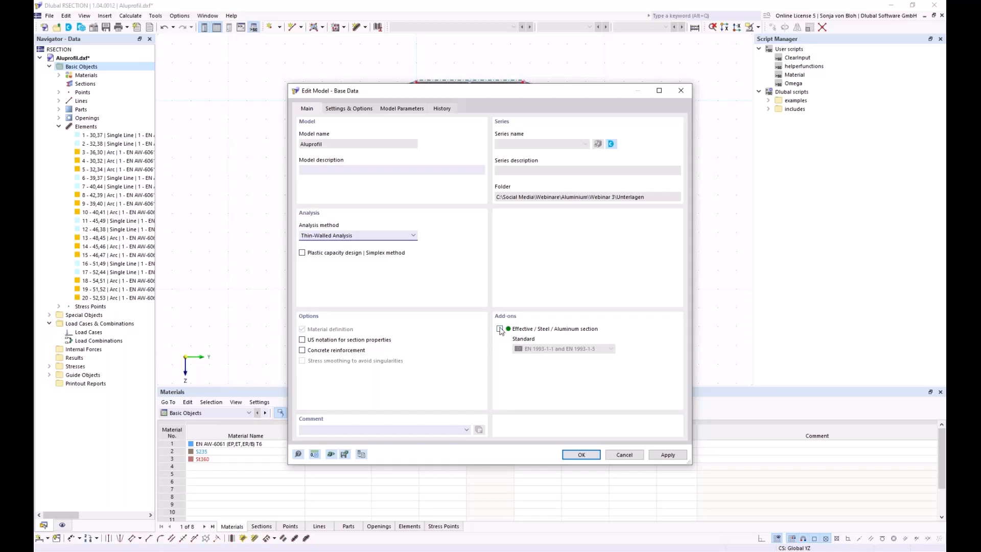
click(576, 456)
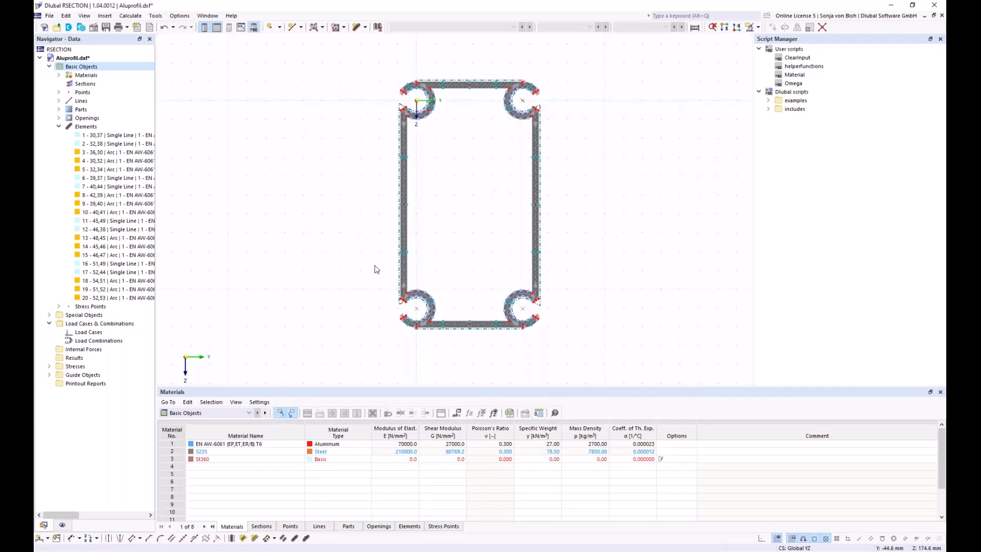
Calculate all, giving a 56.48 cm² section area, and recentre the section in view.
click(130, 16)
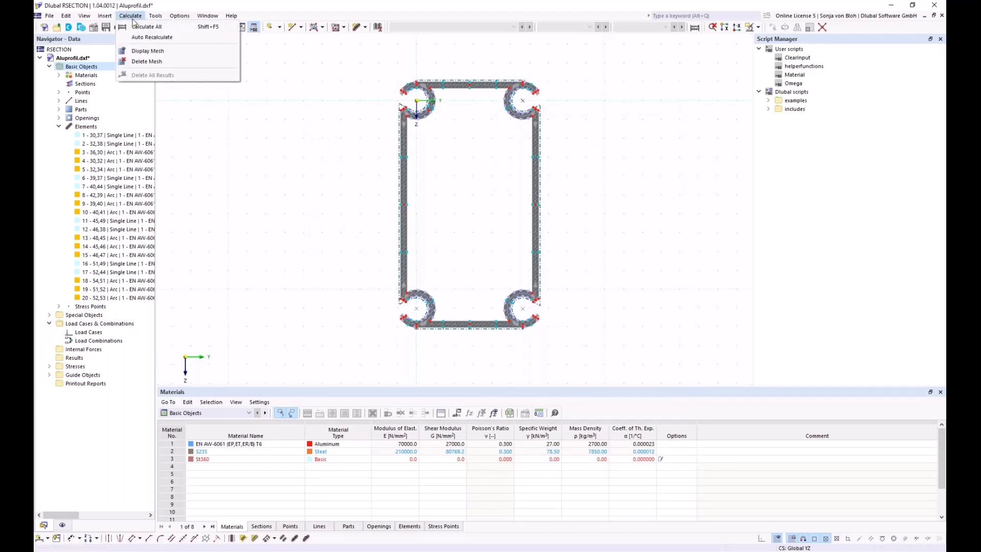
click(141, 28)
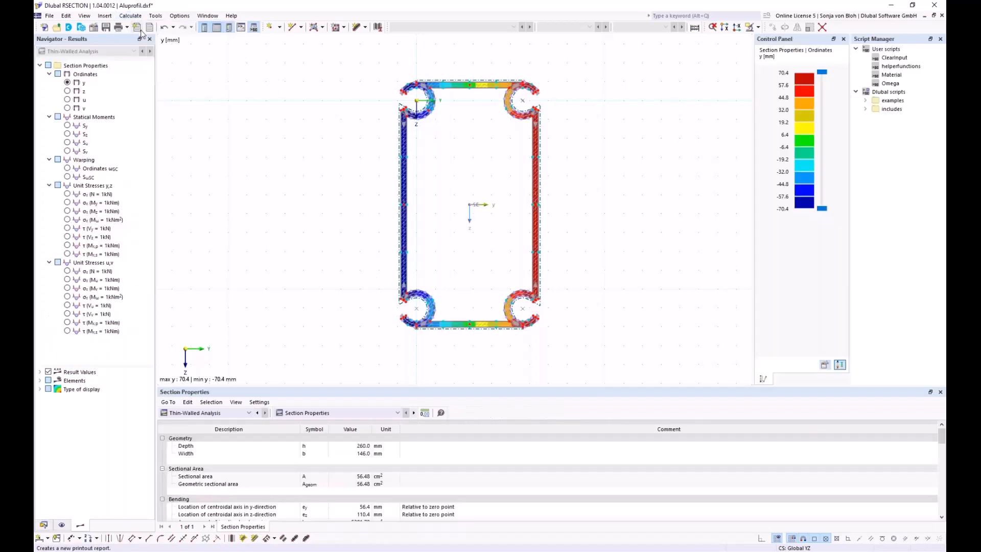
middle_drag(287, 149, 227, 155)
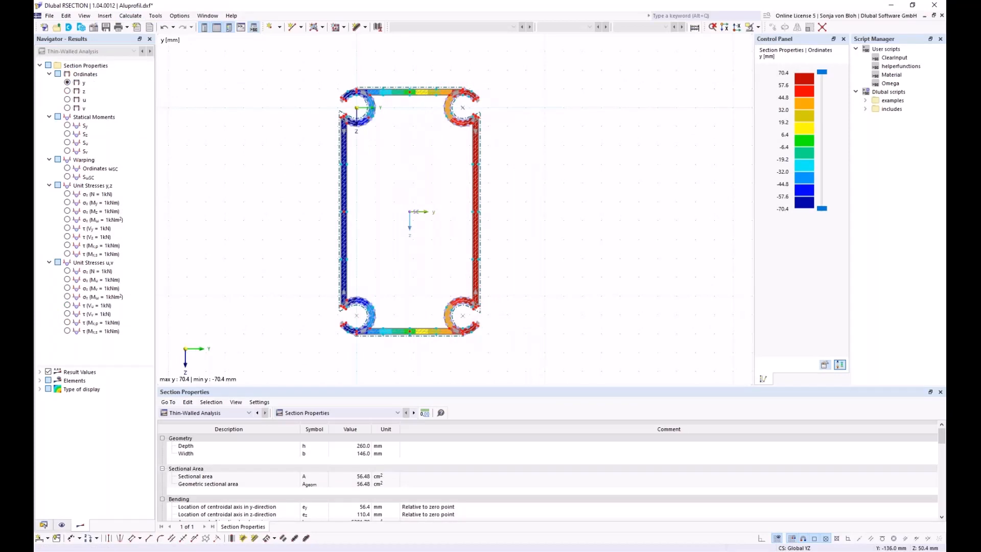
Save the section model with the file name shortened to Alu, as Alu.rsc.
click(106, 28)
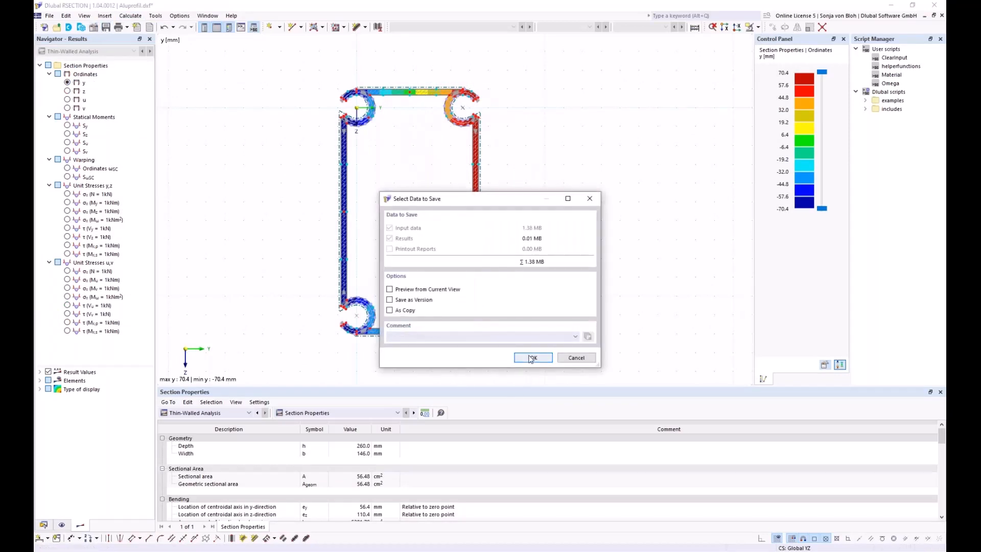
click(530, 358)
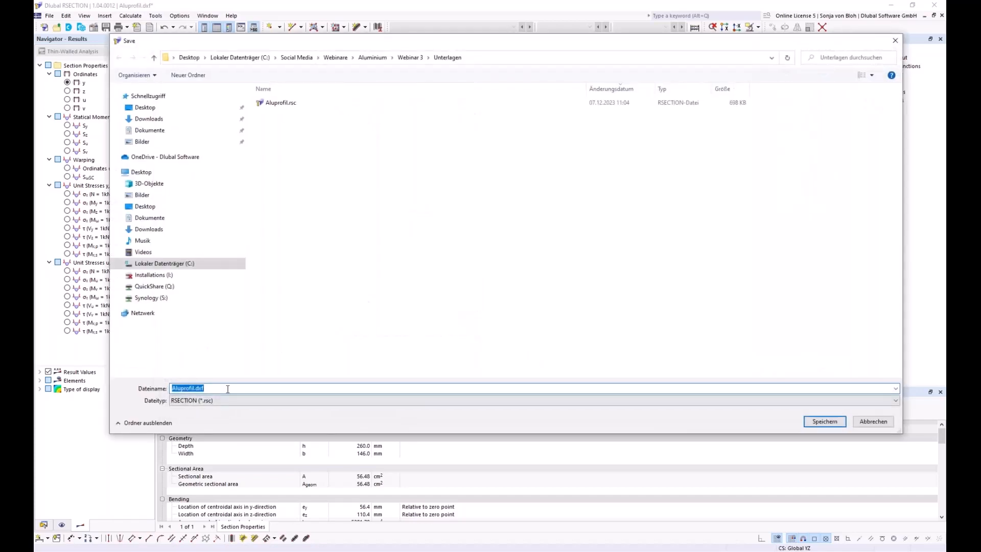
click(224, 389)
key(BackSpace)
key(BackSpace)
key(BackSpace)
key(BackSpace)
key(BackSpace)
key(BackSpace)
key(BackSpace)
key(BackSpace)
key(BackSpace)
key(BackSpace)
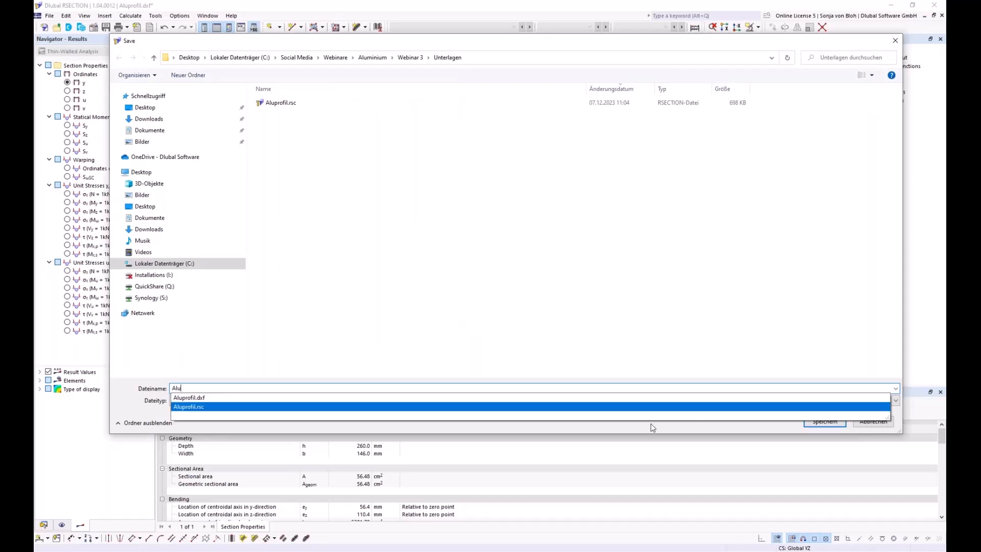
click(135, 406)
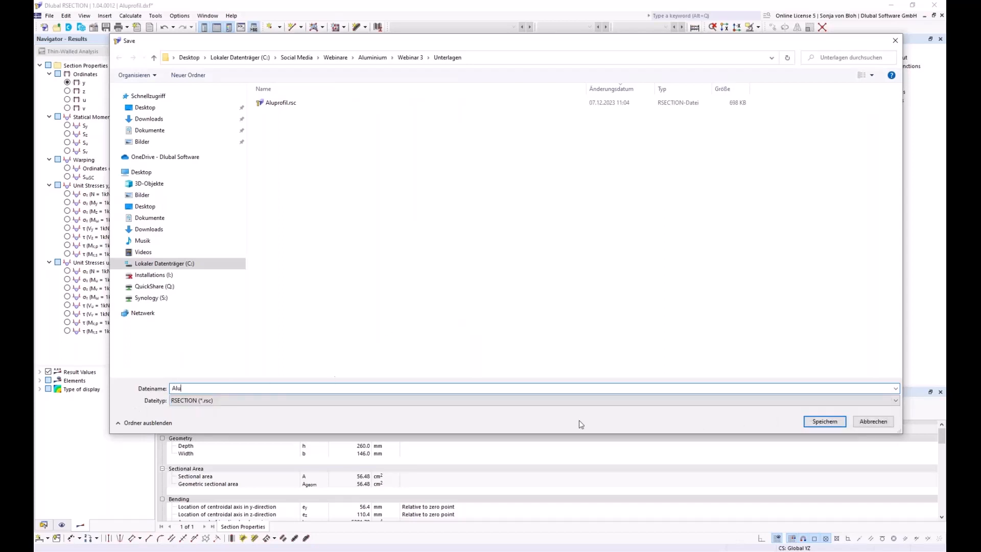
click(825, 422)
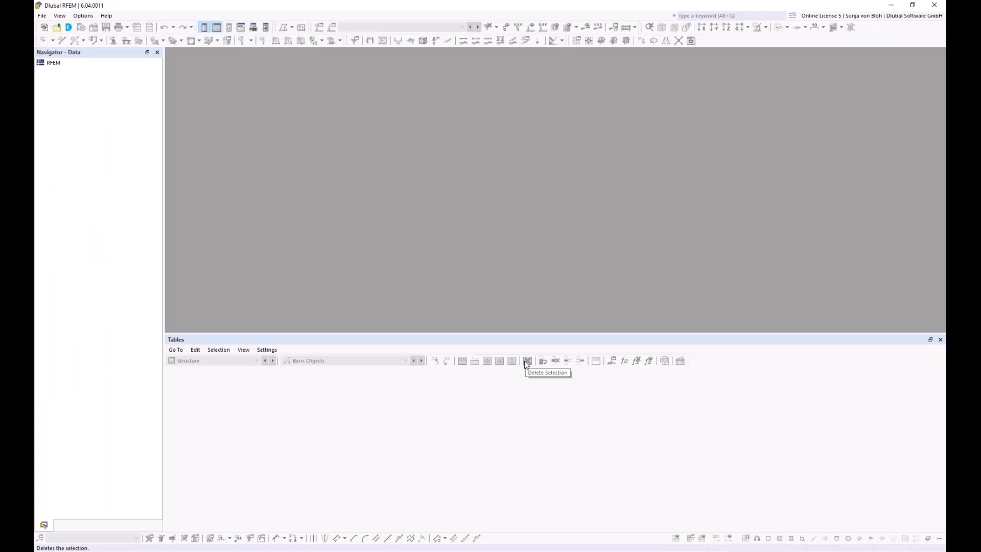
Create a new model named Webinar with the Aluminum Design add-on enabled under EN 1999.
click(41, 16)
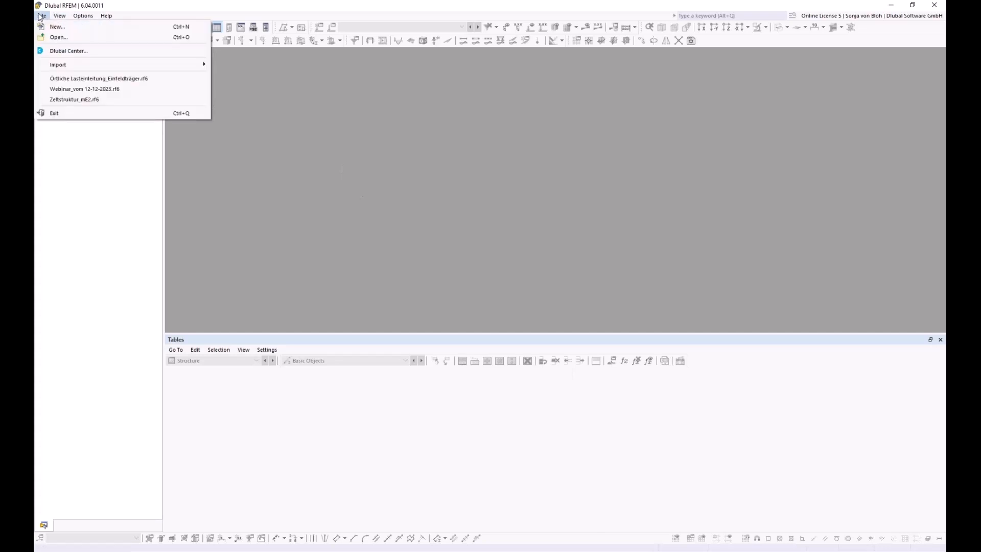
click(44, 27)
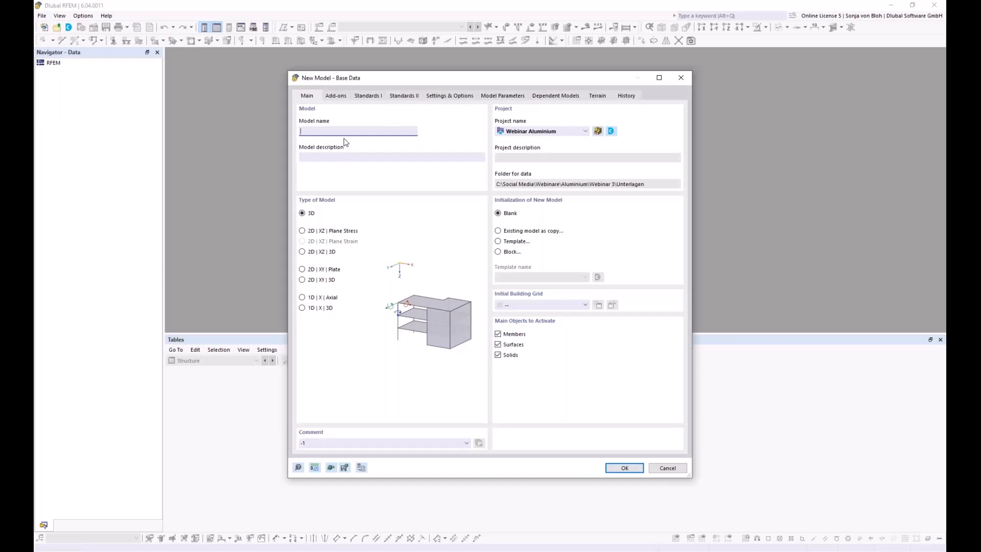
text(Webinar)
click(342, 96)
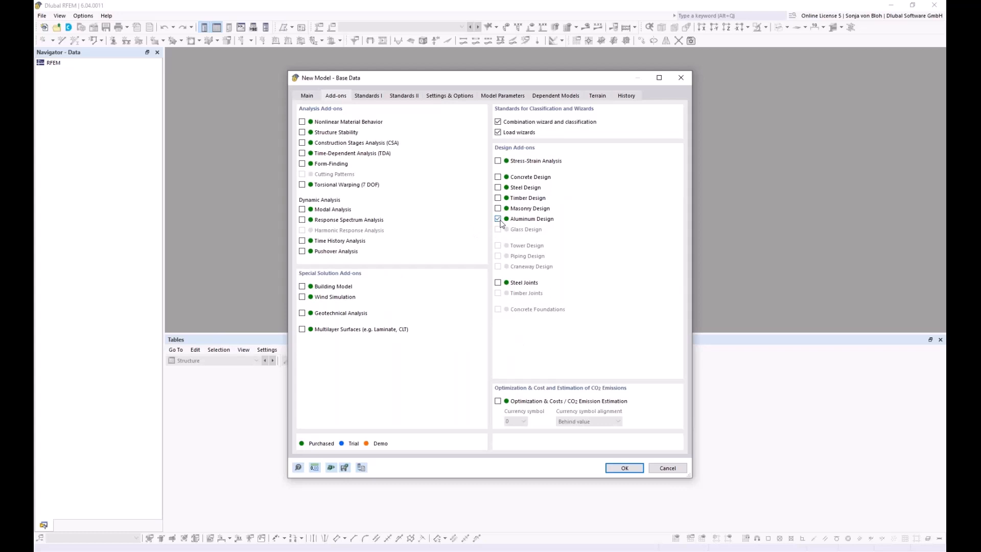
click(302, 297)
click(368, 96)
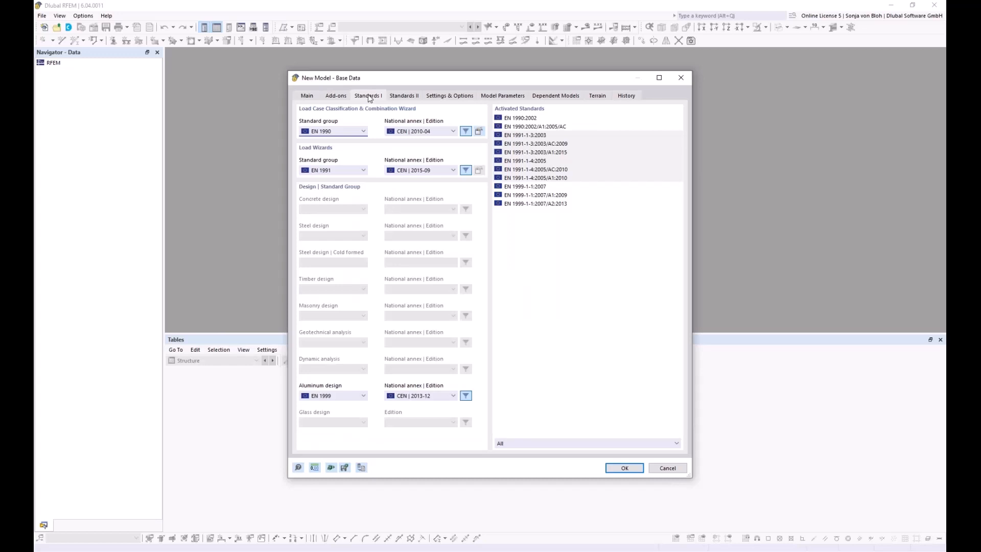
Set DIN annexes: EN 1990 DIN 2012-08, load wizards DIN 2019-04, aluminium DIN 2021-03, then create the model.
click(453, 131)
click(454, 131)
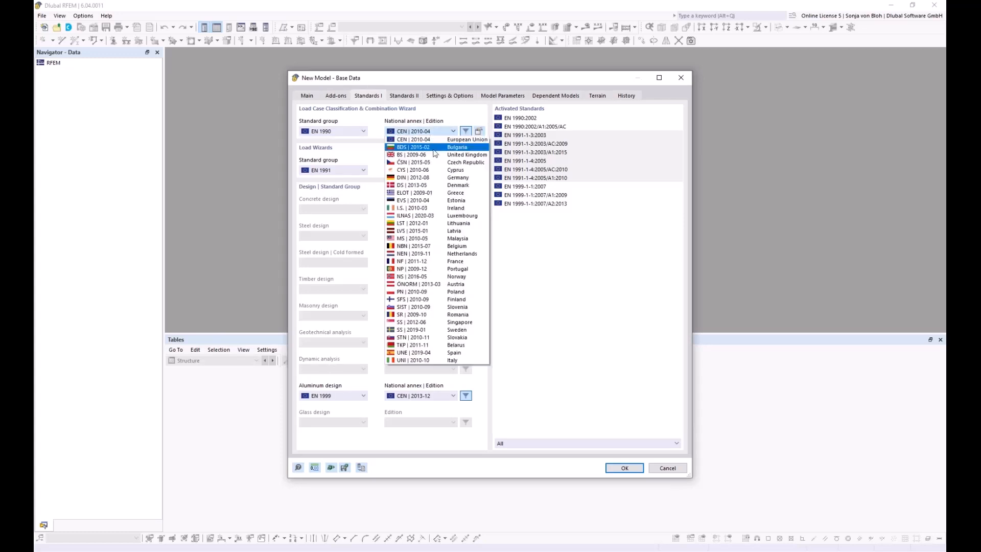
click(413, 178)
click(445, 172)
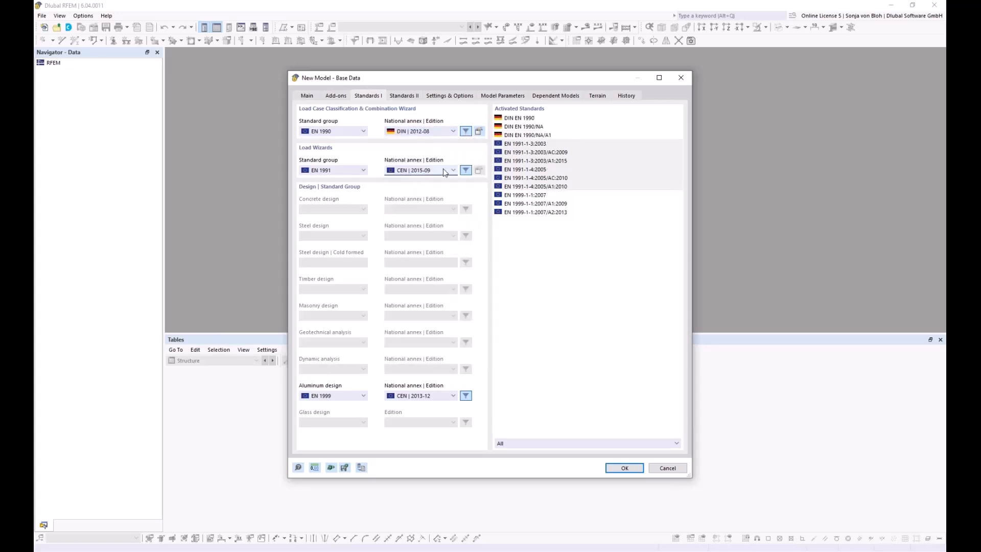
click(411, 226)
click(434, 396)
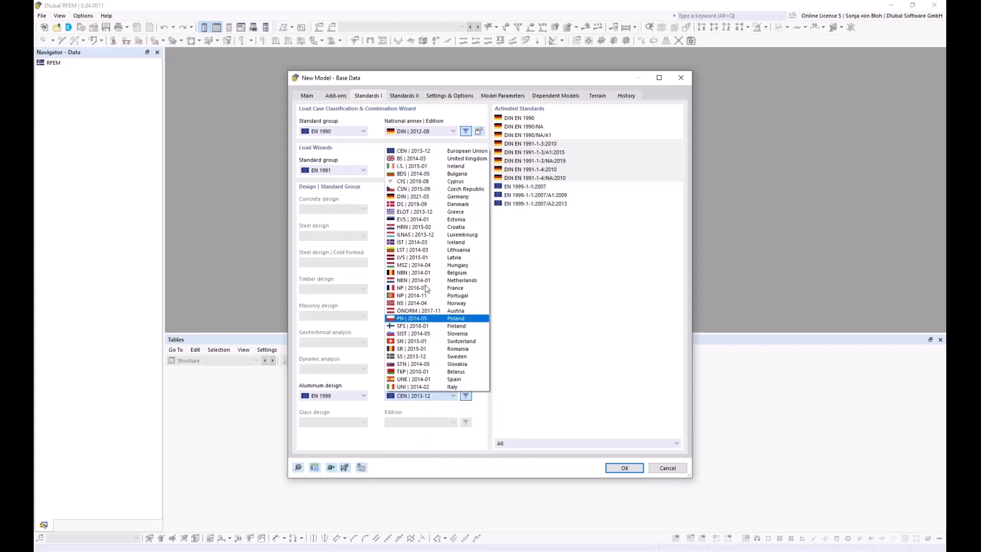
click(414, 196)
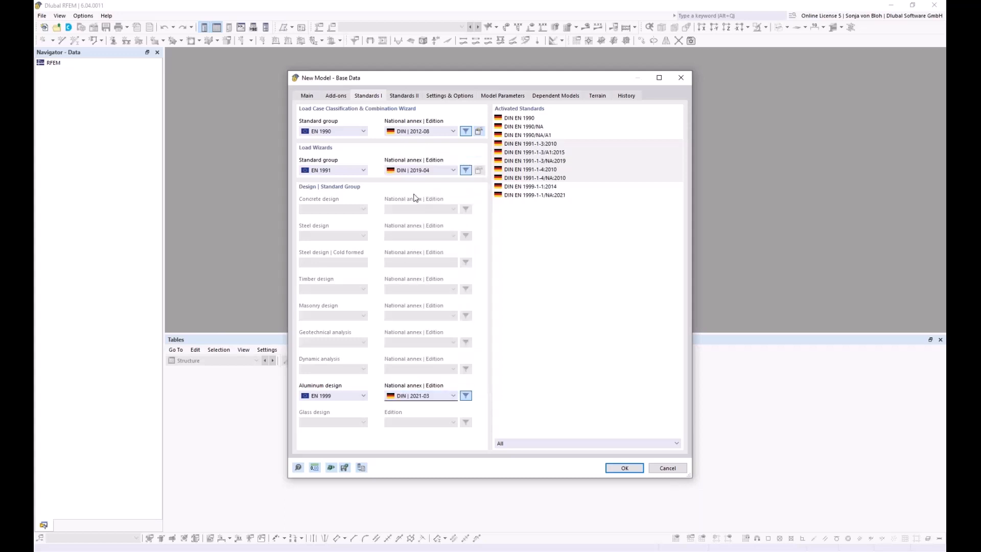
click(623, 468)
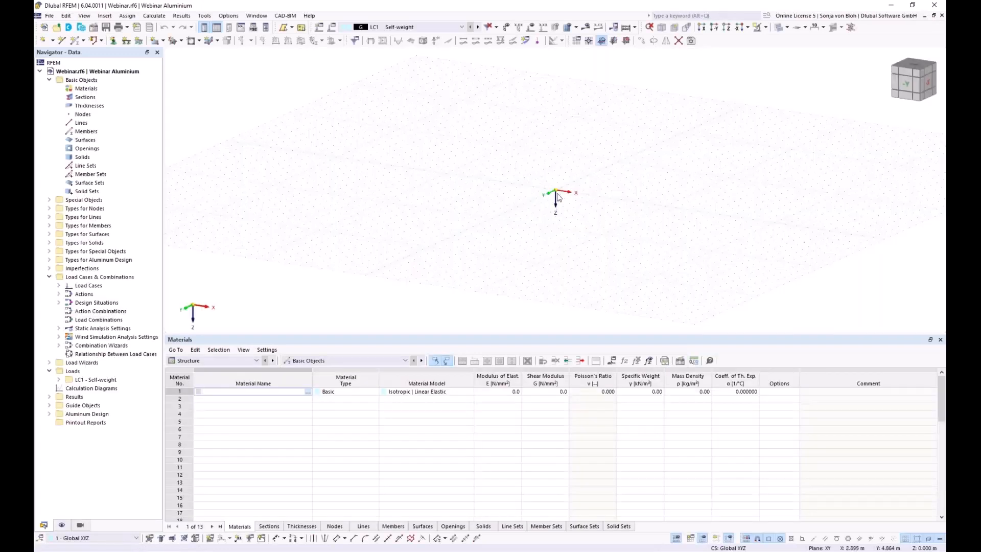
Use the YZ work plane viewed along X and start an arc line defined by edge nodes and radius.
click(614, 41)
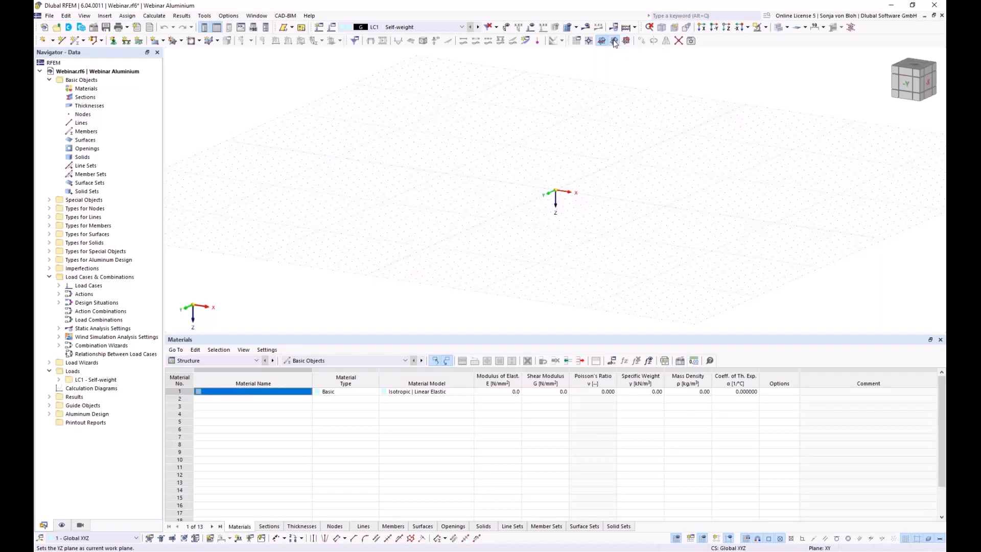
click(703, 28)
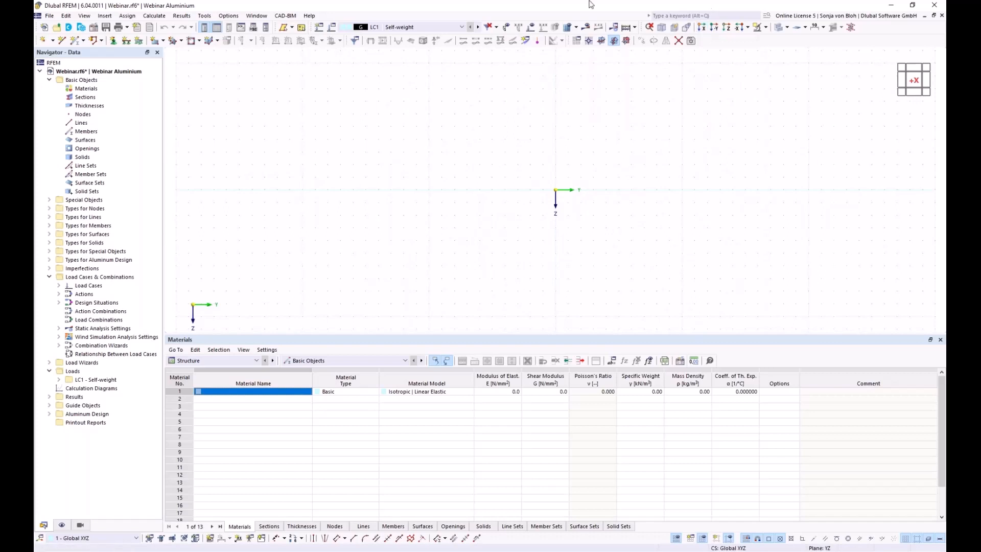
click(61, 41)
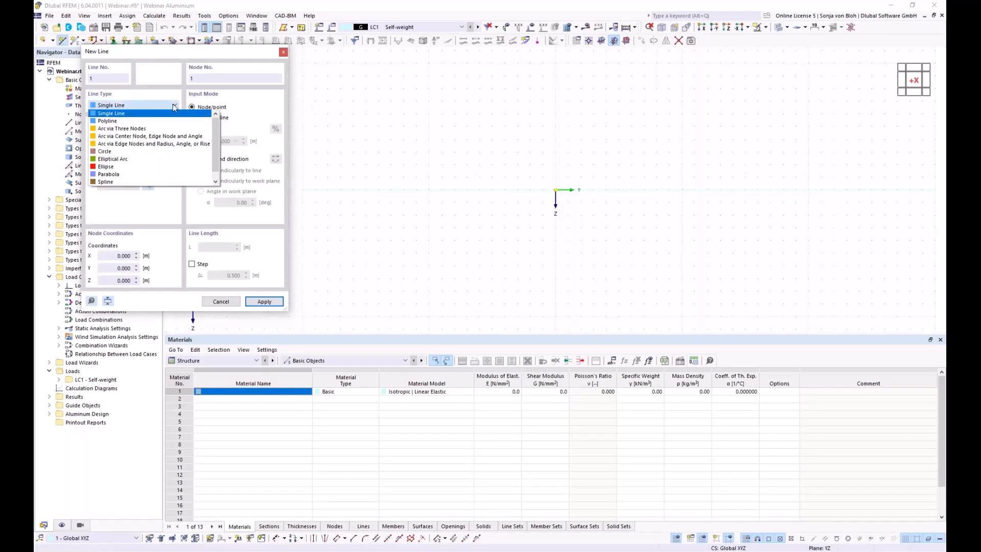
click(137, 145)
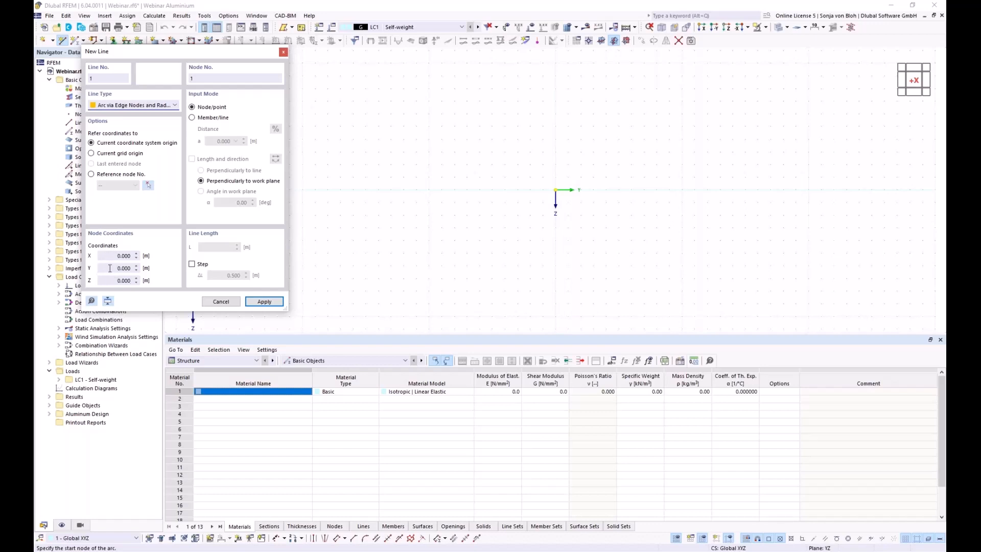
Place the arc's start node at Y -9 and its end node at Y -3, Z -5.5.
click(110, 268)
key(BackSpace)
text(-9)
key(Tab)
click(254, 301)
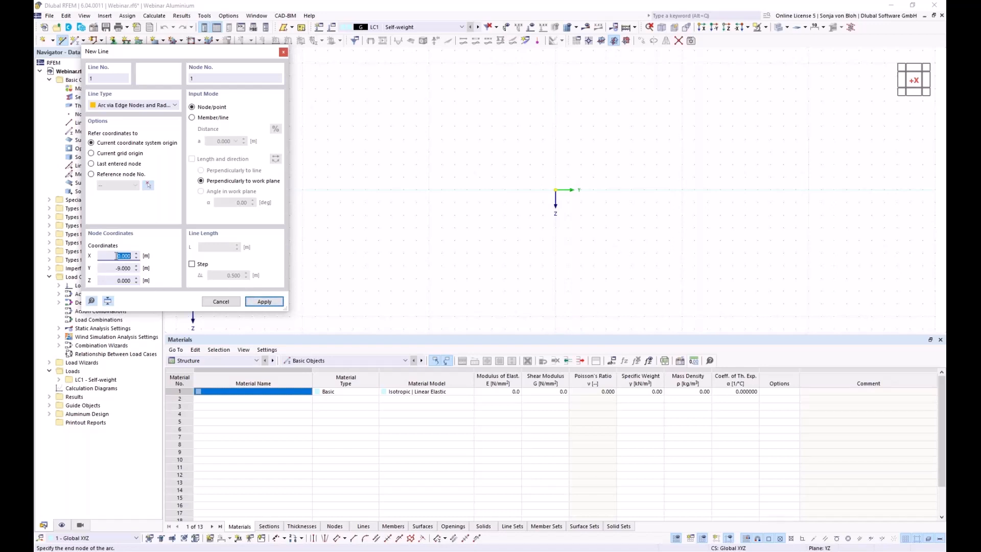
key(Tab)
key(BackSpace)
text(-3)
key(Tab)
text(-5)
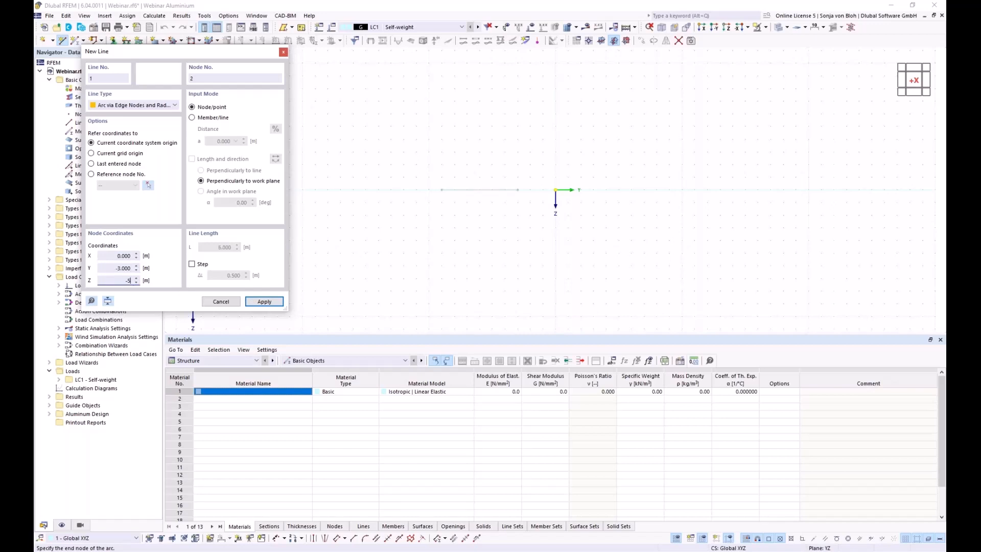
text(,5)
click(264, 302)
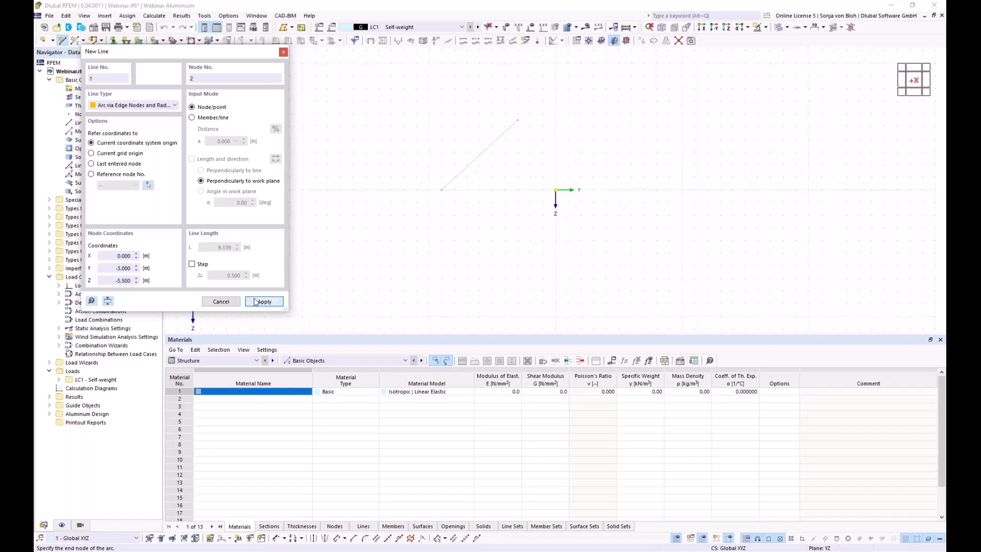
Give the arc a radius of 9 and finish drawing lines.
drag(136, 52, 620, 135)
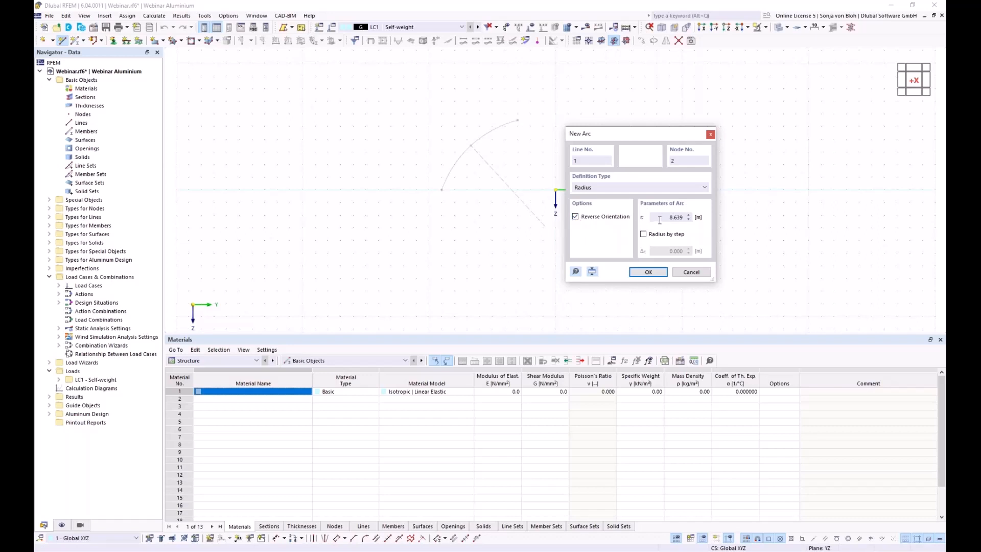
drag(660, 220, 683, 216)
text(9)
click(642, 272)
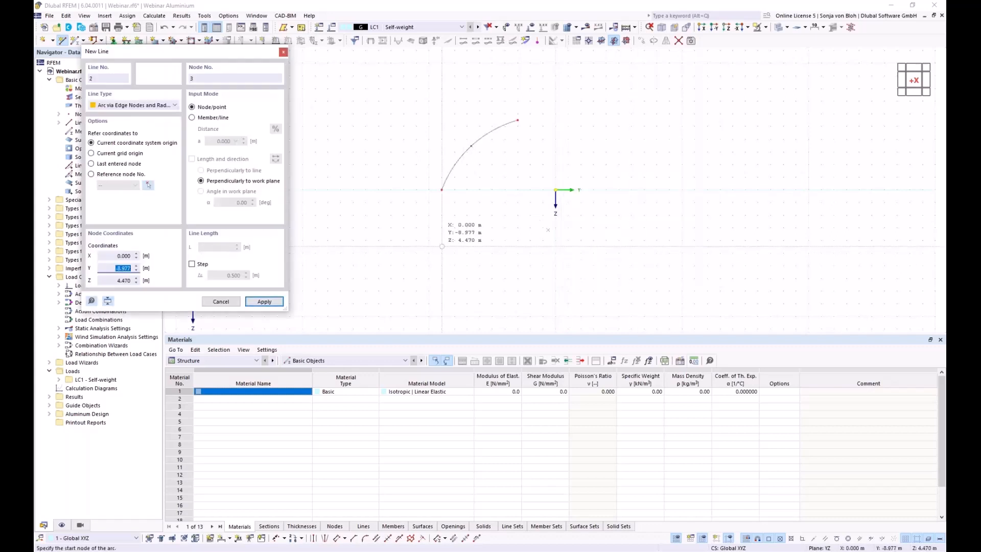
key(Escape)
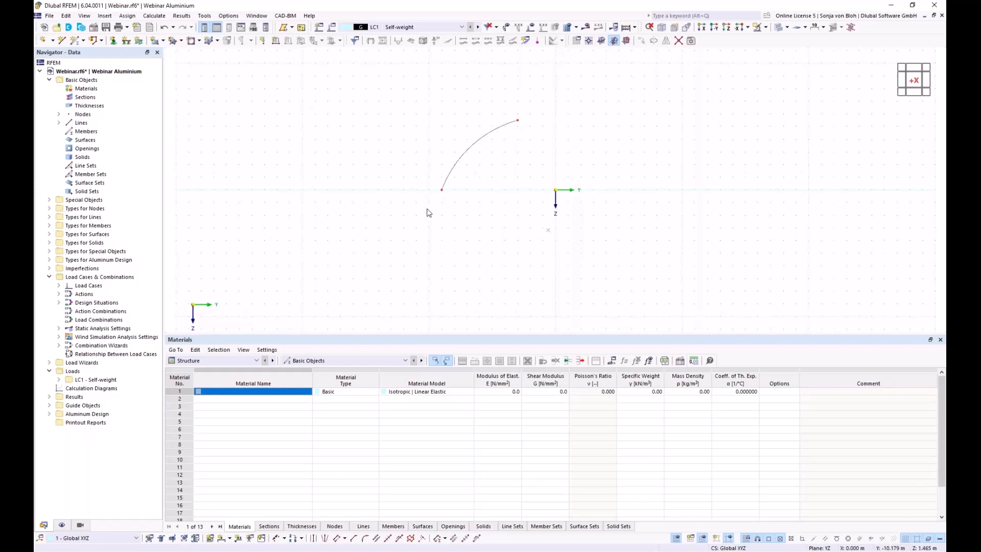
Divide the arc line with 3 intermediate nodes.
right_click(468, 155)
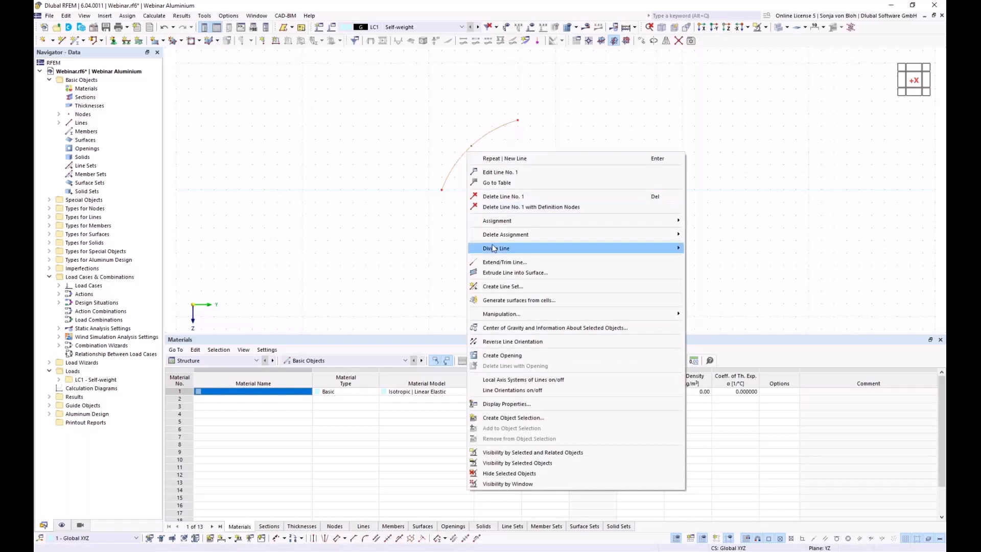
mouse_move(493, 249)
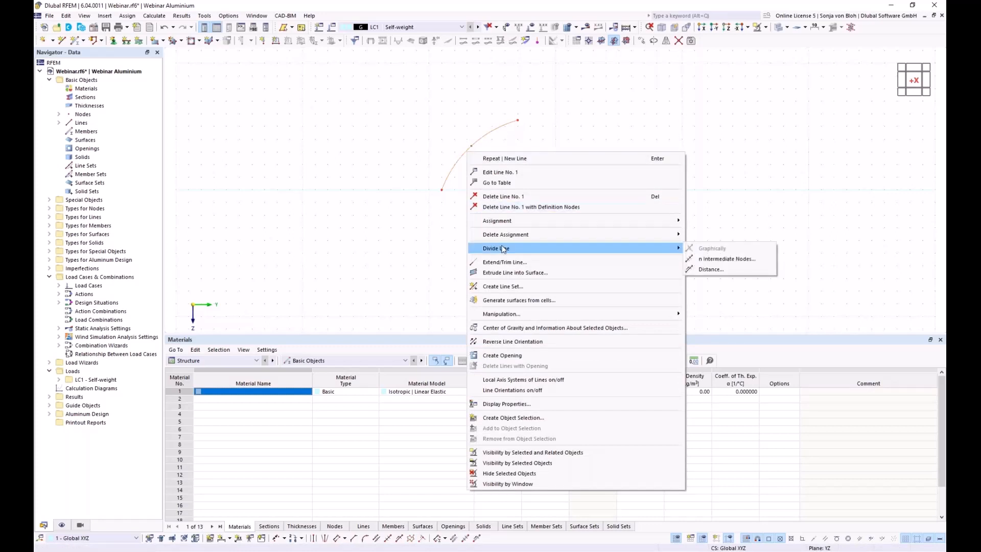
click(716, 259)
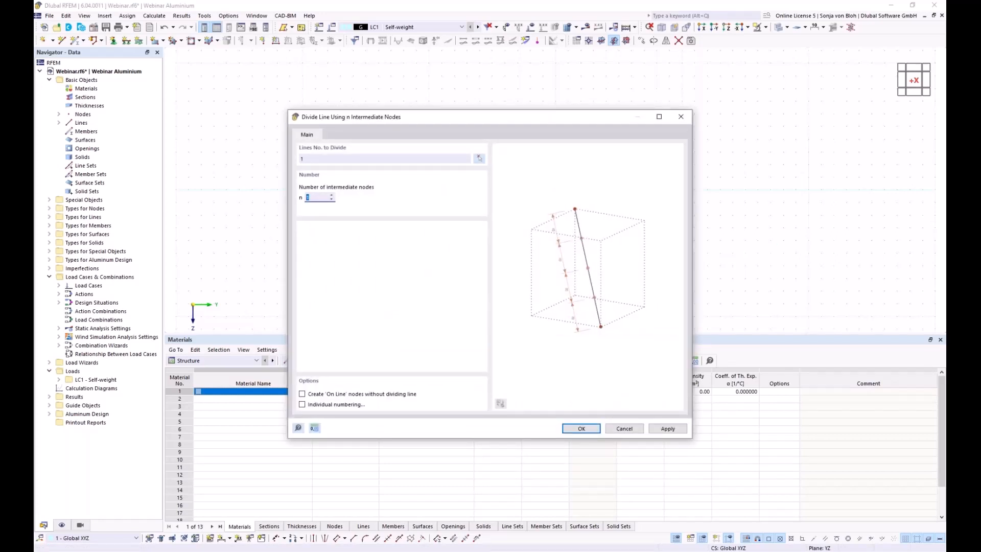
text(3)
click(584, 428)
scroll(503, 153, up, 5)
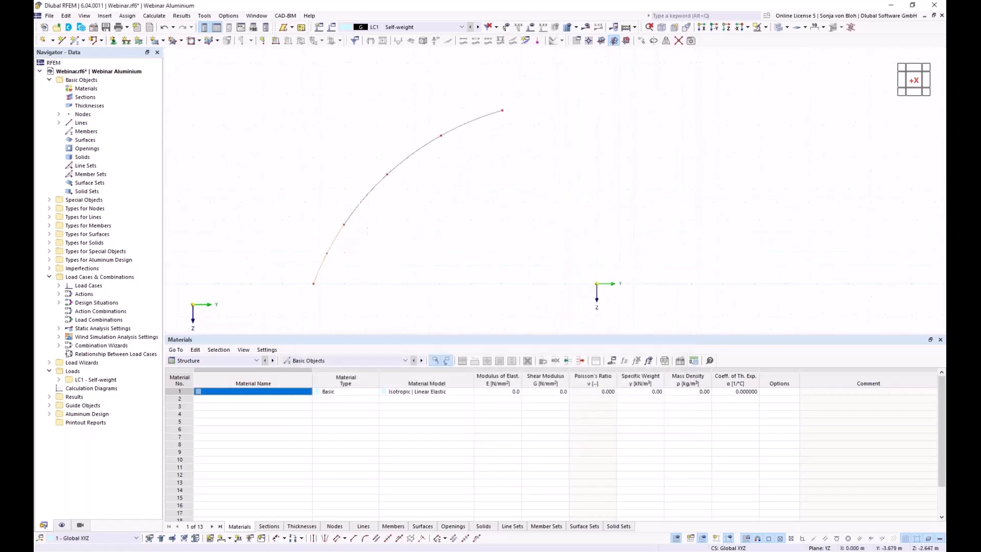
scroll(478, 203, down, 1)
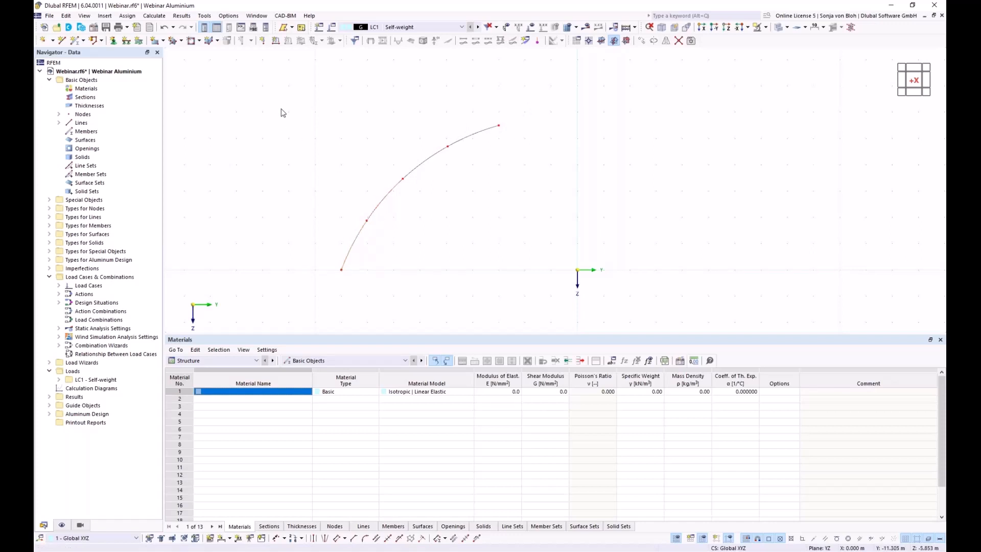
Delete the four resulting arc line segments, keeping their nodes.
drag(252, 77, 550, 305)
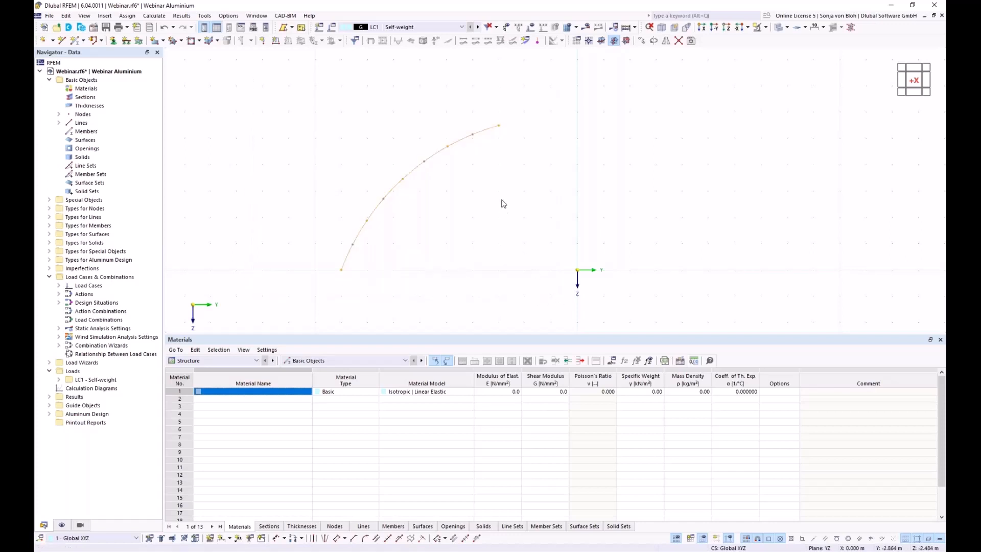
right_click(459, 146)
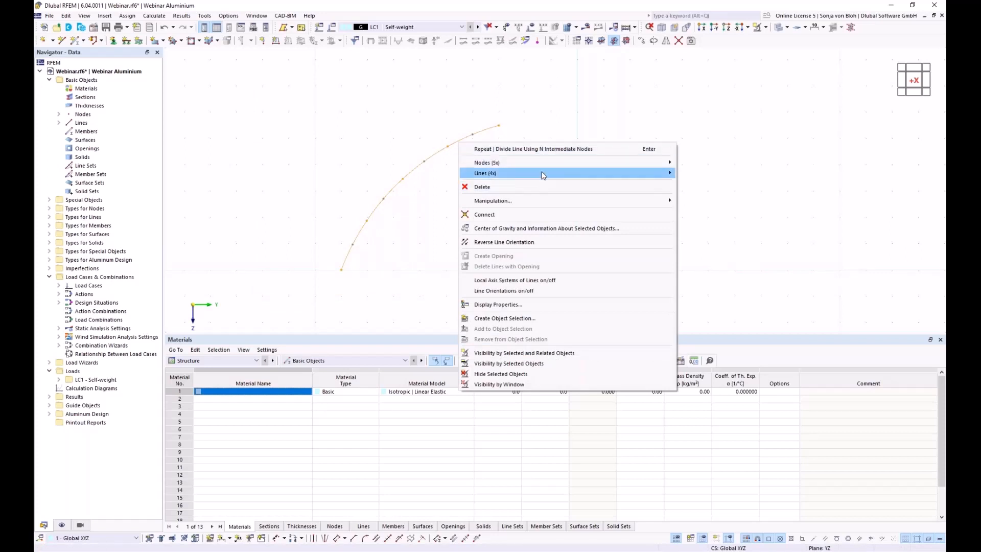
mouse_move(543, 176)
click(698, 197)
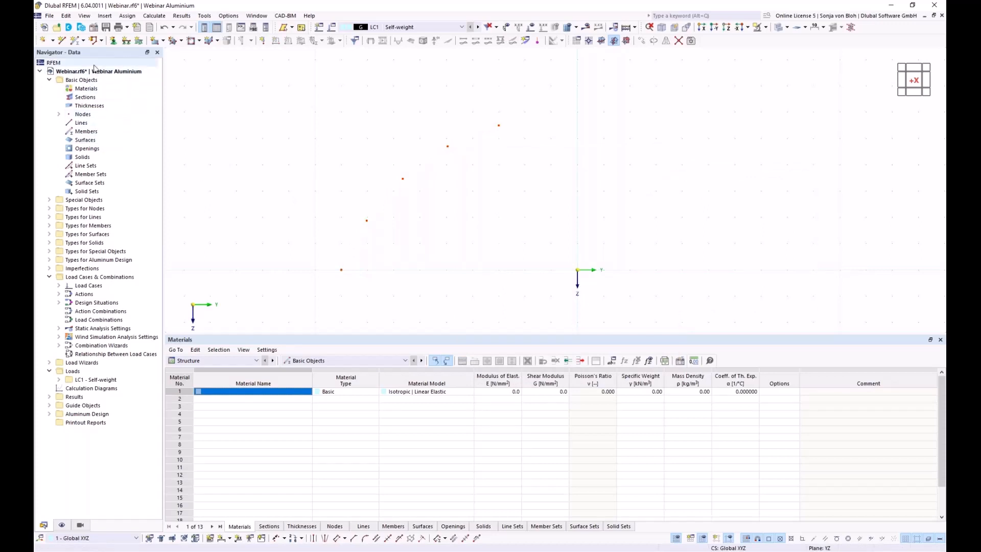
For a new single member, create section 1 by importing Aluprofil from RSECTION.
click(77, 44)
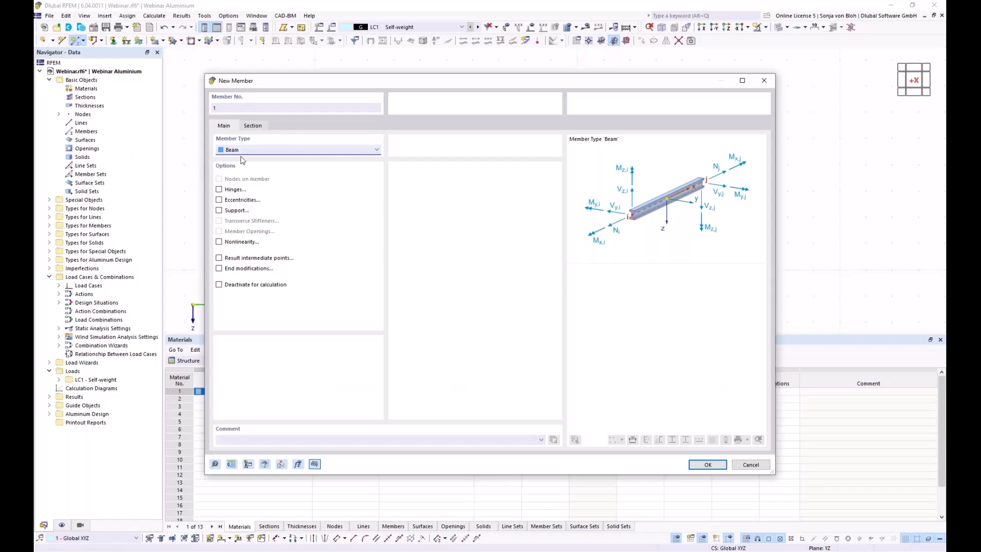
click(258, 127)
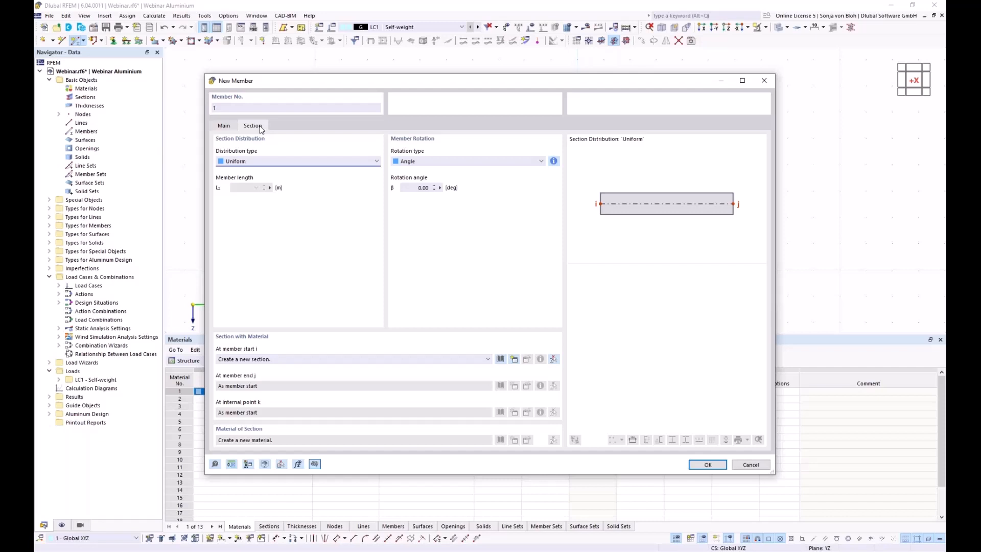
click(514, 359)
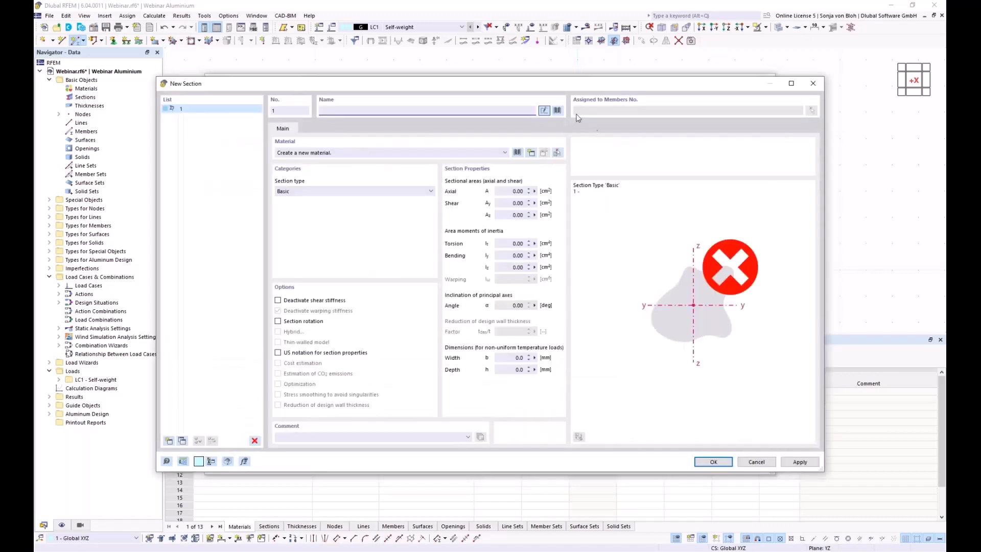
click(558, 111)
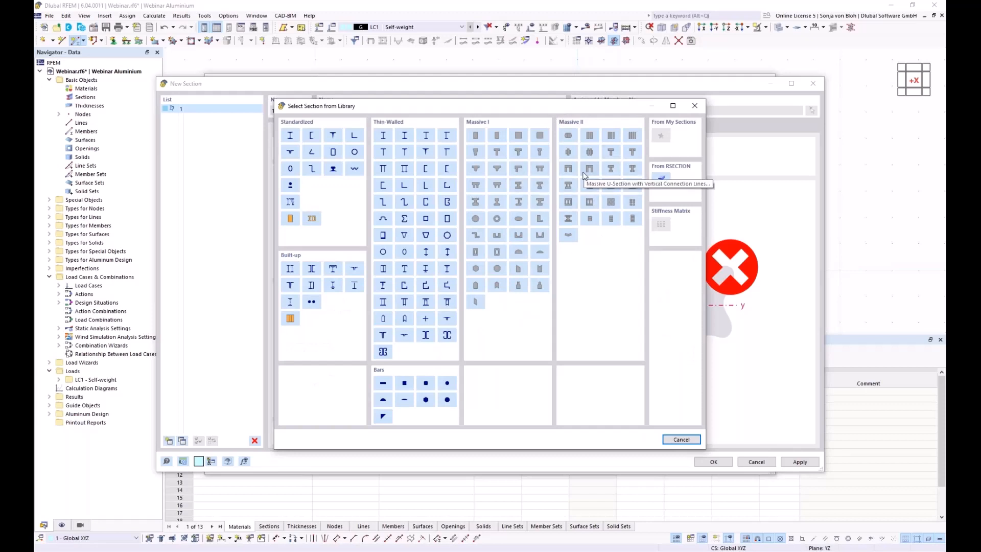
click(661, 178)
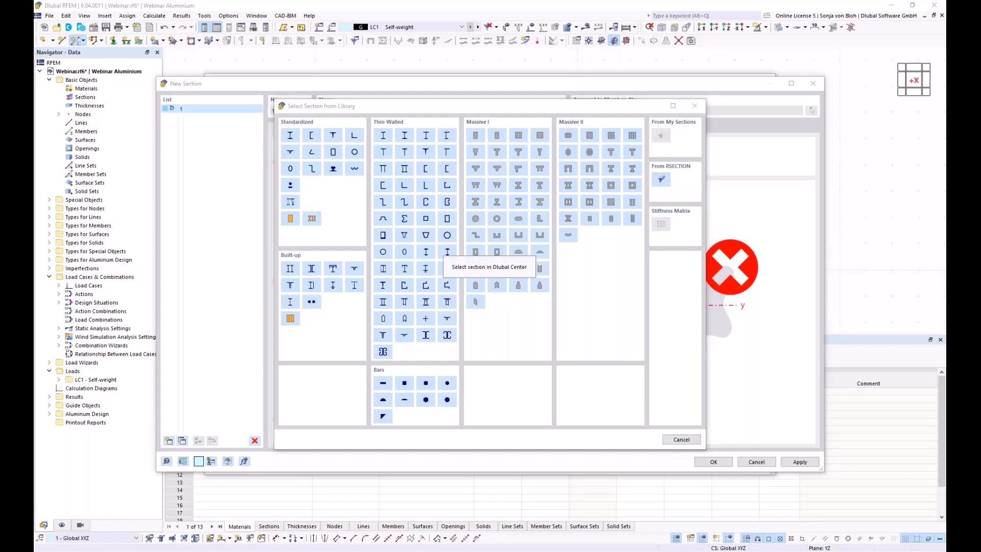
click(390, 215)
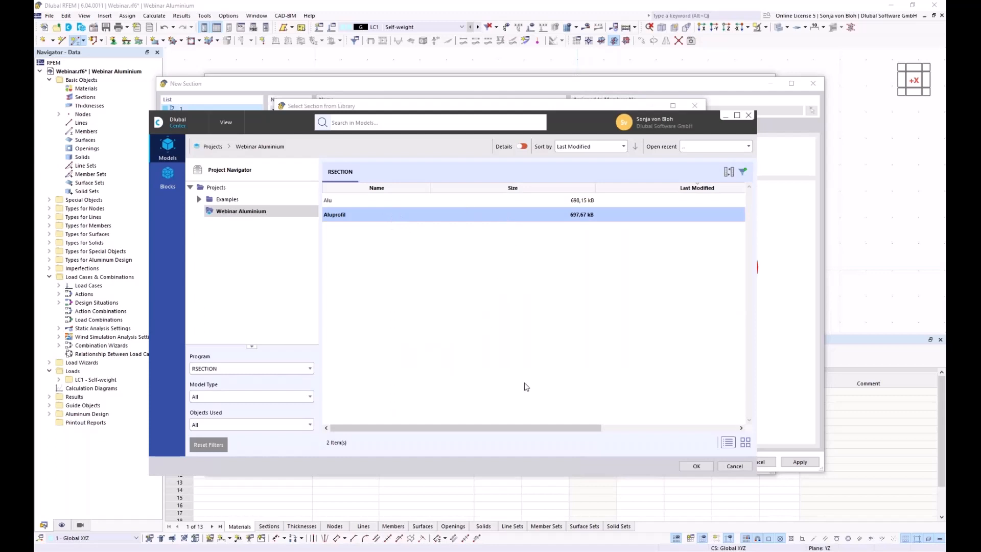
click(697, 465)
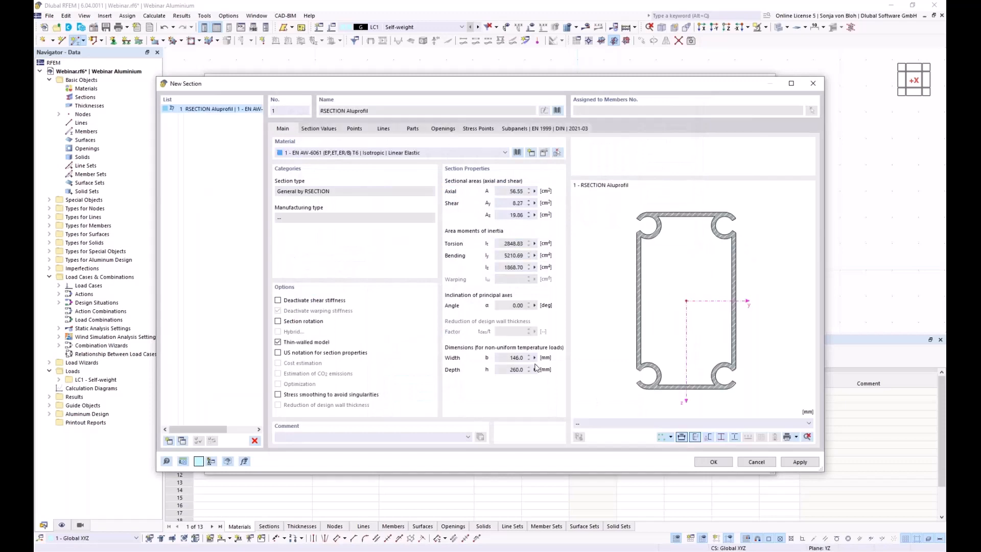
Accept the RSECTION Aluprofil section and draw four members up the five arch nodes, bottom to top.
click(713, 462)
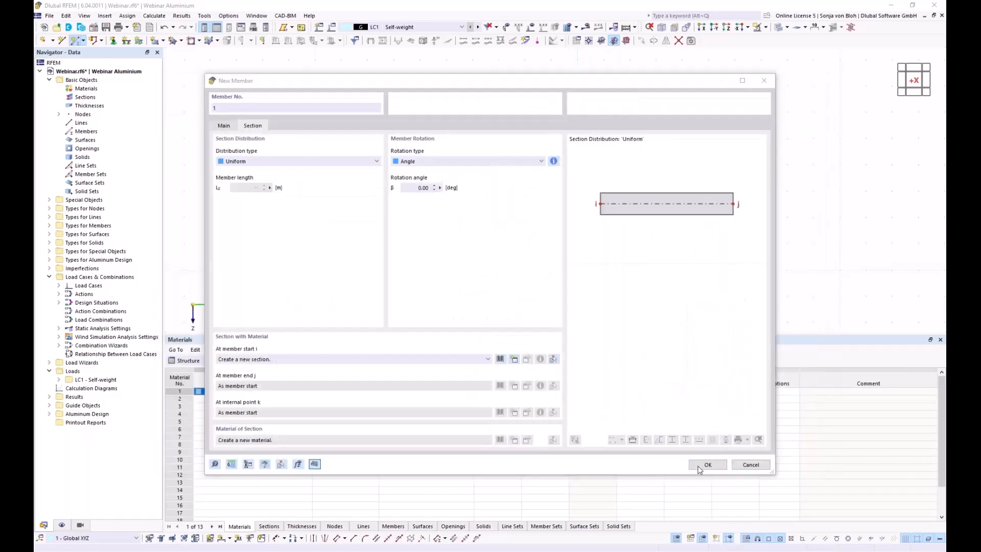
click(702, 464)
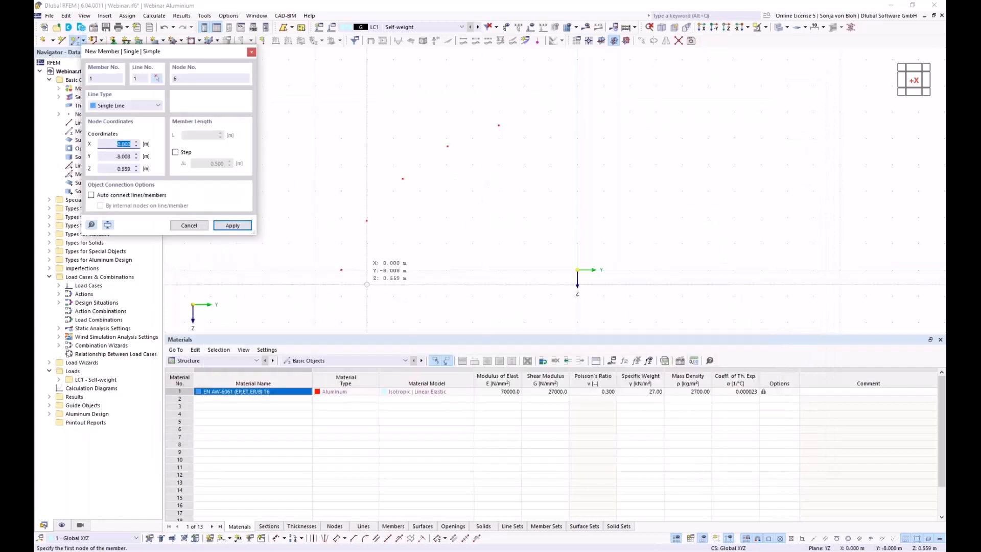
click(368, 254)
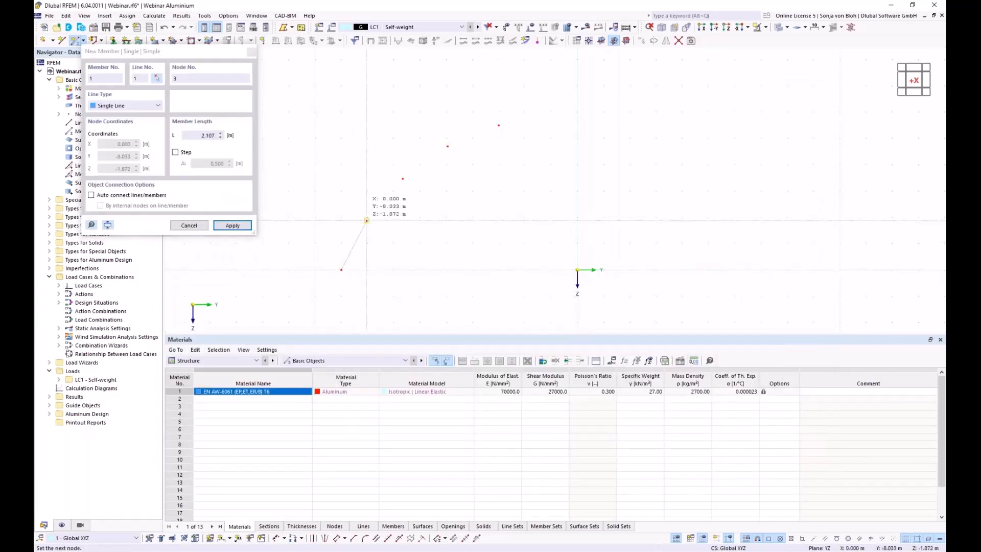
click(371, 220)
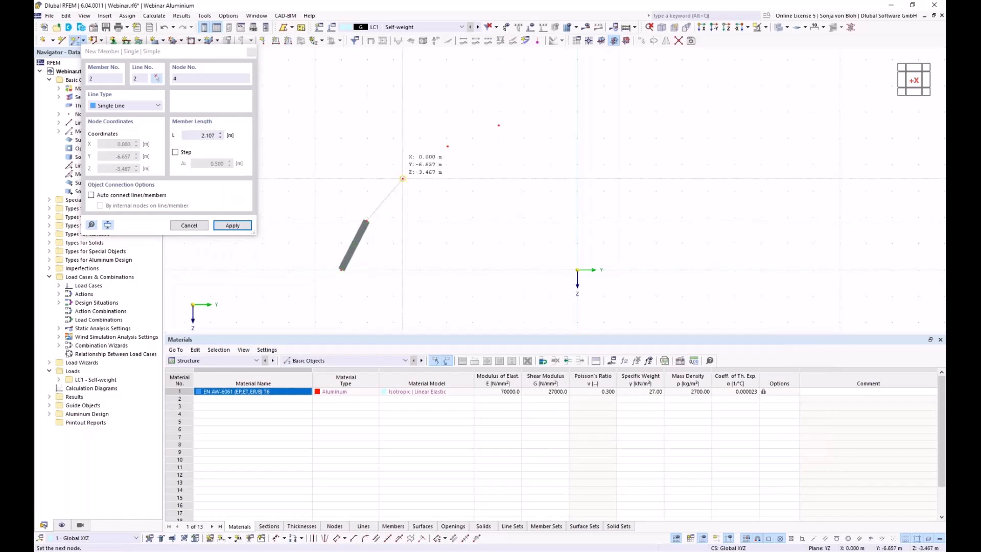
click(403, 179)
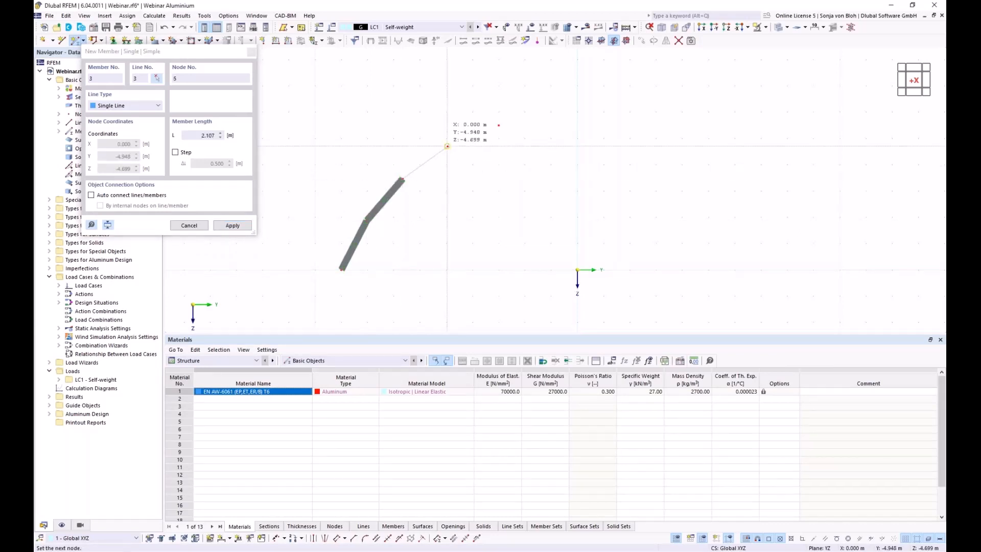
click(448, 147)
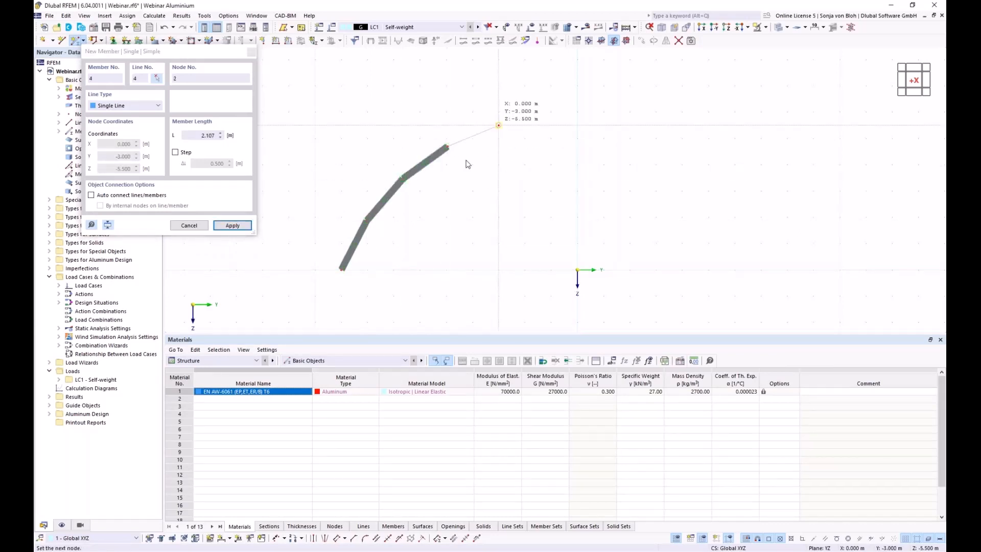
click(498, 124)
key(Escape)
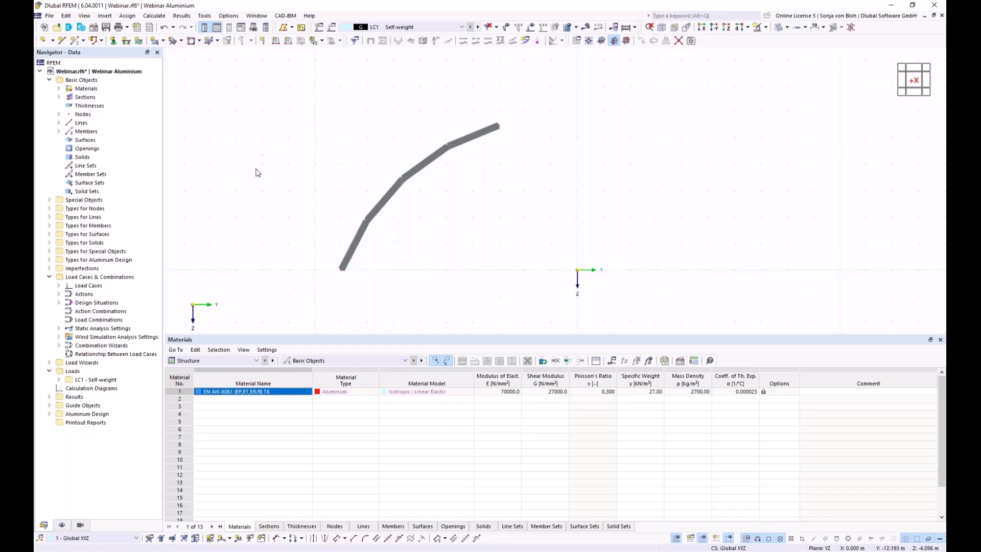
Create new block 1 from Special Objects > Blocks and show its empty JavaScript page.
click(49, 200)
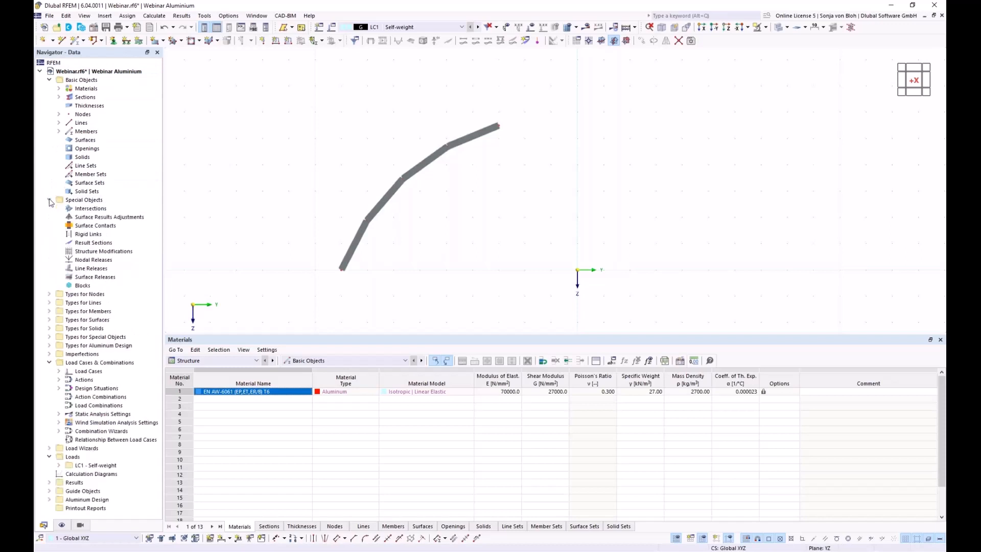
right_click(93, 288)
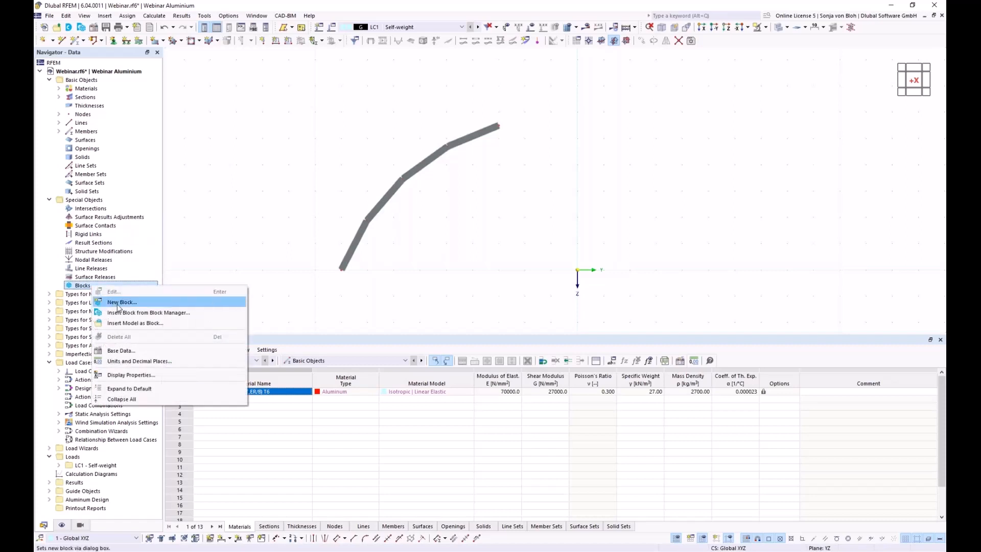
click(117, 304)
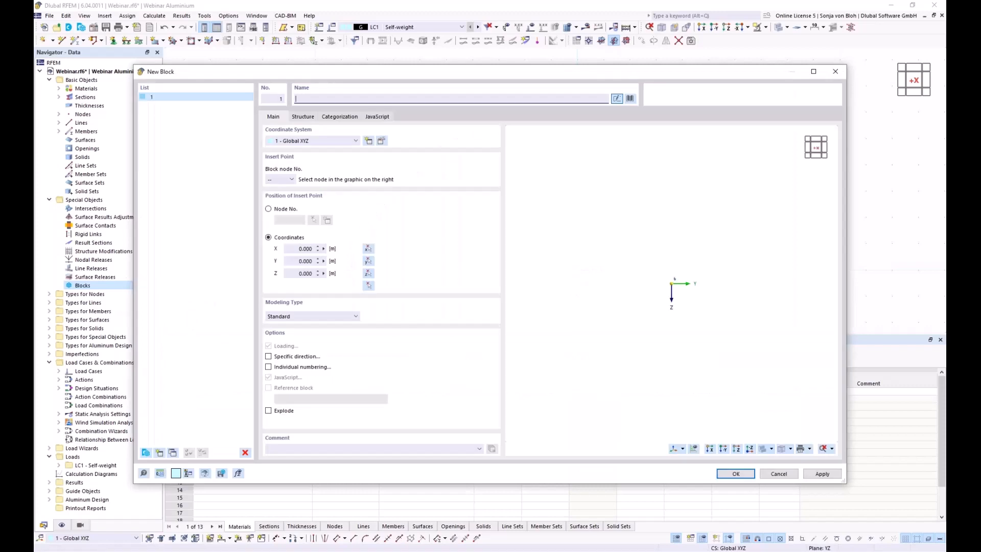
click(382, 121)
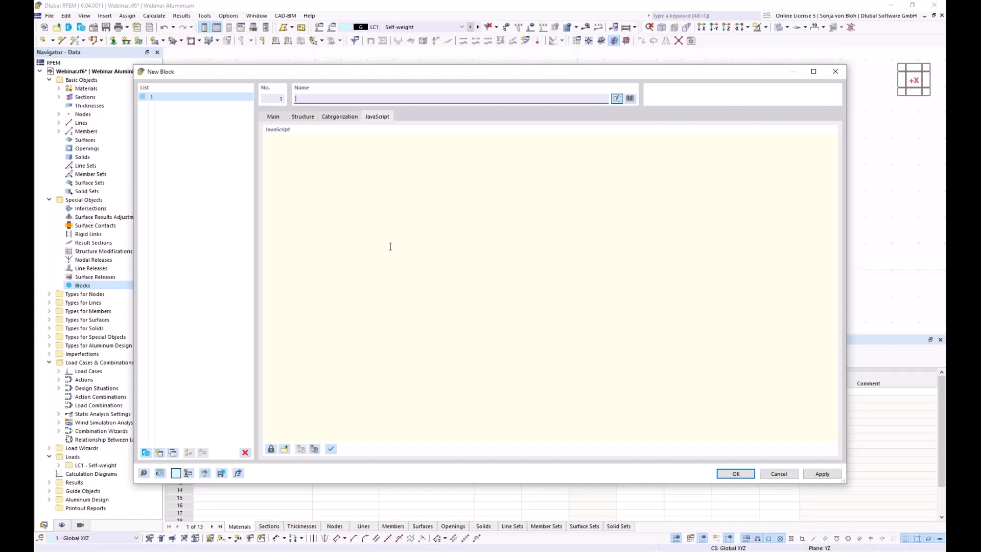
Load 'Bogen mittels Randknoten und Radius.js' into the block's JavaScript and apply it.
click(285, 449)
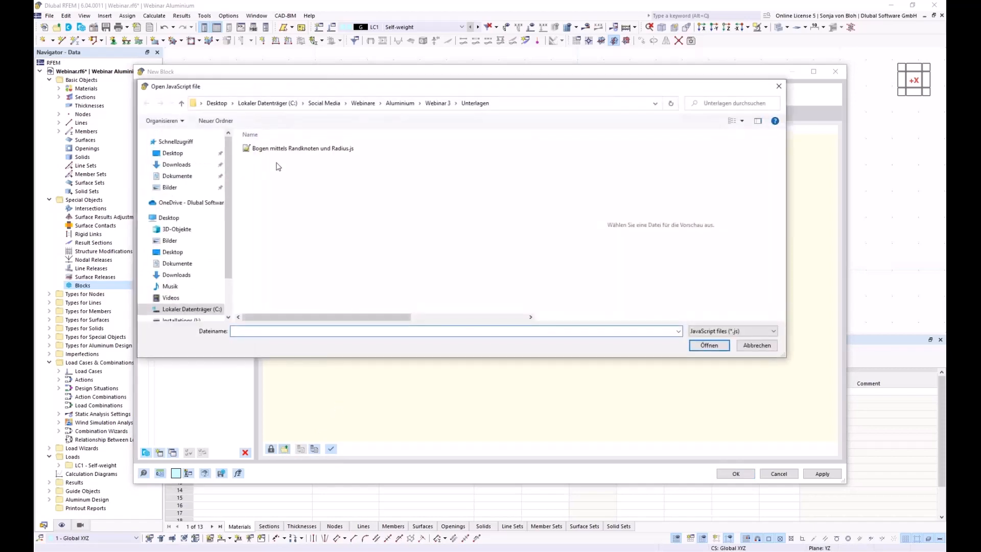
click(290, 150)
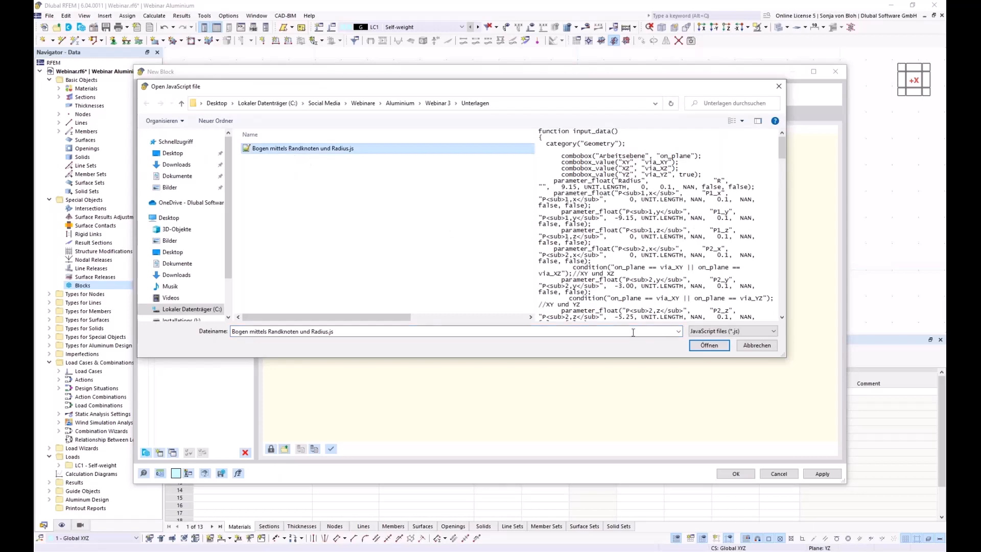
click(715, 345)
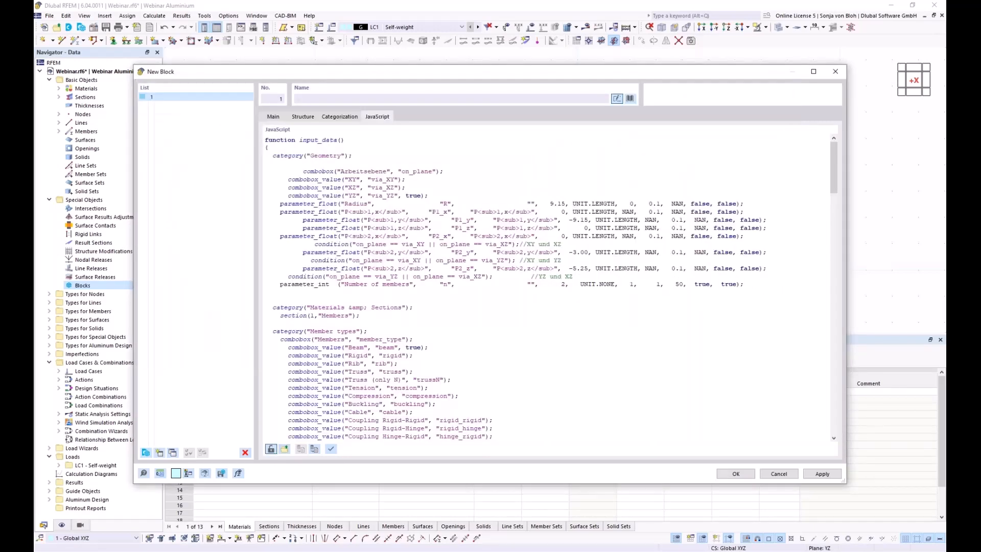
click(332, 450)
Save the block to the library as 'Arched beam' under model category Beams | Arched Beams.
click(221, 473)
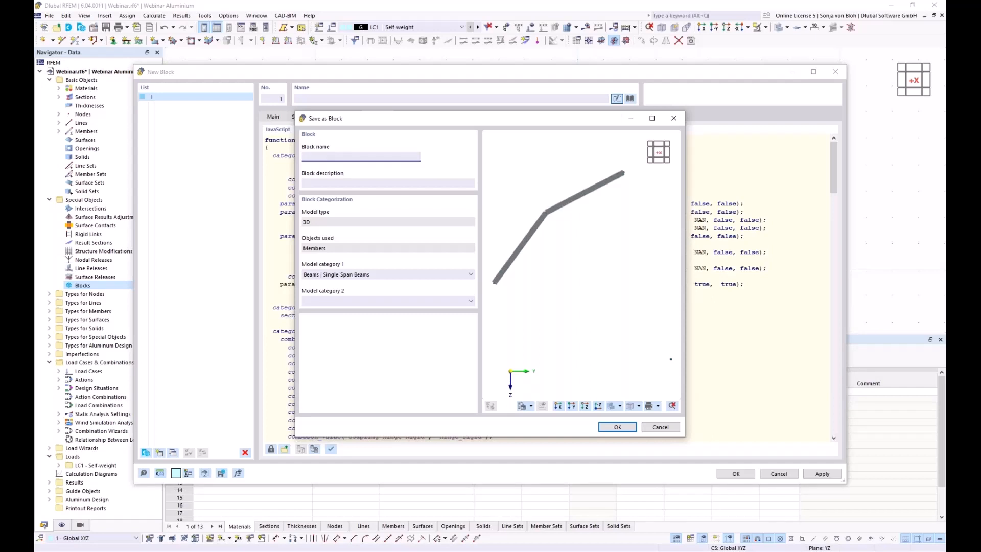
text(Arched beams)
click(470, 275)
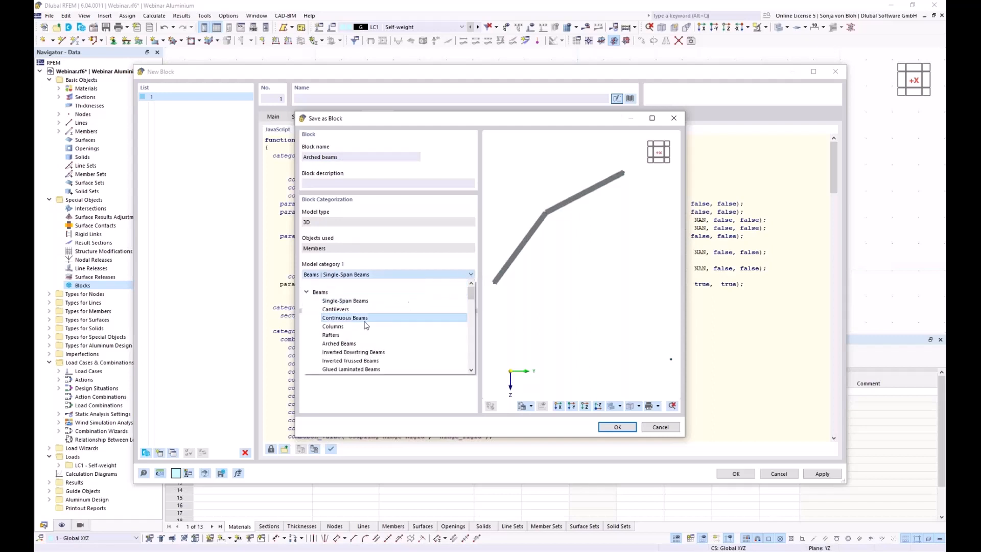
click(342, 345)
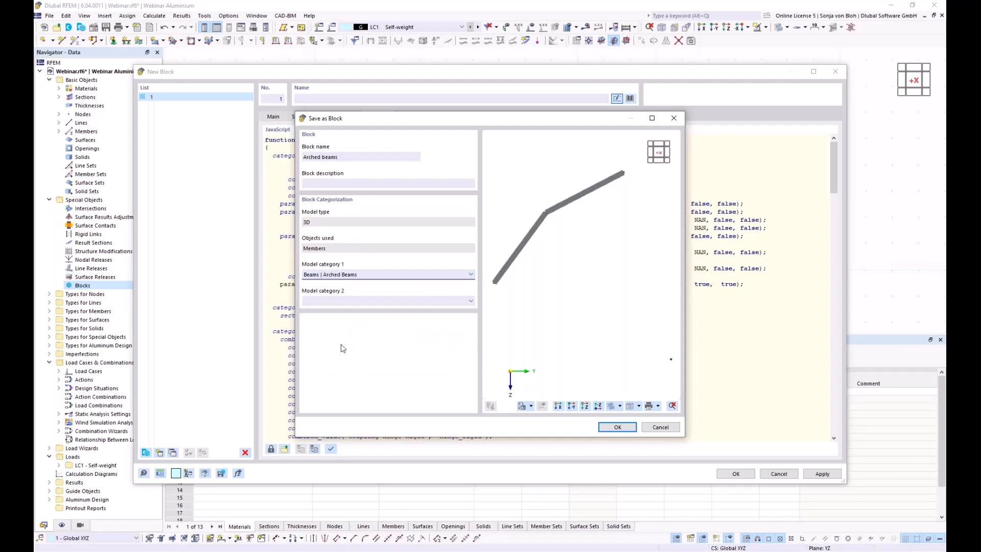
drag(373, 124, 336, 145)
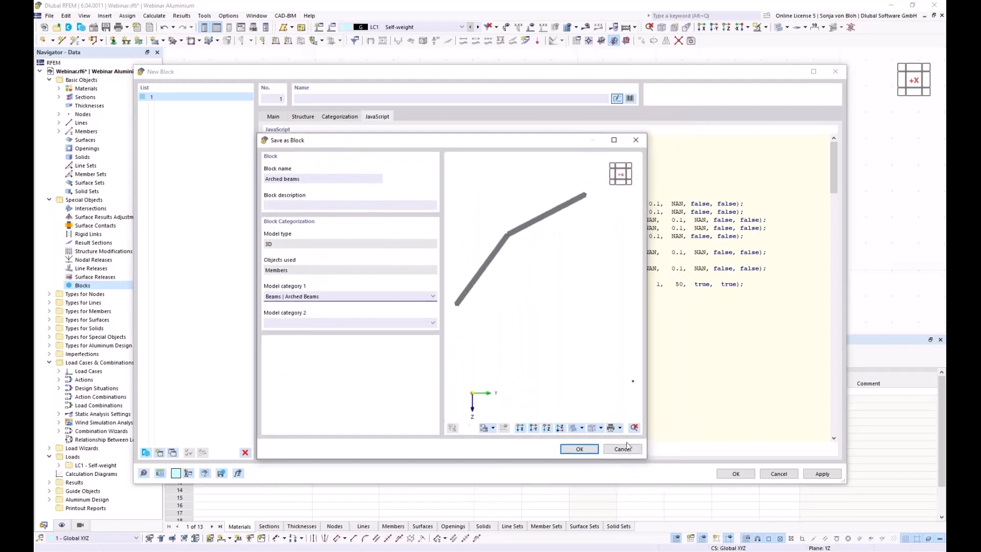
click(580, 449)
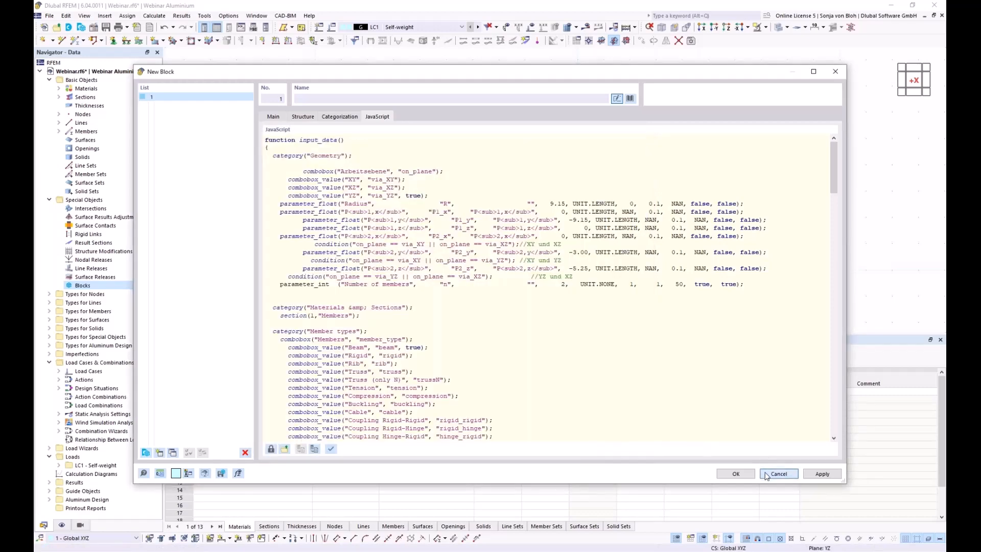
Cancel the New Block dialog and delete the original curved member.
click(792, 473)
scroll(335, 157, down, 3)
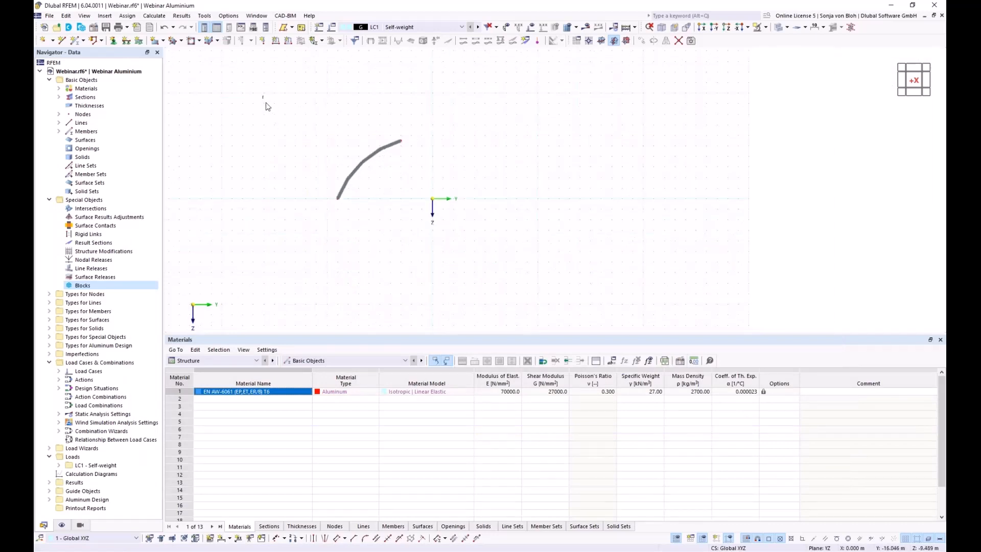
drag(263, 96, 625, 295)
key(Delete)
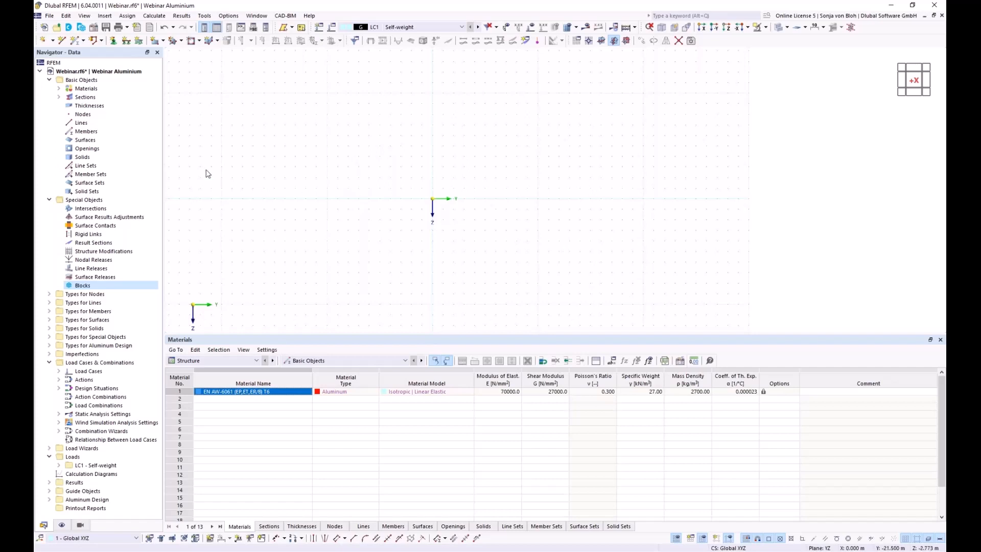
Insert the Arched beams block from Block Manager's Beams > Arched Beams category.
click(83, 29)
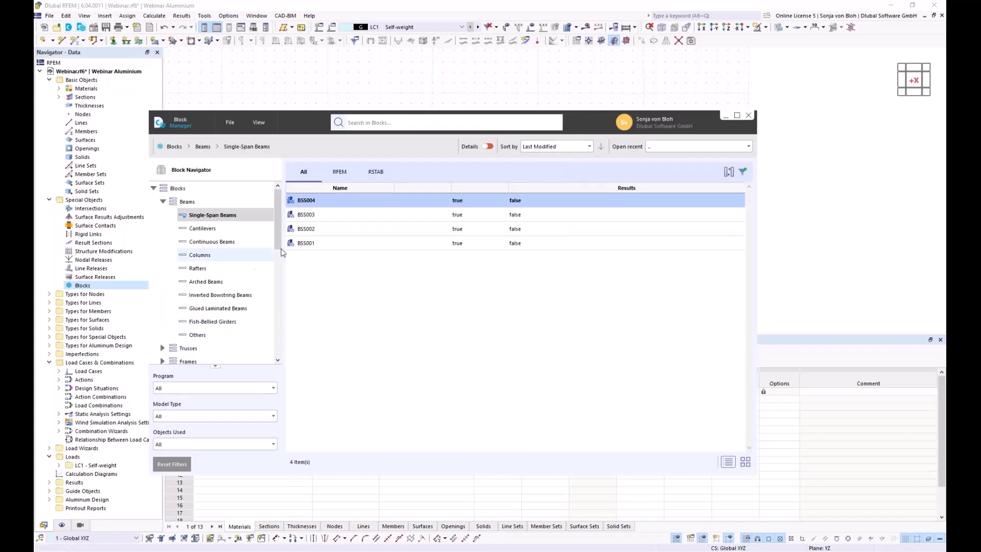
click(204, 282)
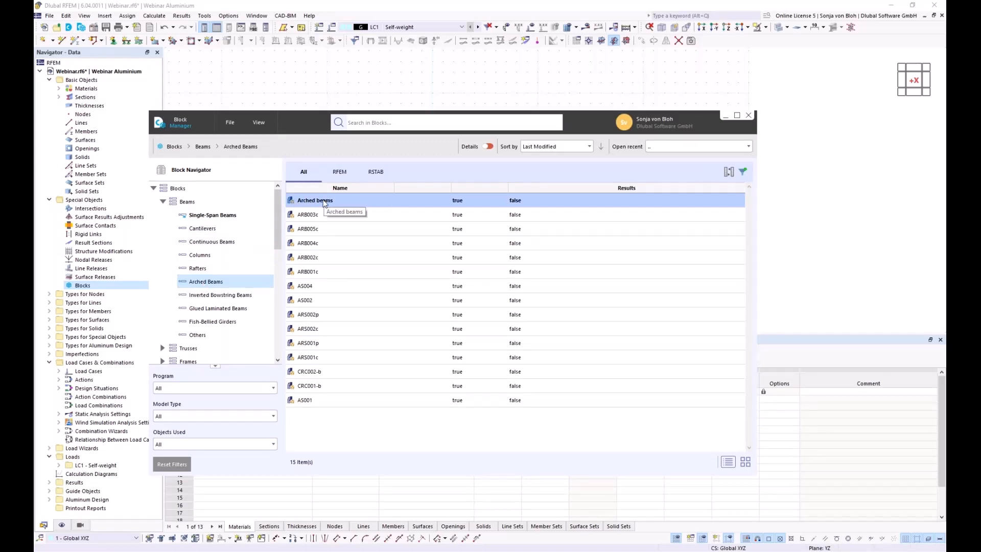
double_click(324, 202)
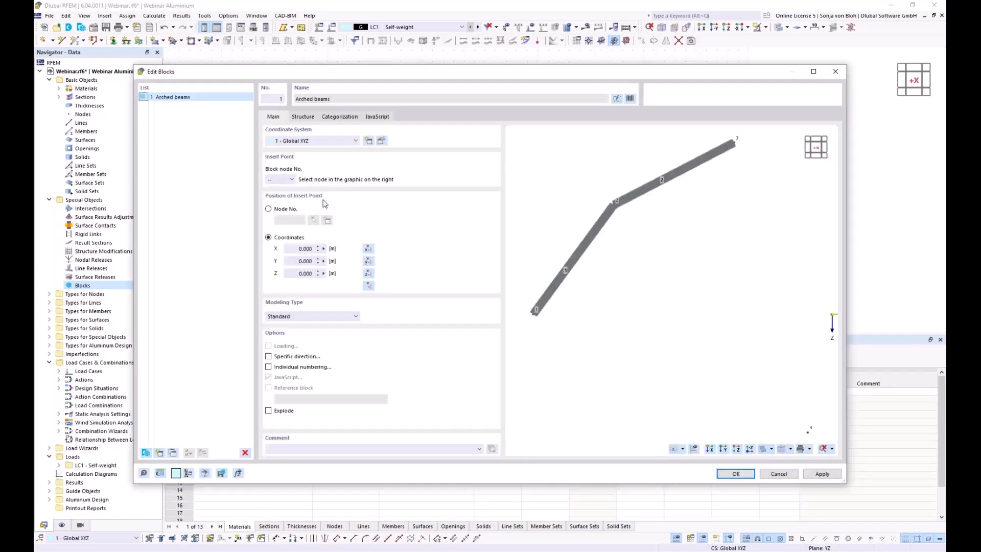
Set the arch radius to 9 m on the block's Structure page.
click(299, 118)
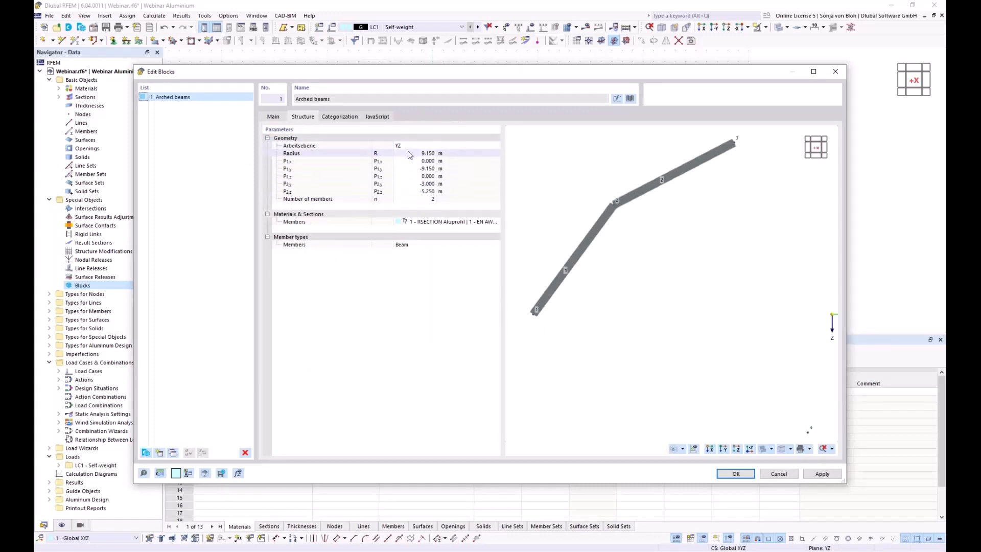
click(412, 155)
click(413, 154)
text(9)
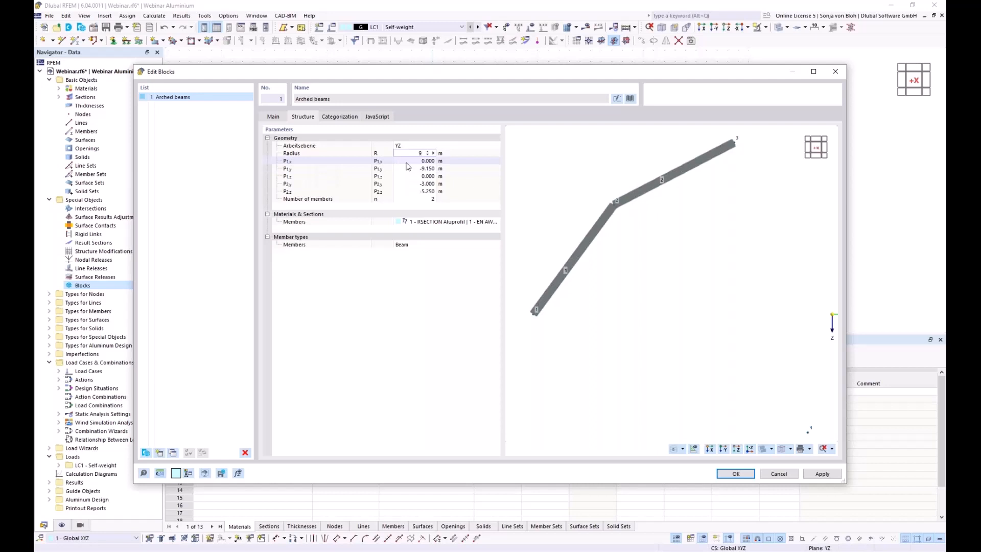
key(Tab)
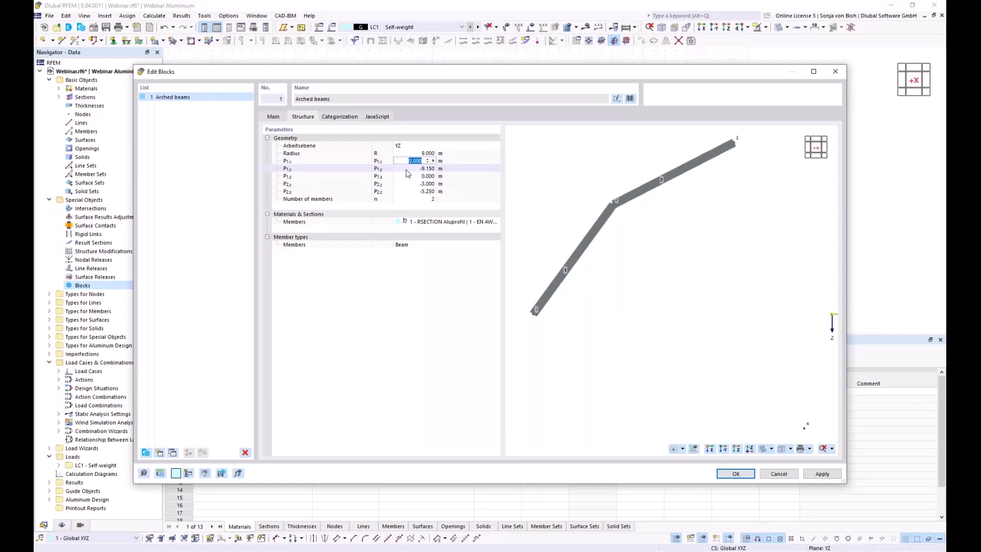
Set P1,y to -9, P2,z to -5.5 and the number of members to 4.
click(410, 170)
key(BackSpace)
text(-9)
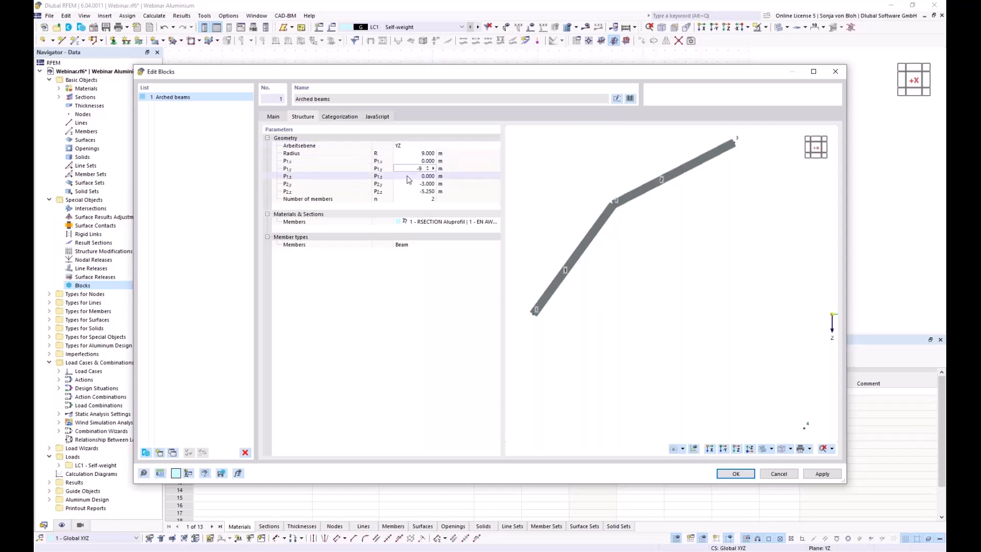
key(Tab)
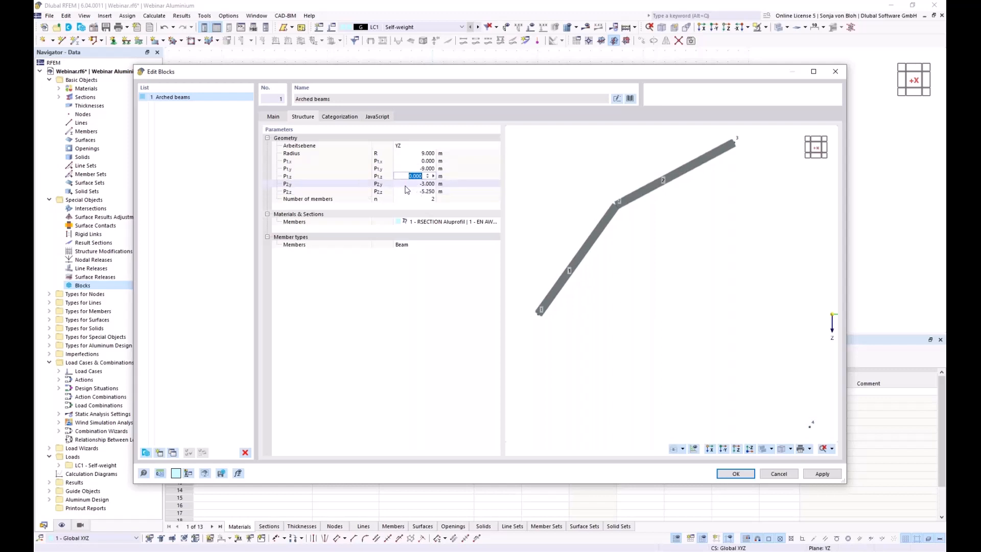
key(Tab)
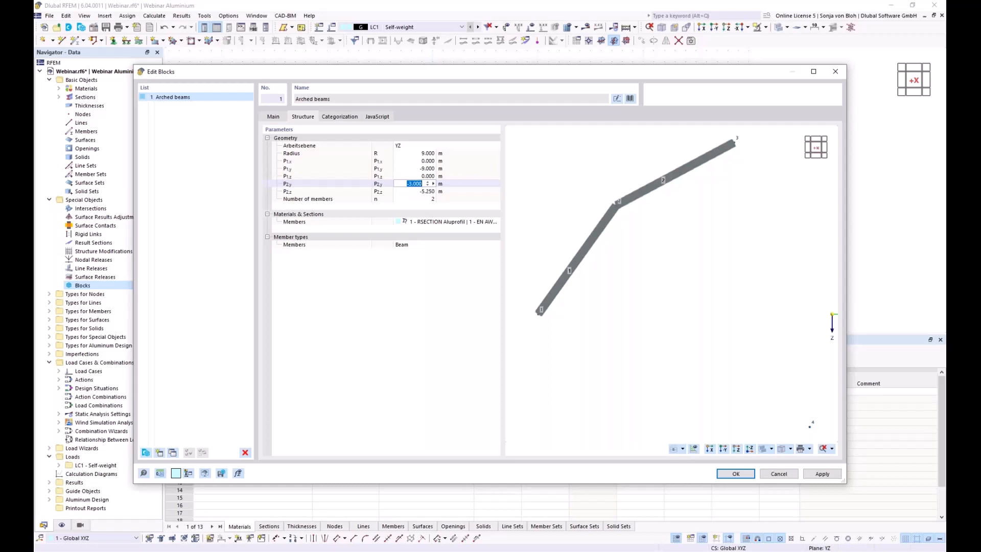
key(Tab)
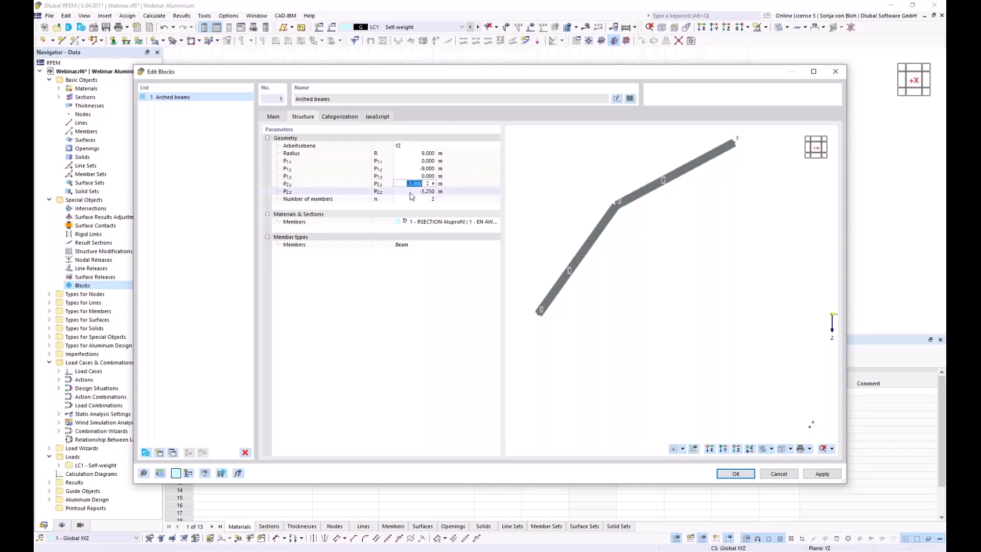
text(-)
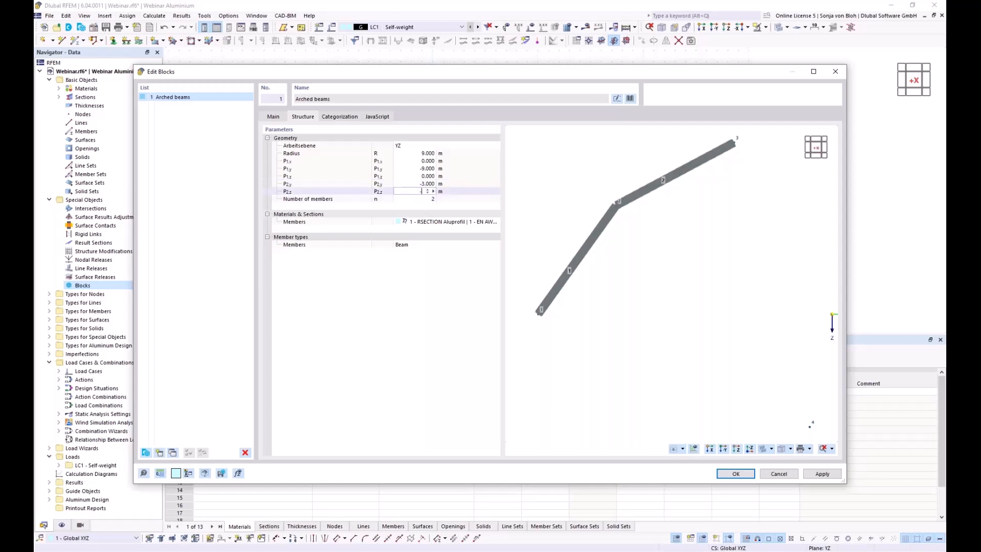
text(5,5)
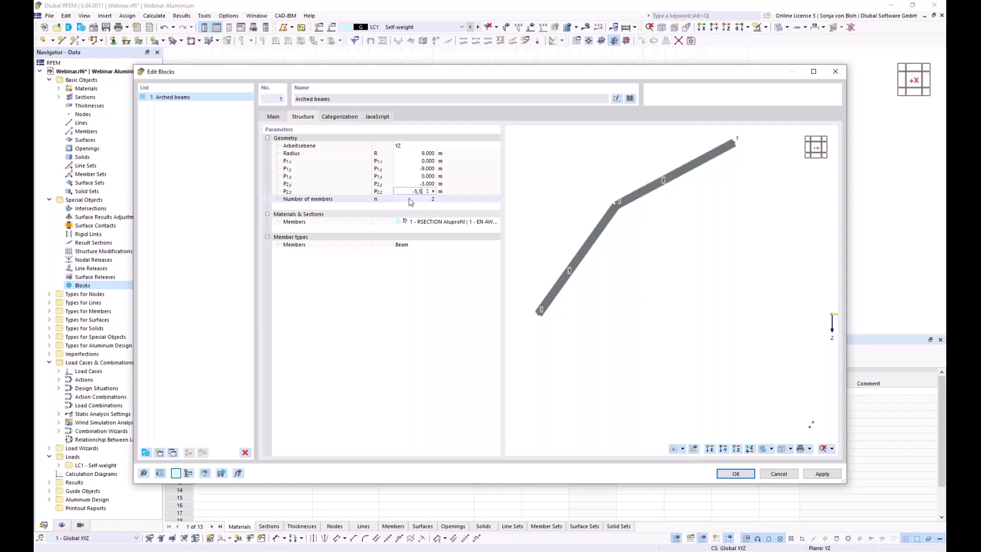
key(Tab)
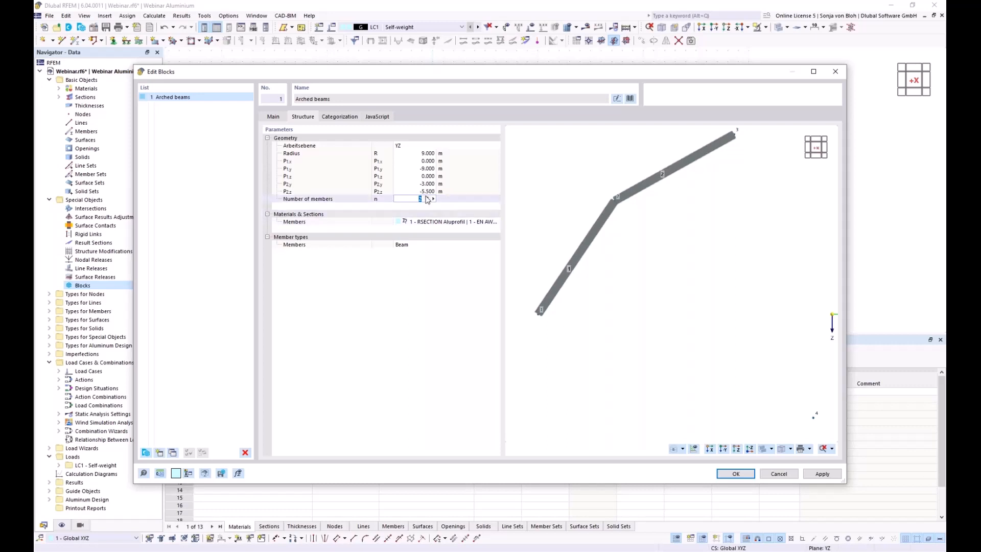
click(427, 199)
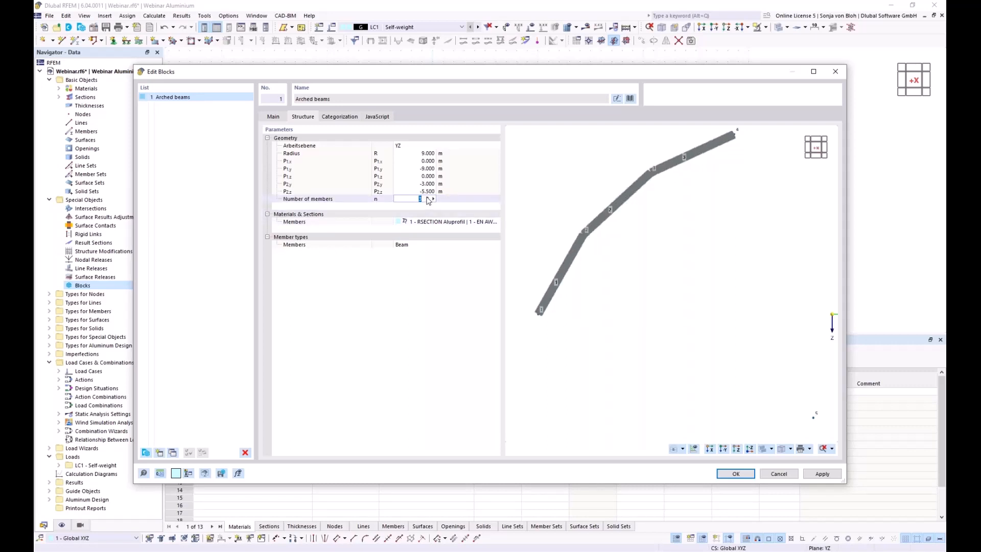
click(428, 198)
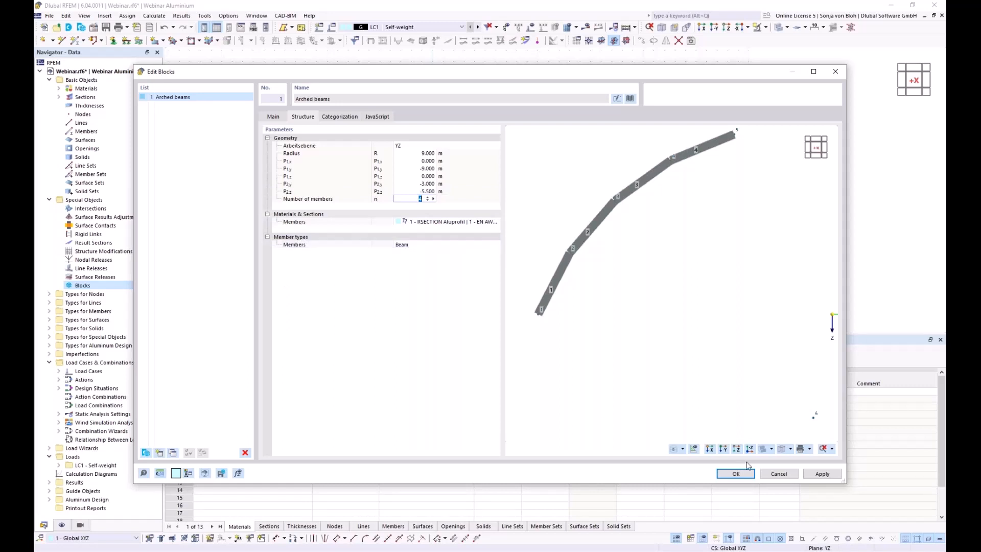
Place the four-member arch and explode block 1 - Arched beams into ordinary members.
click(736, 474)
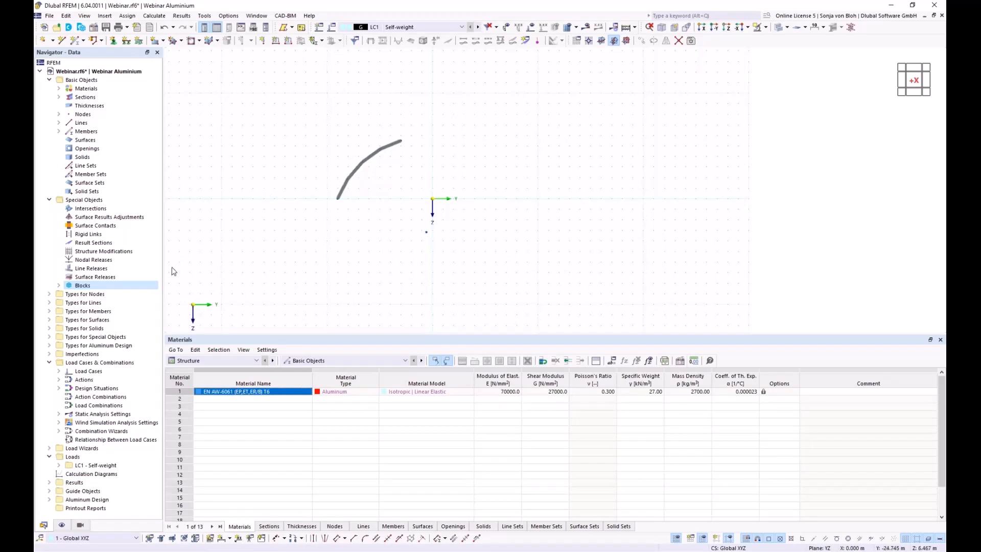
click(59, 285)
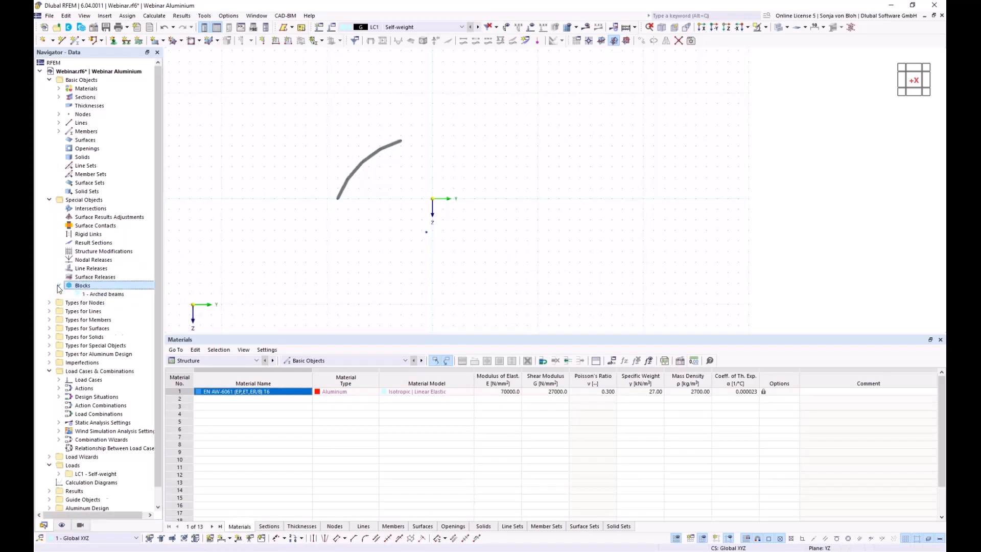
right_click(106, 294)
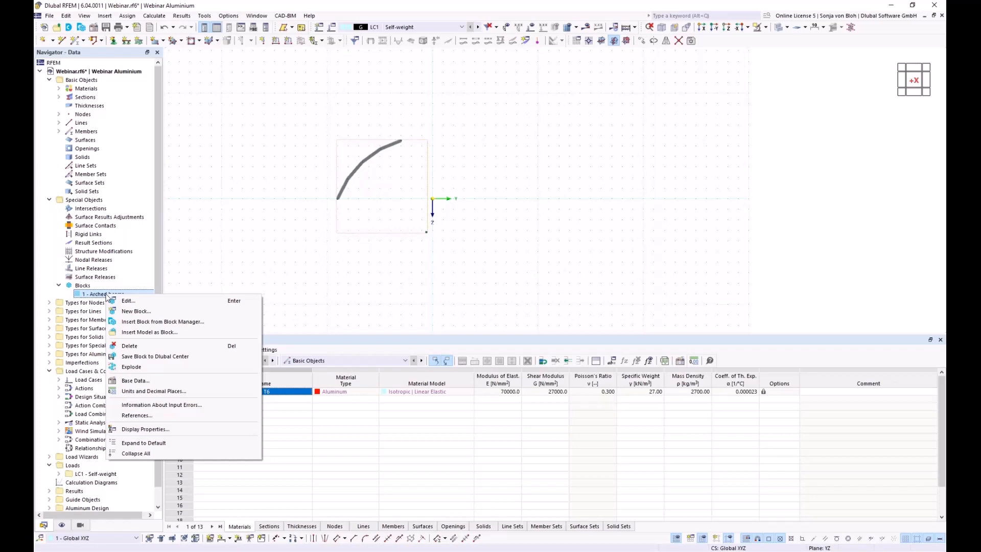
click(134, 367)
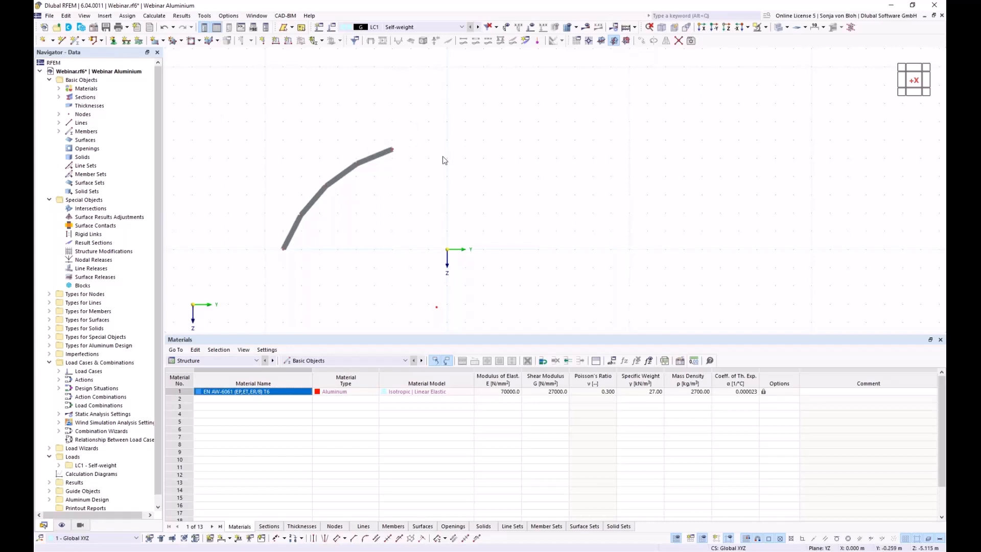
Draw the arch's final member ending at the node at (0, 0, -6).
click(75, 41)
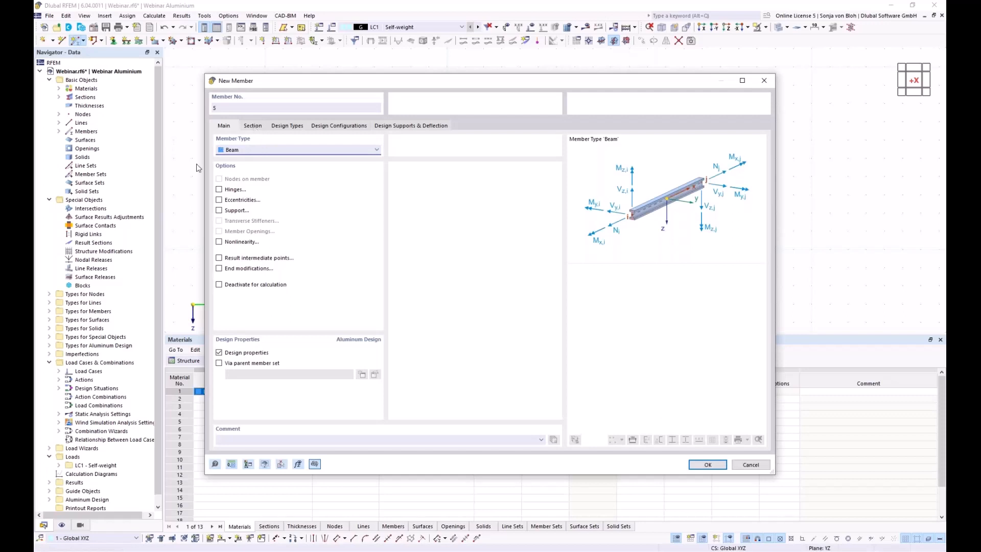
click(253, 126)
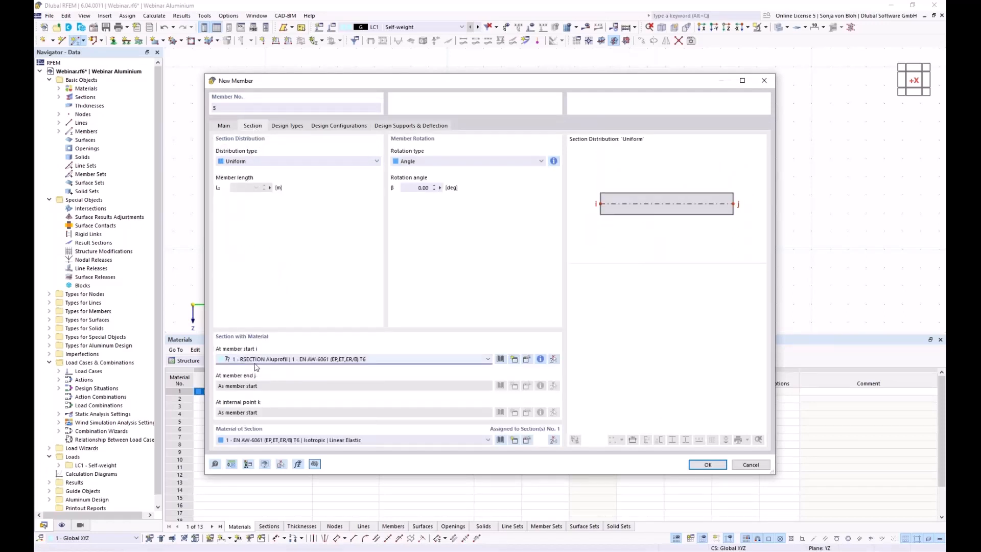
click(707, 465)
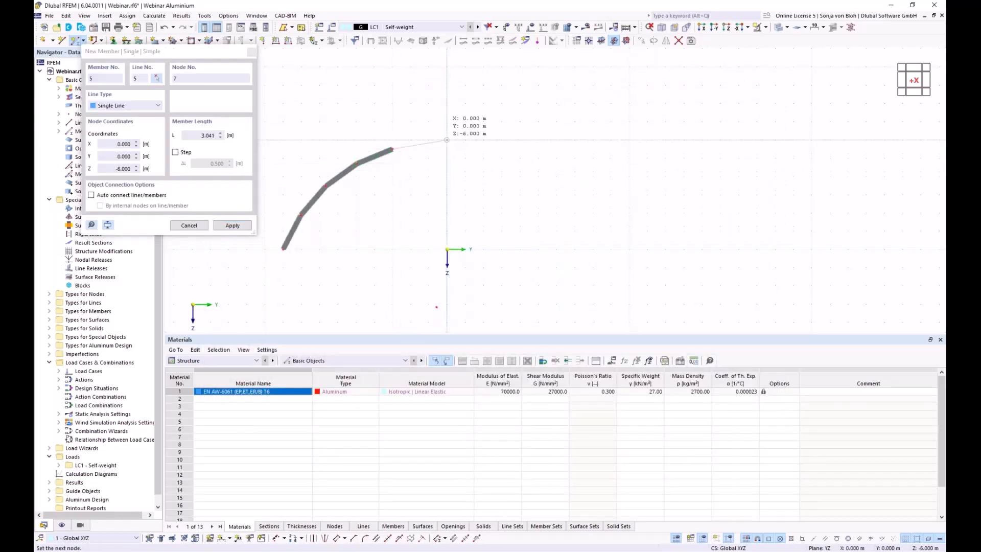
click(447, 140)
key(Escape)
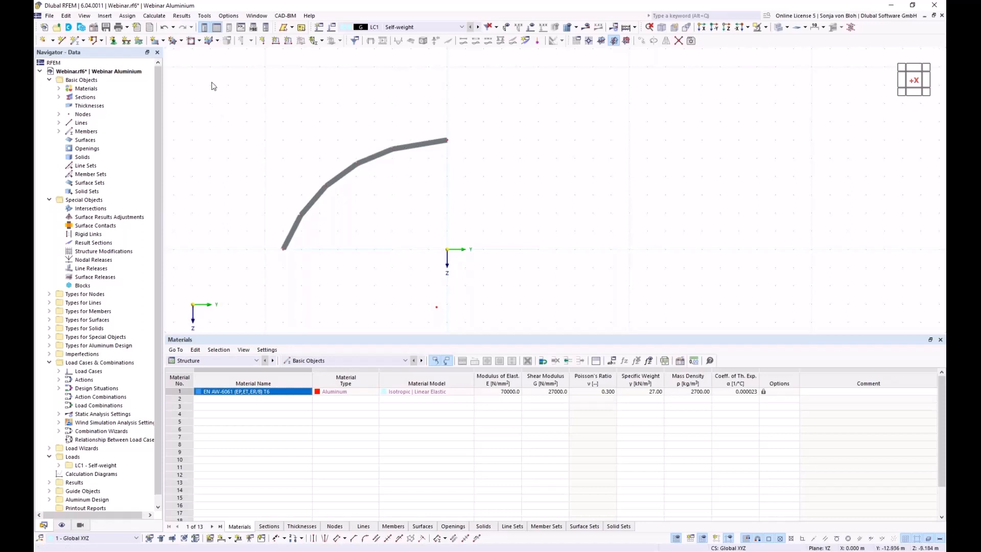
Select the whole arch and set up a copy displaced 5 m along X.
drag(211, 82, 577, 280)
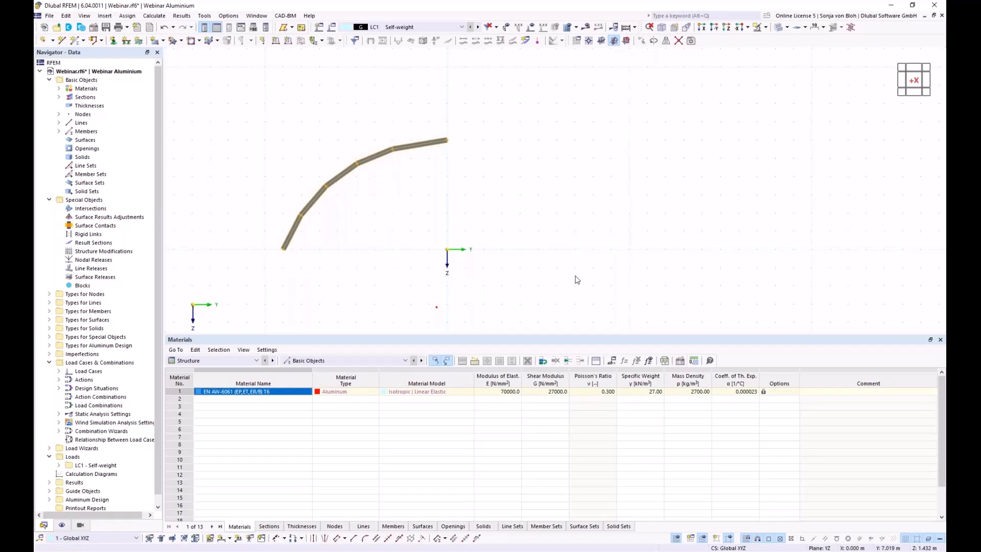
click(641, 41)
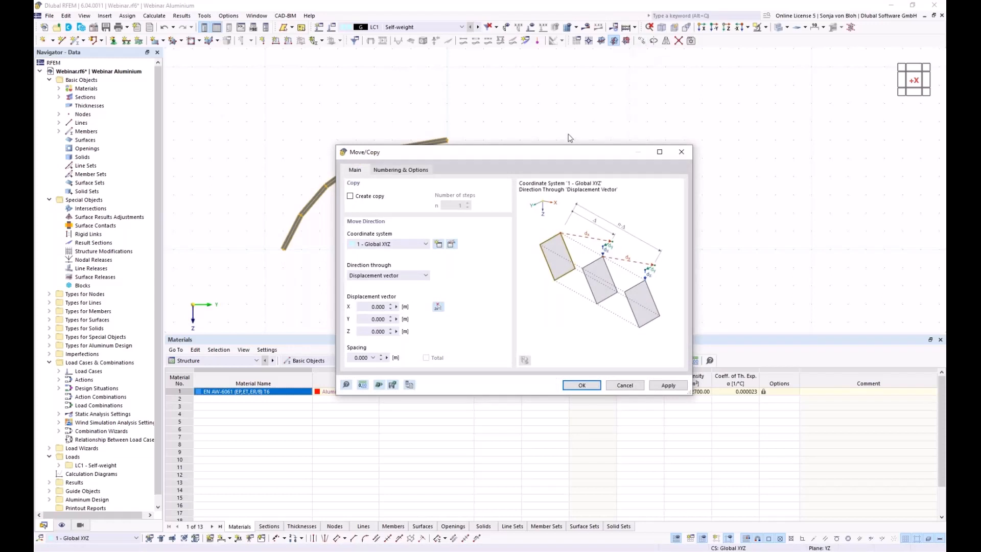
drag(433, 149, 568, 126)
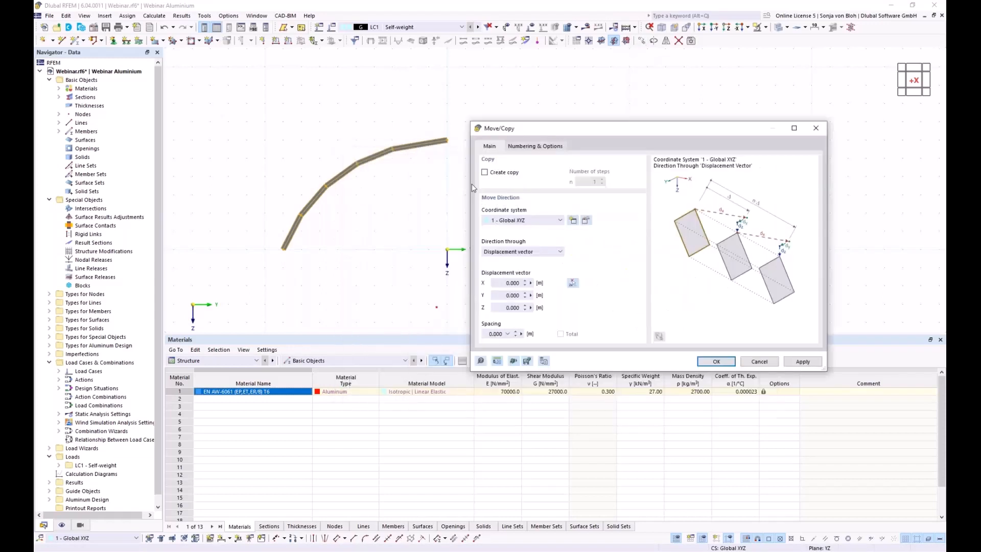
click(484, 173)
drag(492, 283, 552, 283)
text(5)
Enable step links between original and copy, linking the lines with surfaces.
click(544, 146)
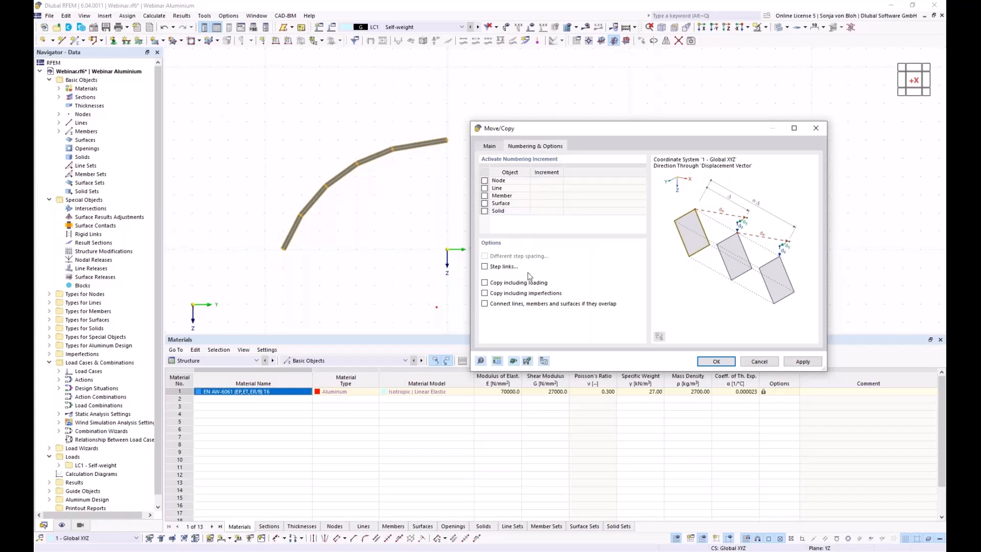
click(484, 267)
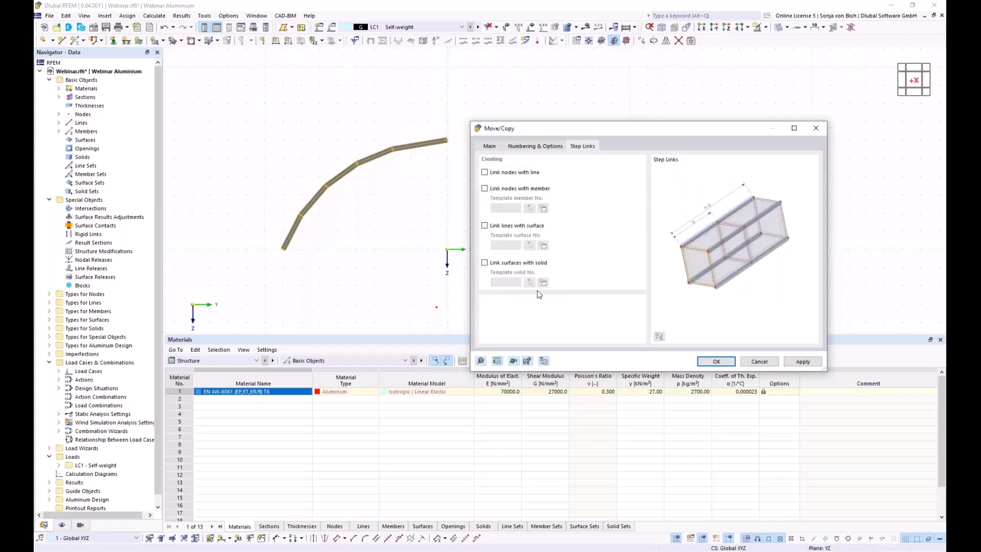
click(485, 226)
Define a Load Transfer template surface with x | Stripes load transfer direction.
click(544, 245)
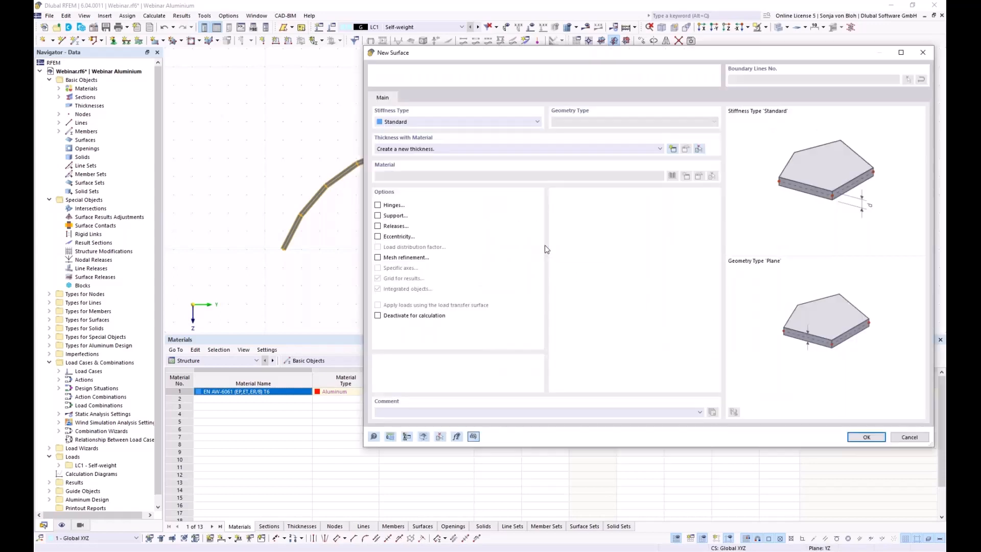
drag(472, 59, 387, 70)
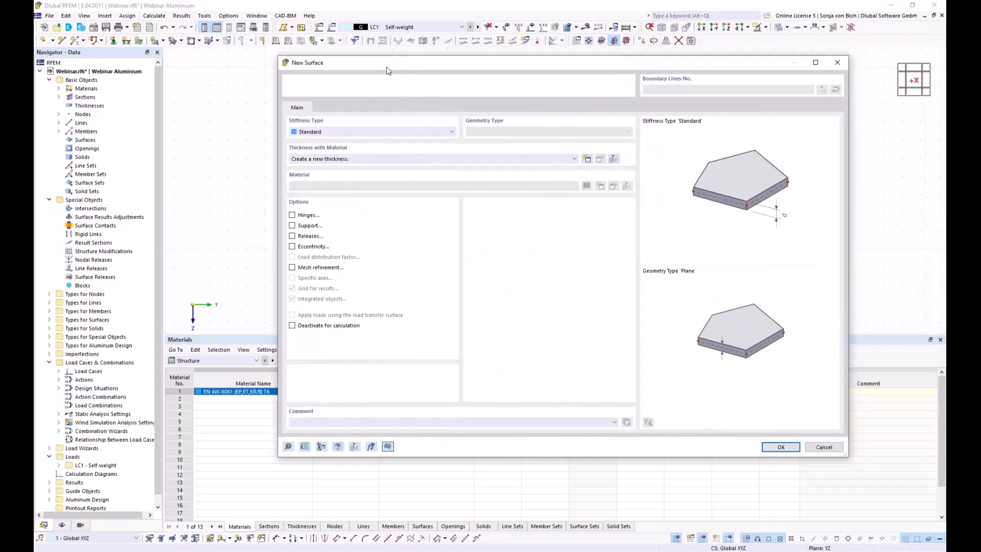
click(451, 132)
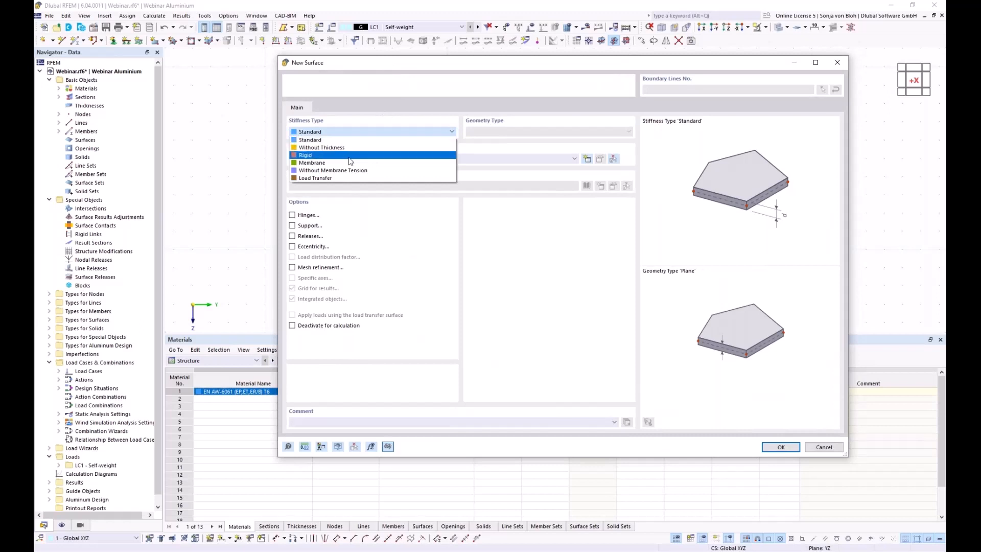
click(326, 179)
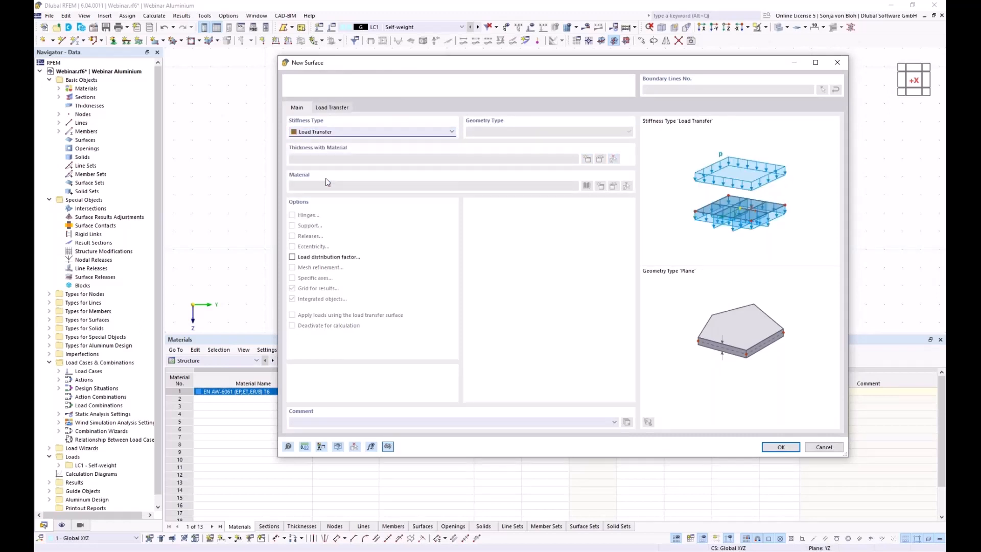
click(333, 108)
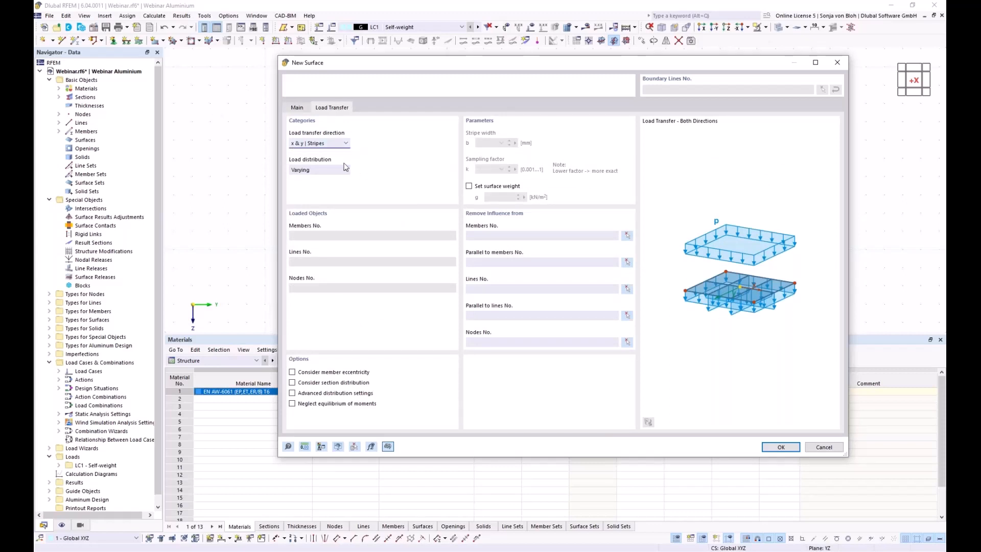
click(346, 143)
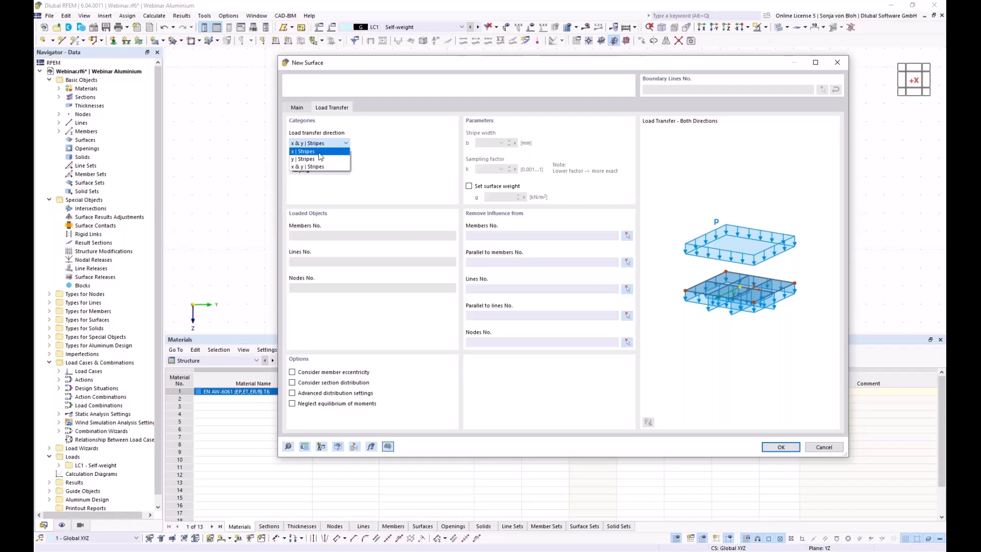
key(Escape)
key(Down)
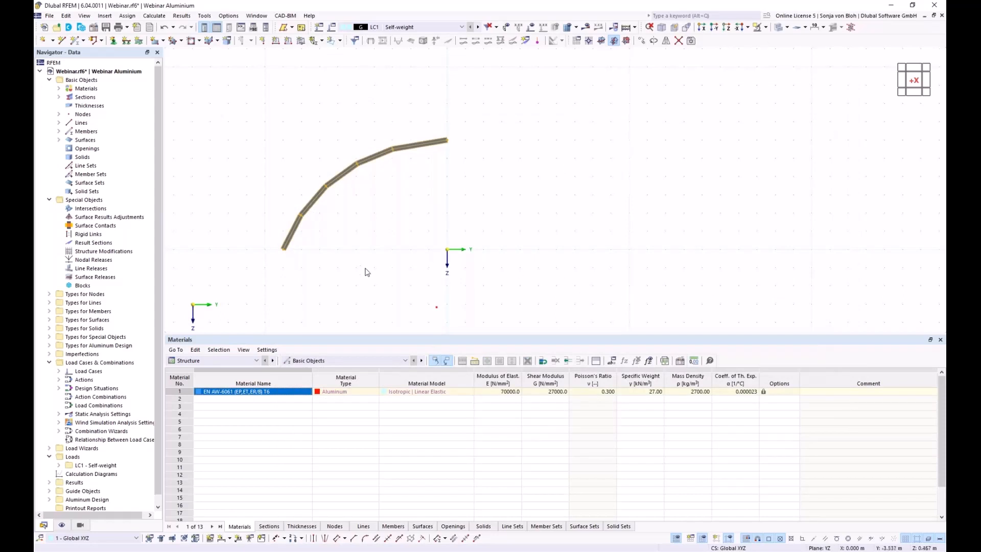
Orbit the model to an isometric view of both arches and the light-blue load-transfer panels.
ctrl+middle_drag(357, 265, 410, 302)
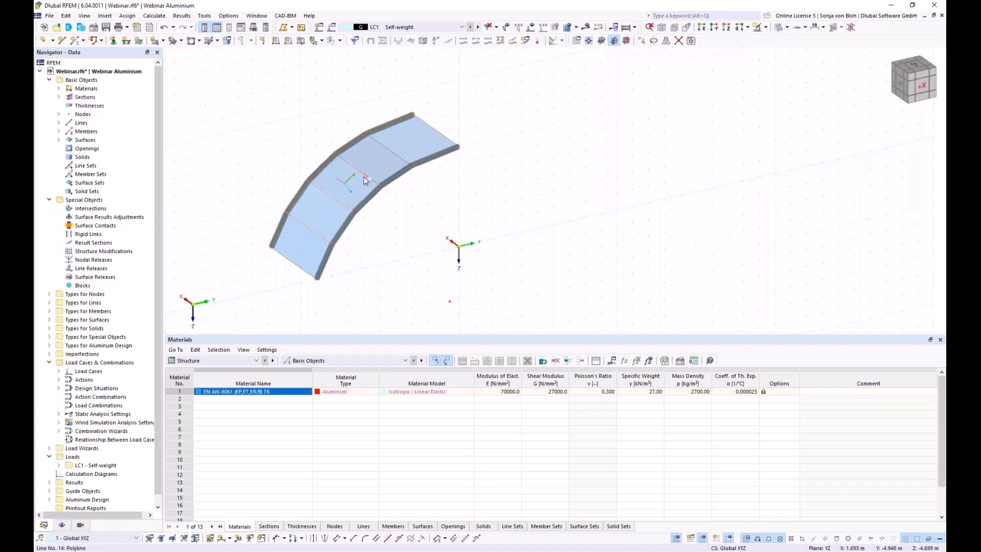
Open Edit Lines for connecting lines 12-15 and enable Member to create member 11.
right_click(397, 156)
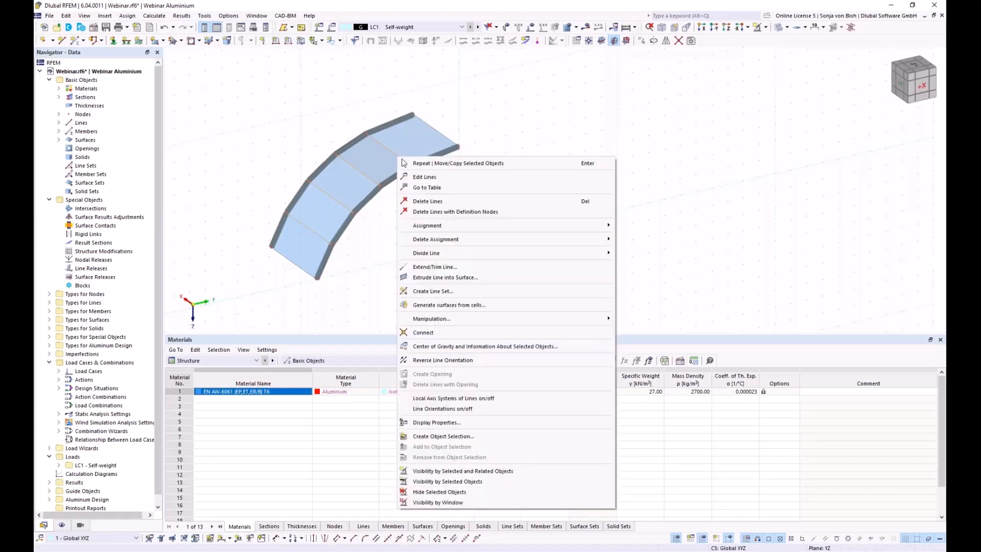
click(434, 179)
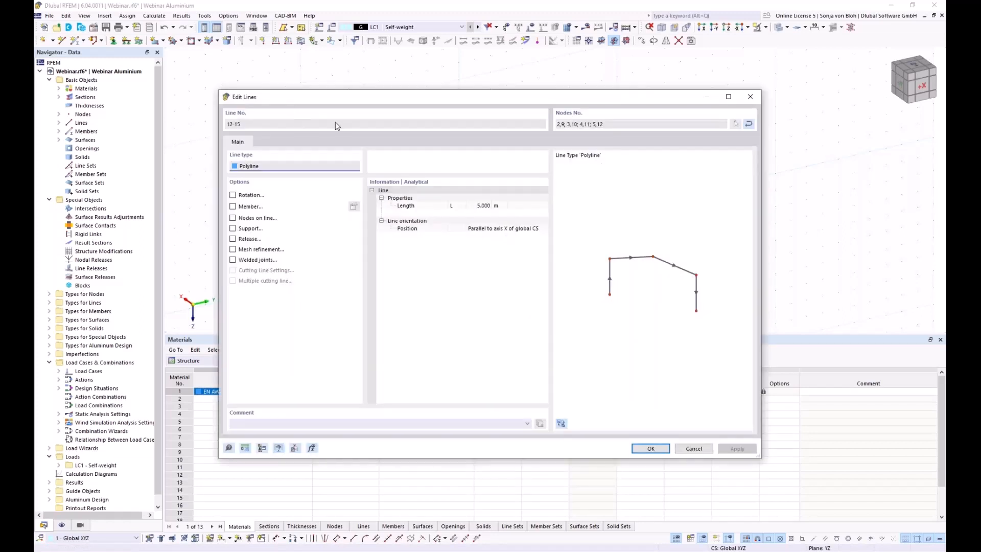
drag(319, 104, 356, 87)
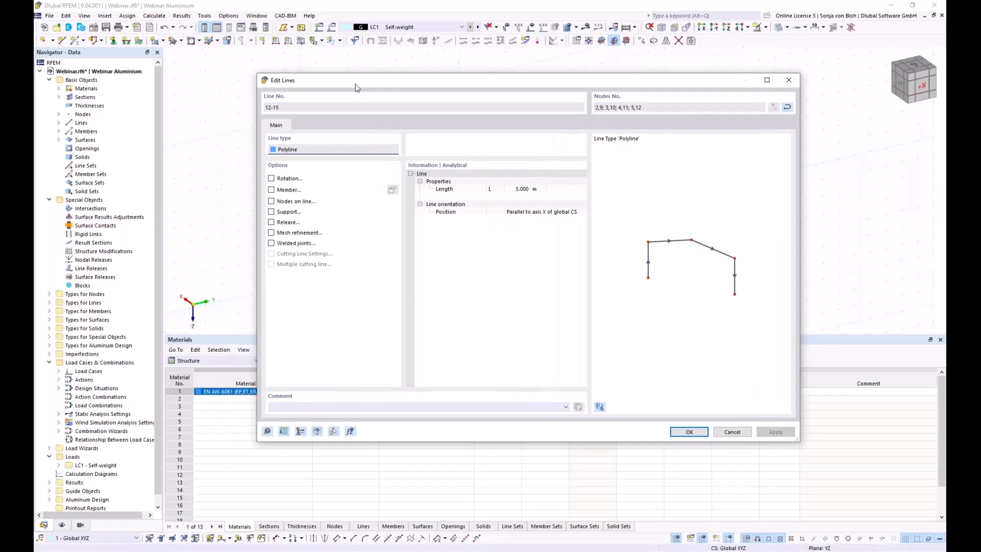
click(271, 190)
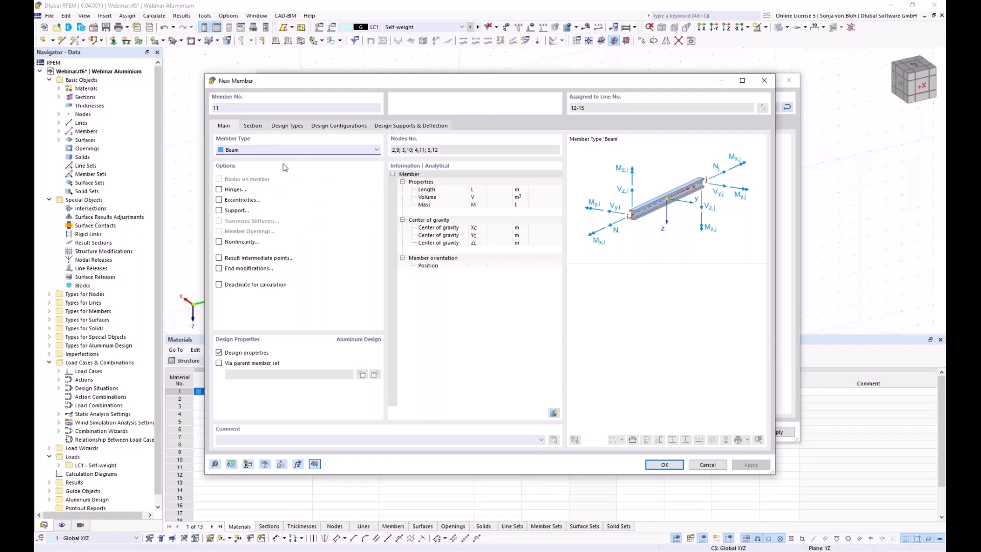
Set member 11's type to Truss and bring up its Section settings.
click(305, 151)
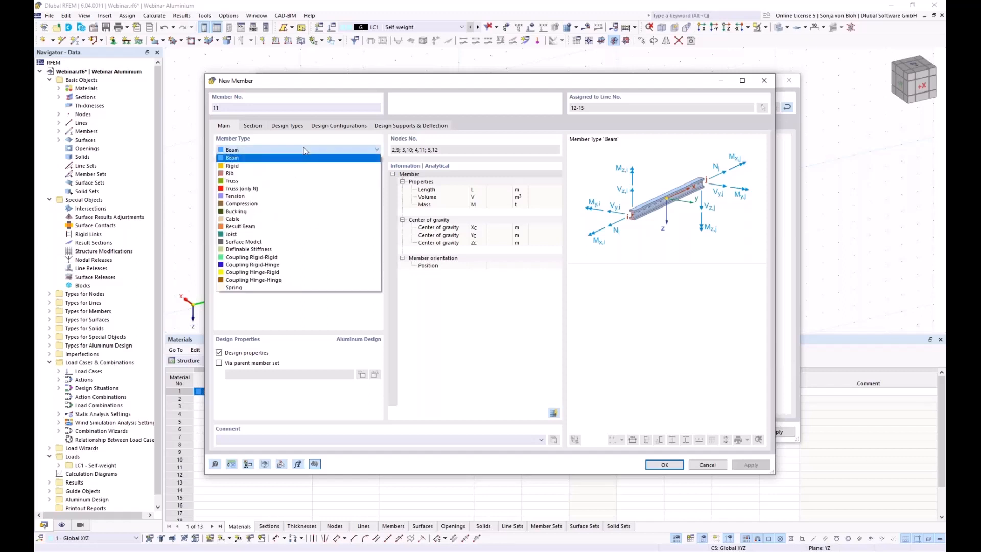
click(238, 181)
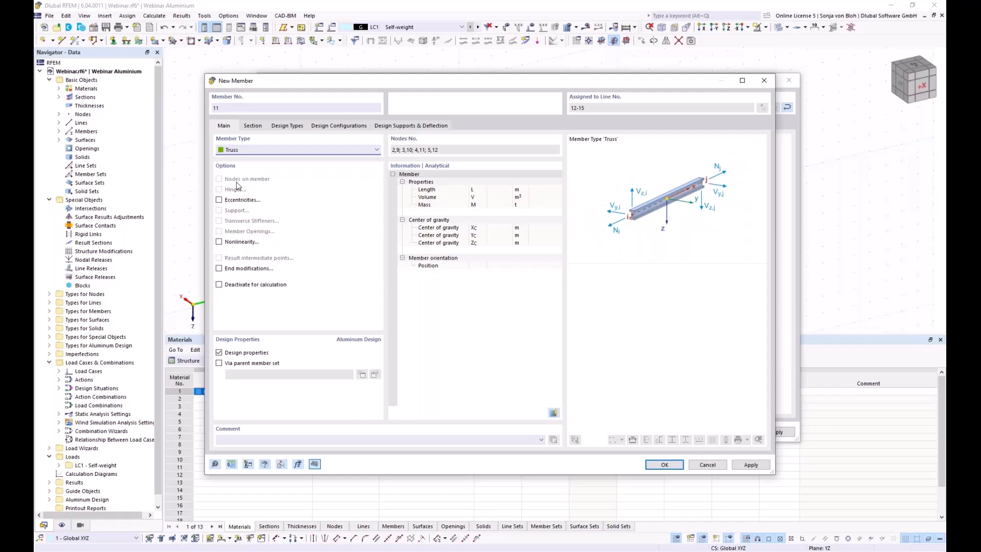
click(253, 127)
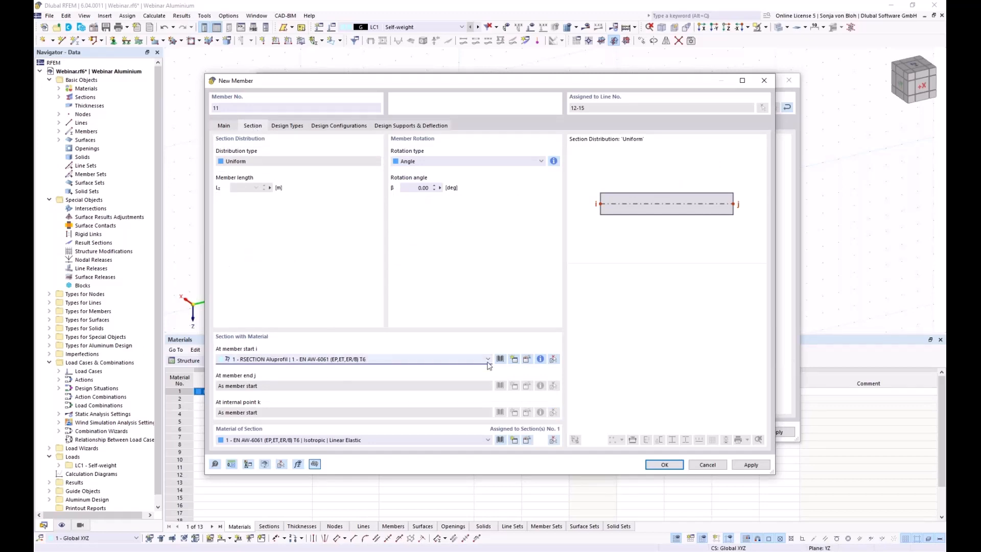
Create section 2 from the hollow-section library as SHS 150x150x10 in EN AW-6061 T6.
click(514, 360)
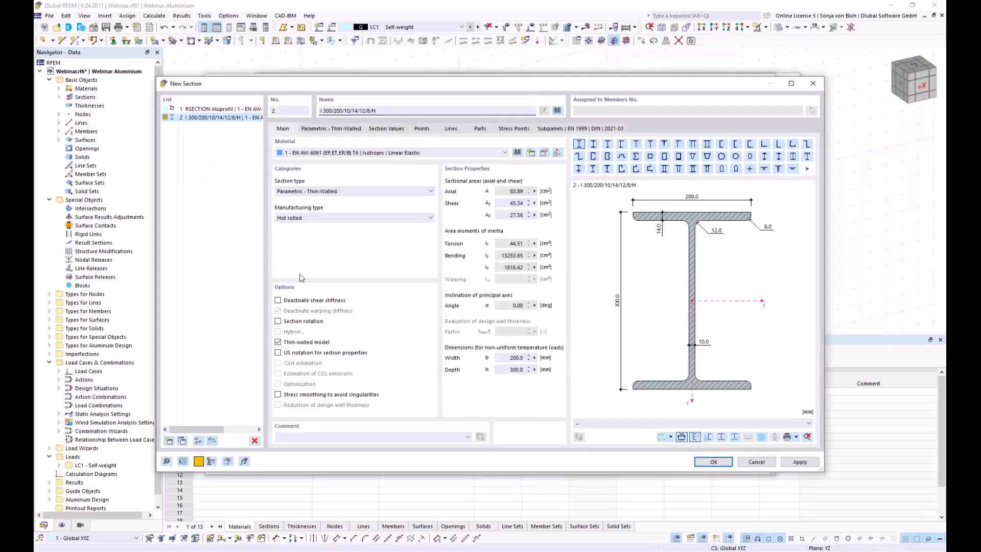
click(558, 110)
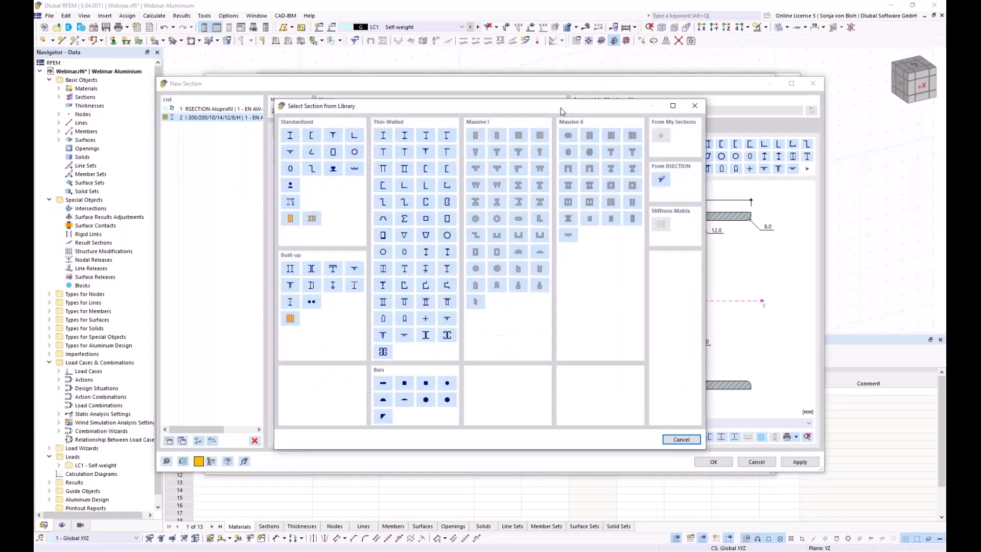
click(334, 151)
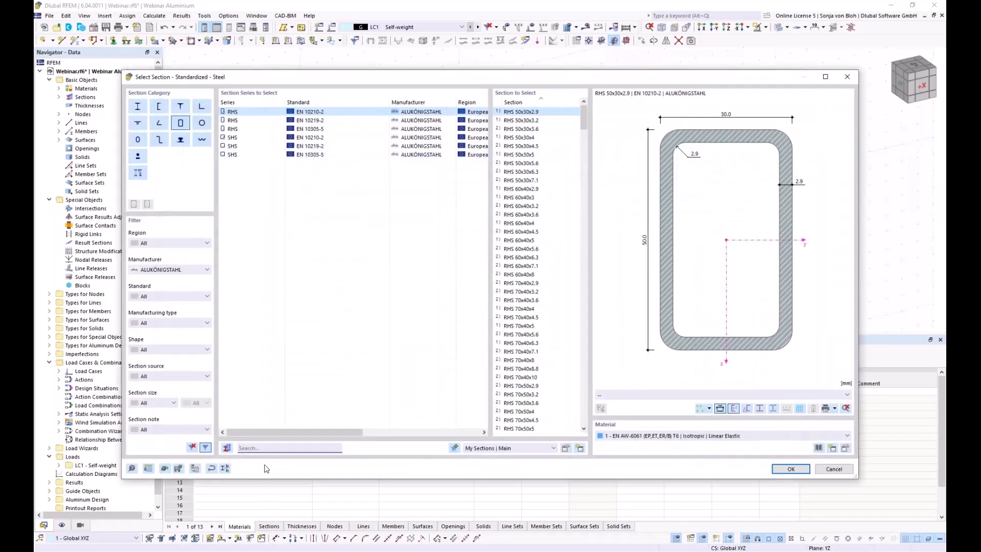
text(150)
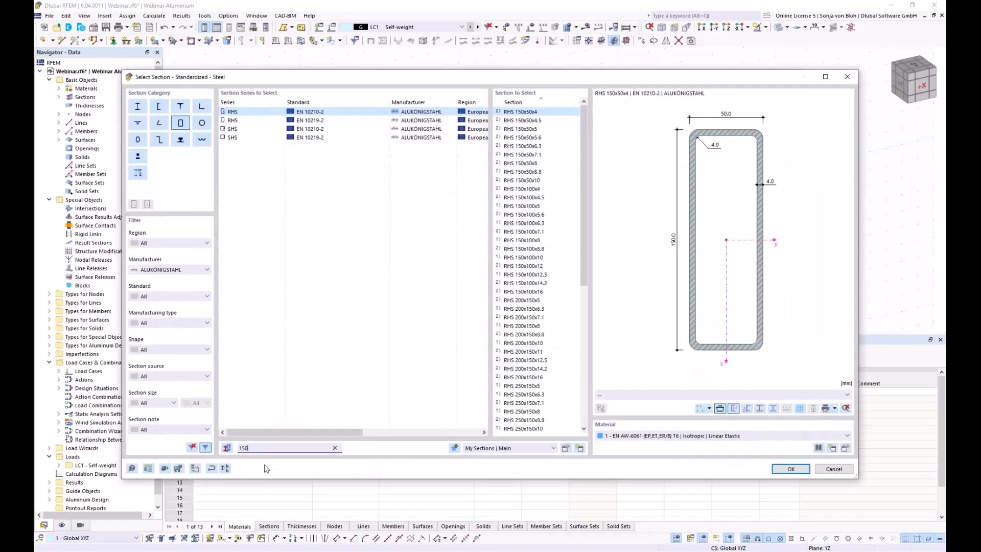
text(x150)
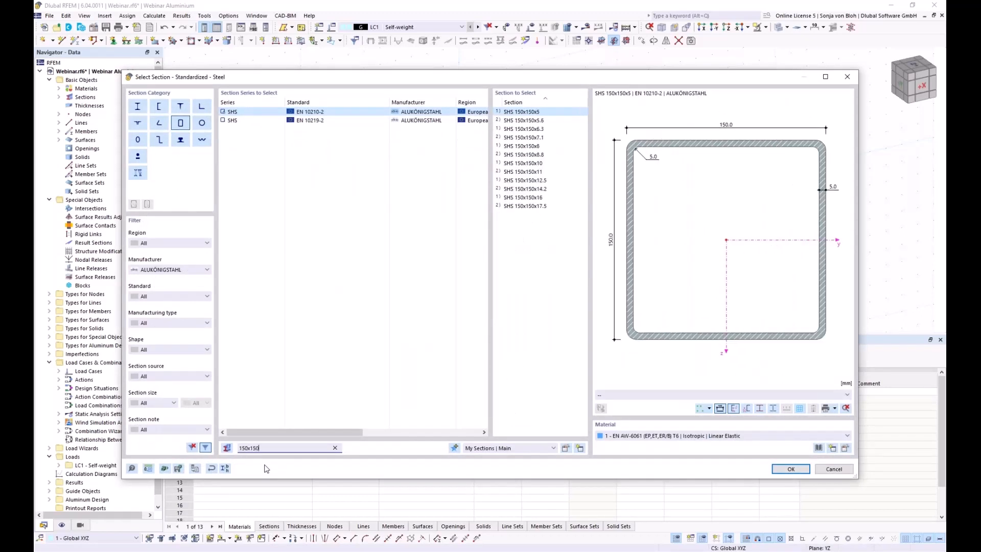
text(x)
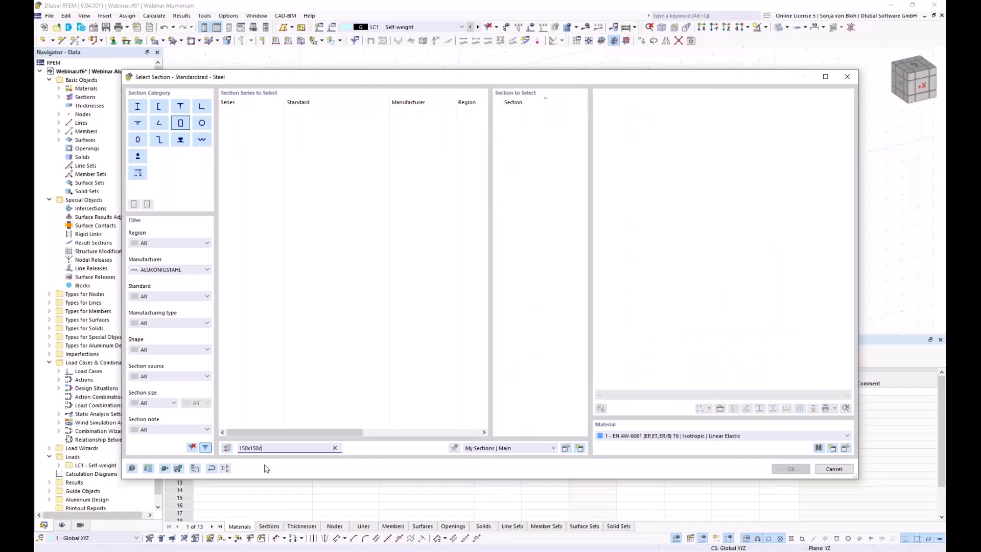
key(BackSpace)
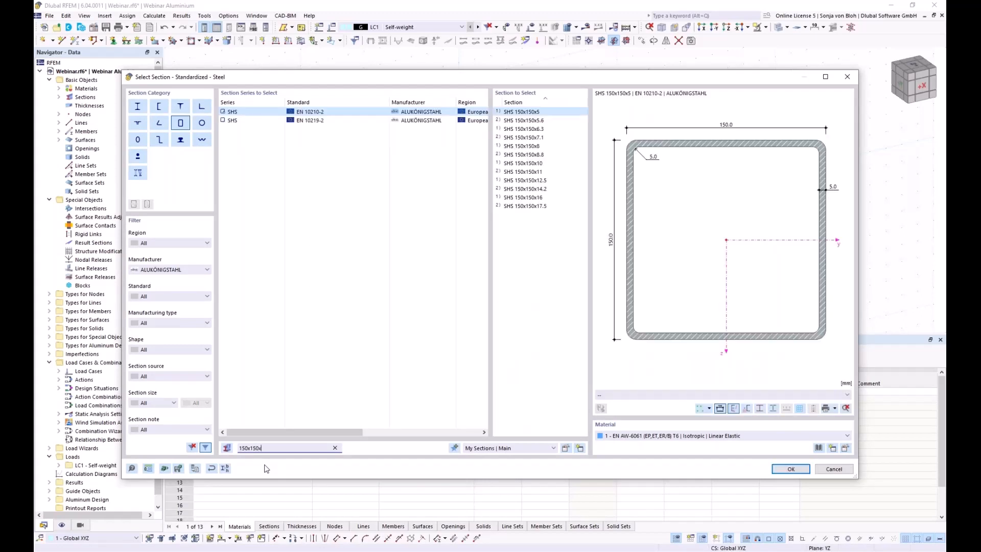
text(x10)
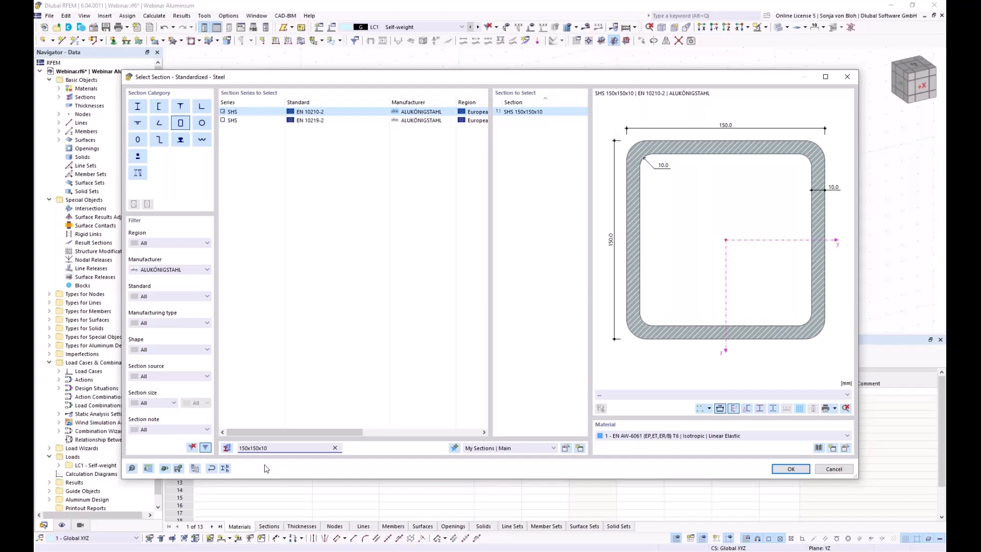
click(781, 470)
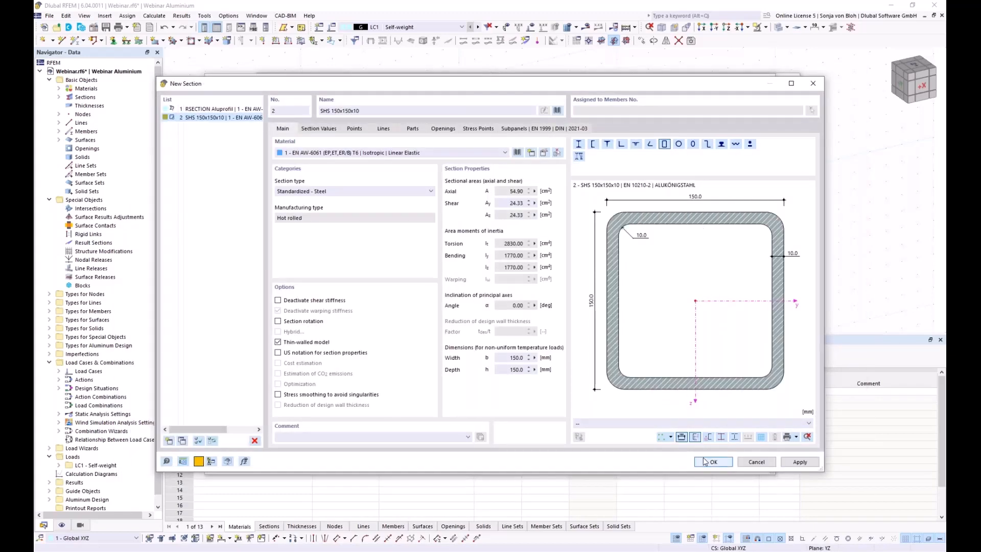
click(704, 462)
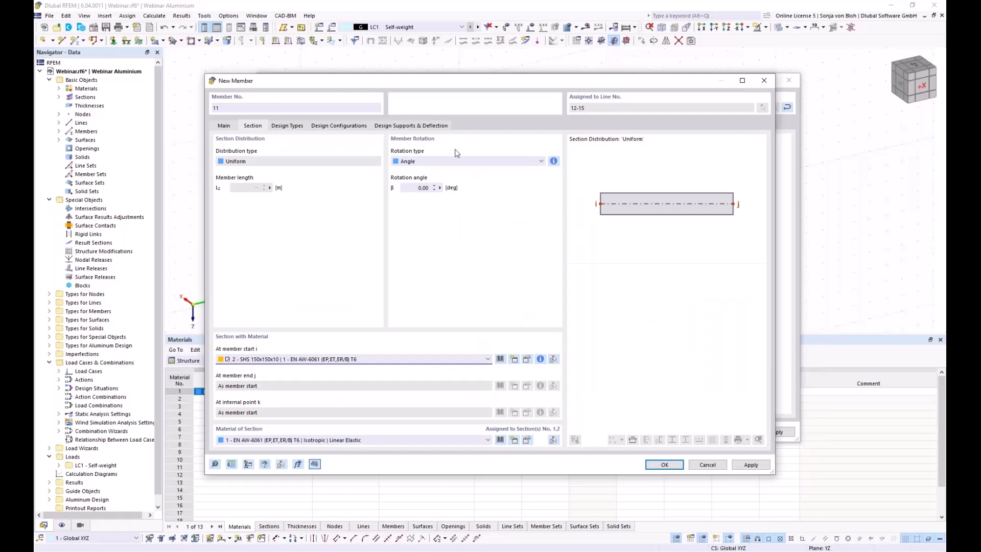
Rotate member 11 using help node 6 and confirm the new truss member.
click(430, 160)
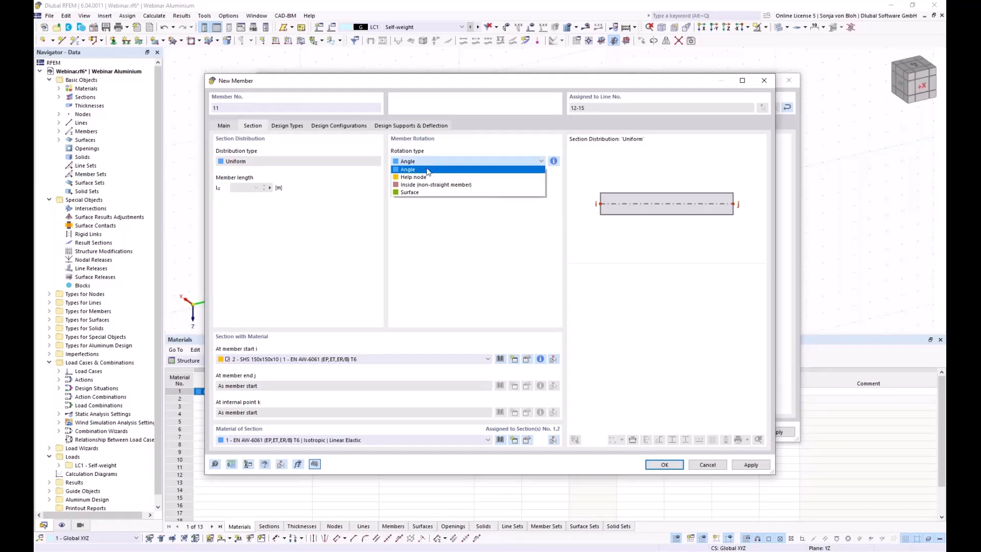
click(429, 168)
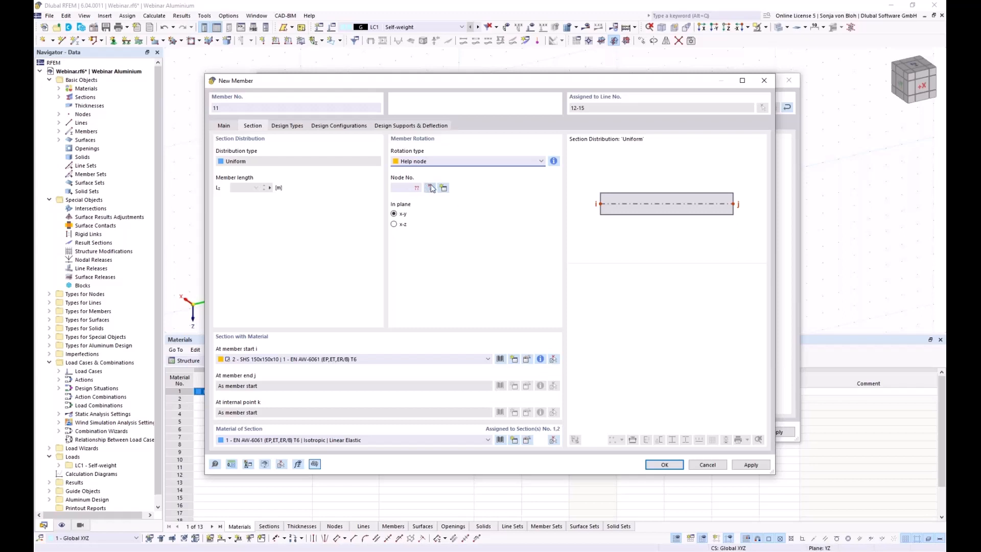
click(431, 188)
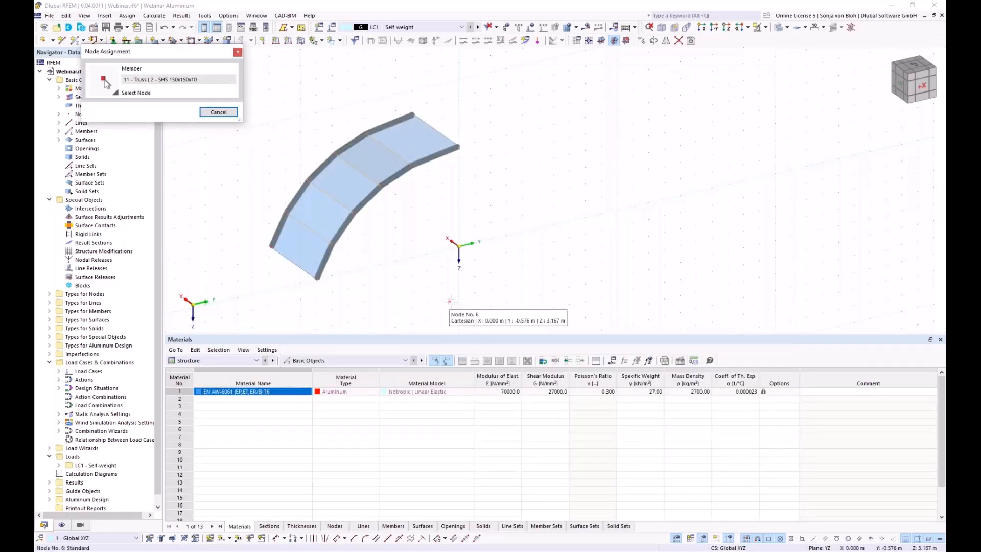
click(450, 301)
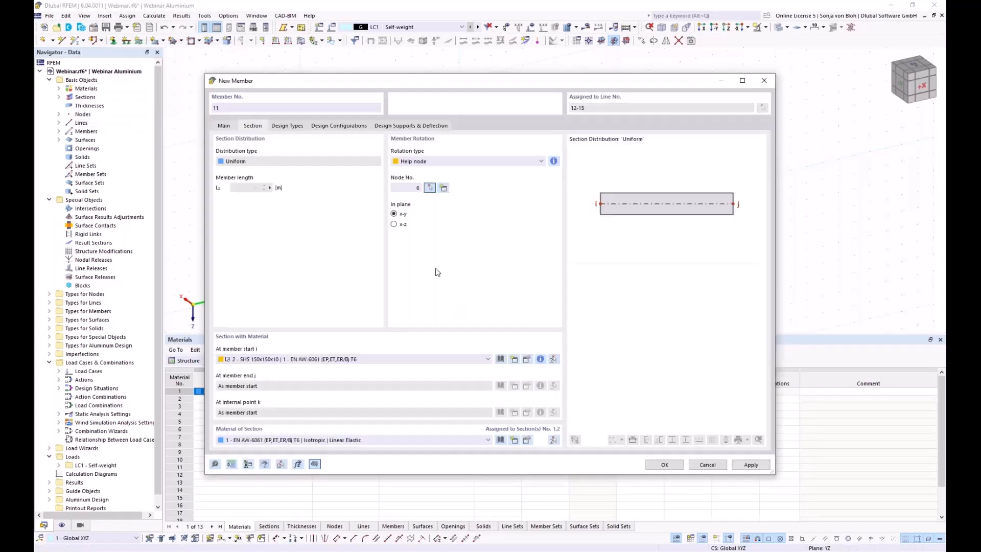
click(664, 465)
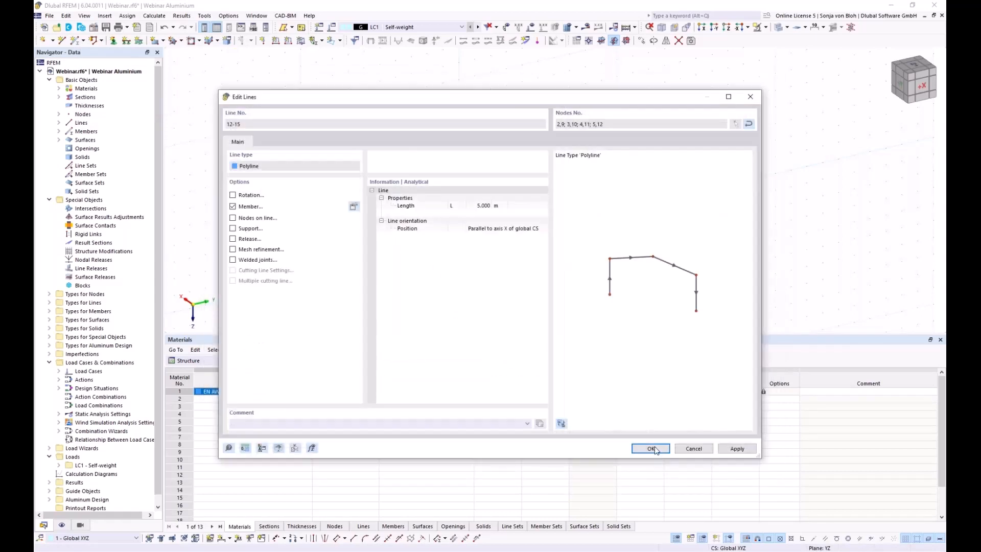
Confirm the member on lines 12-15, then open Edit Line for arch end line 16.
click(650, 449)
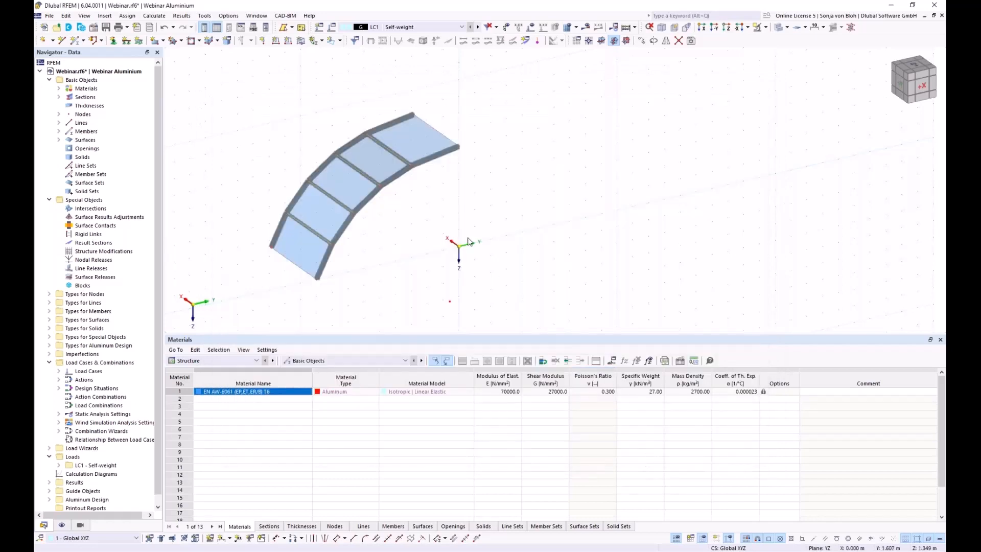
ctrl+middle_drag(340, 306, 303, 282)
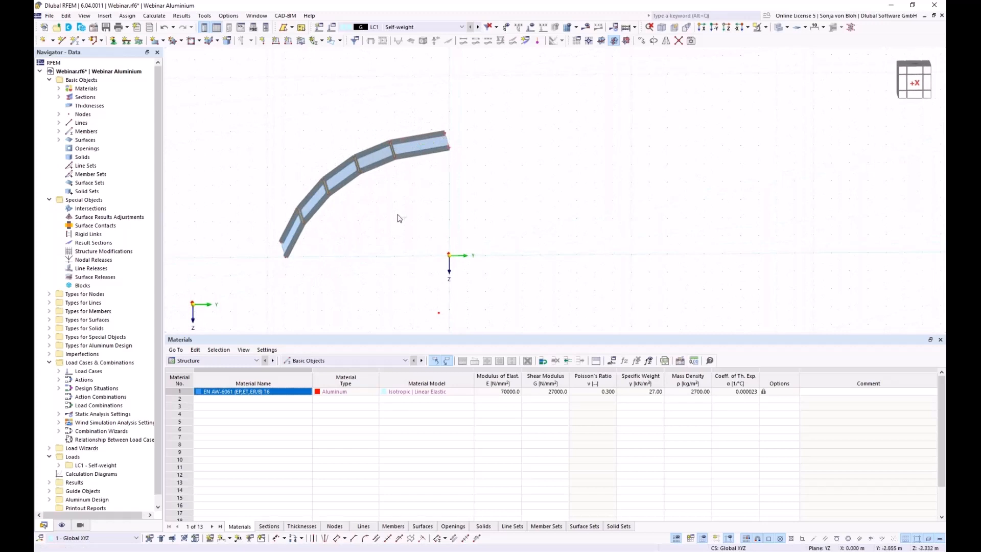
ctrl+middle_drag(396, 216, 423, 225)
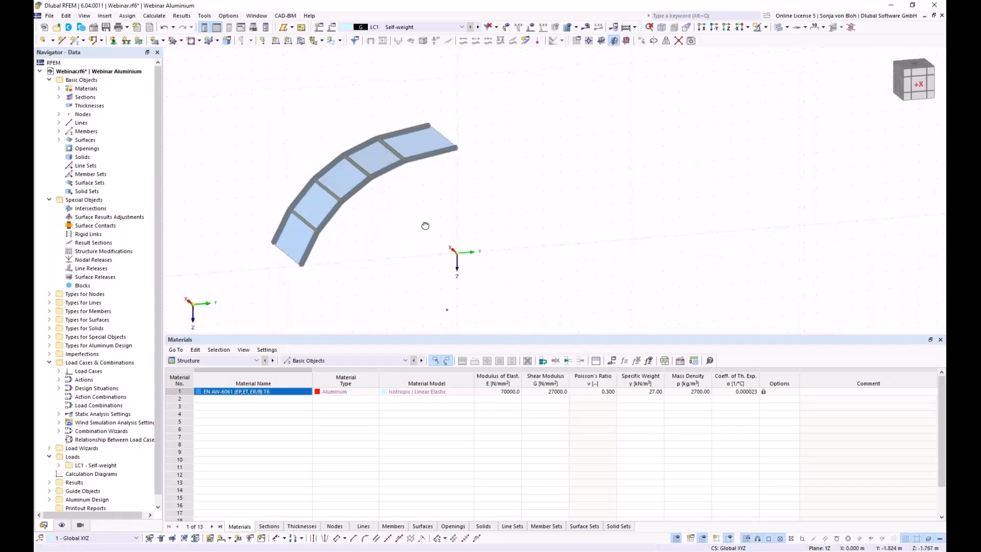
double_click(443, 141)
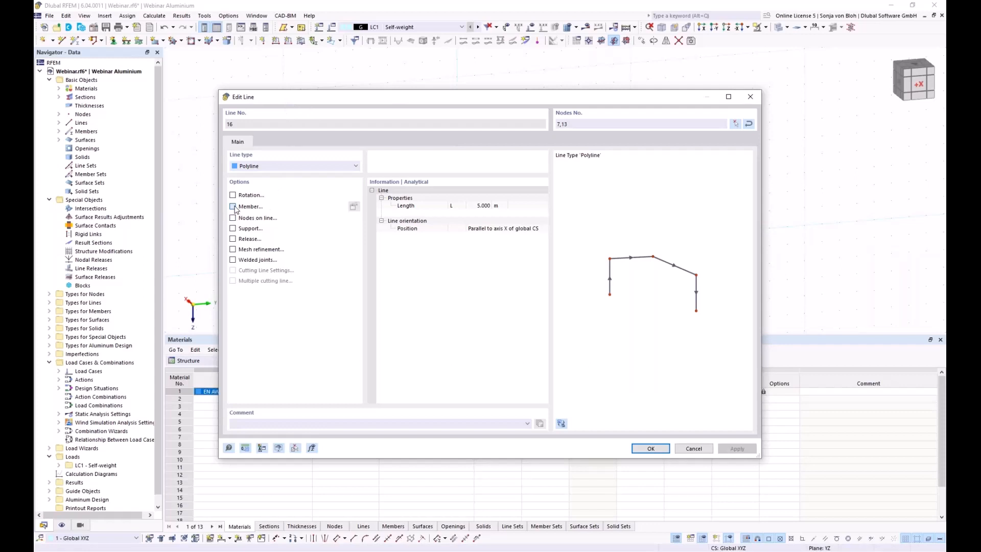
Make line 16 a member with section 1 RSECTION Aluprofil and confirm it.
click(233, 206)
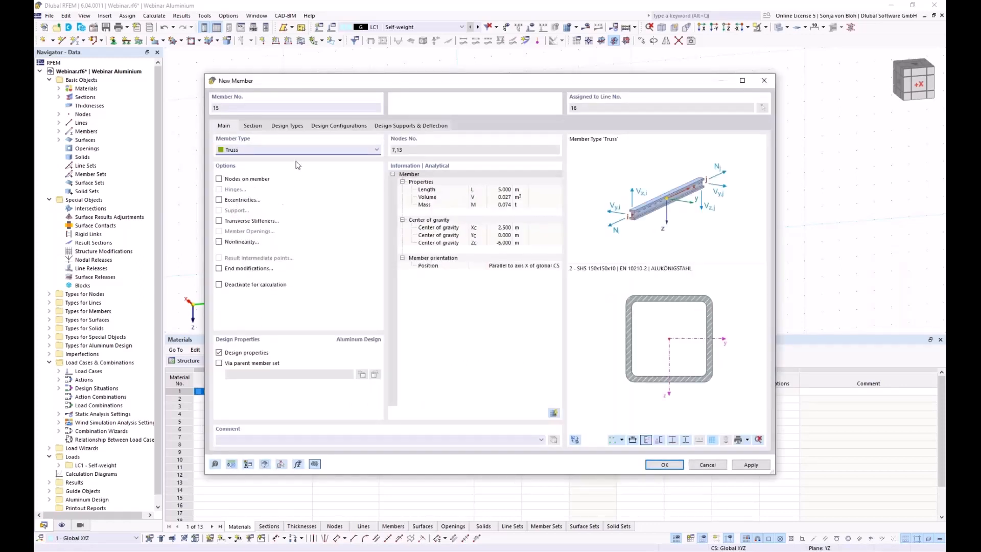
click(252, 127)
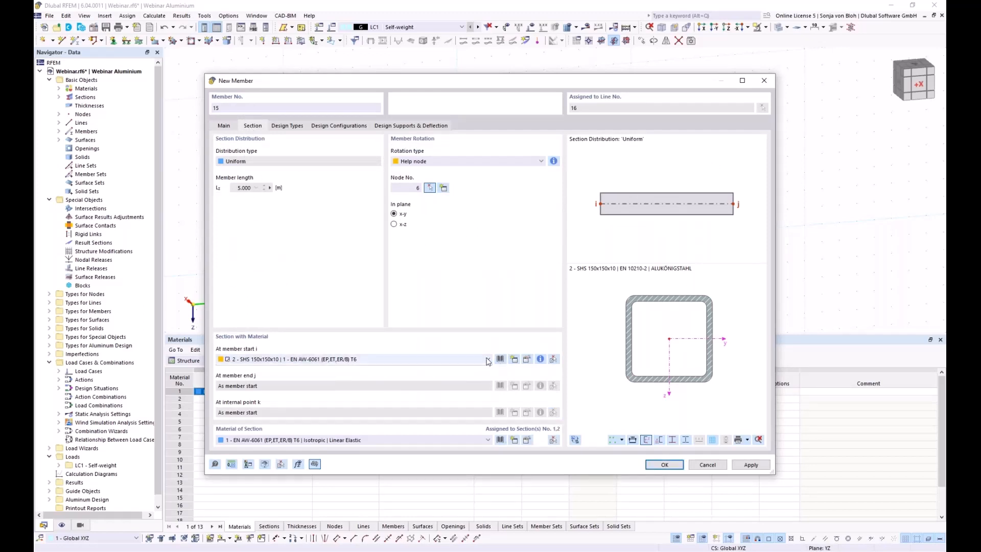
click(488, 359)
click(325, 367)
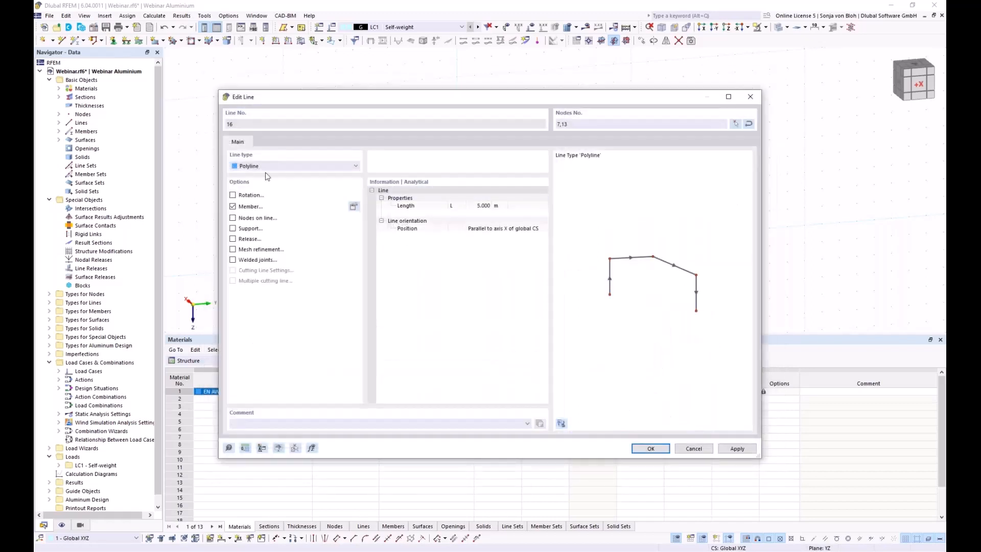
click(651, 448)
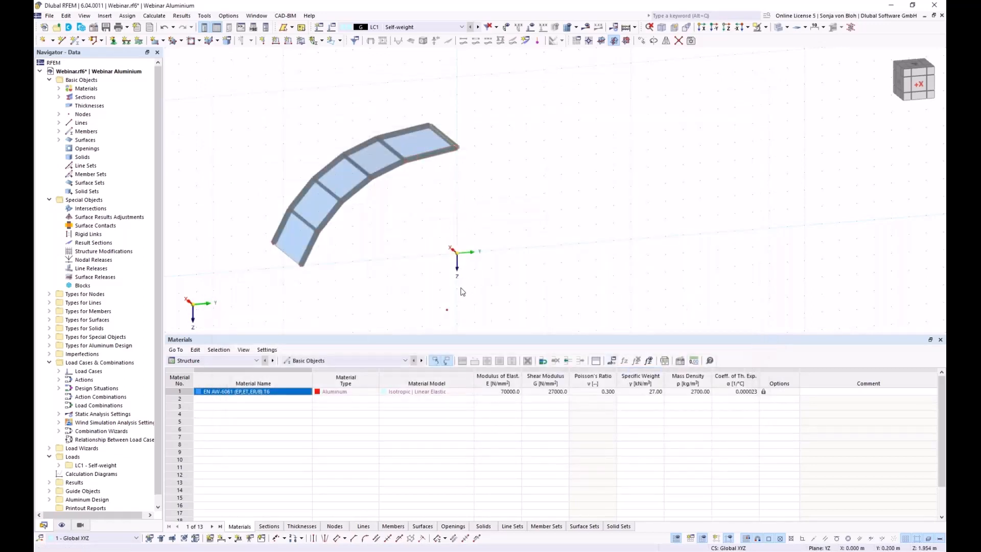
Change member 15's rotation from help node to angle, β 0.00°.
ctrl+middle_drag(460, 287, 442, 246)
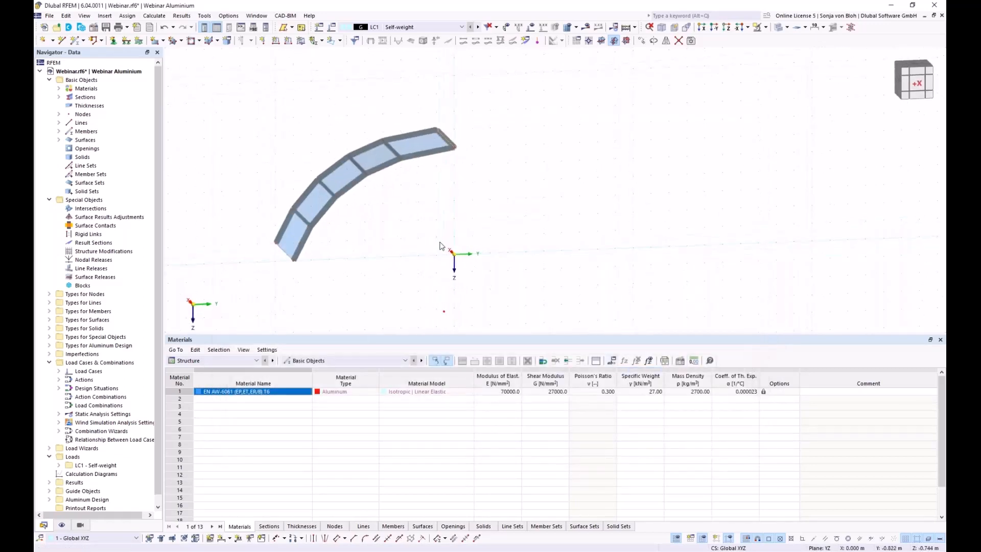
double_click(449, 141)
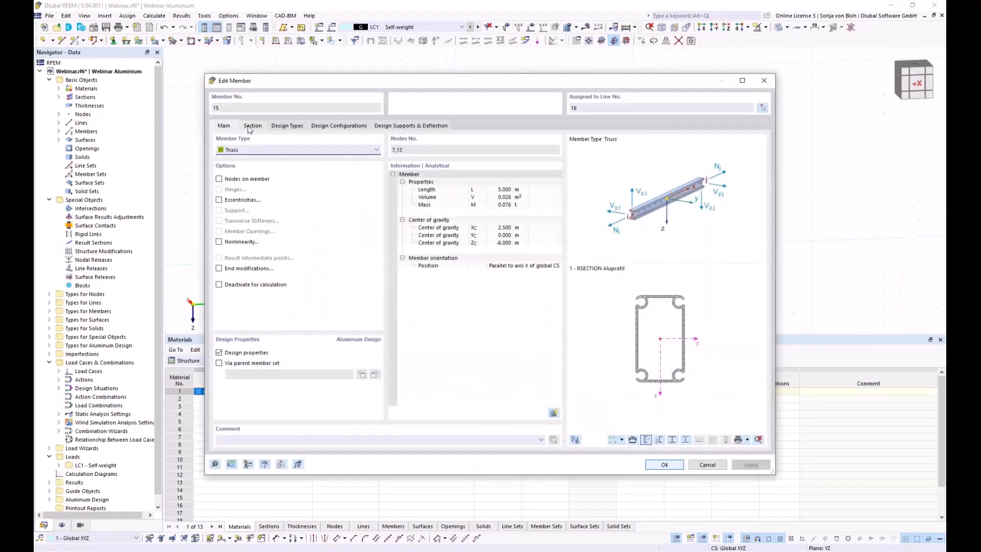
click(252, 126)
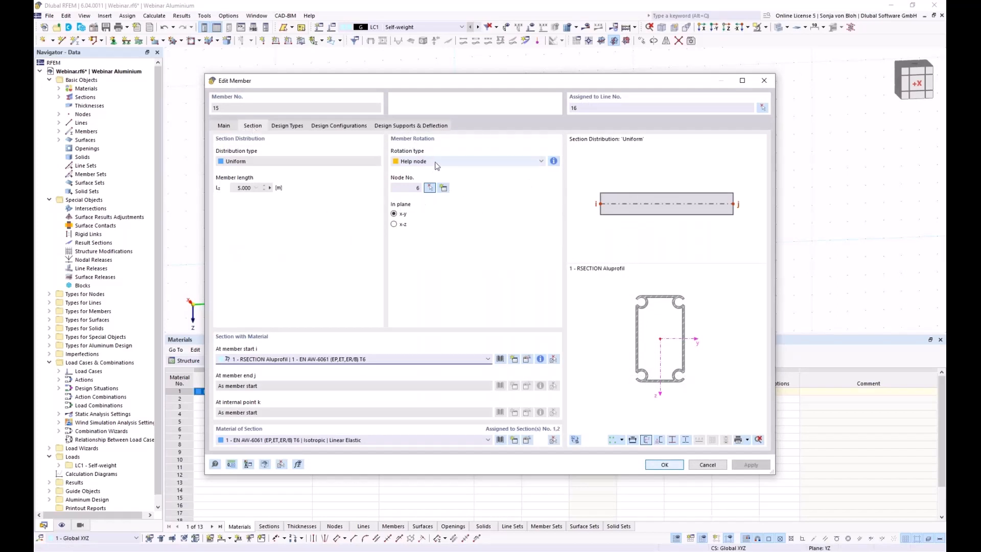
click(446, 162)
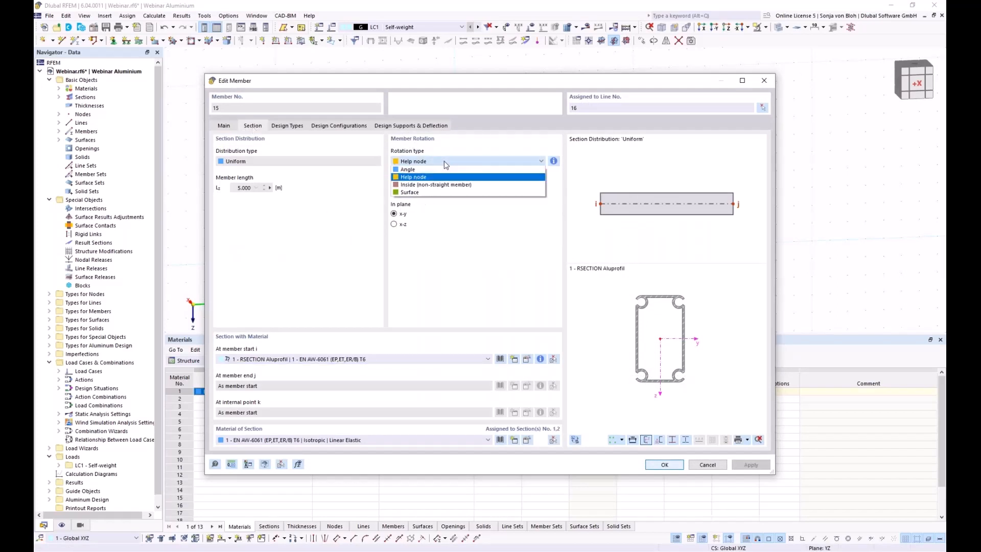
click(417, 169)
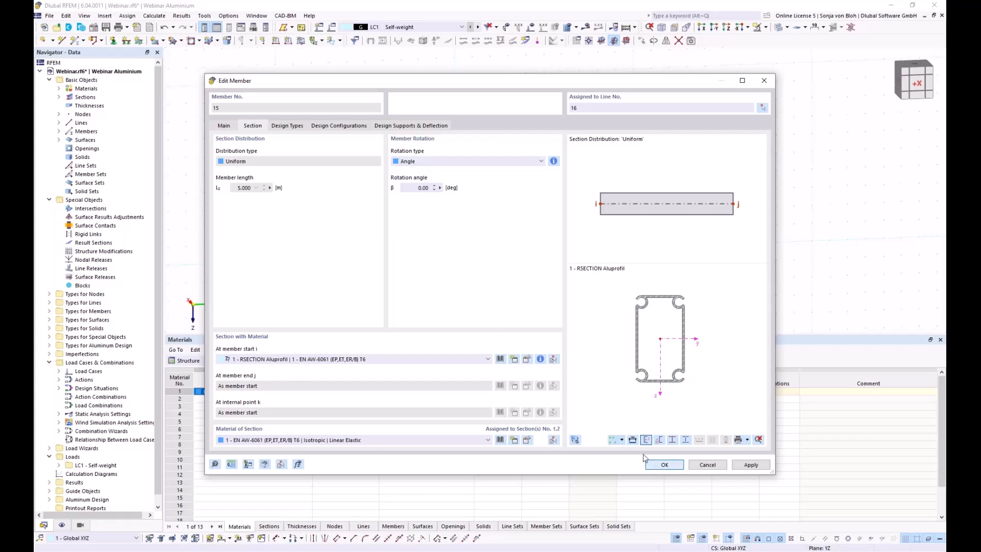
click(657, 469)
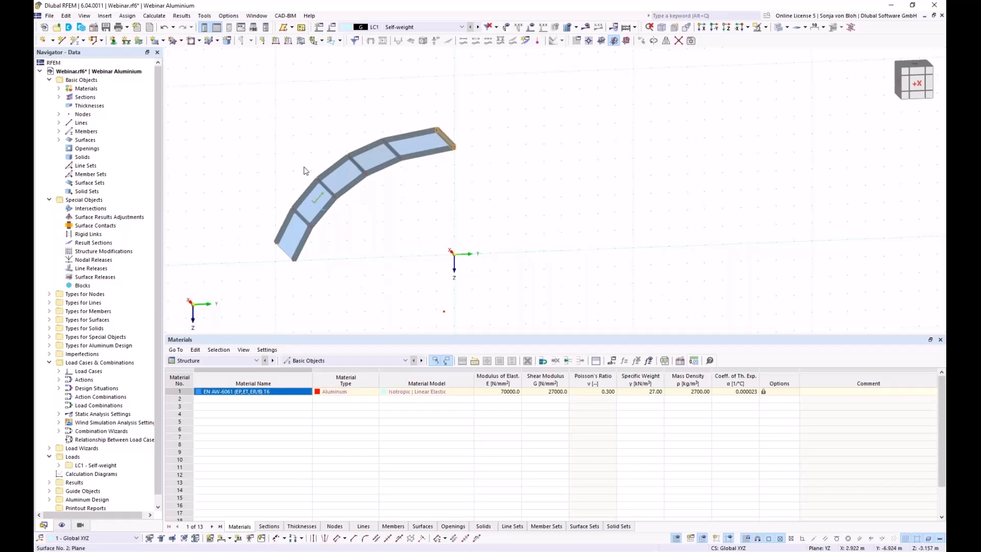
Copy the curved roof strip 3 times at 5 m along X with step links unchecked.
drag(209, 79, 539, 281)
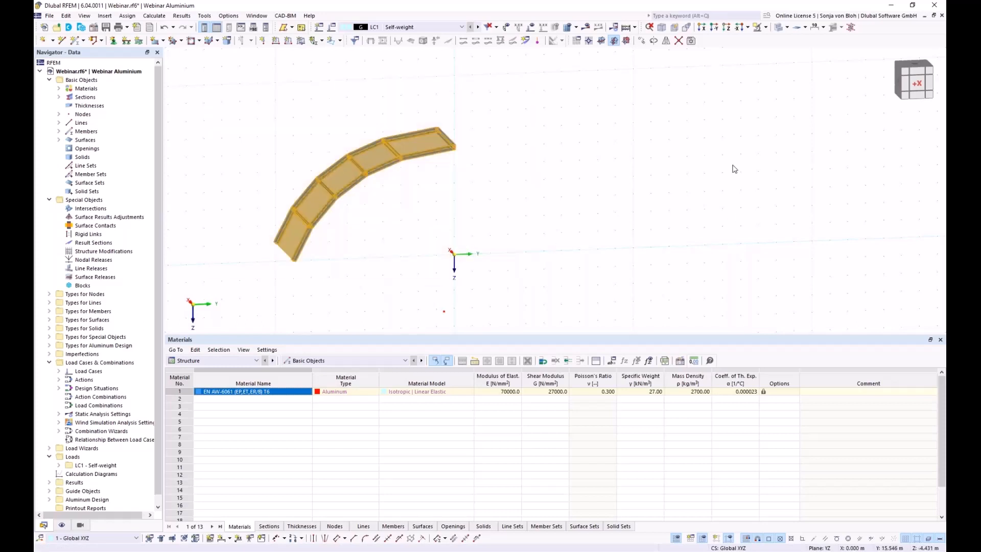
click(641, 41)
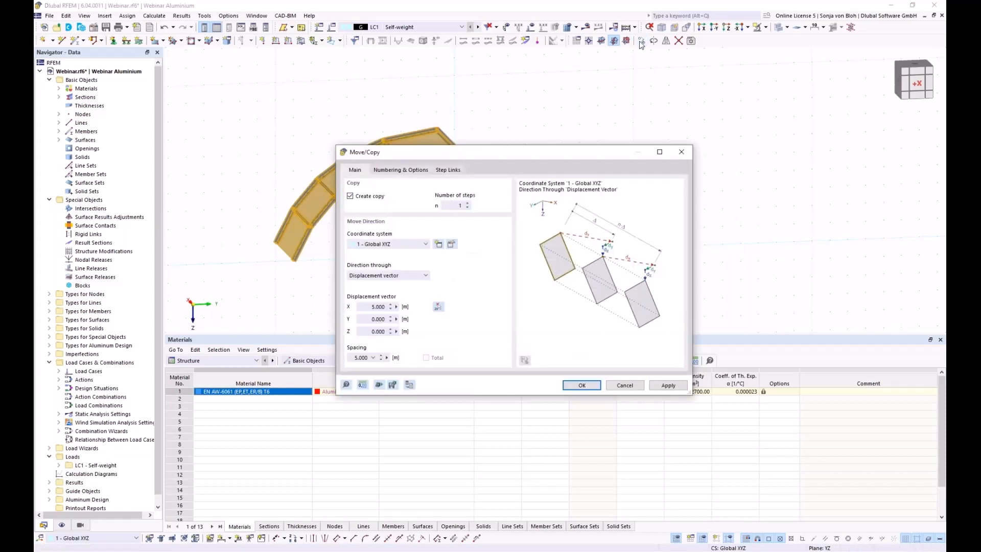
double_click(460, 204)
text(3)
click(407, 170)
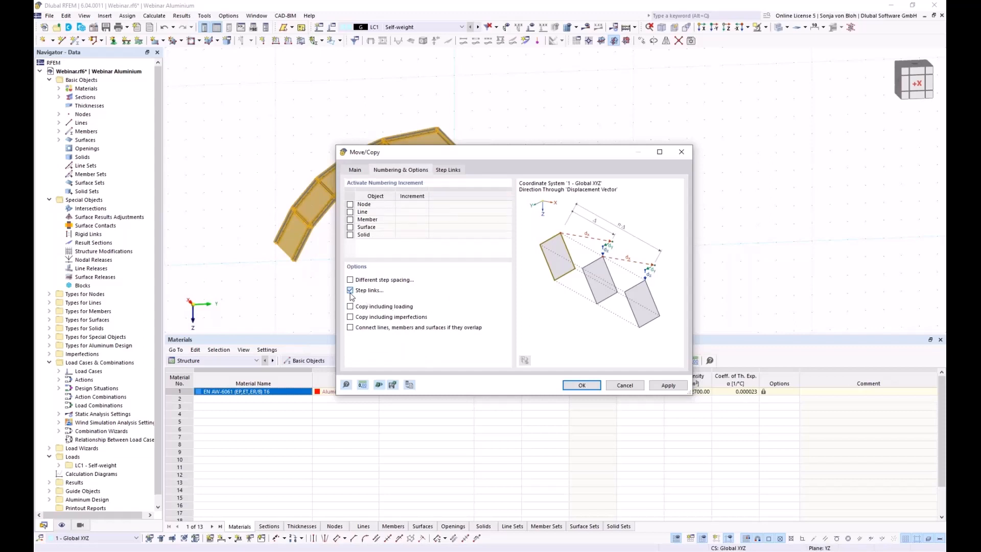
click(350, 290)
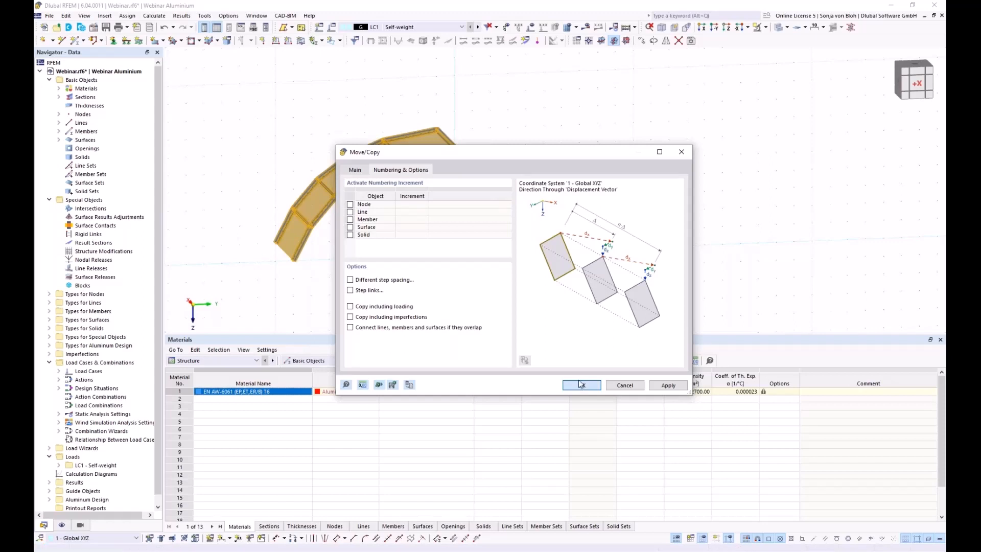
click(581, 385)
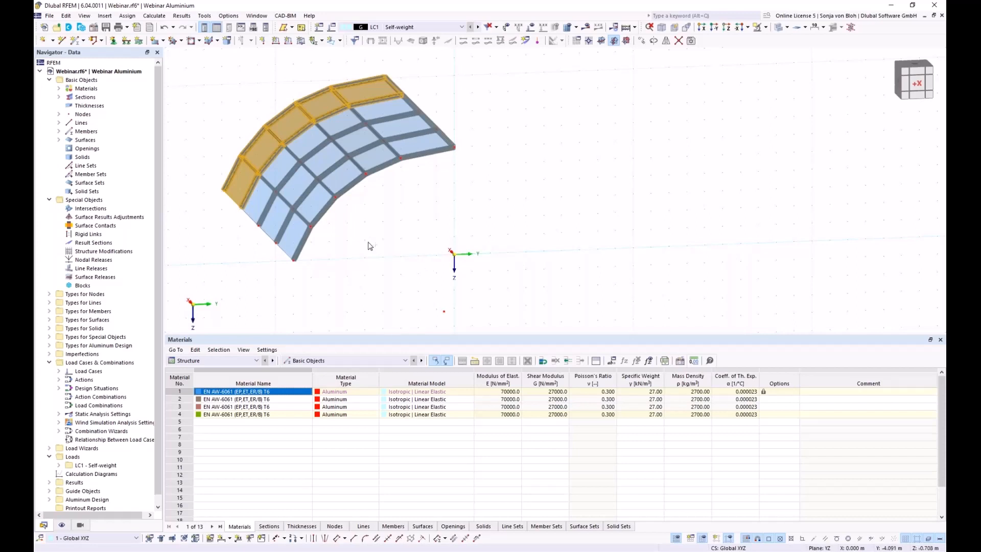
ctrl+middle_drag(302, 268, 399, 286)
middle_drag(158, 181, 349, 216)
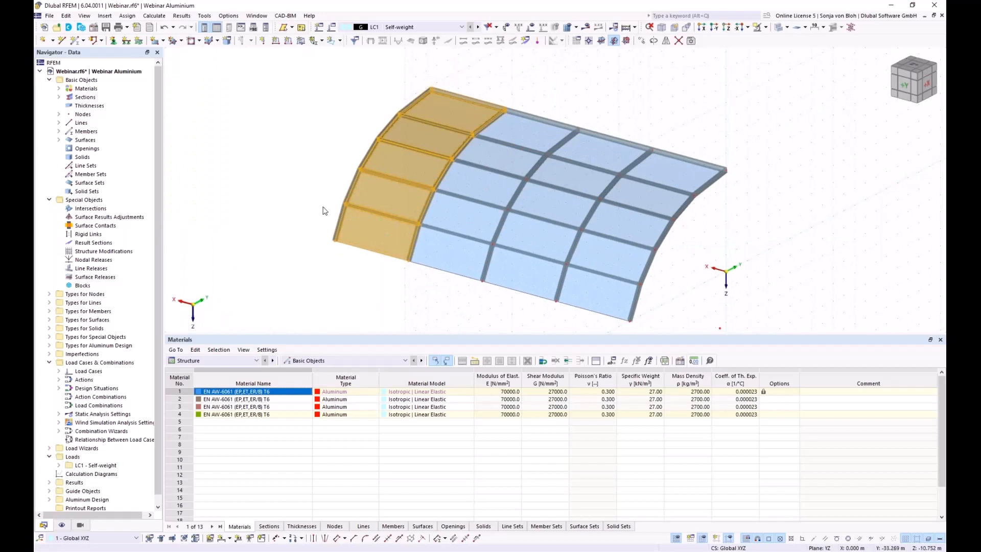
click(342, 266)
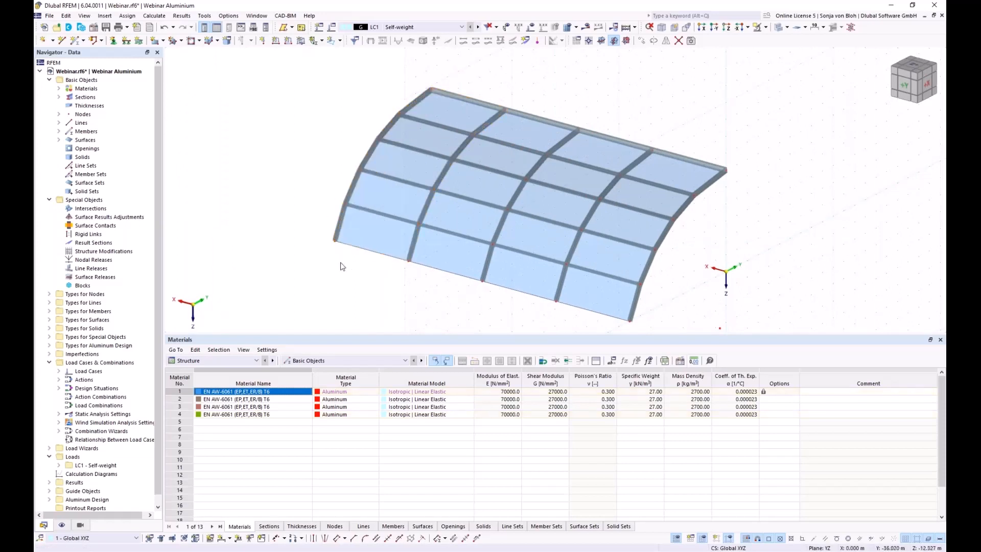
Define new member 61 as a Tension member and start a new section for member start i.
click(74, 42)
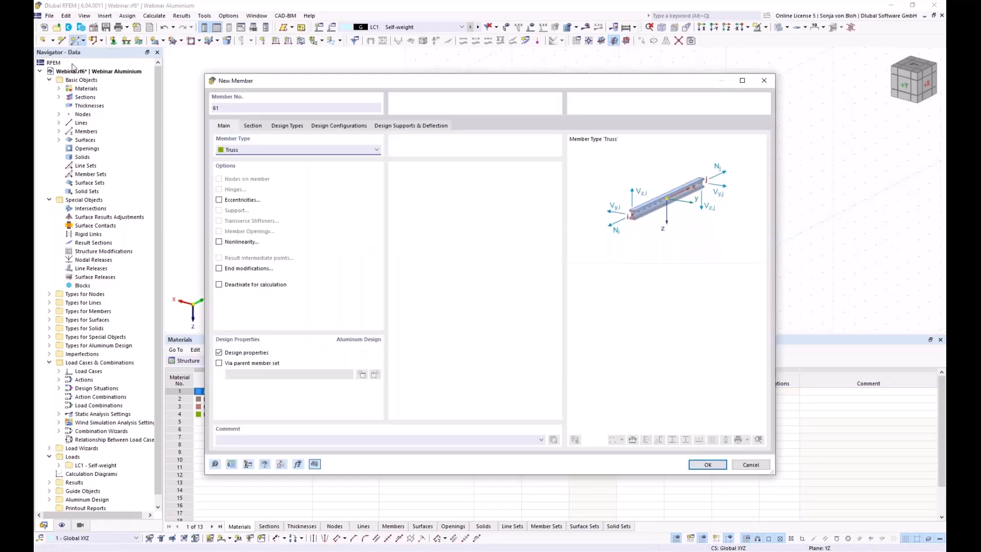
click(377, 152)
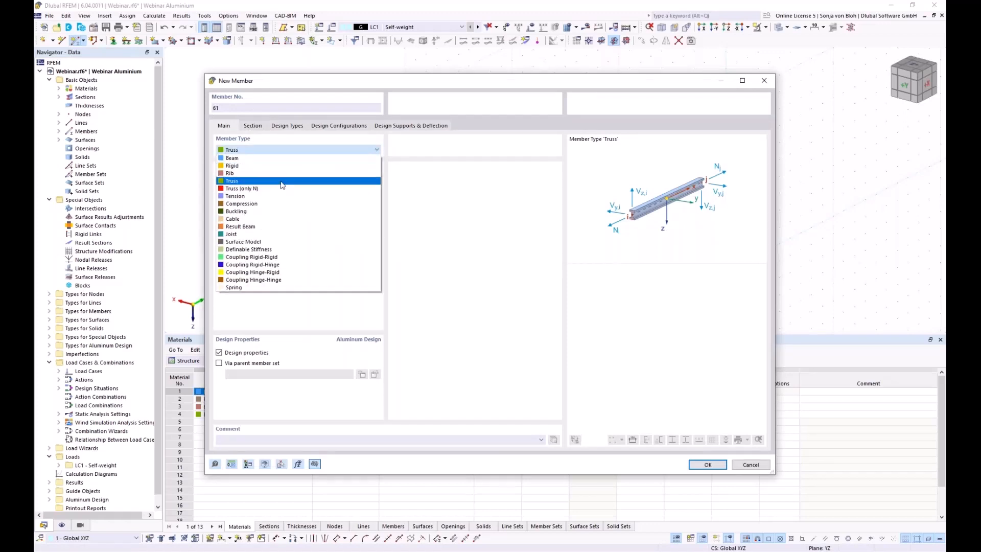
click(262, 199)
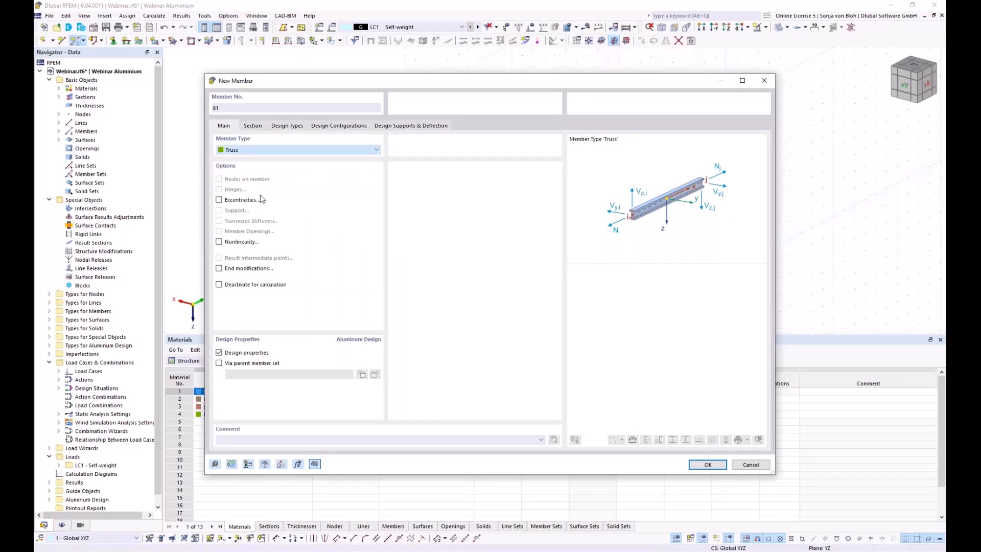
click(252, 126)
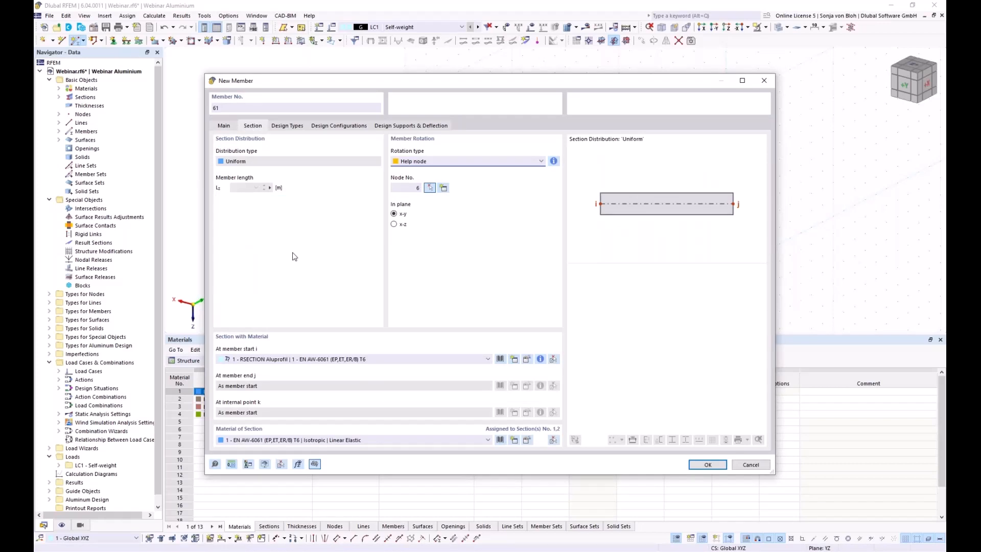
click(514, 360)
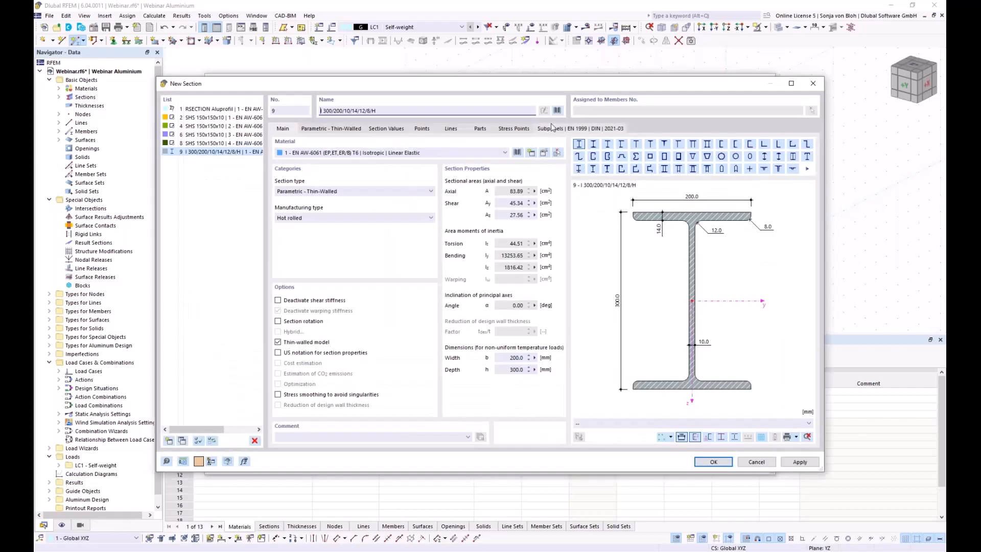
Pick the R 20 round bar from the Bar Sections library.
click(557, 110)
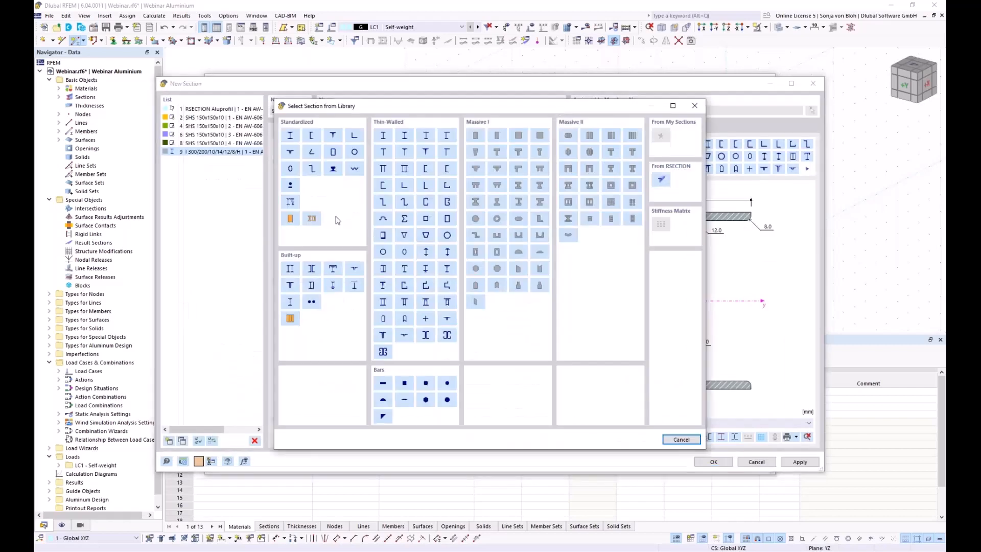
click(291, 186)
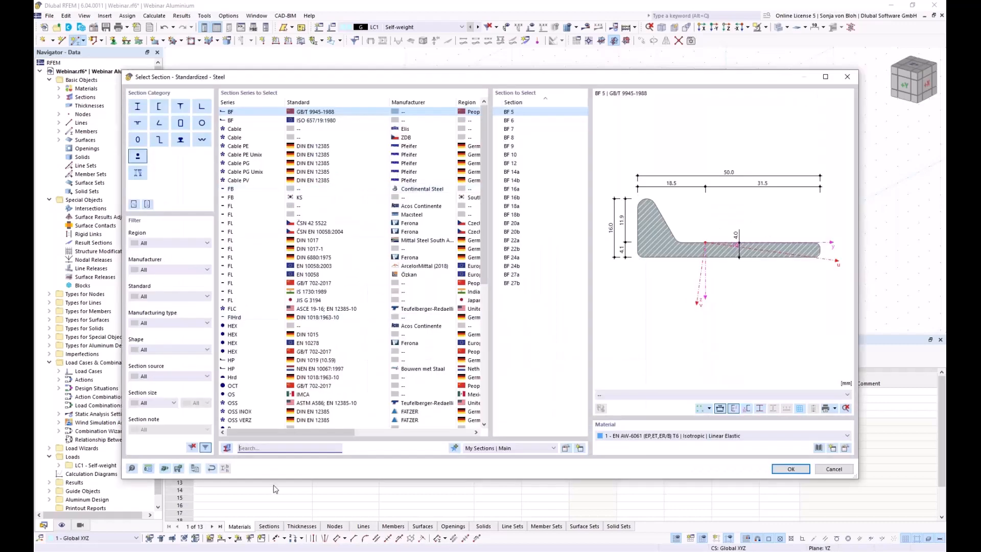
text(R 2)
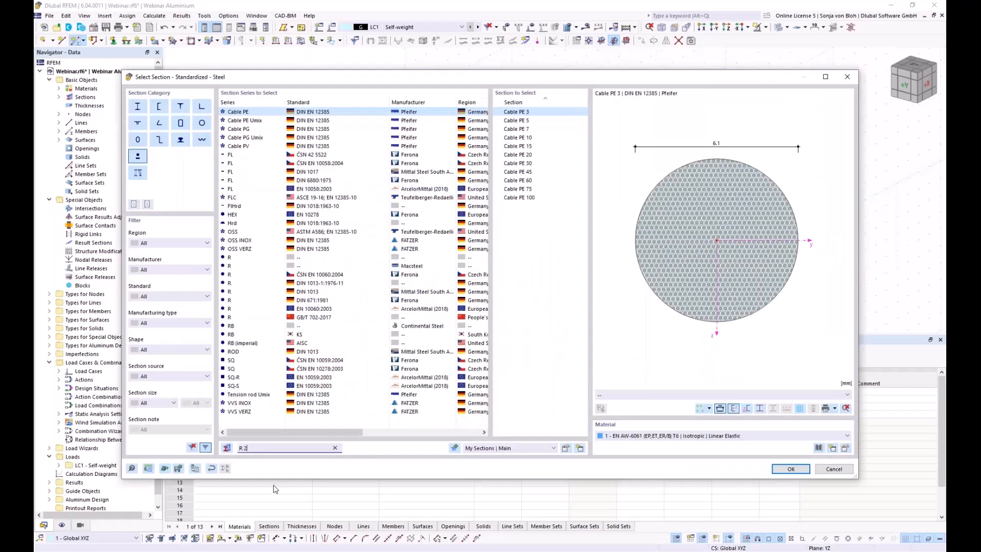
text(0)
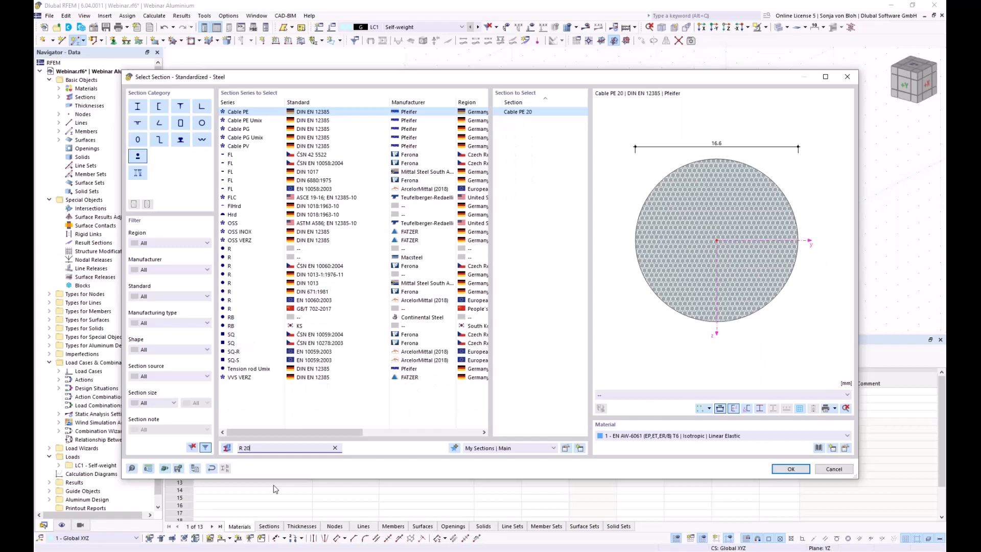
click(243, 249)
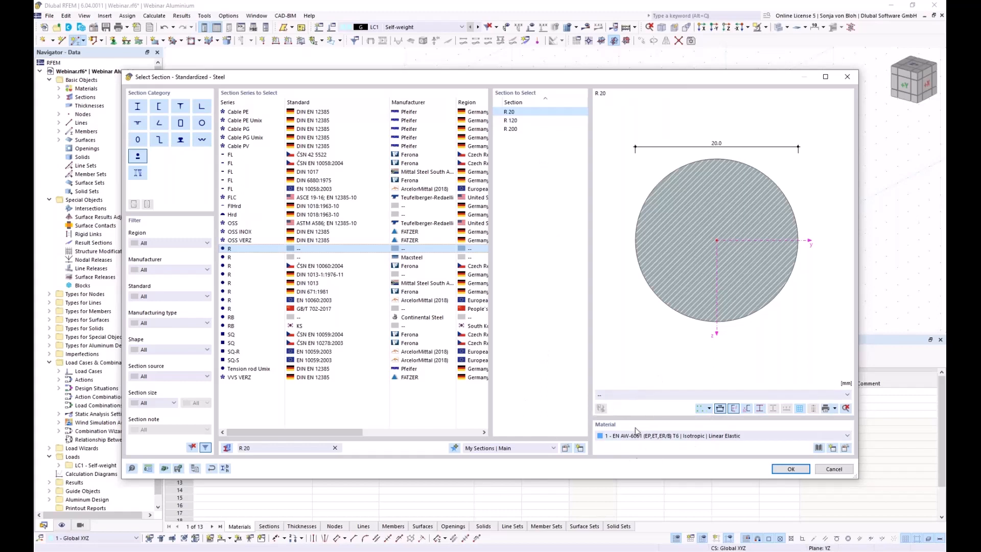
Give the R 20 section S235 steel from EN 1993-1-1, then set member rotation by angle 0.00°.
click(832, 448)
click(614, 107)
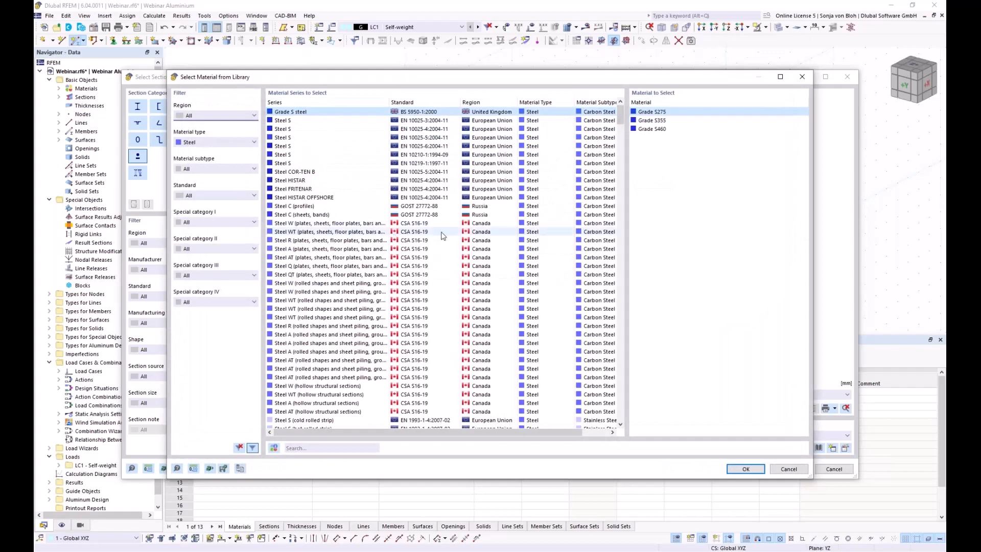
click(303, 447)
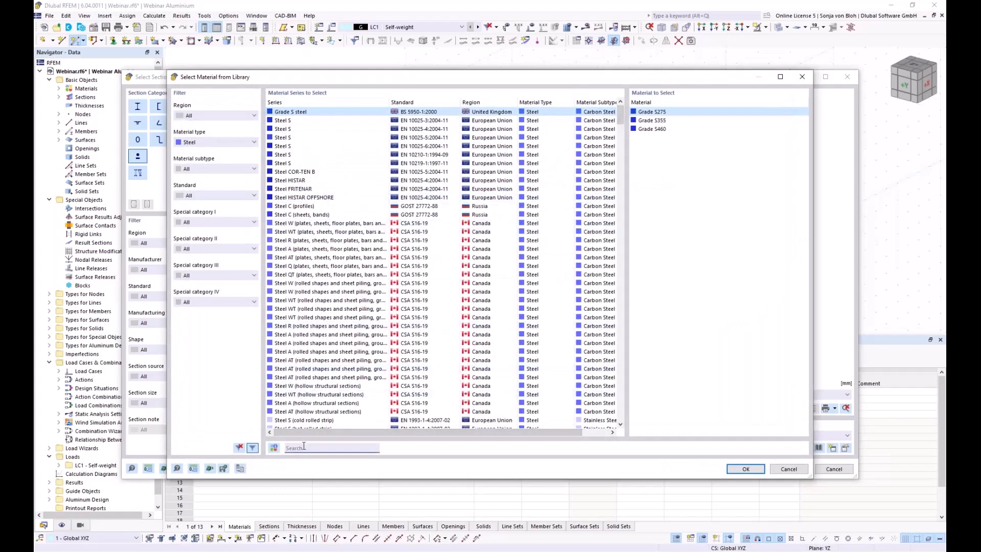
text(s2)
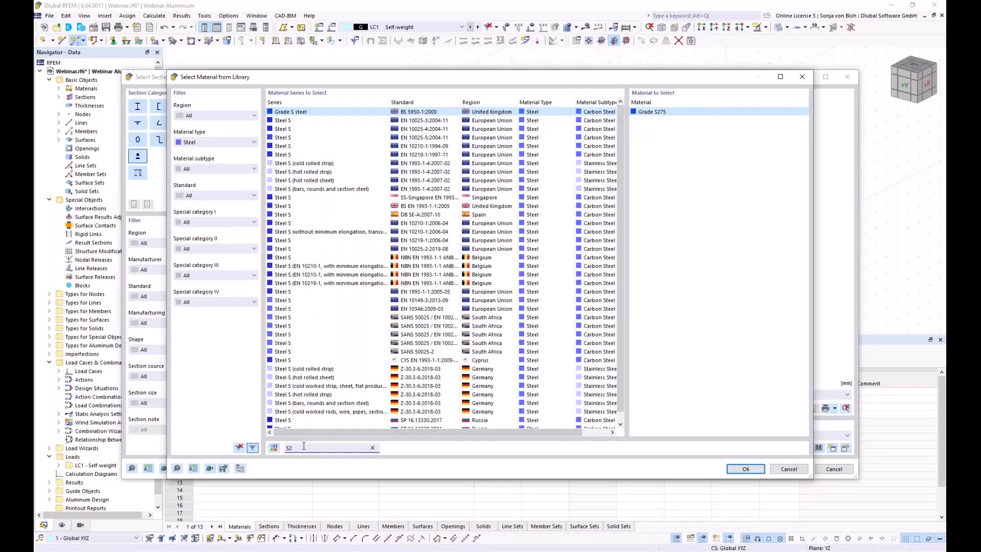
text(35)
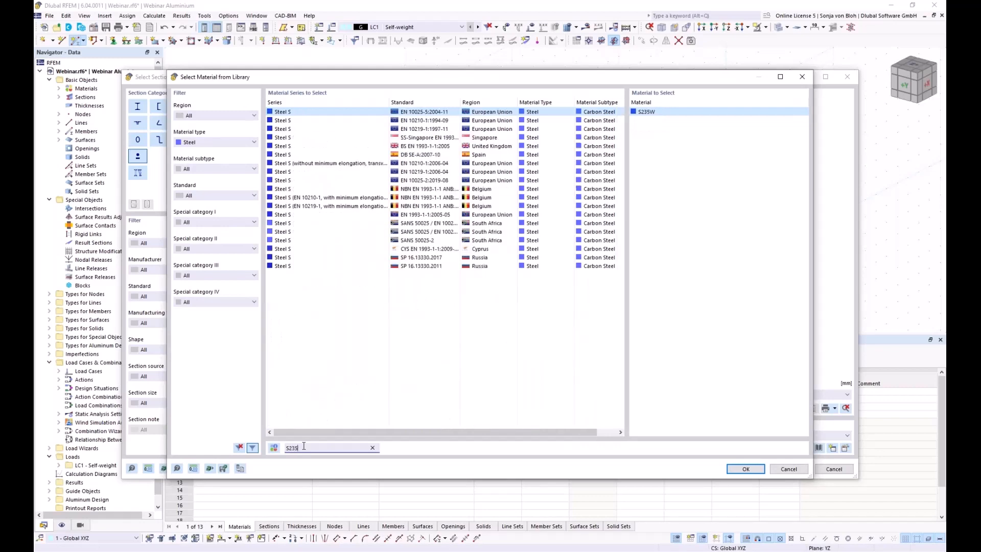
click(399, 213)
click(743, 468)
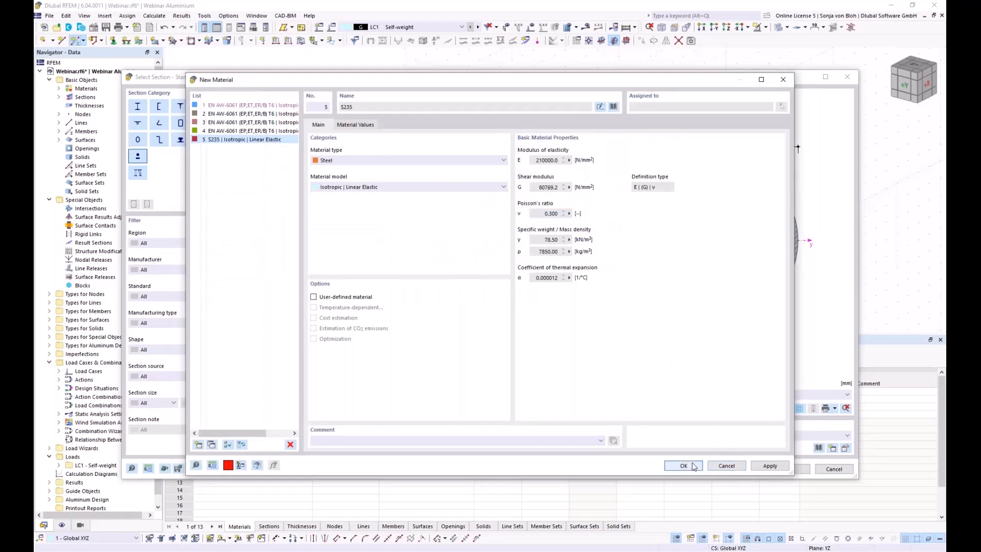
click(693, 466)
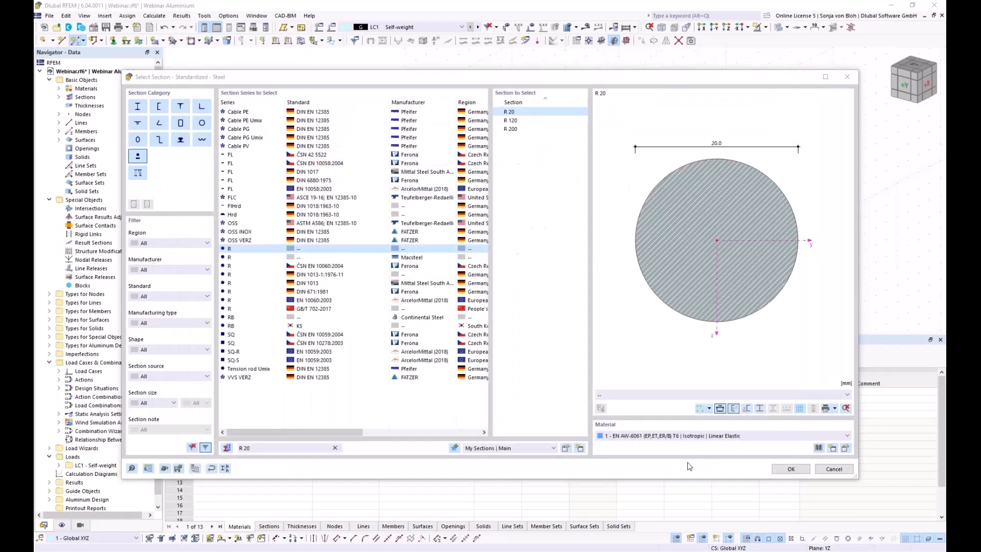
click(790, 469)
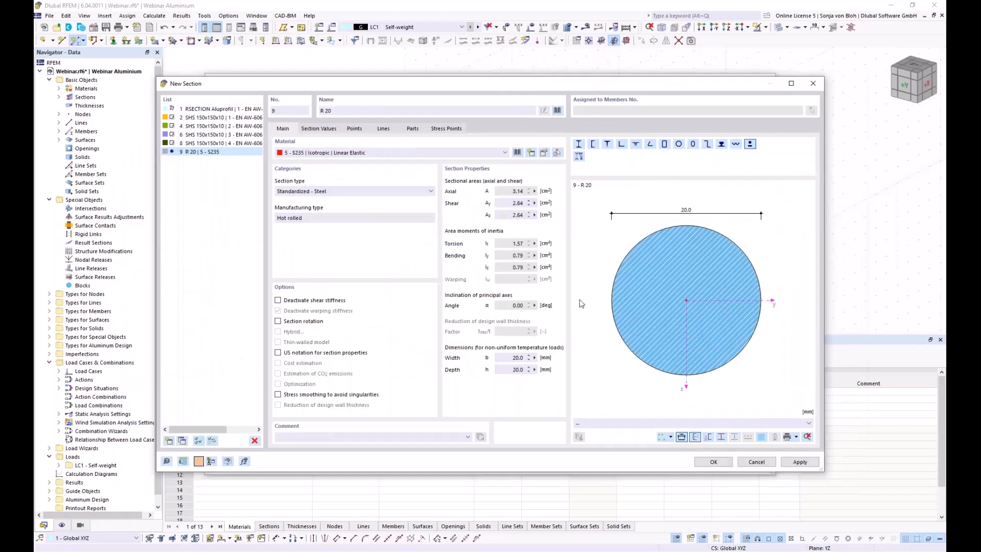
click(713, 462)
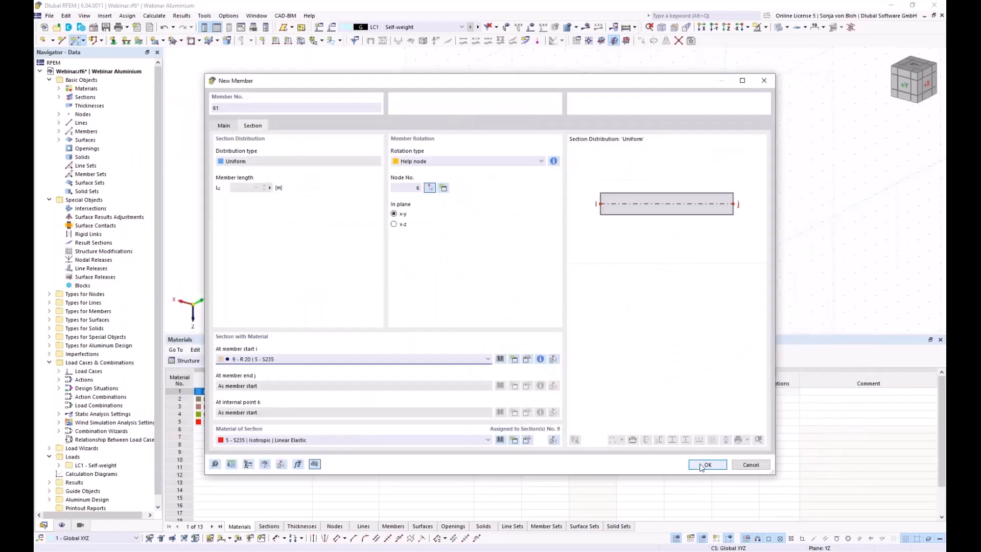
click(442, 164)
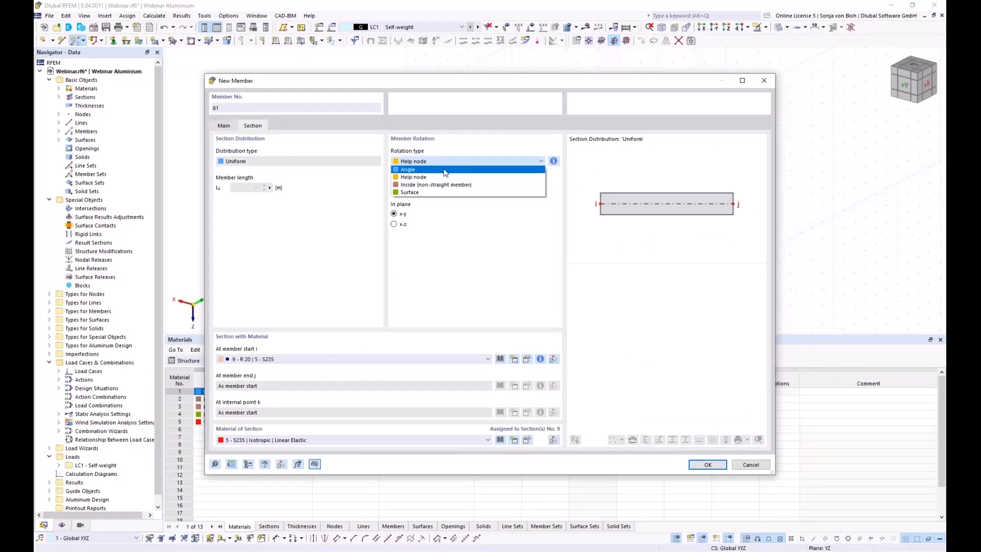
click(444, 170)
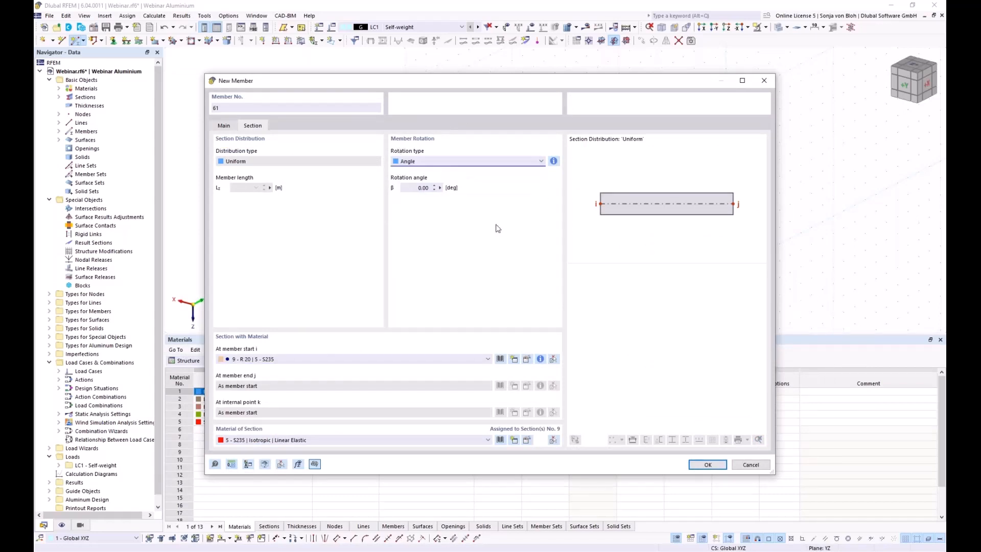
Draw the first R 20 diagonal bracing members to nodes 39, 46 and 40.
click(702, 466)
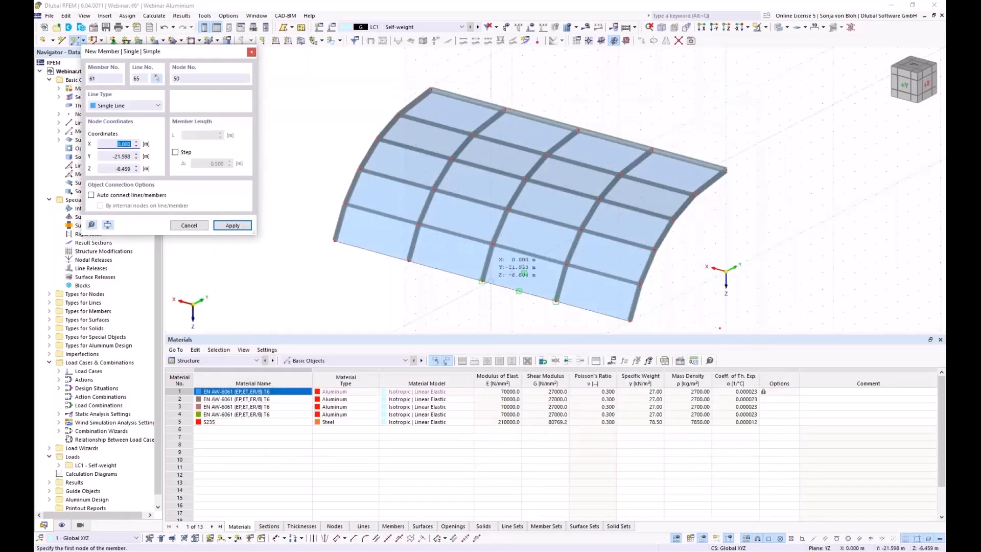
scroll(519, 291, up, 3)
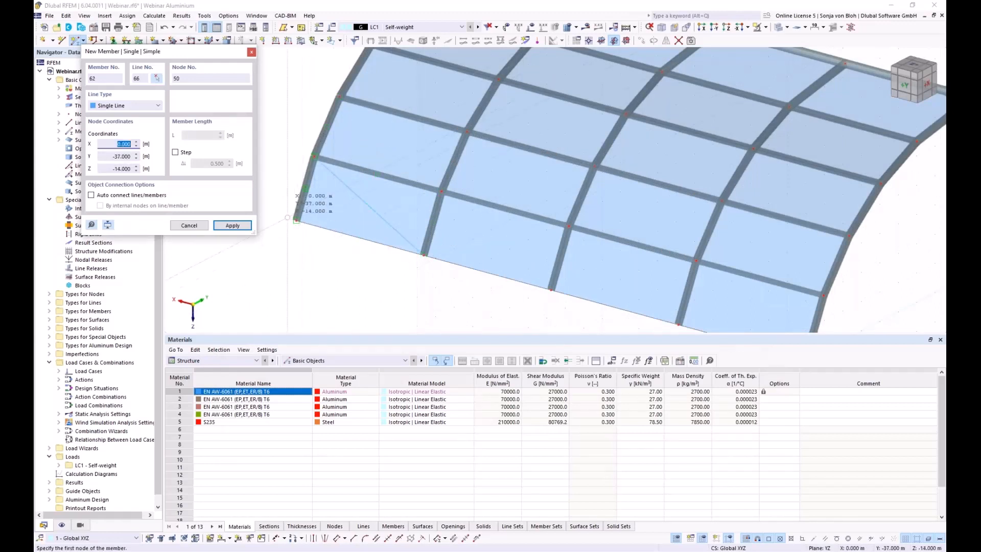
click(296, 220)
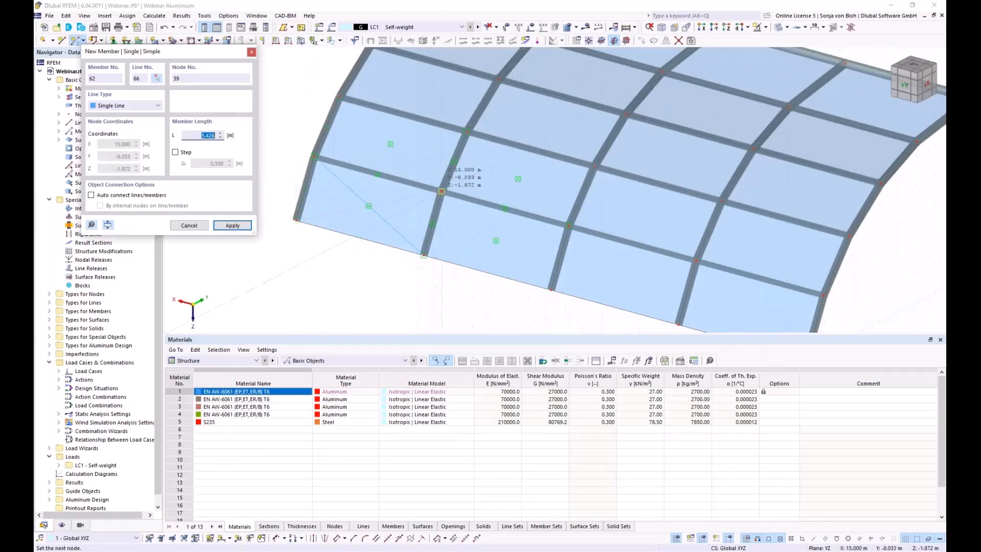
click(442, 191)
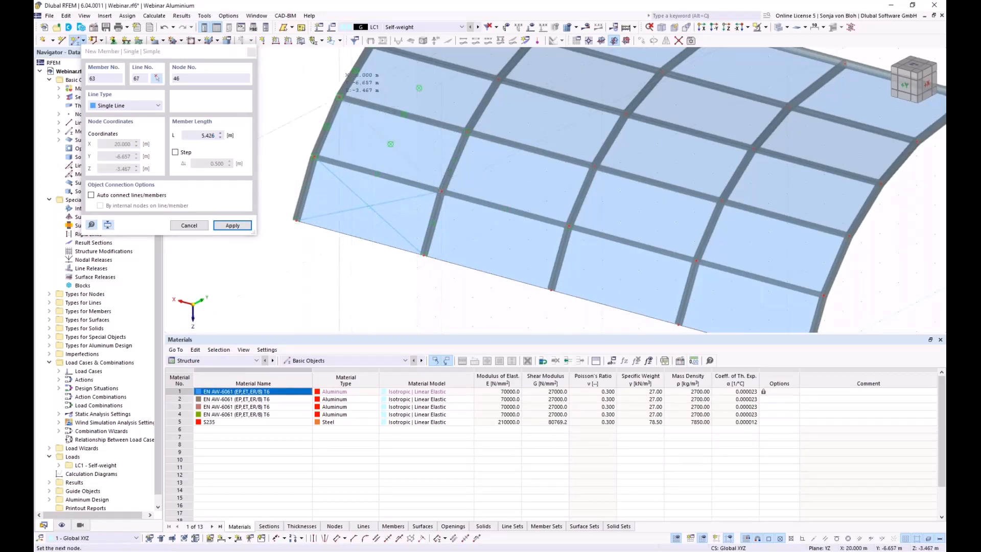
click(331, 149)
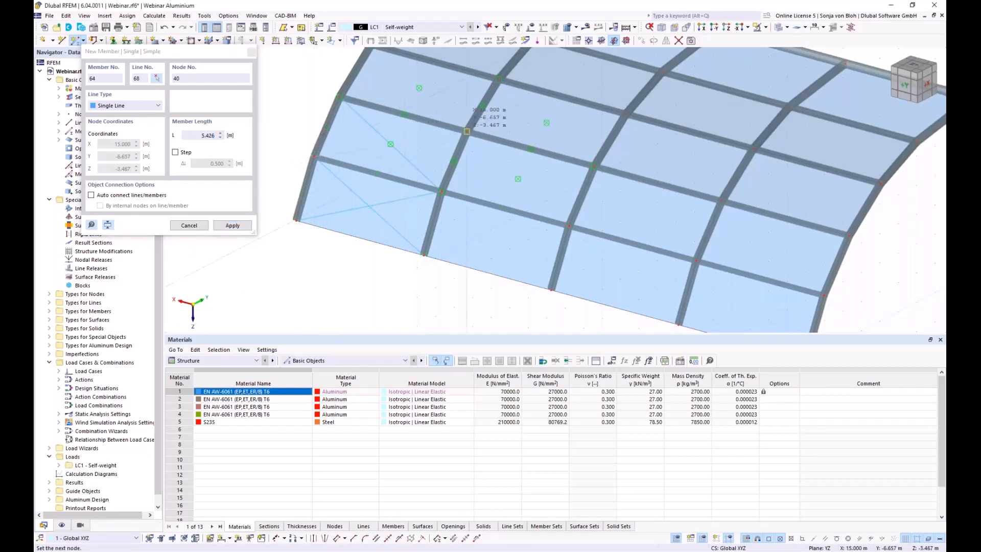
click(466, 131)
middle_drag(443, 161, 430, 276)
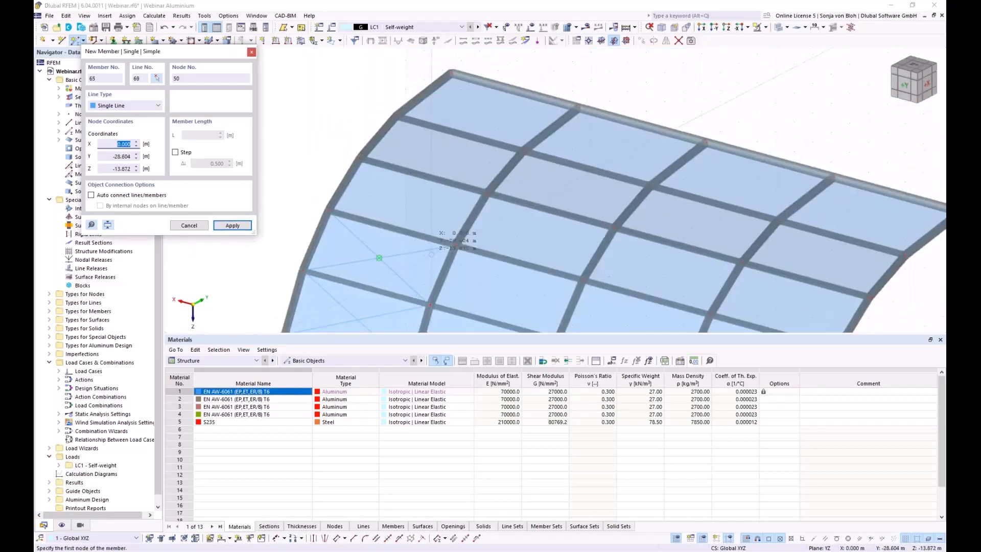
Draw diagonal members 65 to 70 across the remaining end-bay panels, then finish placing.
click(455, 245)
click(360, 158)
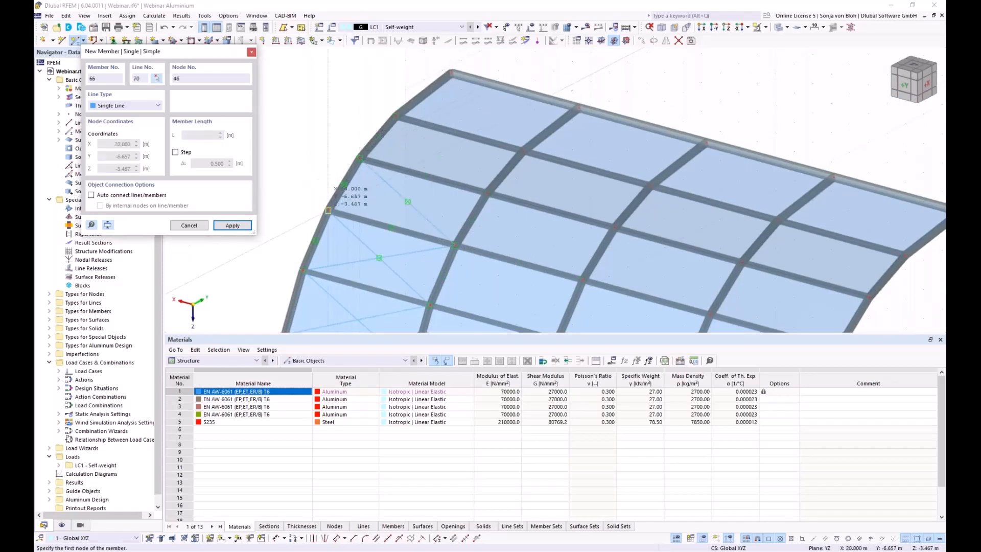
click(327, 210)
click(328, 210)
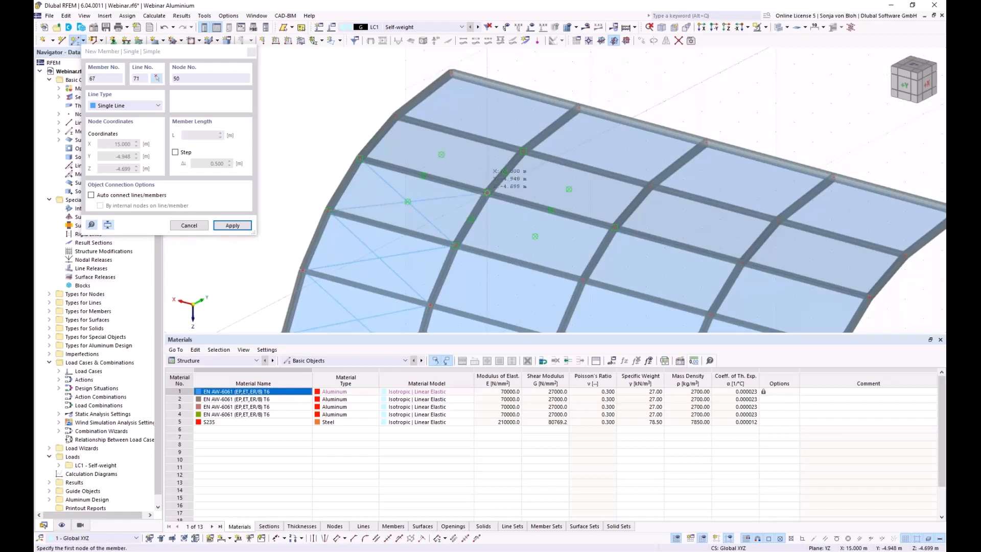
click(487, 193)
click(396, 116)
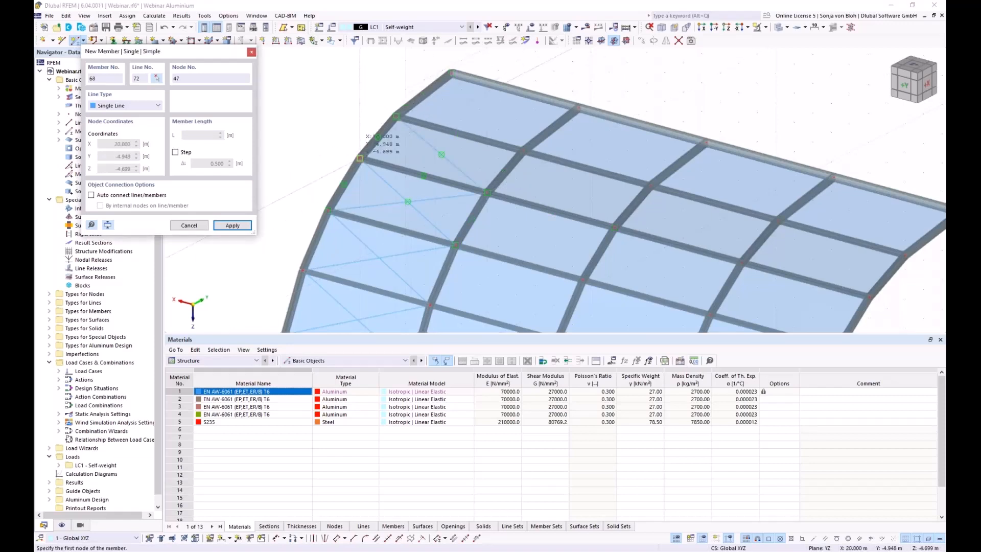
click(523, 150)
click(523, 150)
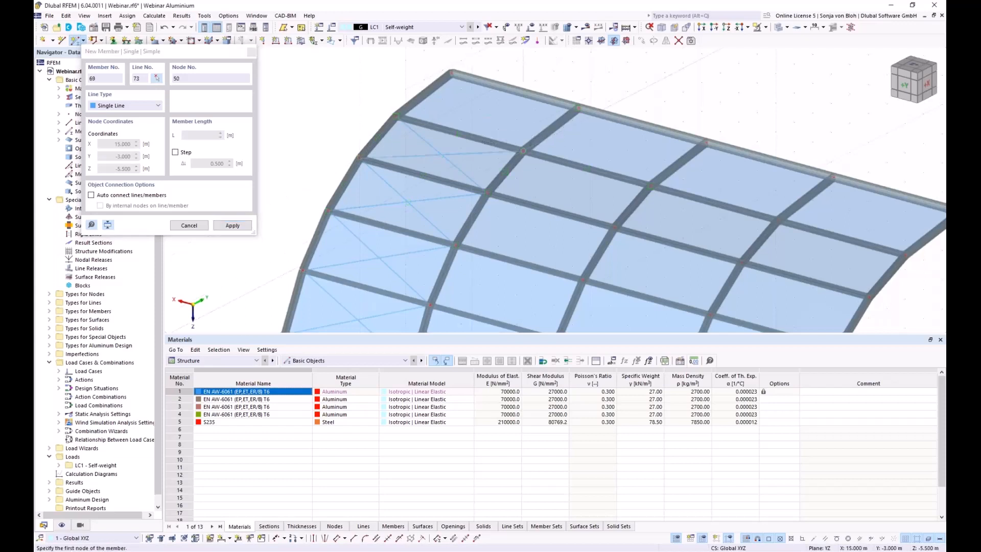
click(452, 73)
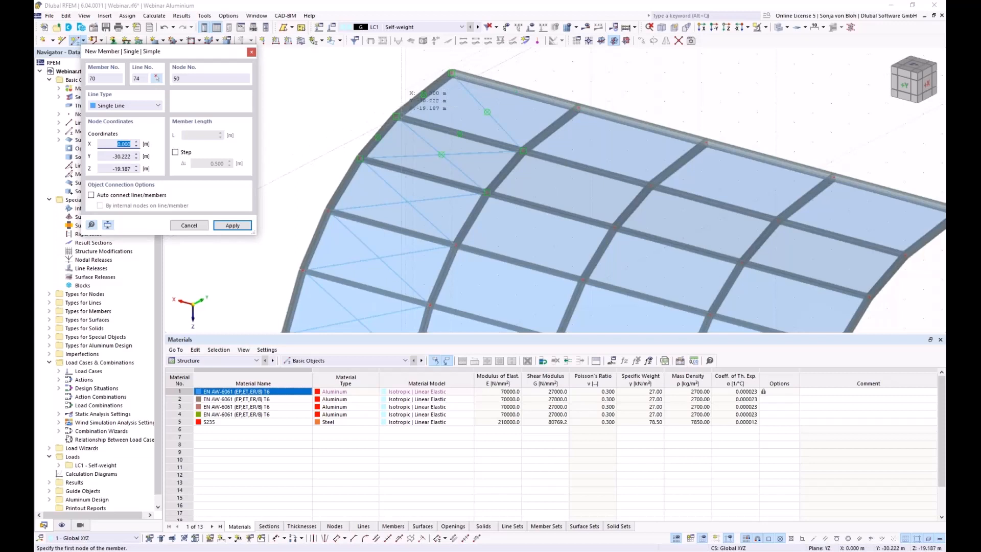
click(399, 117)
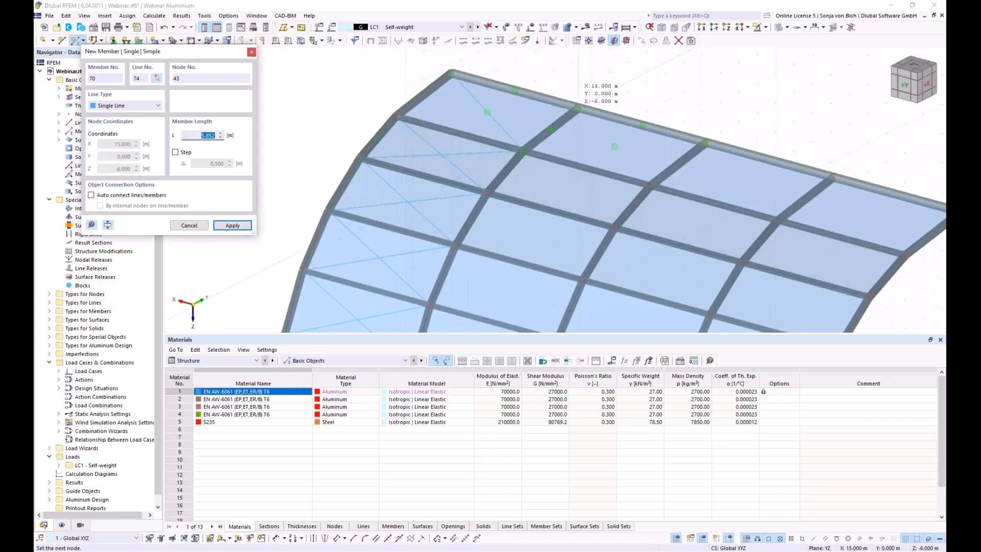
click(578, 108)
key(Escape)
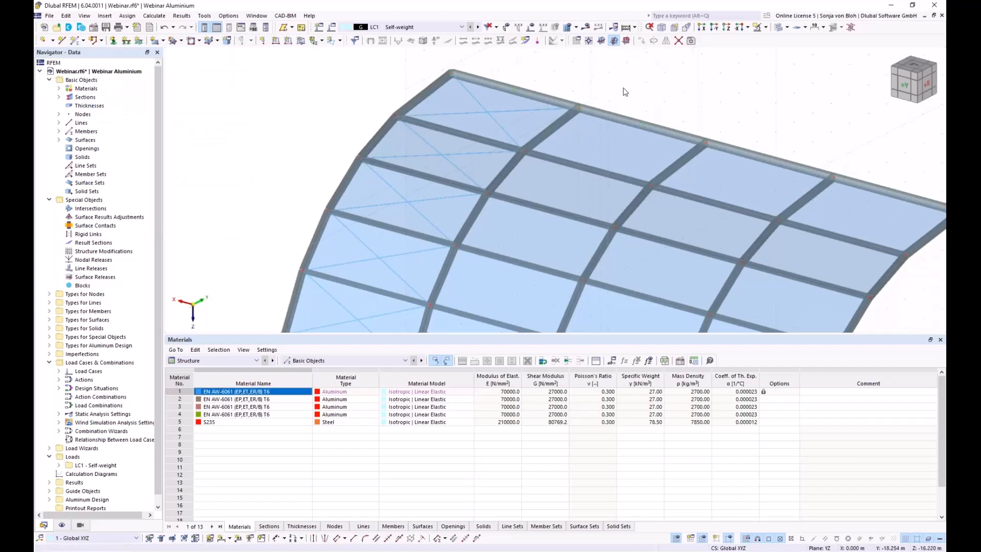
Mirror a copy of the whole roof half across the XZ plane through node 7.
scroll(626, 85, down, 1)
scroll(729, 164, down, 1)
scroll(697, 225, down, 1)
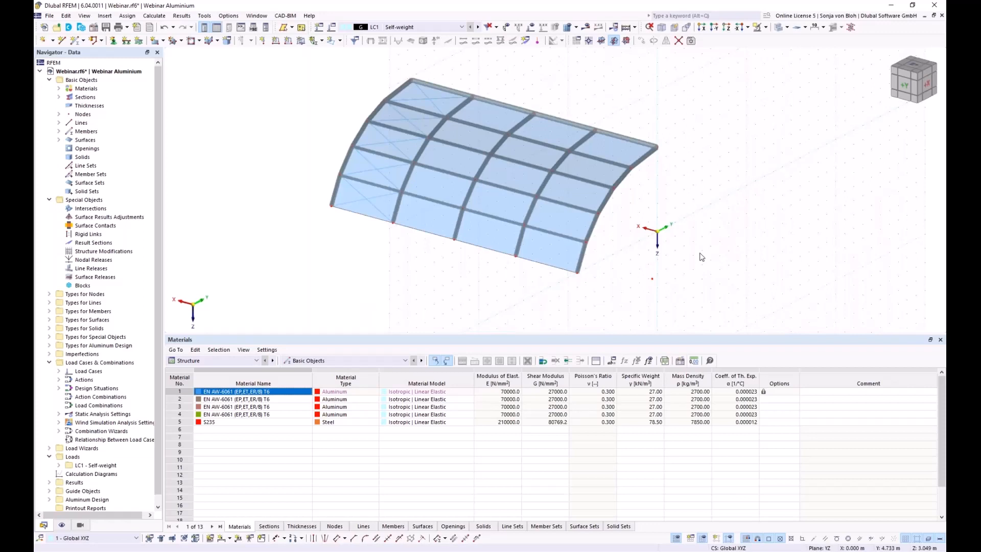
drag(326, 76, 758, 312)
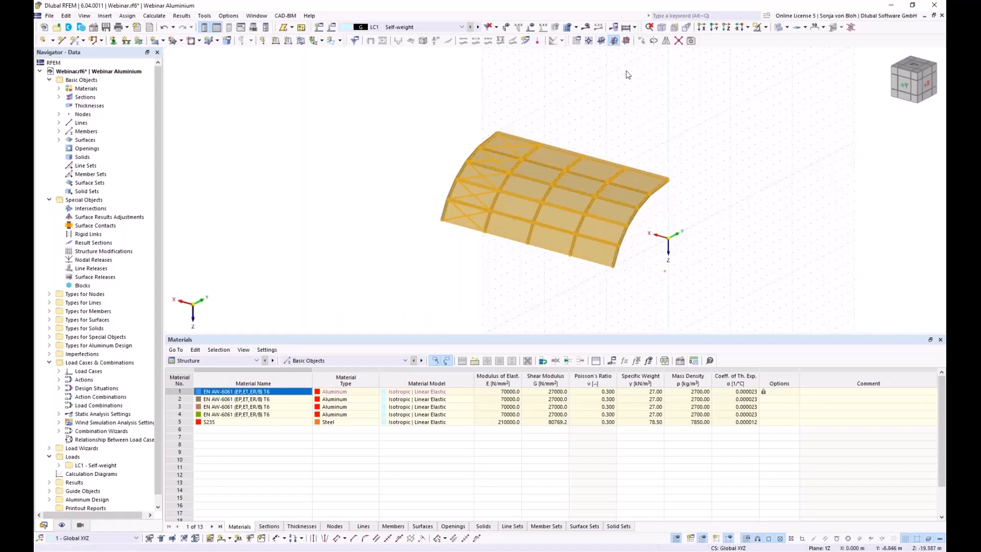
click(666, 41)
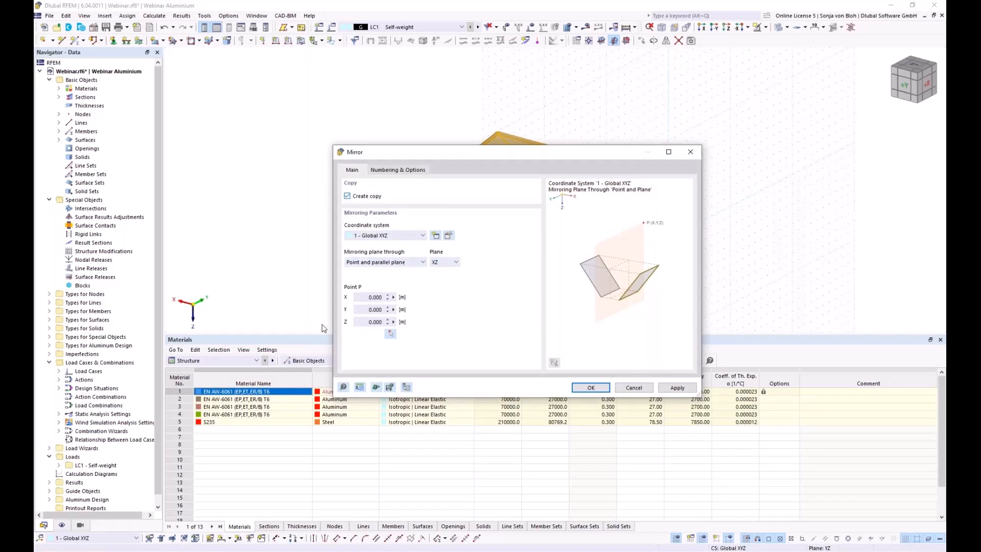
click(389, 334)
scroll(661, 194, up, 5)
scroll(659, 194, up, 5)
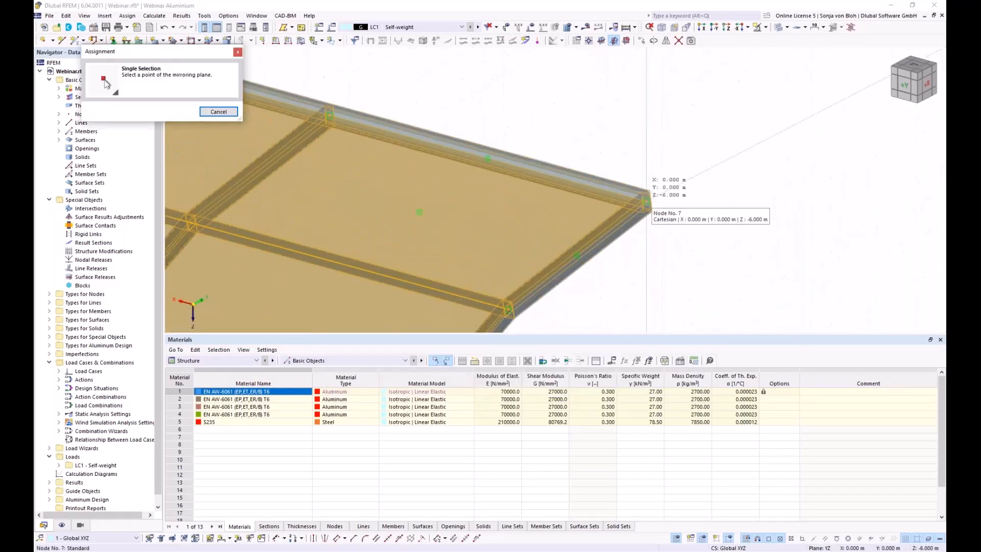
click(647, 200)
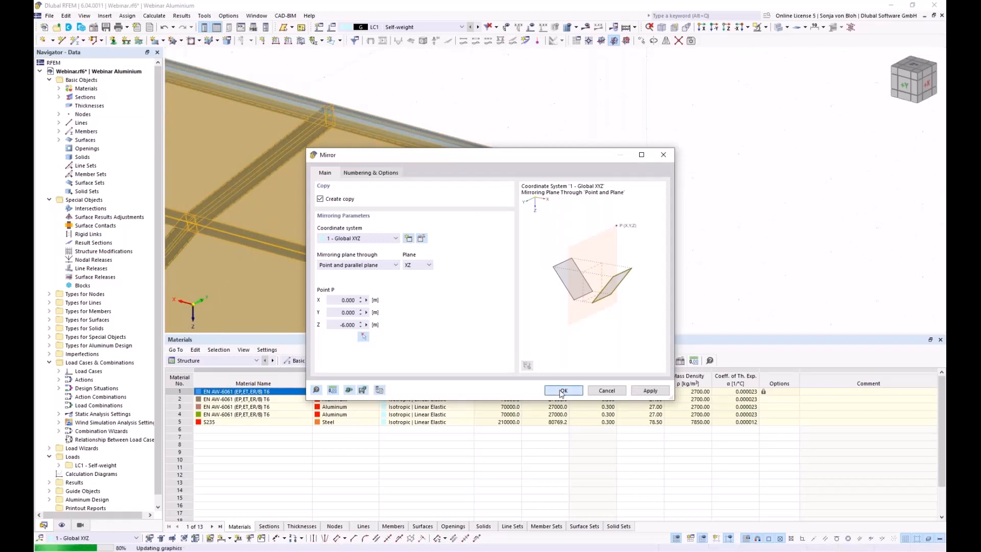
click(561, 391)
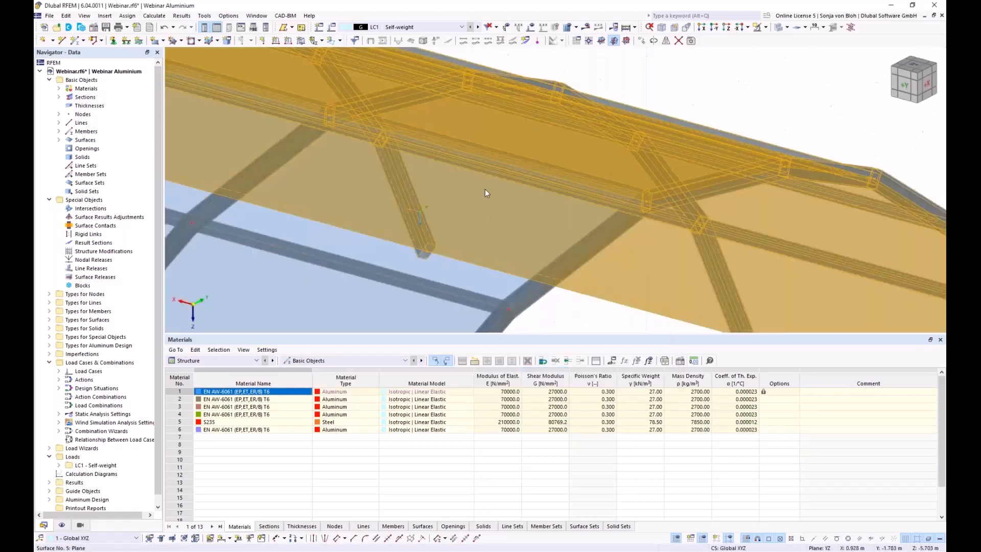
scroll(483, 184, down, 10)
ctrl+middle_drag(605, 281, 457, 273)
click(434, 231)
scroll(434, 229, up, 4)
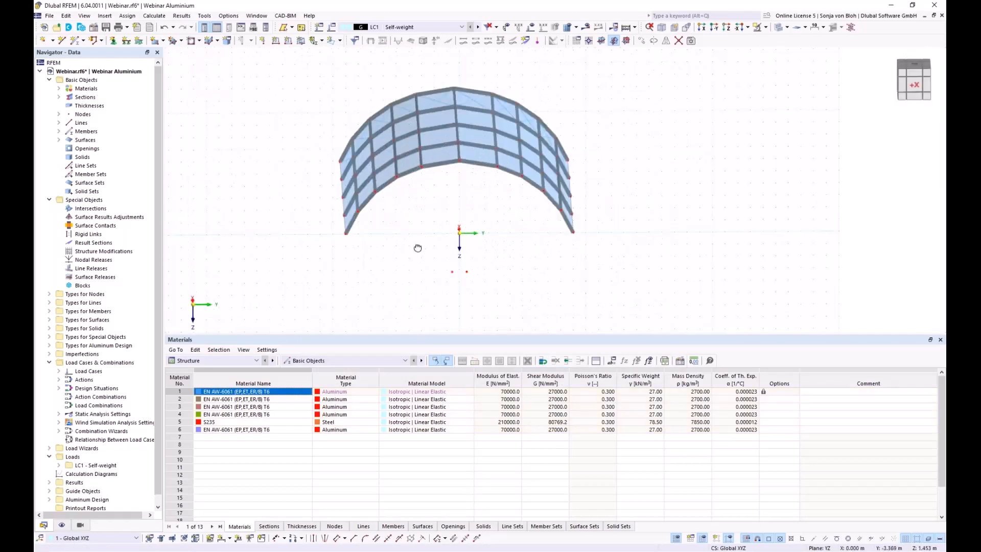
ctrl+middle_drag(418, 247, 420, 241)
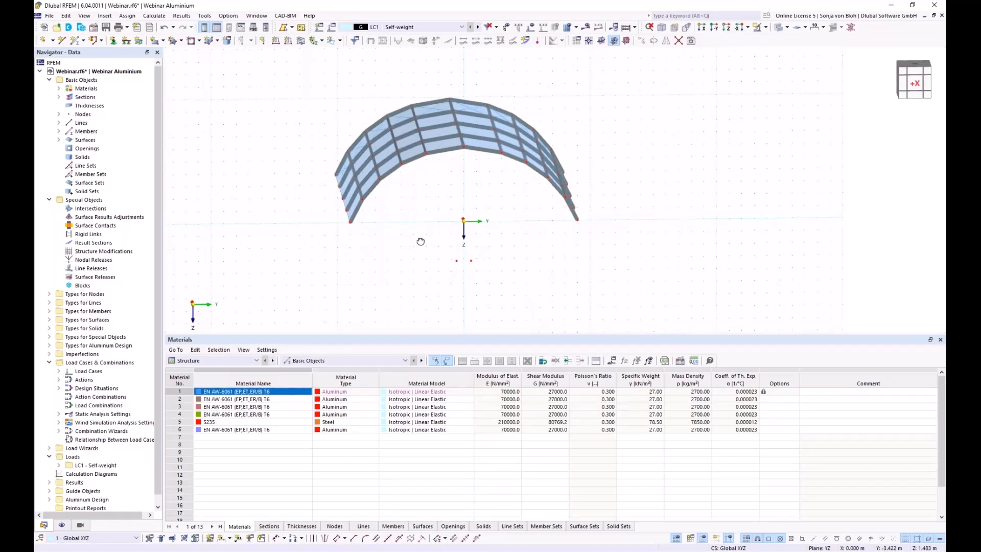
middle_drag(394, 225, 382, 234)
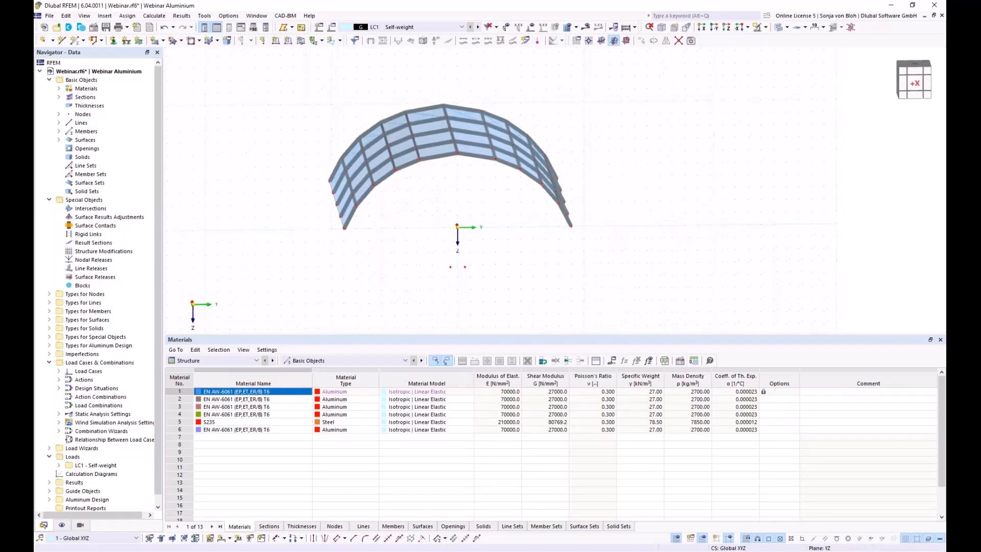
Start new member 126 as a Beam with the SHS 150x150x10 aluminium section.
click(77, 41)
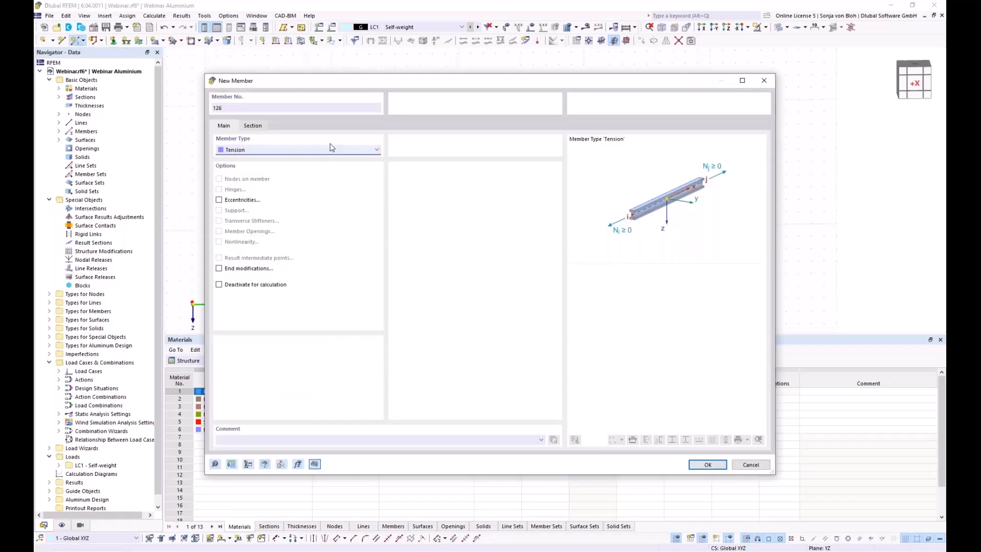
click(301, 151)
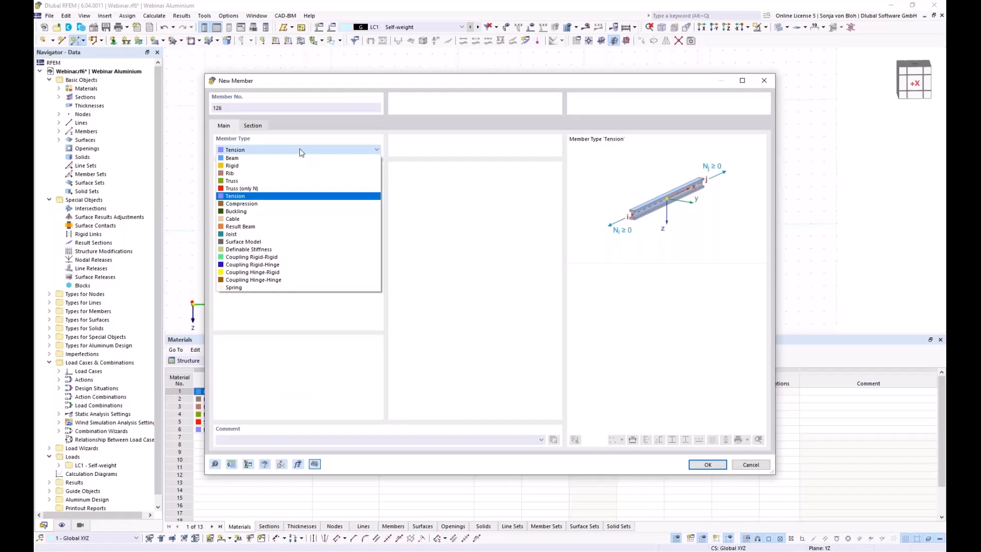
click(264, 159)
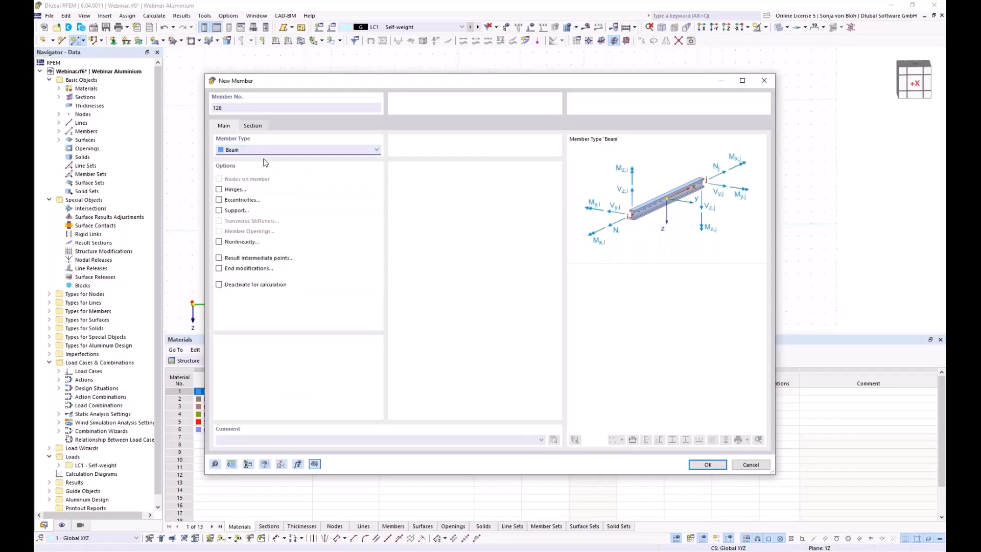
click(259, 124)
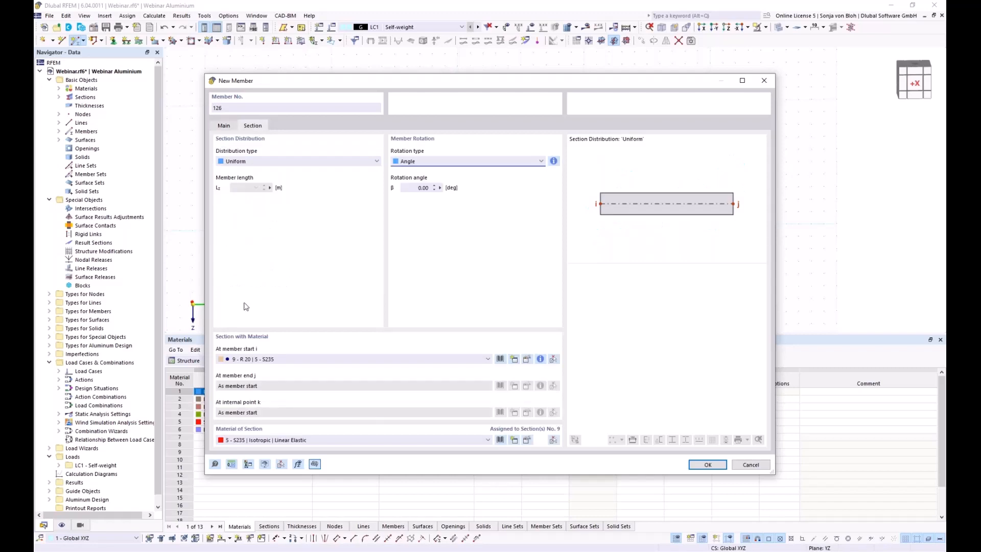
click(434, 360)
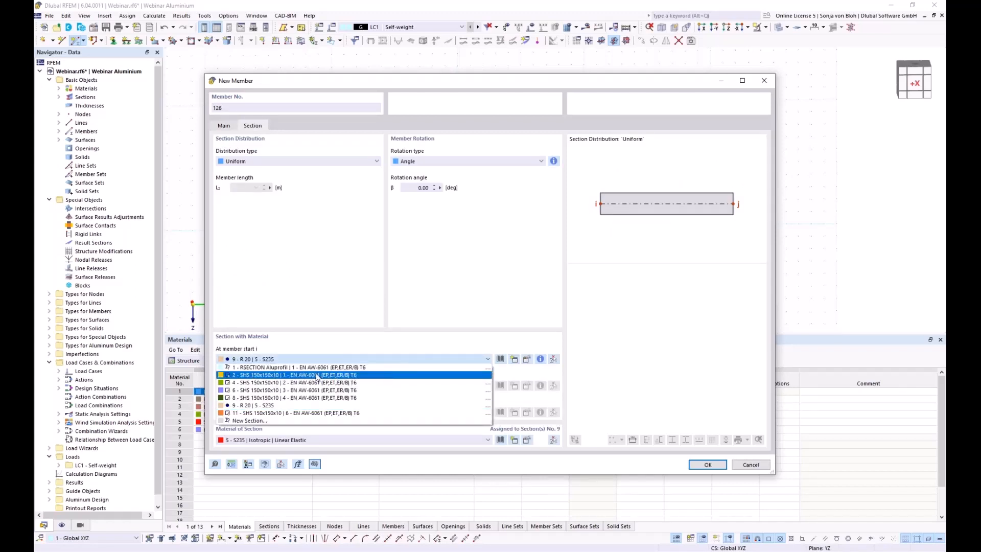
key(Escape)
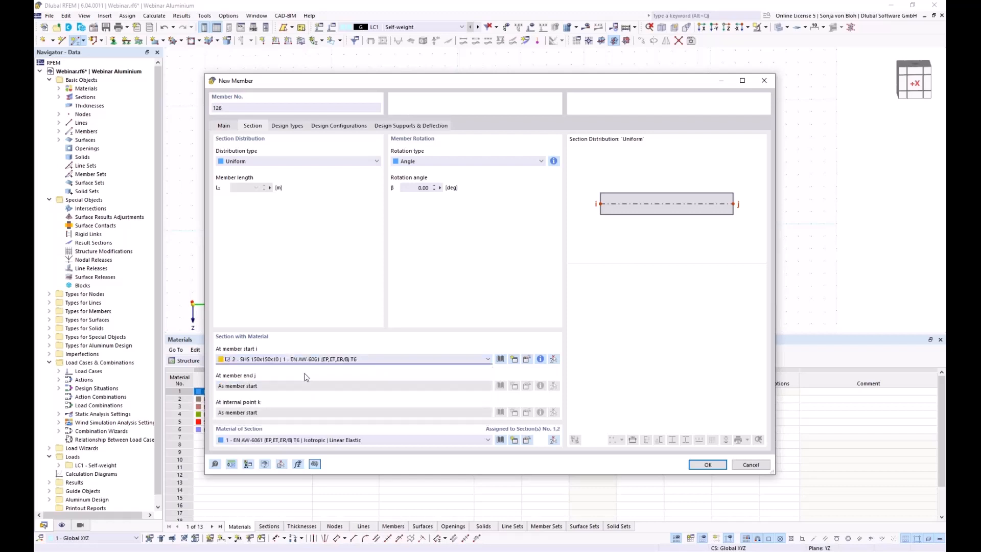
Enable hinges on member 126 and define a new member hinge.
click(225, 126)
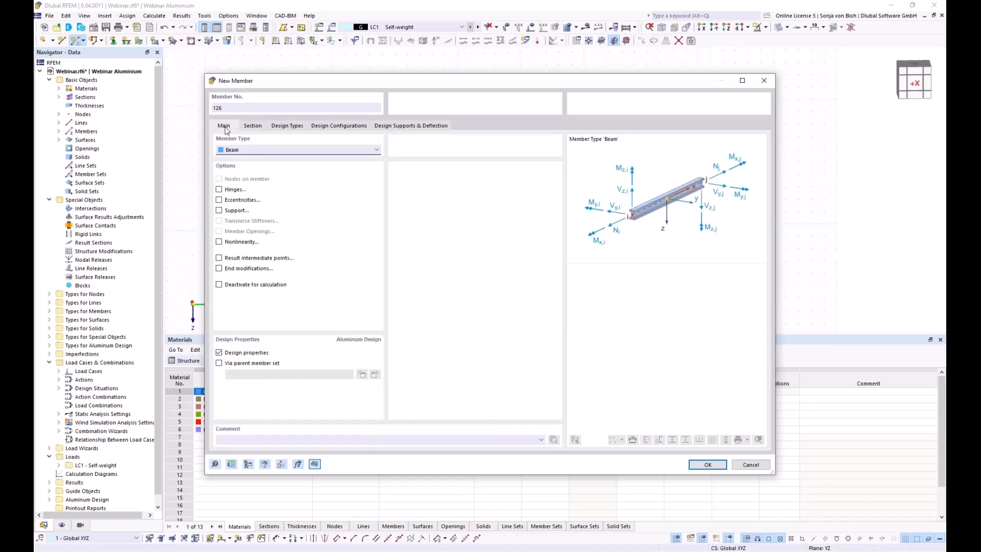
click(219, 190)
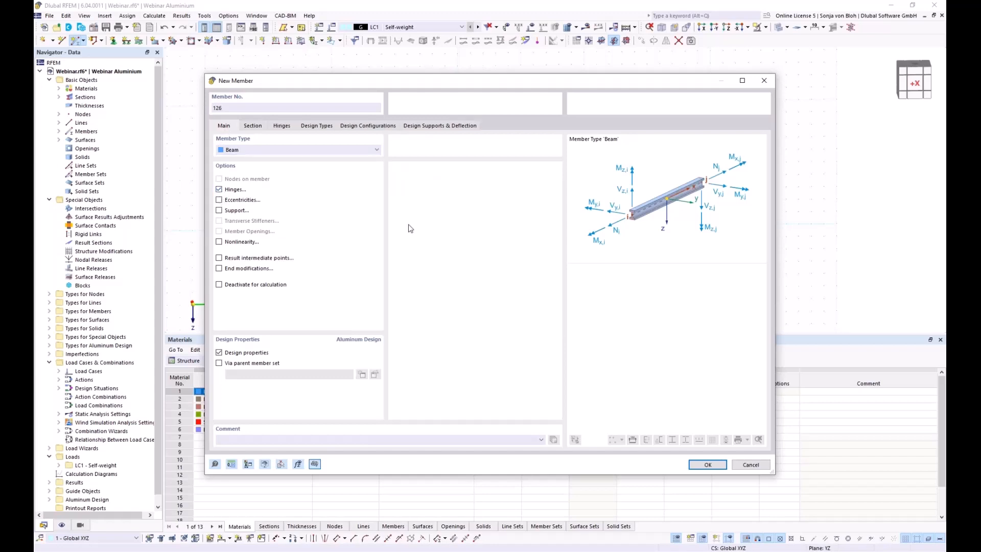
click(282, 126)
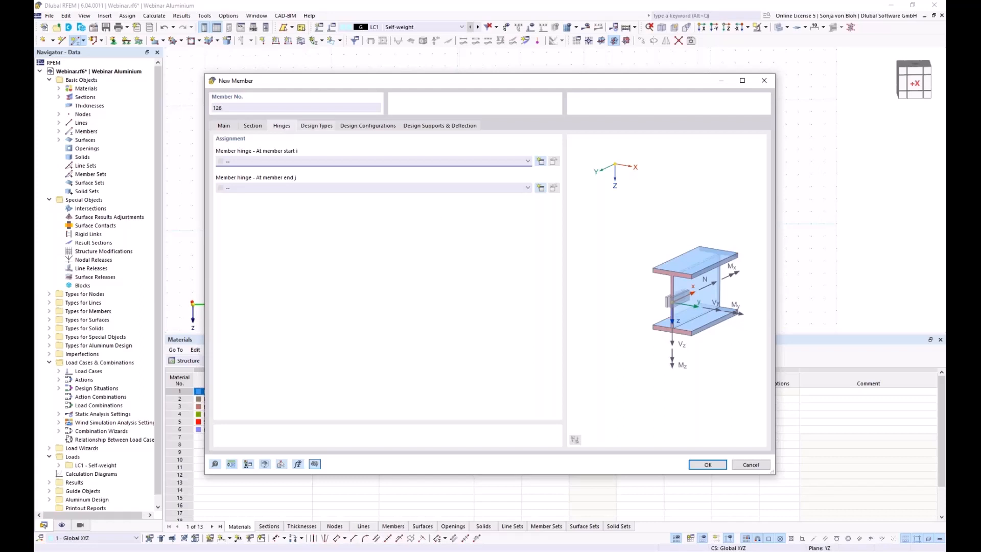
click(540, 189)
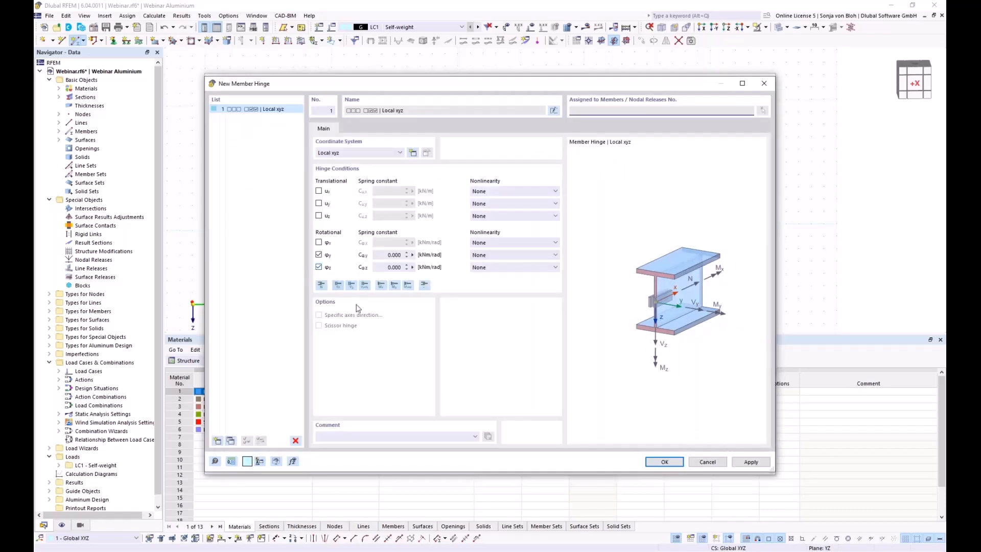
click(664, 461)
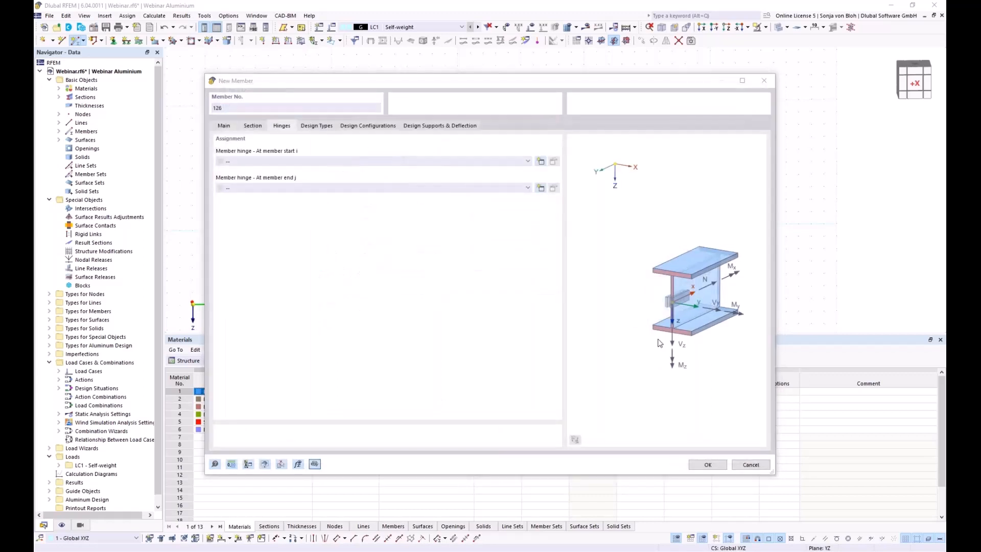
Draw three vertical columns from ground points at Y -3, 0 and 3 m up to the arch nodes.
click(708, 465)
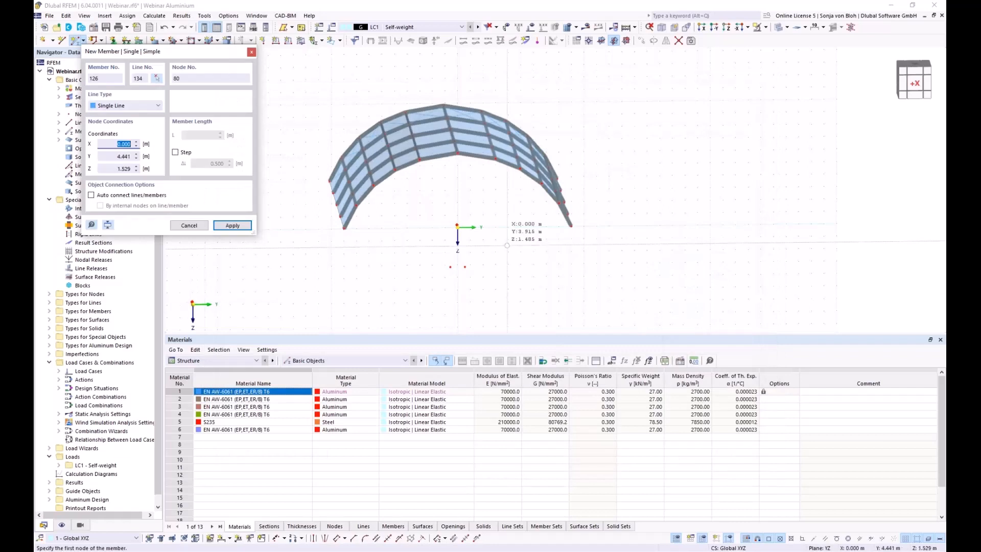
scroll(461, 217, up, 3)
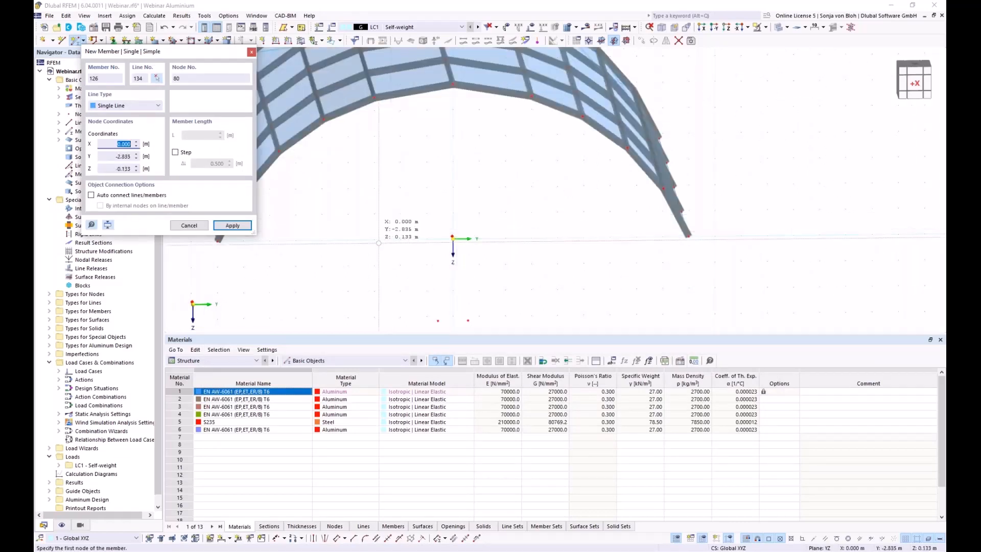
click(374, 240)
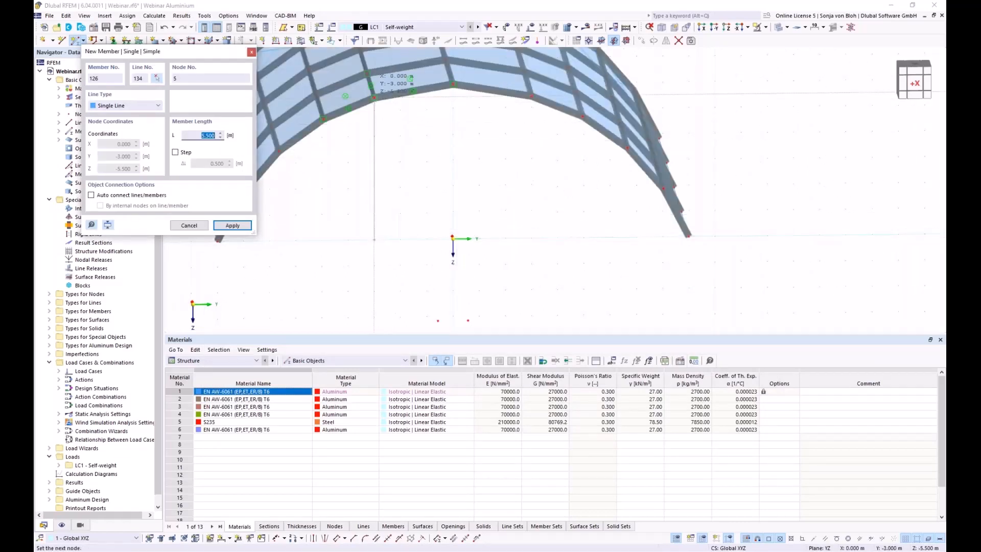
click(375, 99)
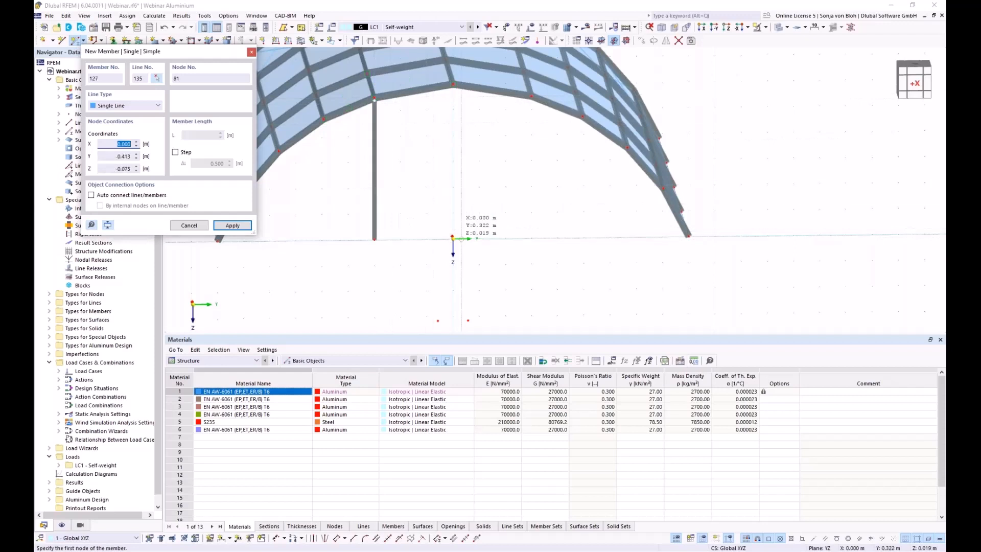
scroll(449, 248, up, 3)
click(449, 248)
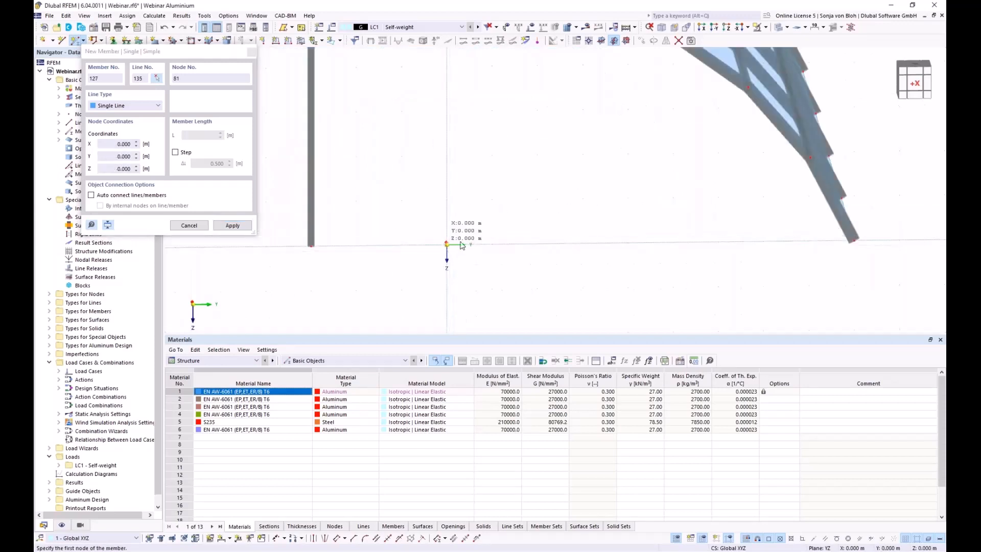
scroll(451, 245, down, 4)
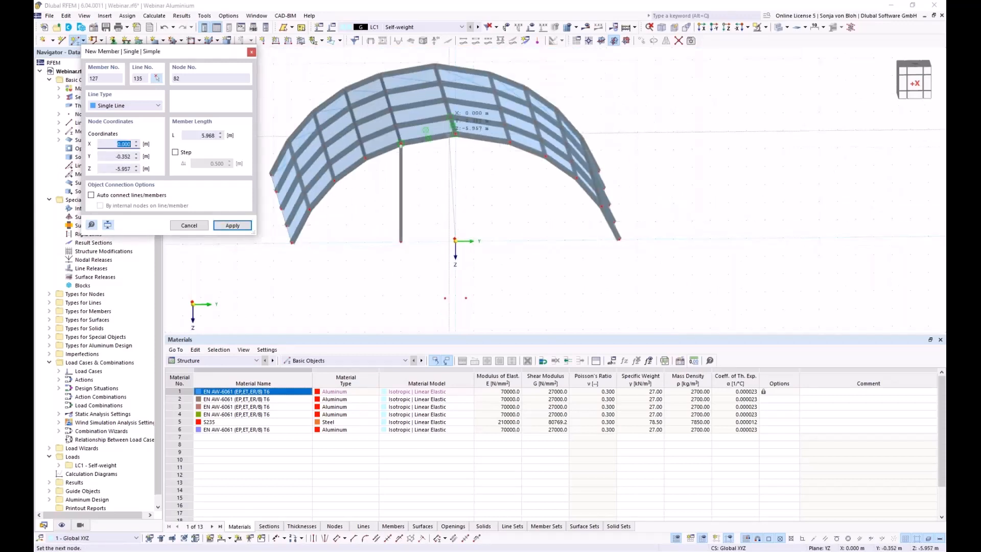
click(455, 135)
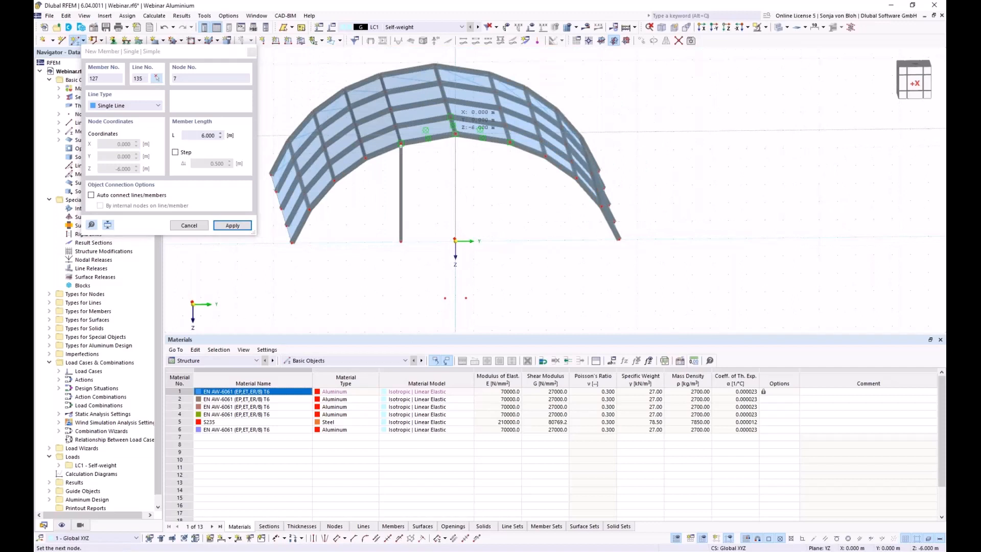
click(510, 240)
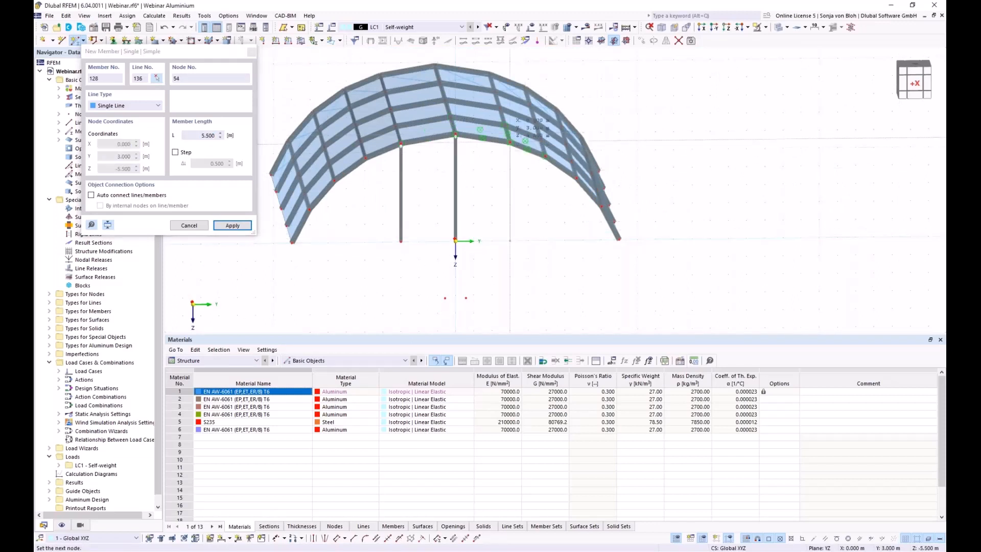
click(510, 142)
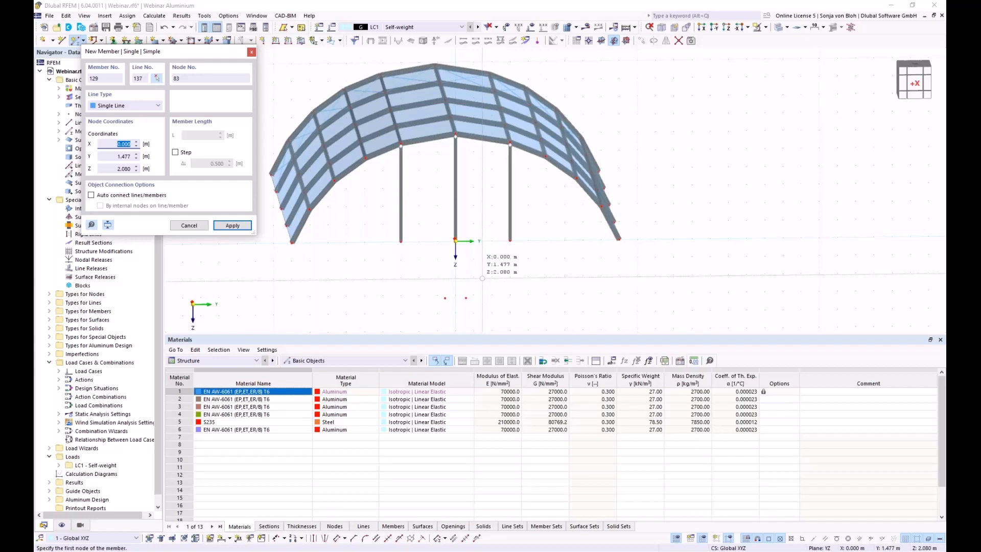
key(Escape)
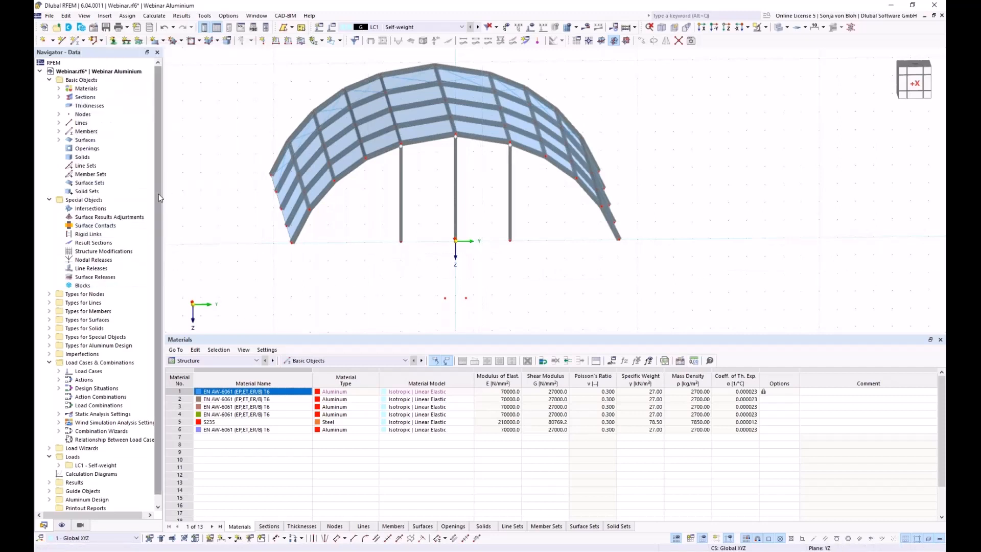
Enable Perpendicular snapping in the 1 - Standard object snap under Guide Objects.
scroll(161, 275, down, 1)
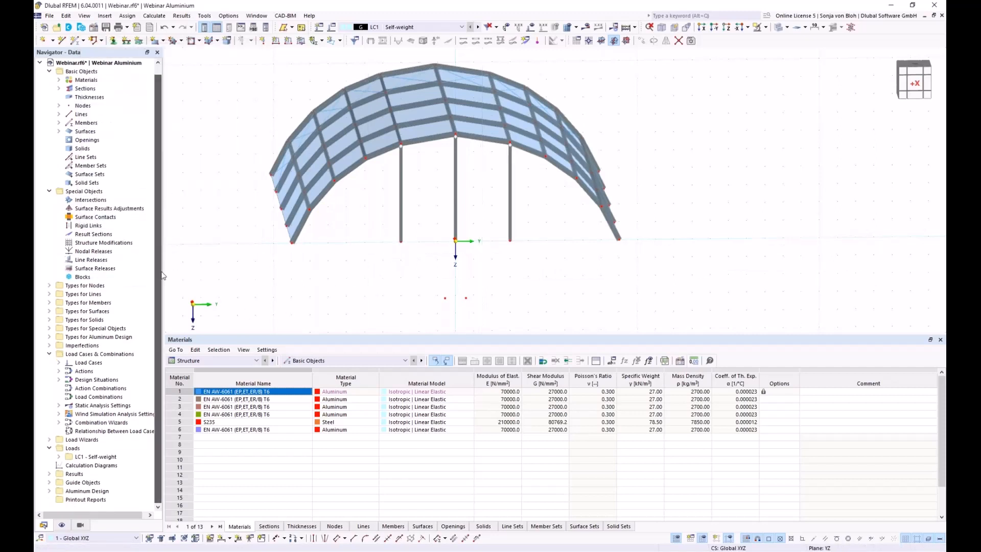
click(49, 482)
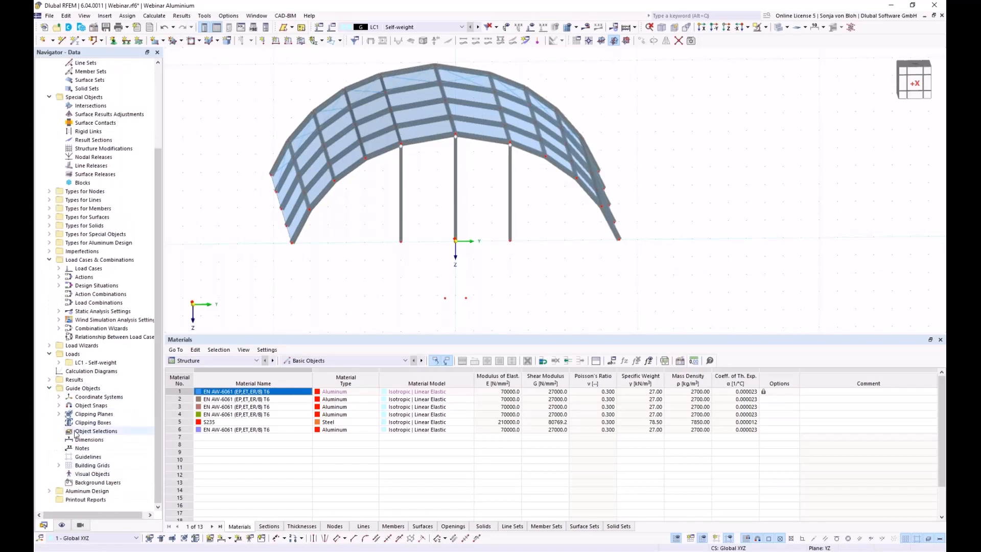
click(58, 405)
click(94, 415)
double_click(94, 415)
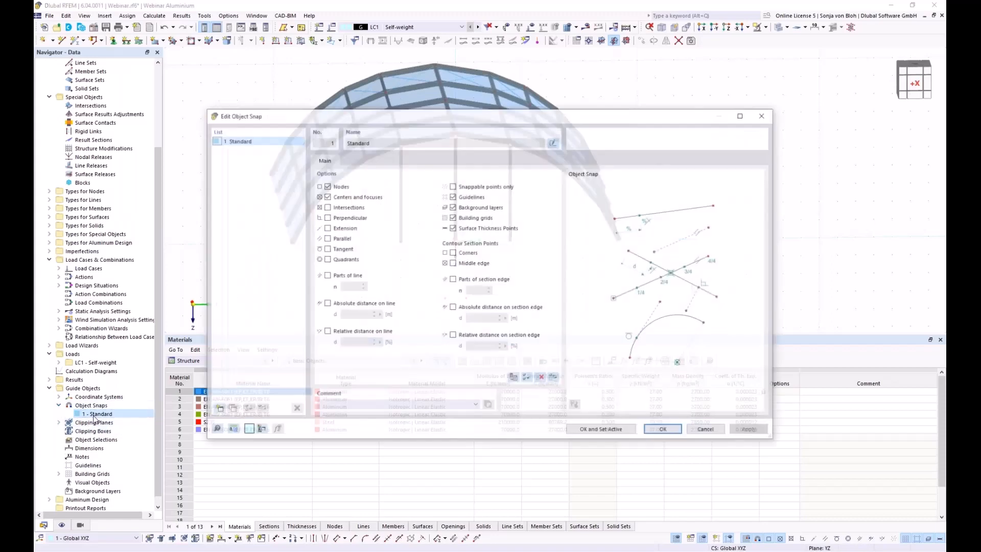
click(326, 217)
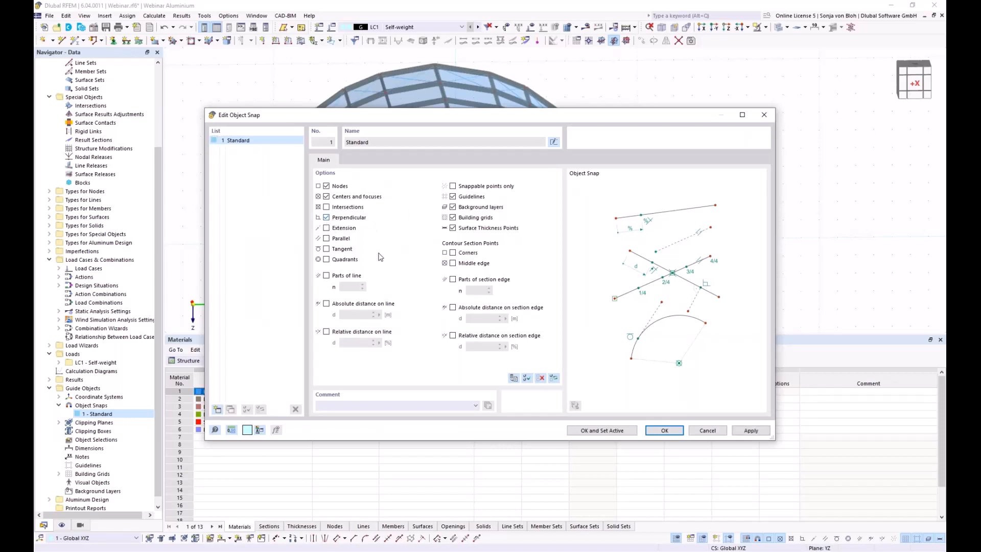
click(664, 430)
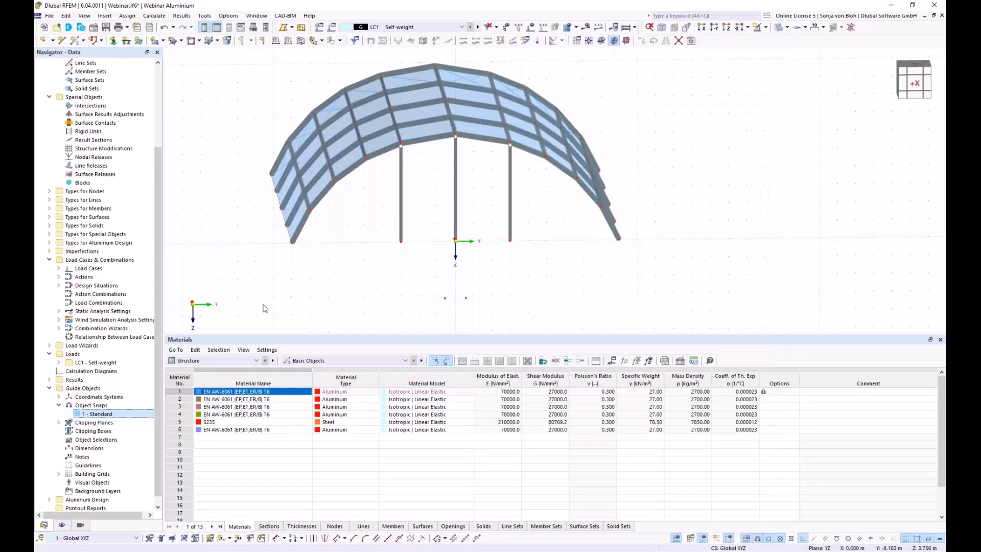
Start new beam member 129 with hinge 1 - Local xyz at member start.
click(73, 45)
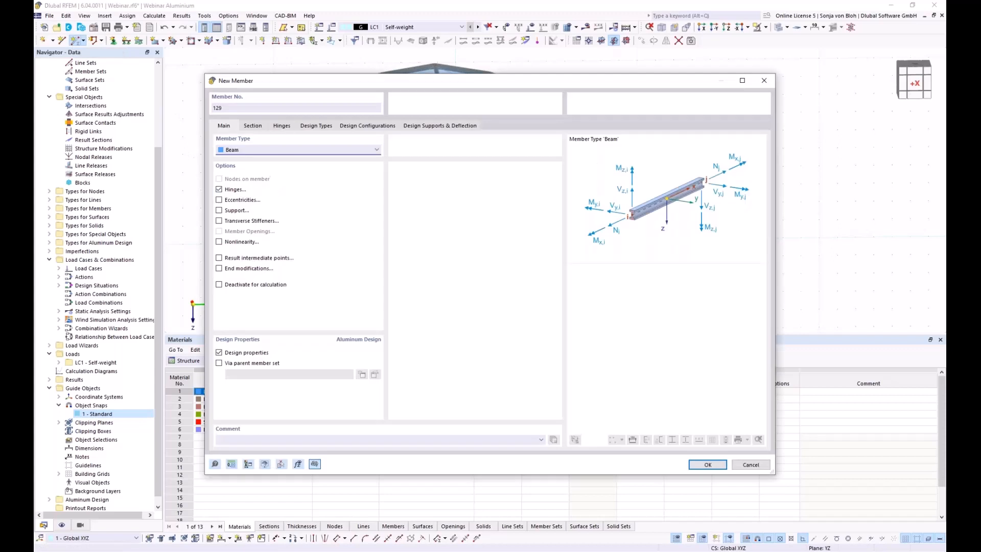
click(260, 128)
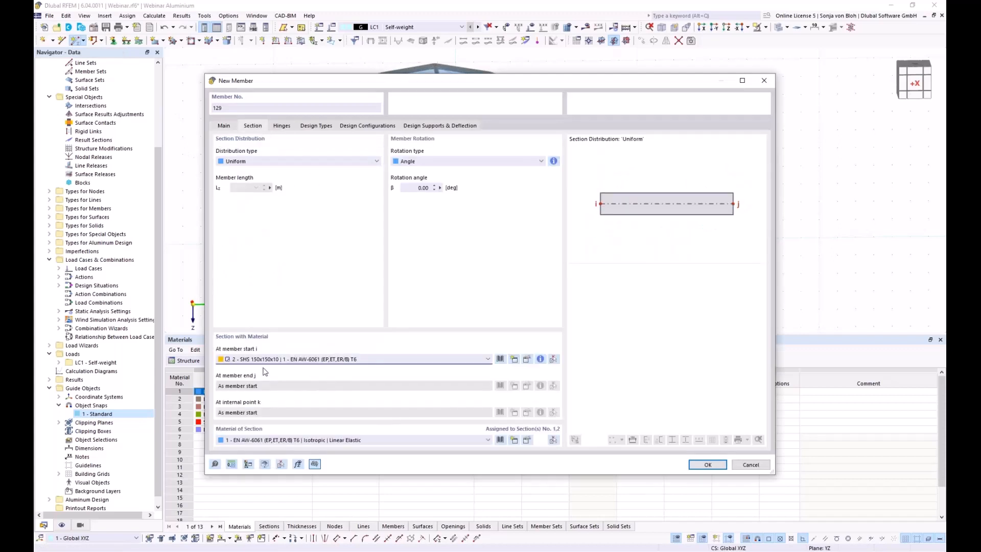
click(225, 126)
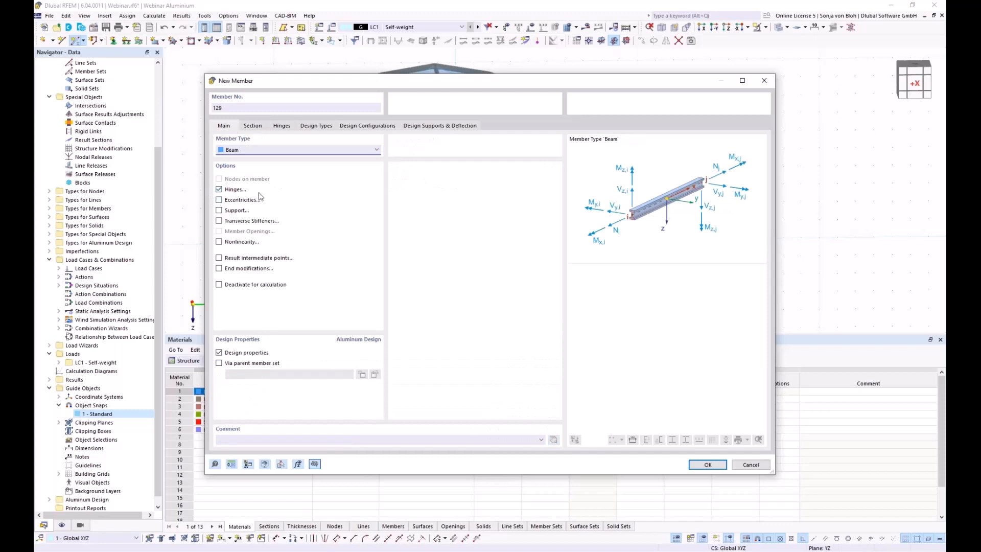
click(286, 128)
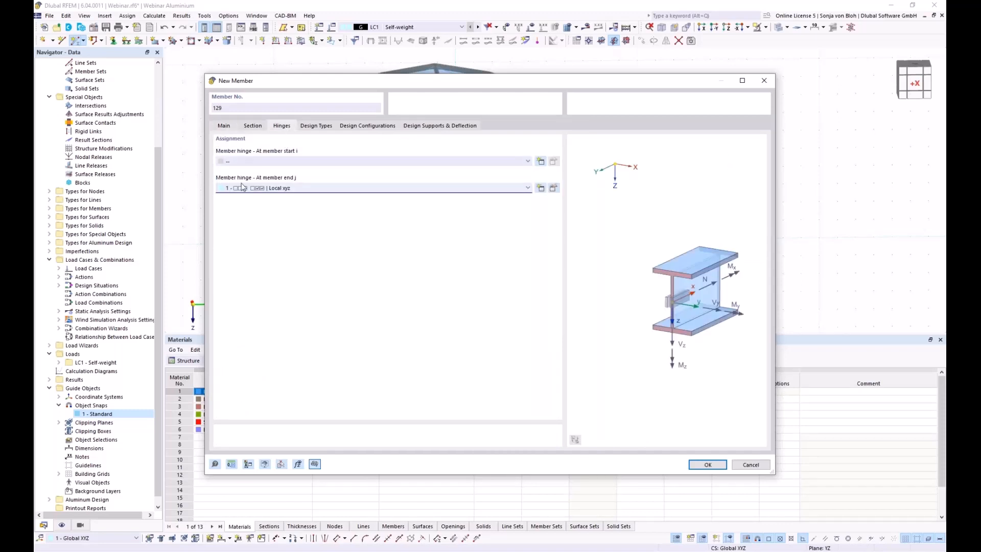
click(283, 162)
click(275, 177)
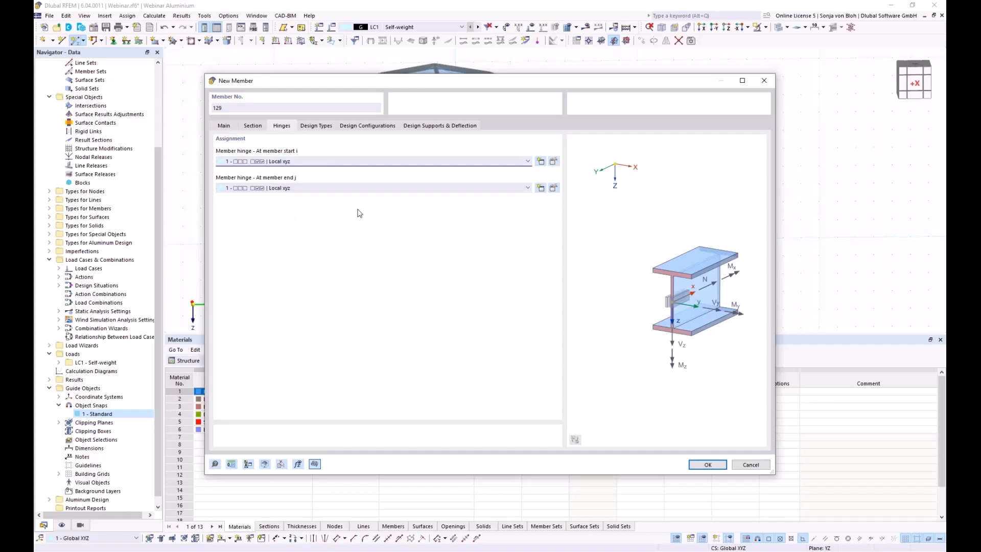
Draw crossbeams at Z -2.750 m linking the left, middle and right columns.
click(707, 465)
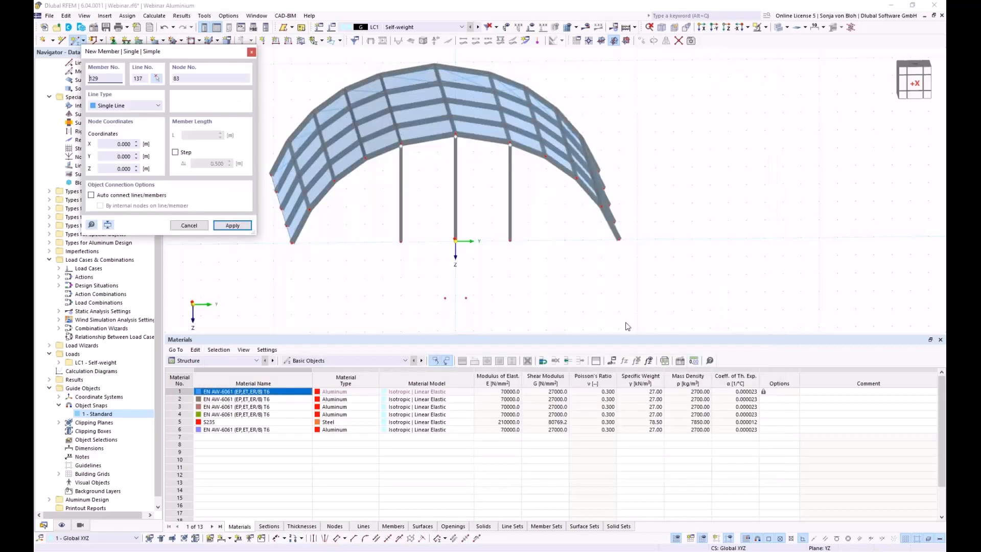
click(381, 175)
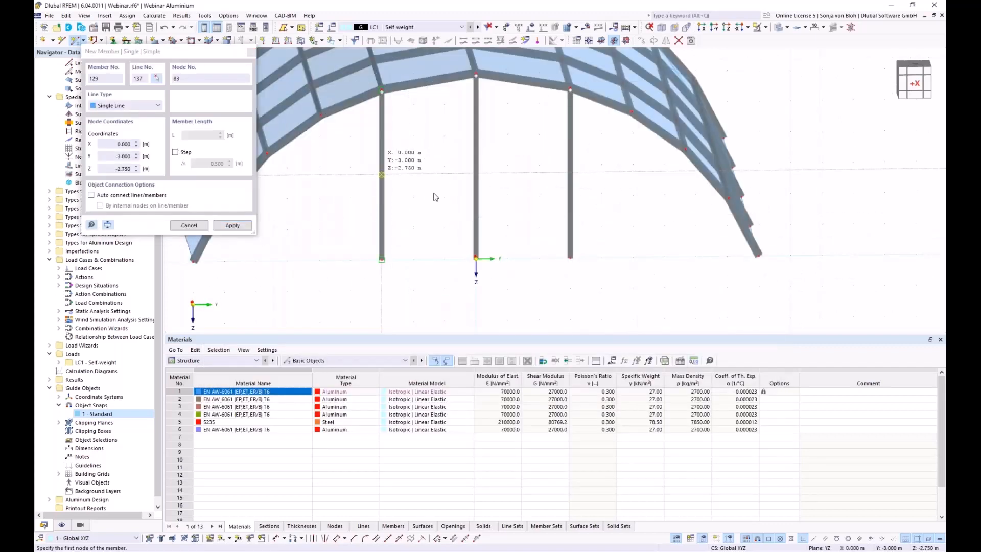
scroll(484, 179, up, 3)
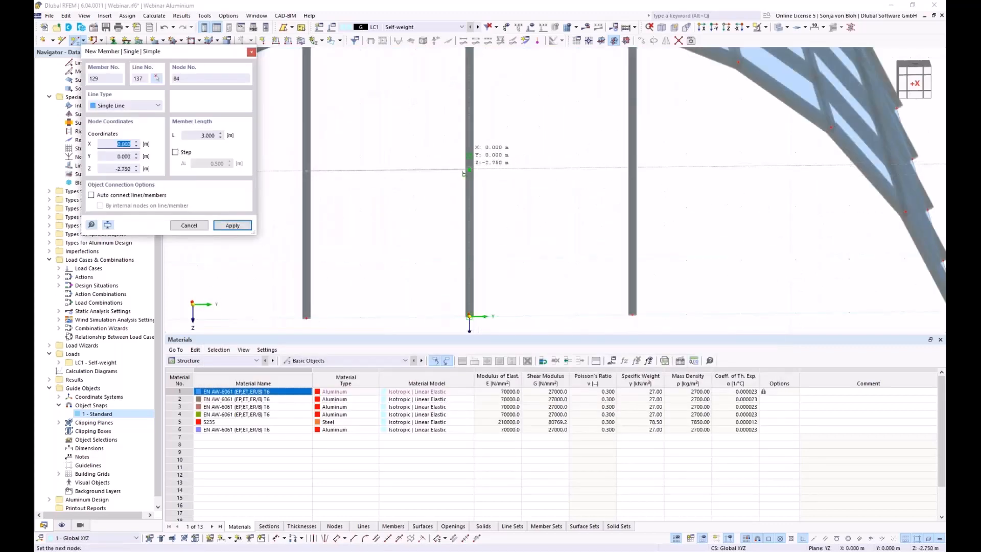
click(475, 173)
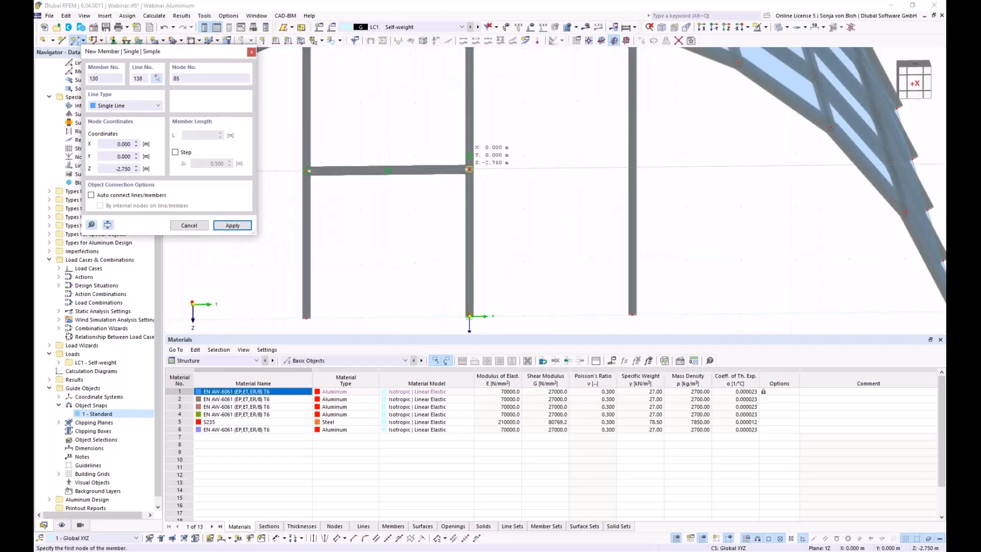
click(632, 168)
key(Escape)
From a near-frontal view, window-select the central frame's three columns and crossbeams.
scroll(415, 220, down, 4)
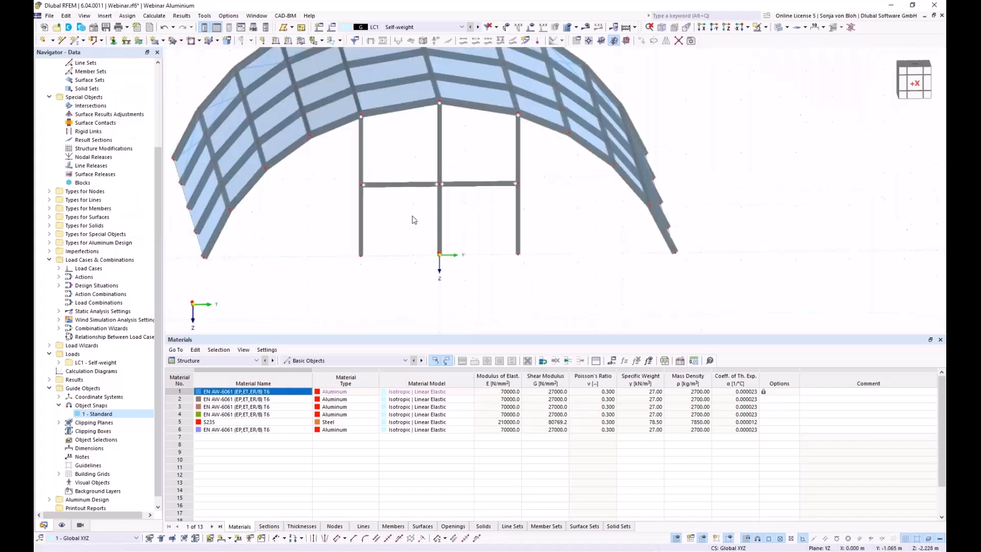
ctrl+middle_drag(389, 270, 481, 306)
scroll(407, 270, down, 3)
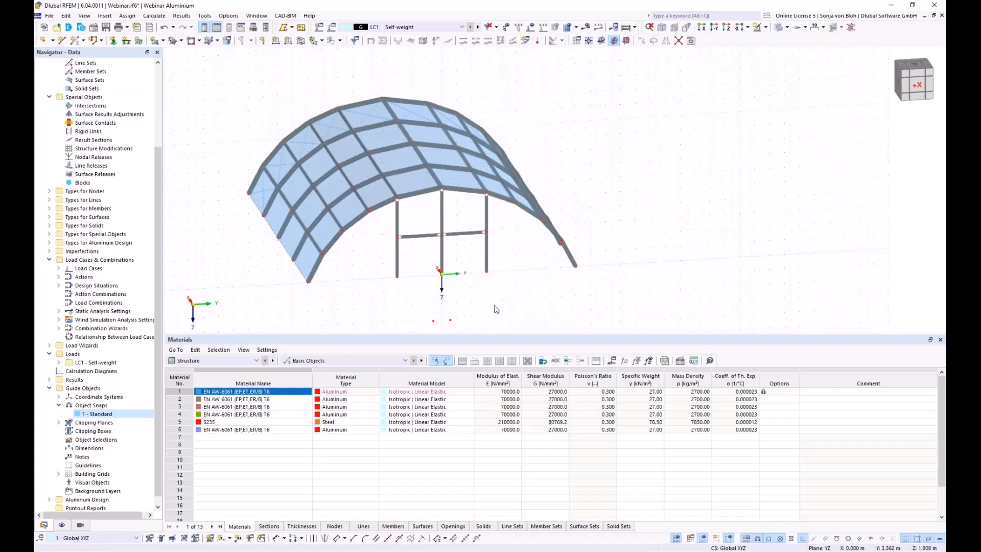
ctrl+middle_drag(486, 316, 457, 310)
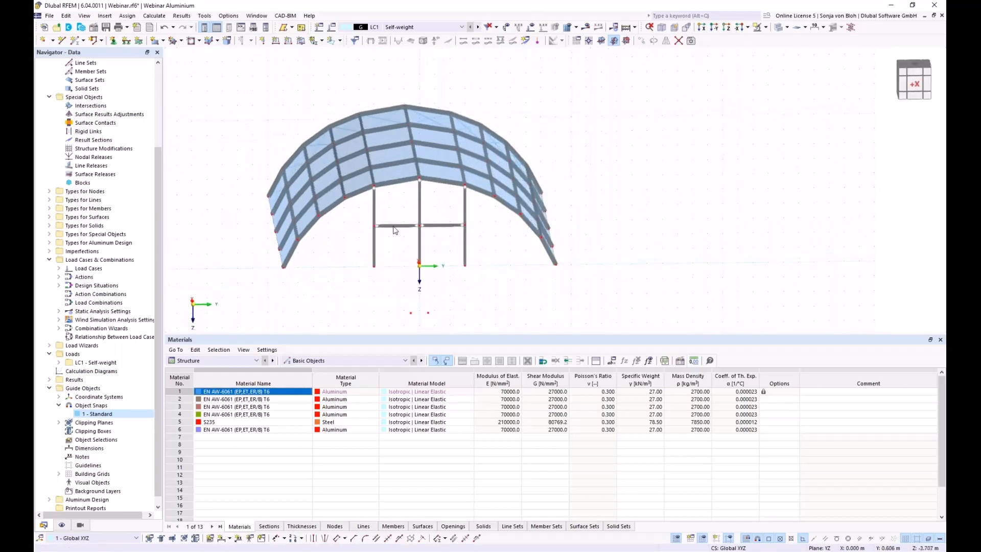
scroll(432, 112, up, 1)
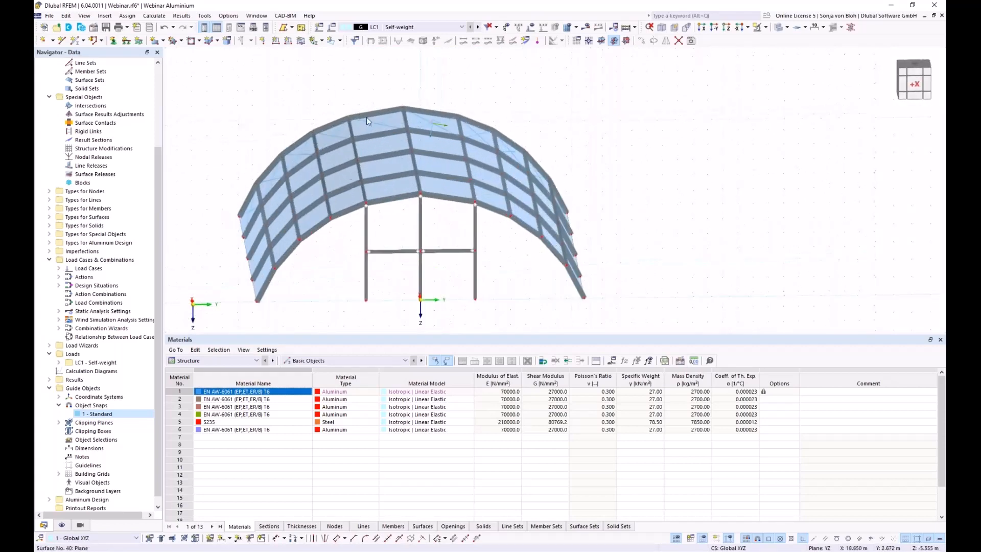
drag(494, 286, 340, 245)
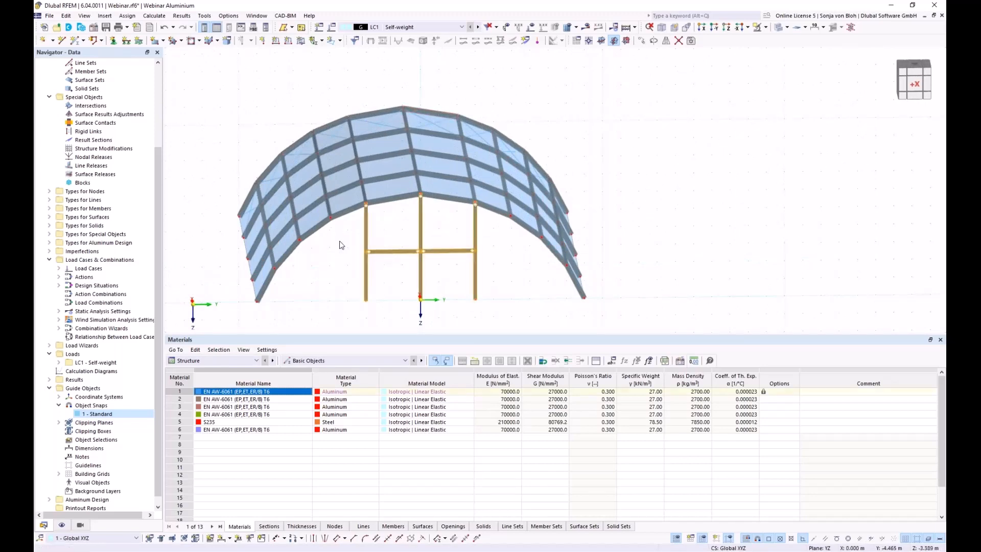
click(644, 46)
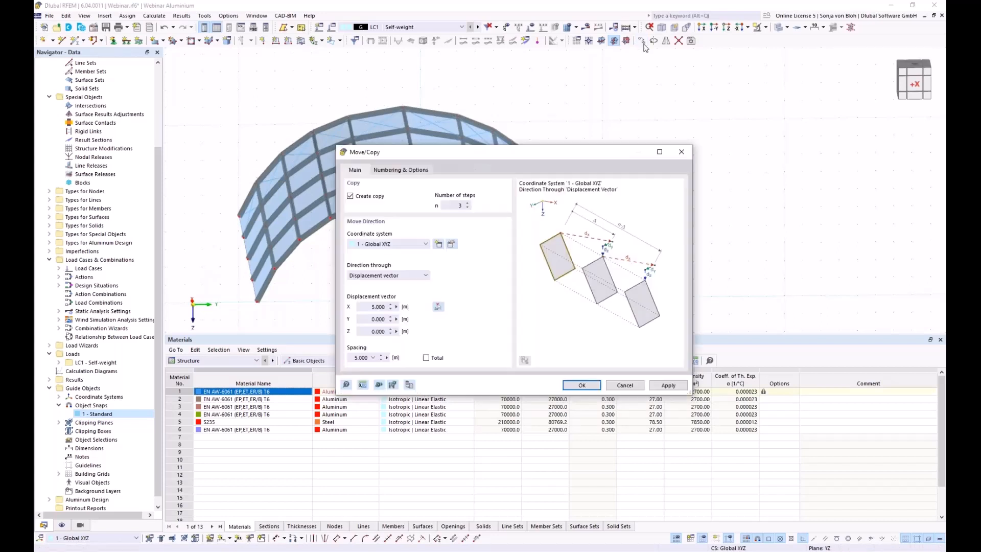
Copy the door frame once, 20 m along X, using a two-node displacement vector.
double_click(452, 206)
text(1)
click(438, 308)
scroll(424, 190, up, 5)
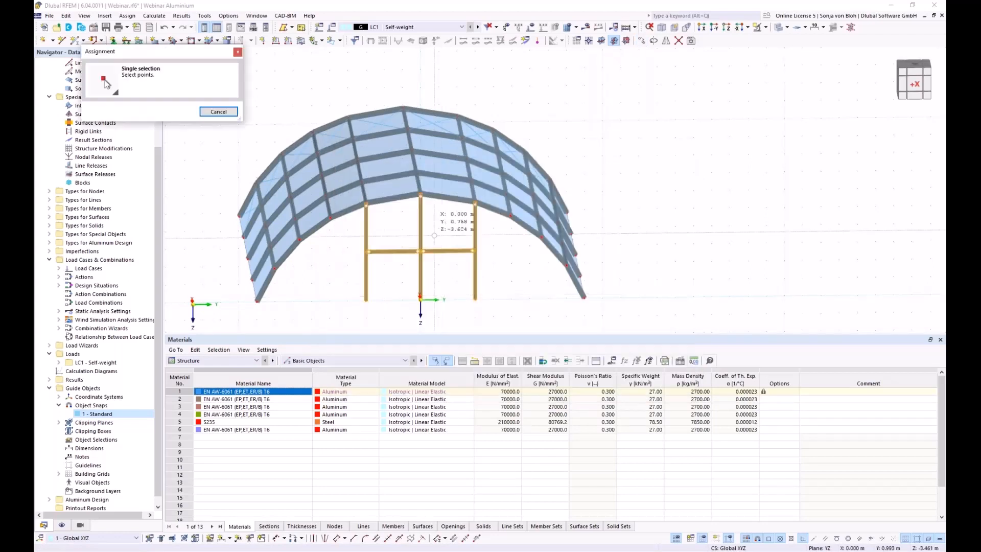
click(419, 188)
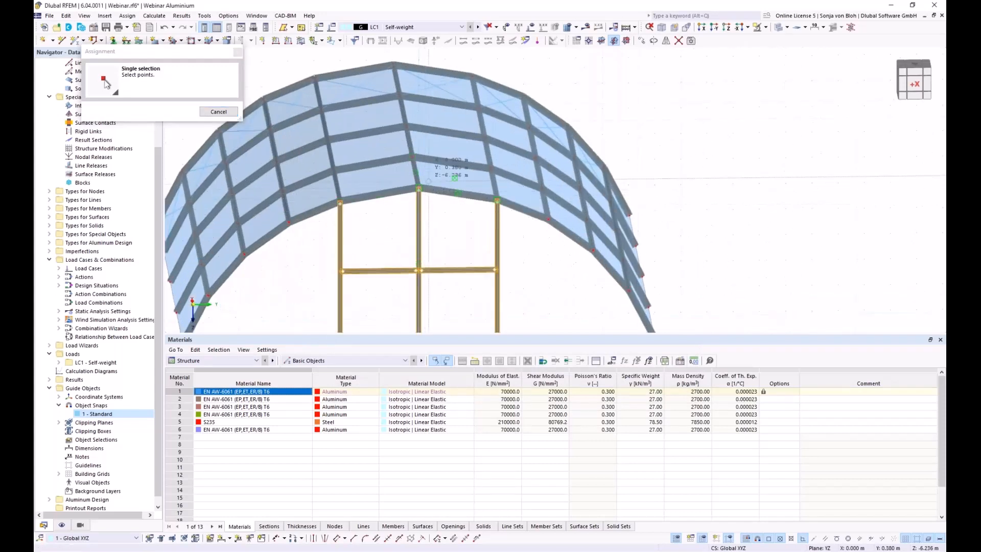
click(393, 65)
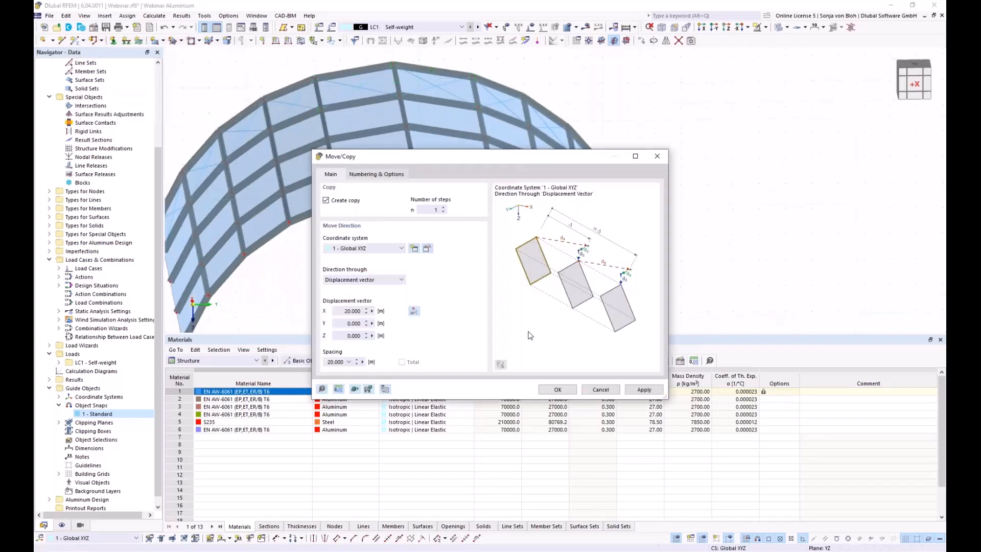
click(558, 390)
scroll(418, 275, down, 3)
ctrl+middle_drag(418, 275, 362, 267)
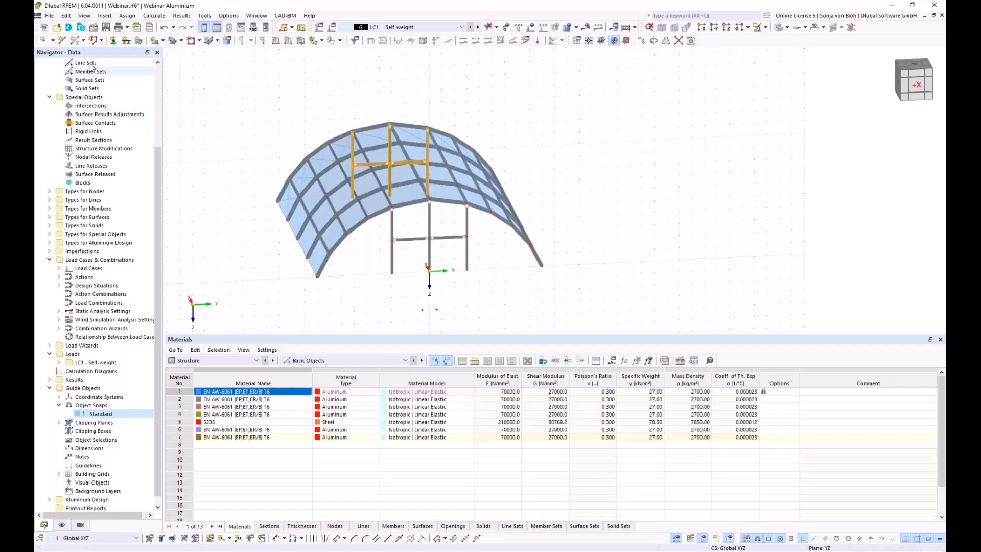
Draw a base line between the front arch's left and right base nodes.
click(62, 41)
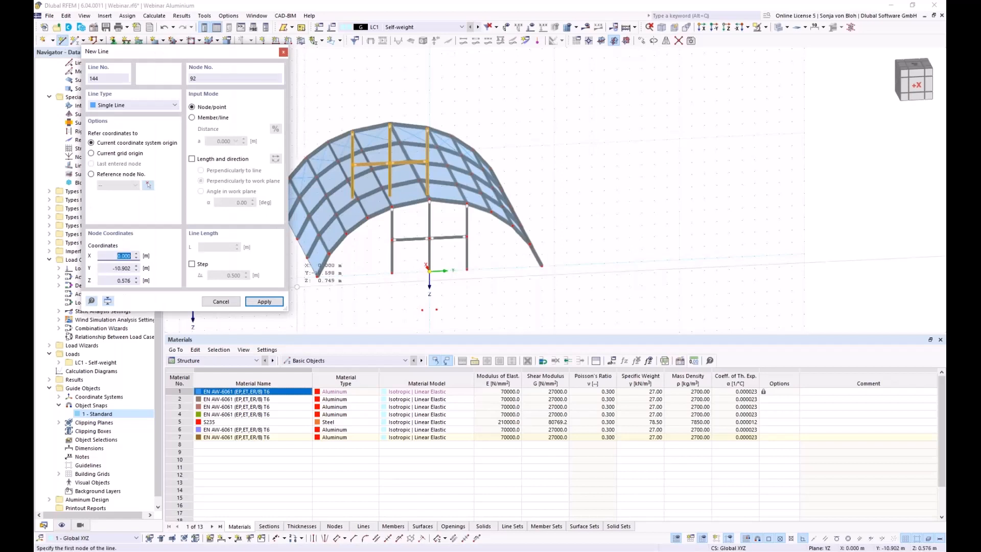
click(318, 276)
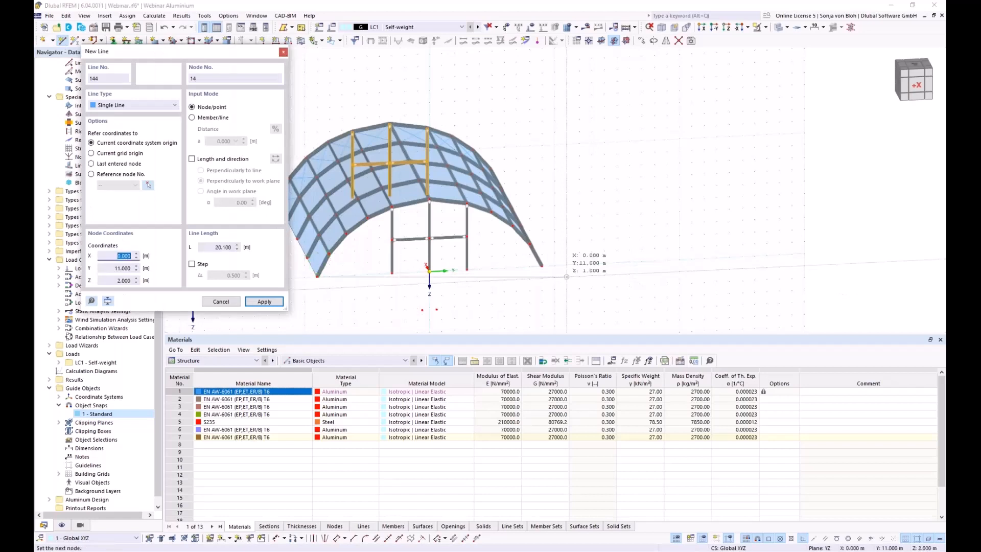
click(539, 267)
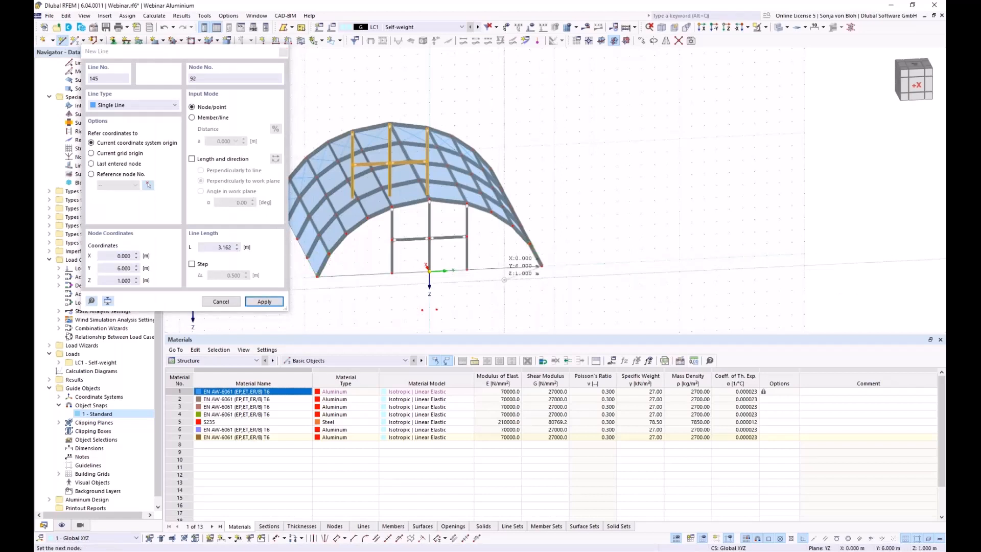
key(Escape)
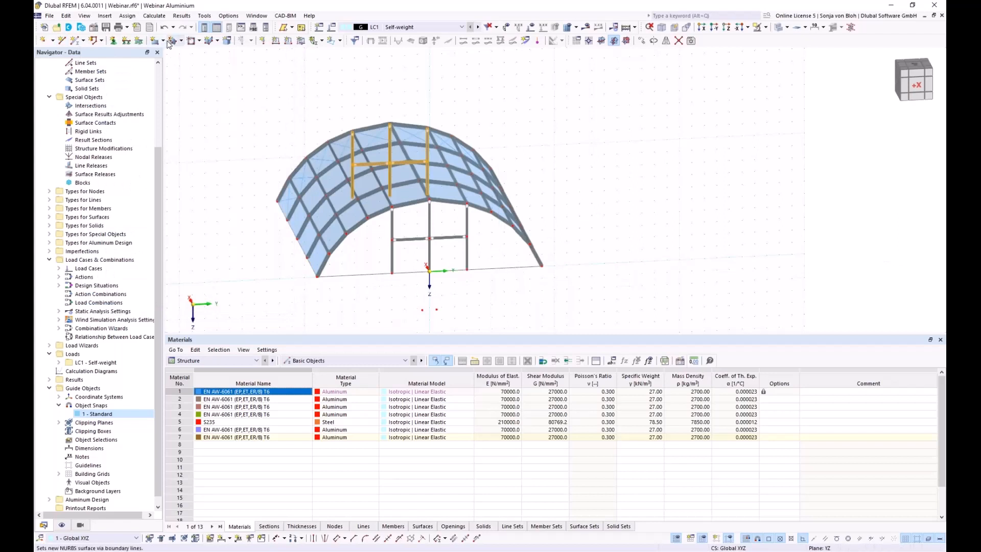
Fill the front arch with a boundary-line surface transferring loads in x & y stripes.
click(163, 40)
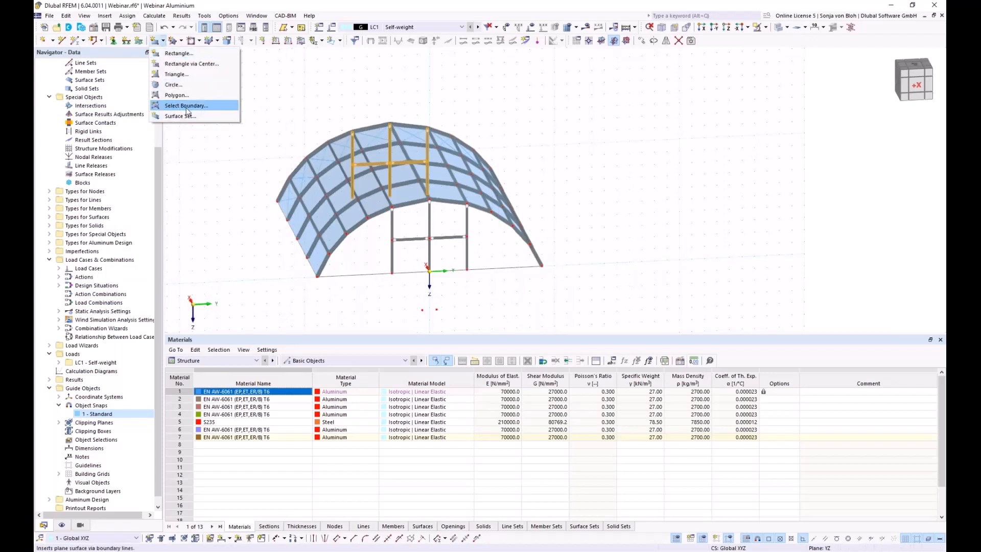
click(186, 108)
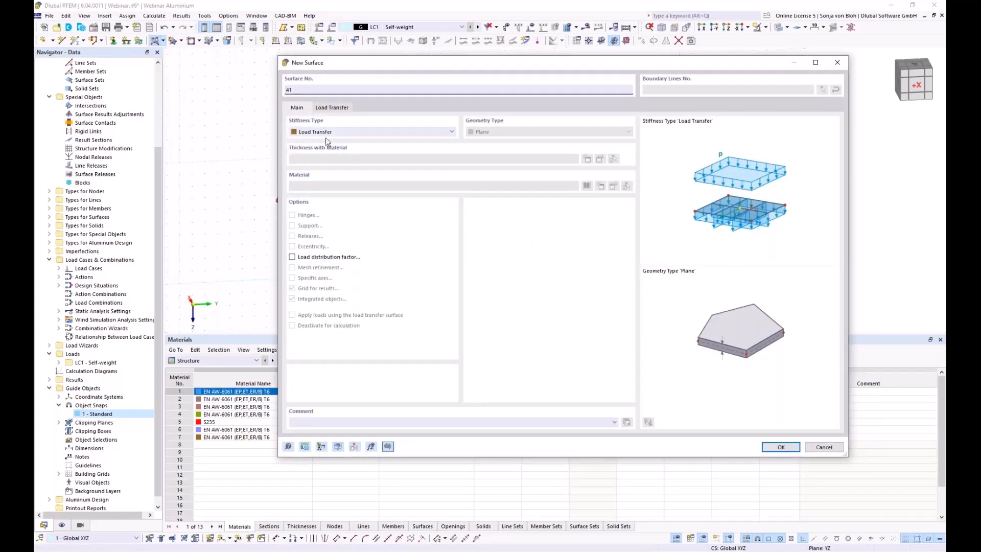
click(343, 109)
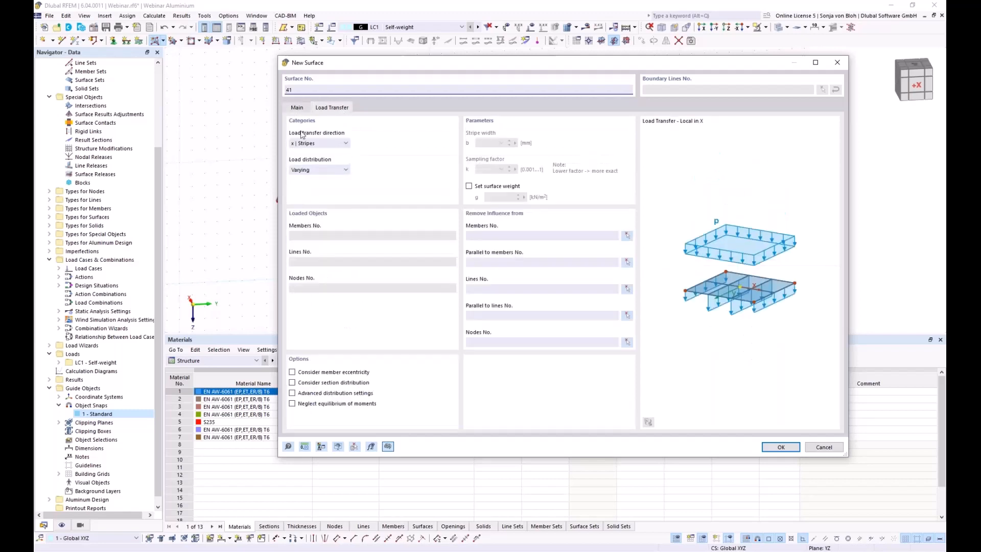
click(325, 143)
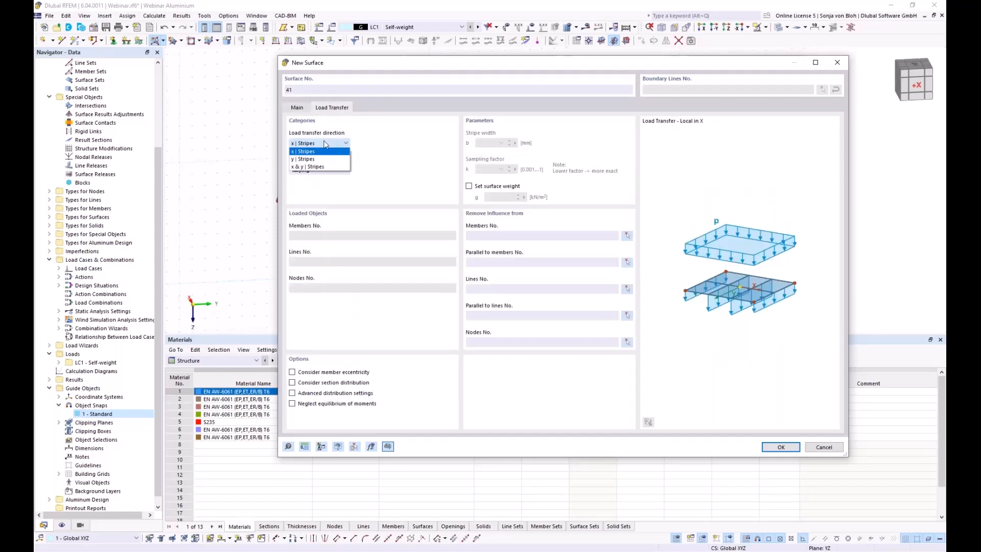
click(305, 168)
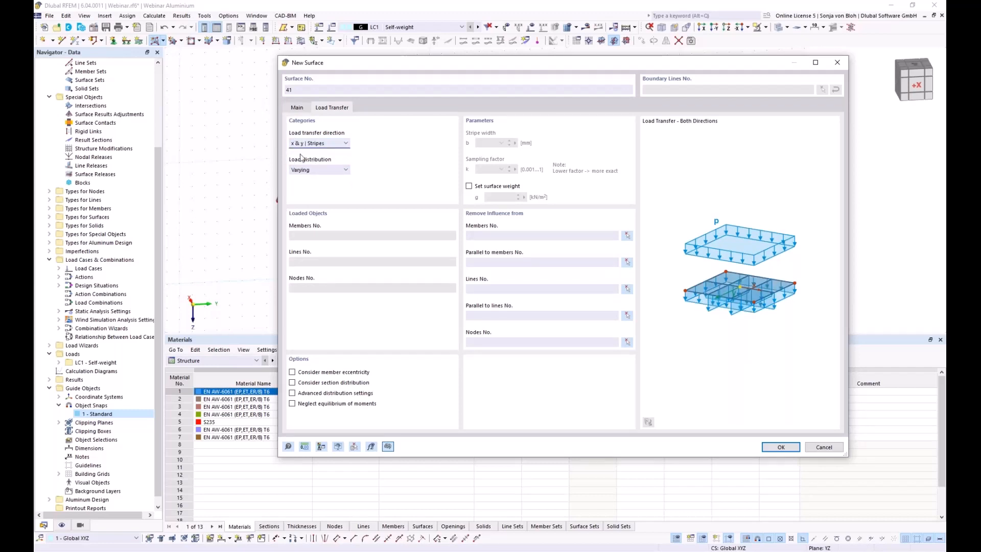
click(775, 448)
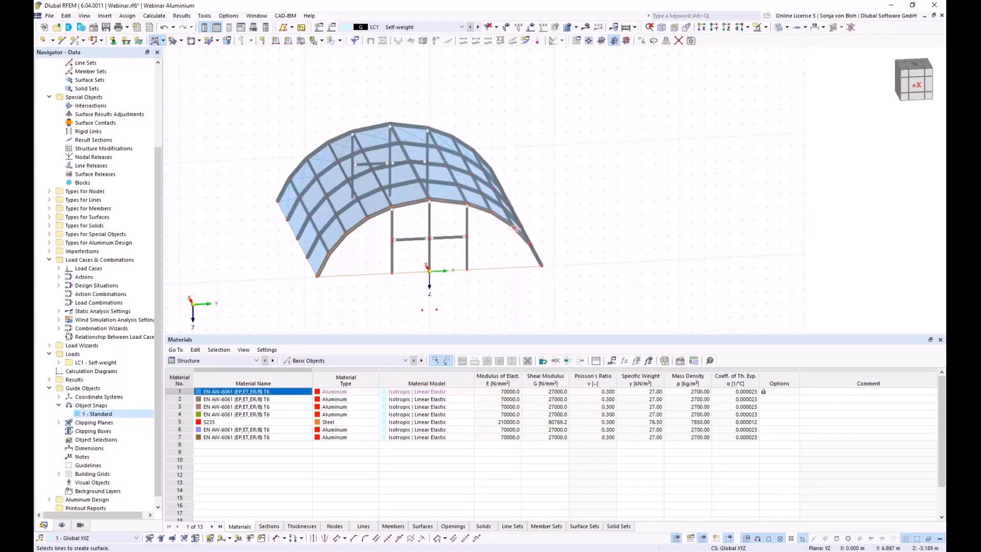
click(533, 253)
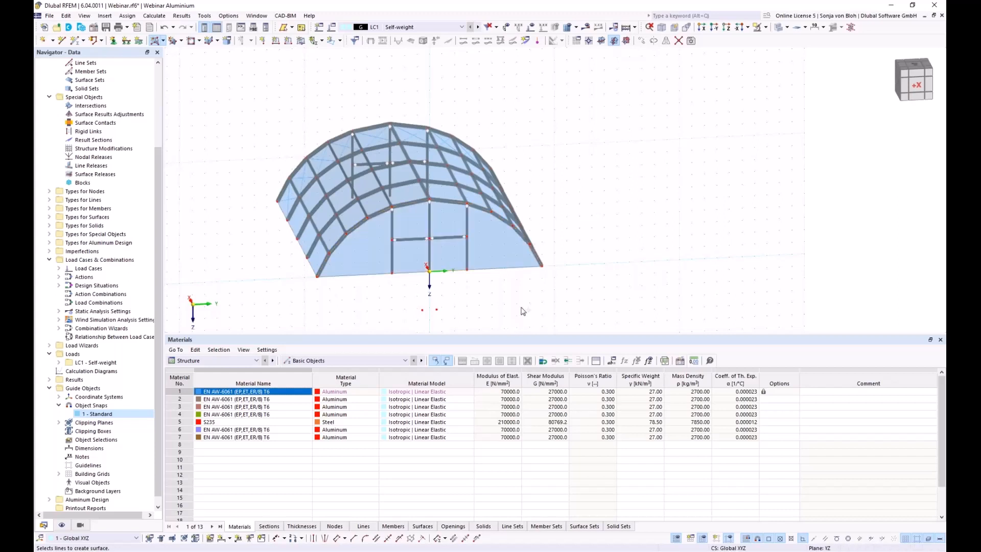
key(Escape)
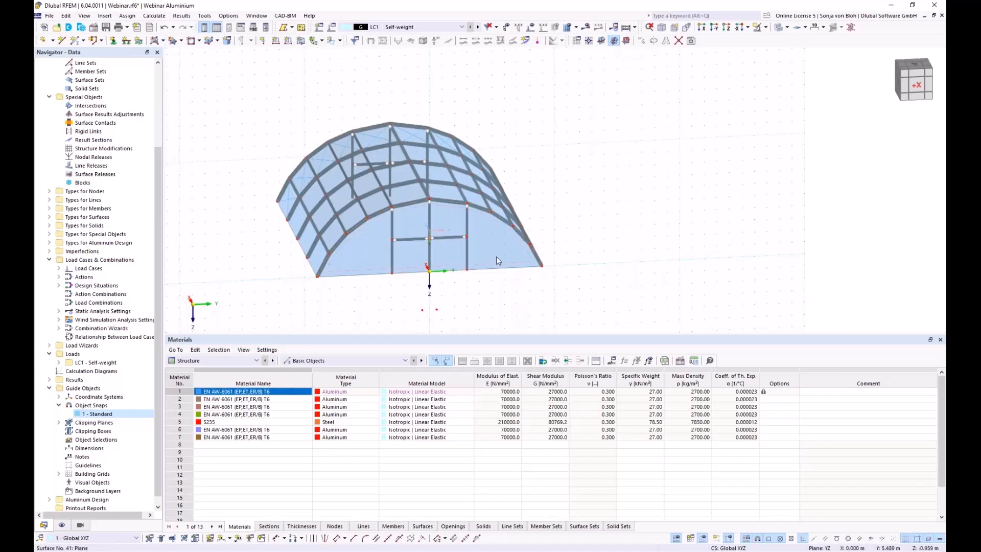
click(496, 256)
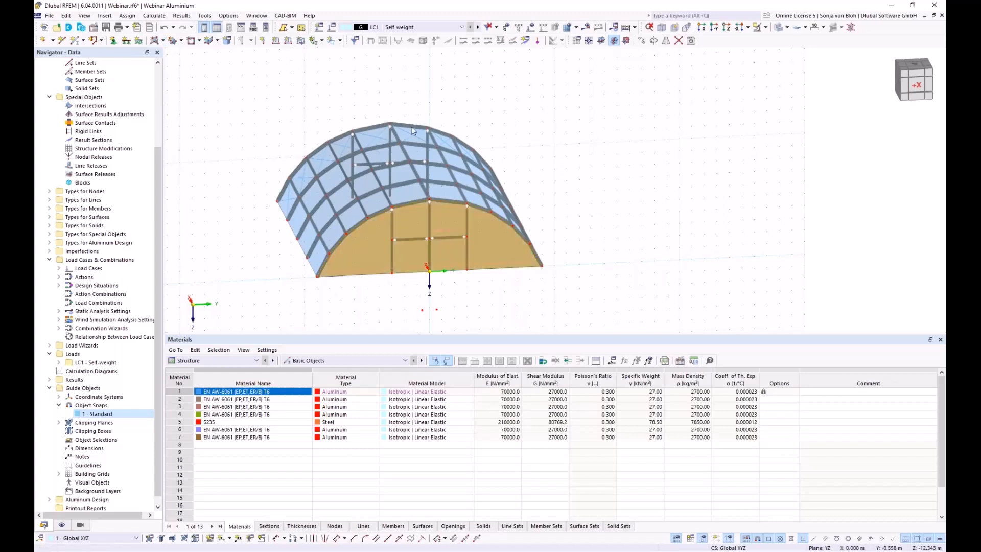
Copy the front end surface once, 20 m along X, to close the far end.
click(642, 41)
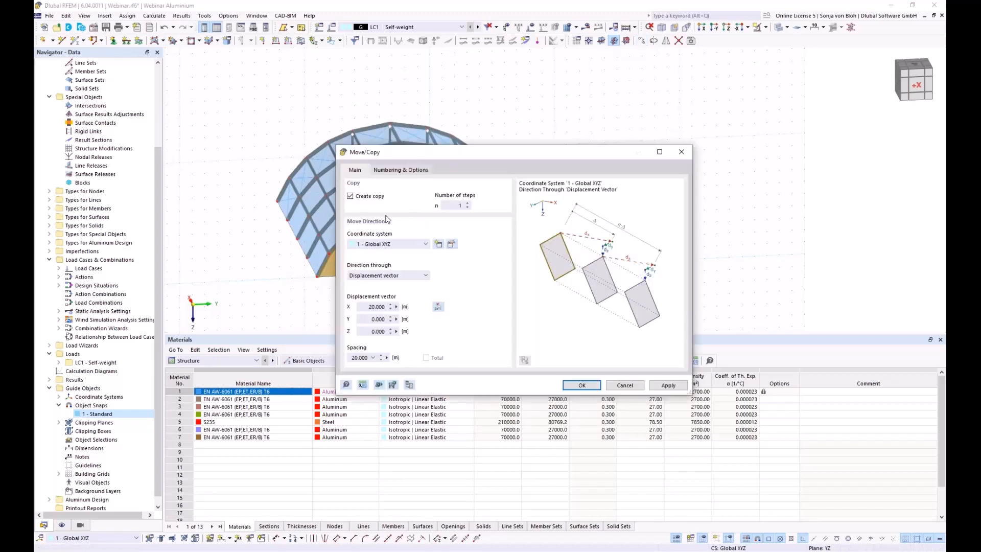
click(438, 307)
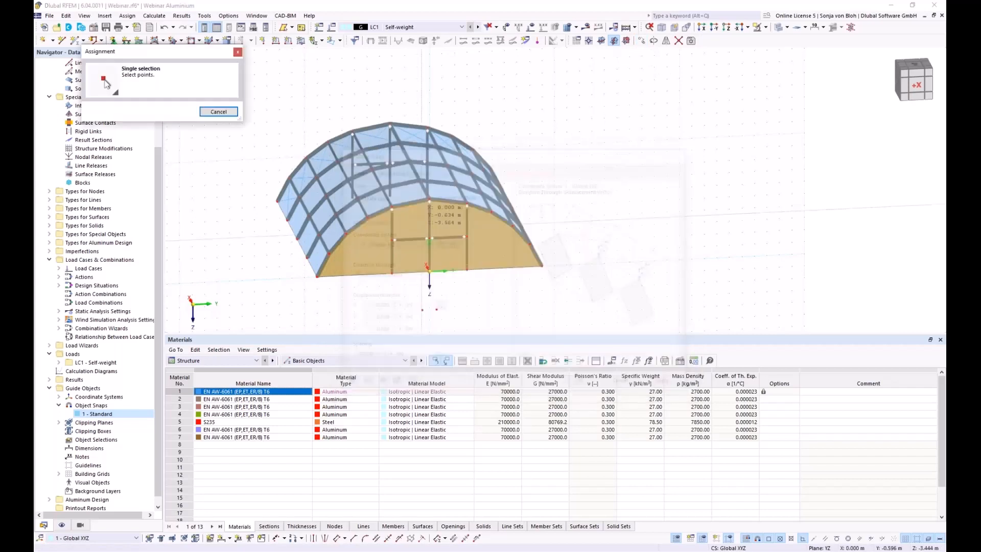
click(429, 199)
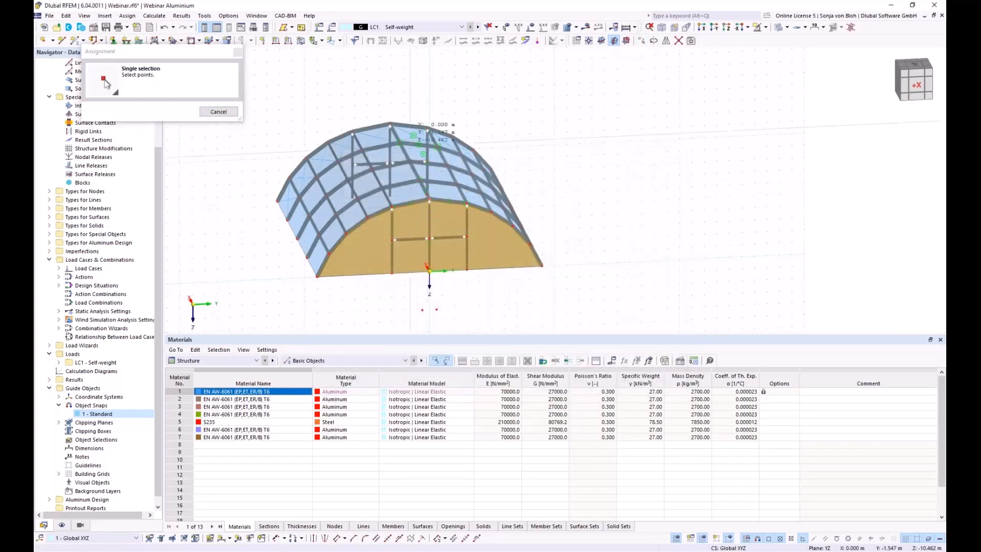
click(391, 124)
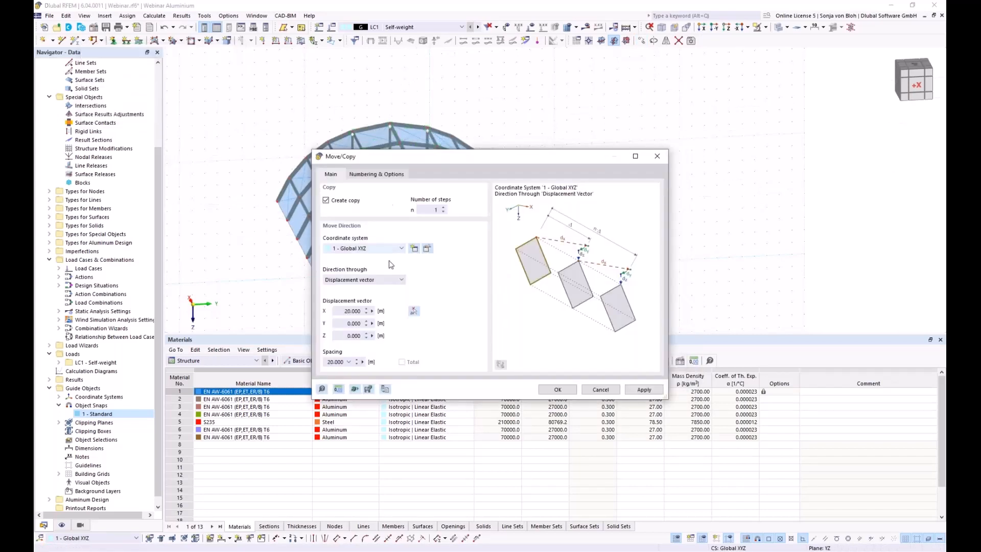
click(552, 390)
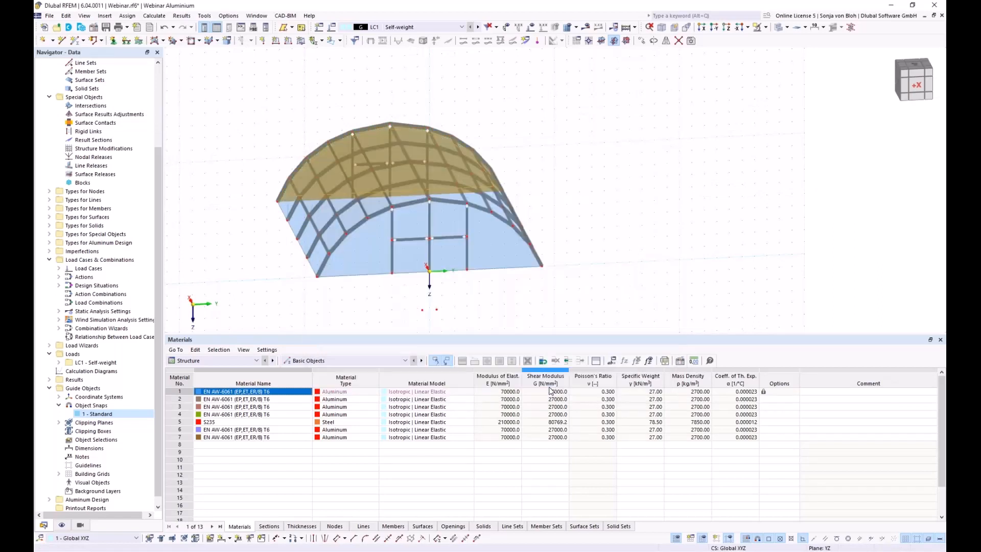
ctrl+middle_drag(464, 321, 409, 319)
click(409, 319)
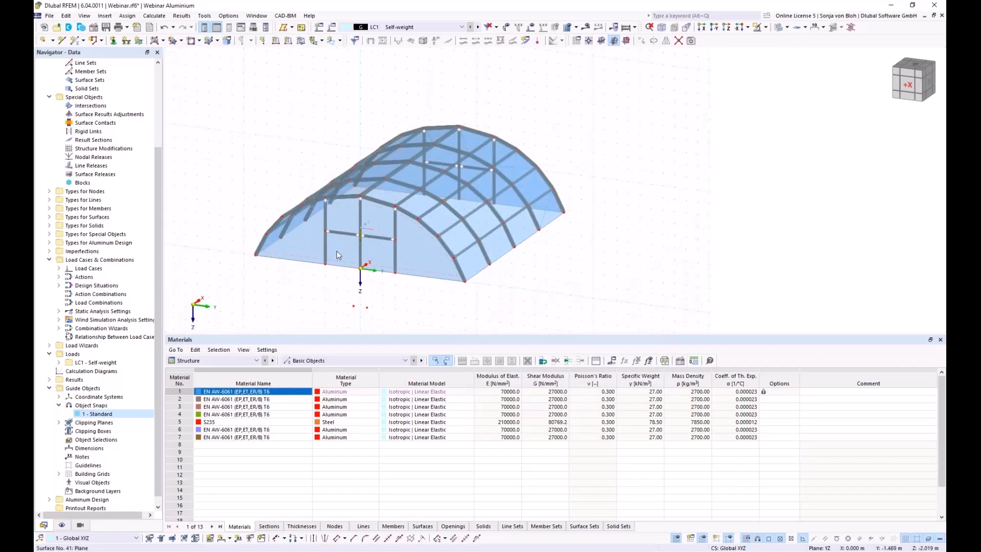
scroll(336, 252, up, 1)
scroll(336, 252, up, 1)
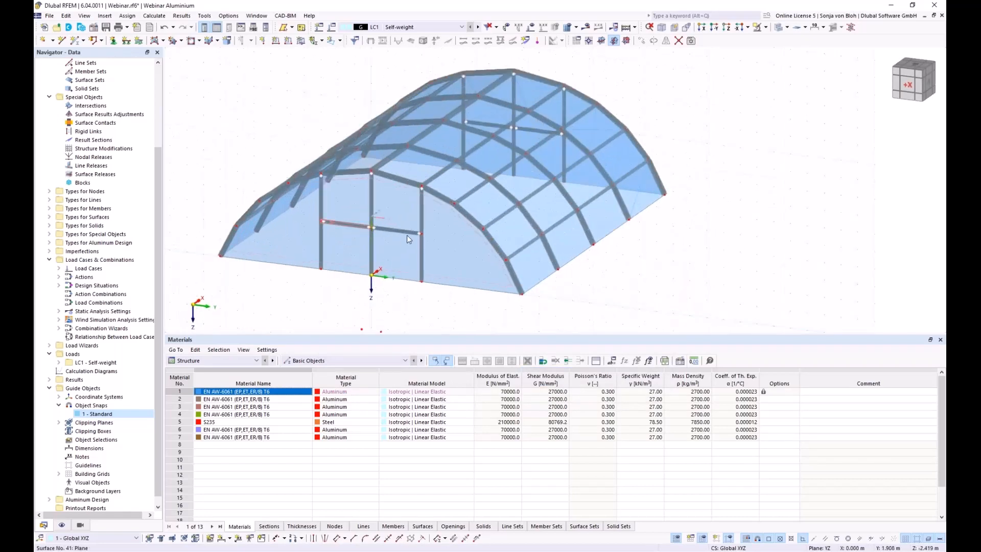
Exclude members 129 and 130 from surface 41's load transfer.
double_click(458, 250)
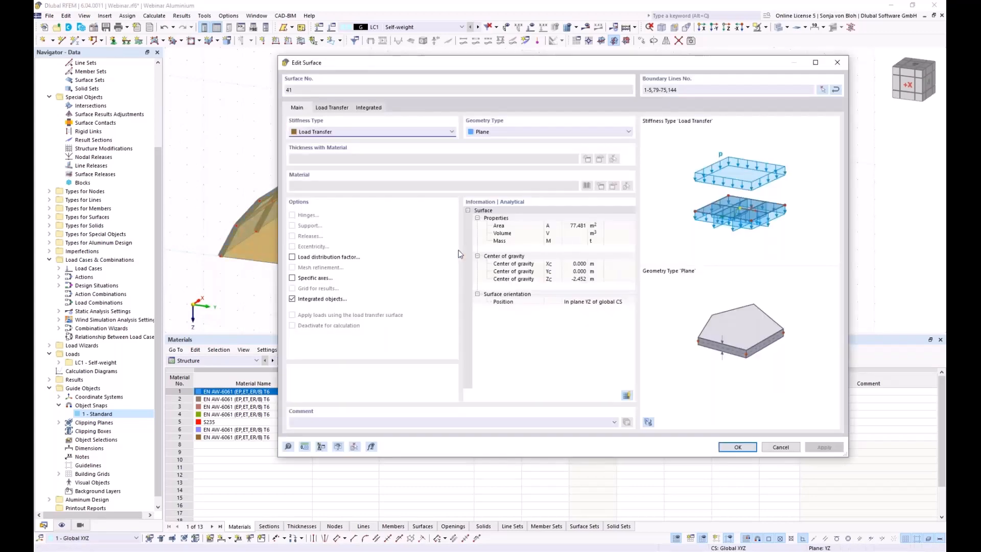
click(342, 109)
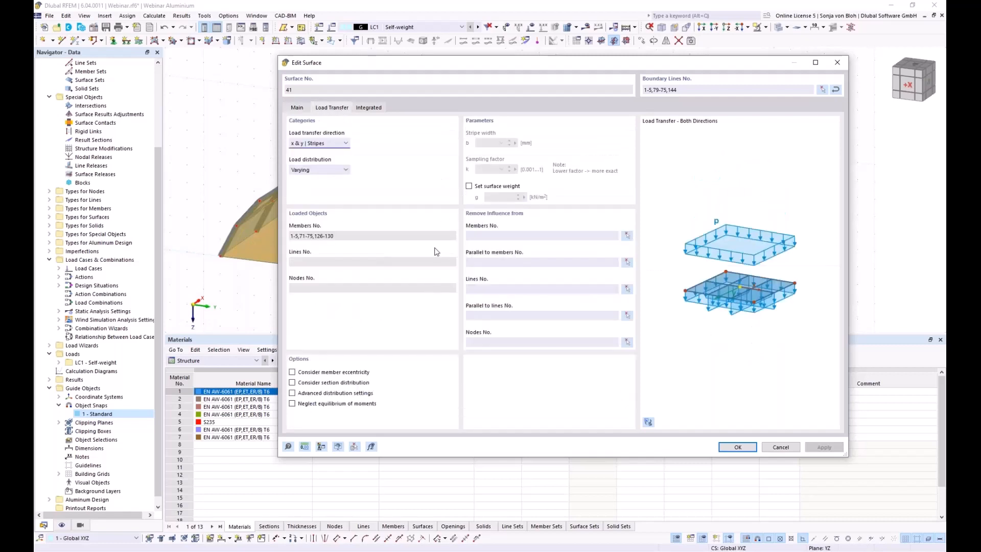
click(630, 236)
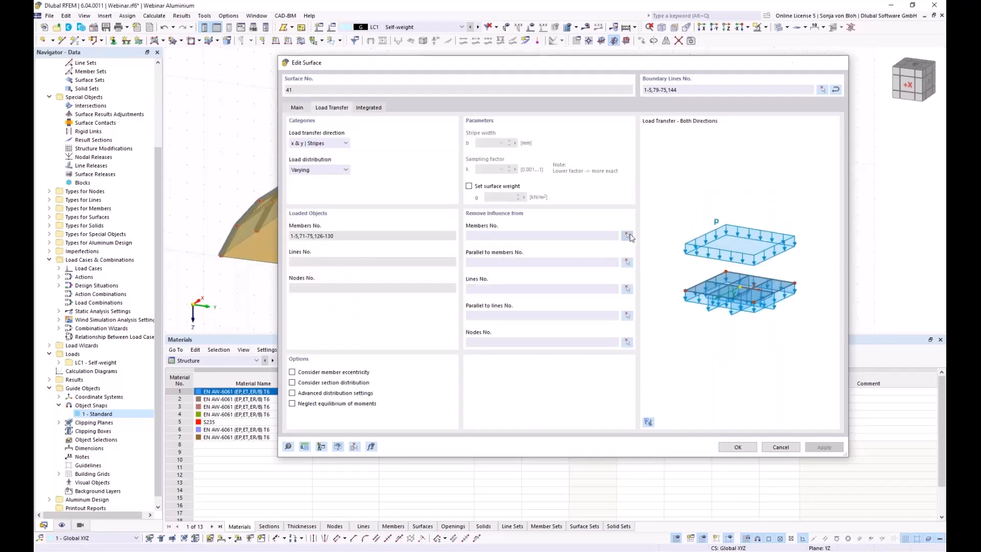
click(356, 226)
click(382, 229)
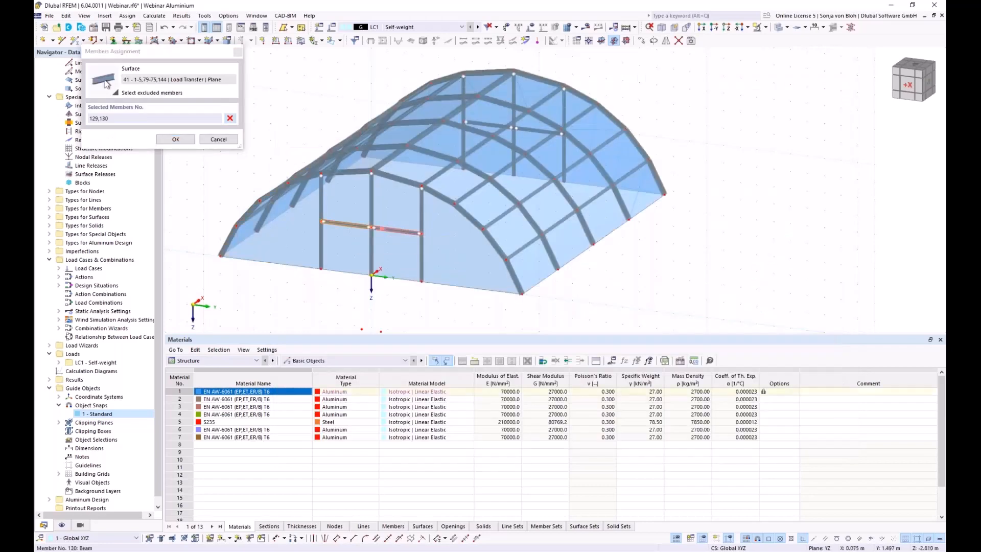
click(175, 139)
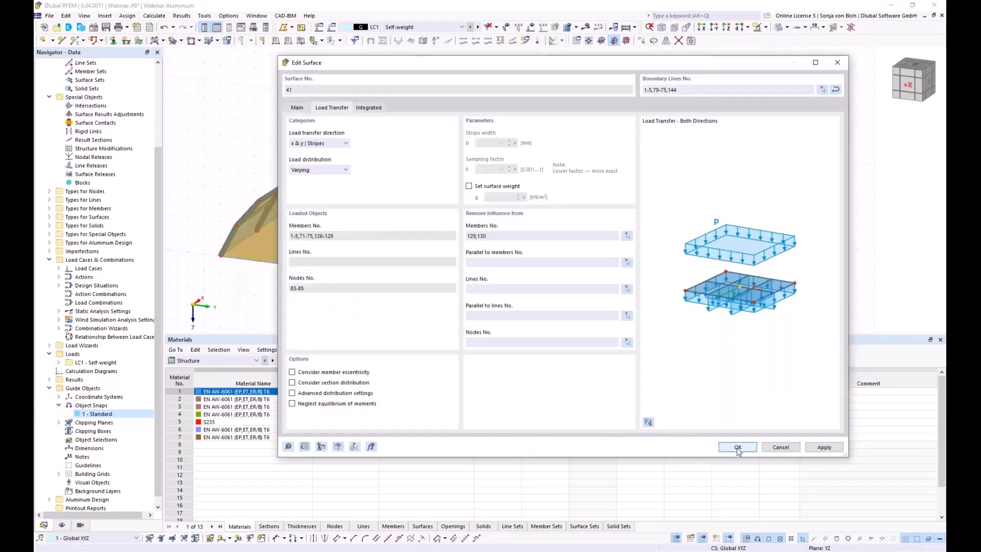
click(738, 448)
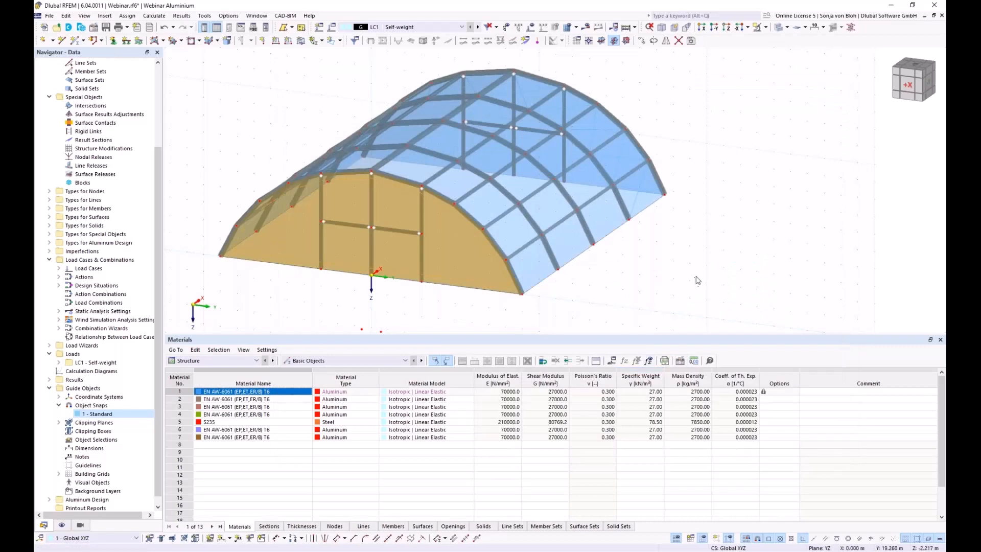
On the opposite end wall, exclude members 134 and 135 from surface 42's load transfer.
ctrl+middle_drag(748, 306, 508, 307)
double_click(459, 262)
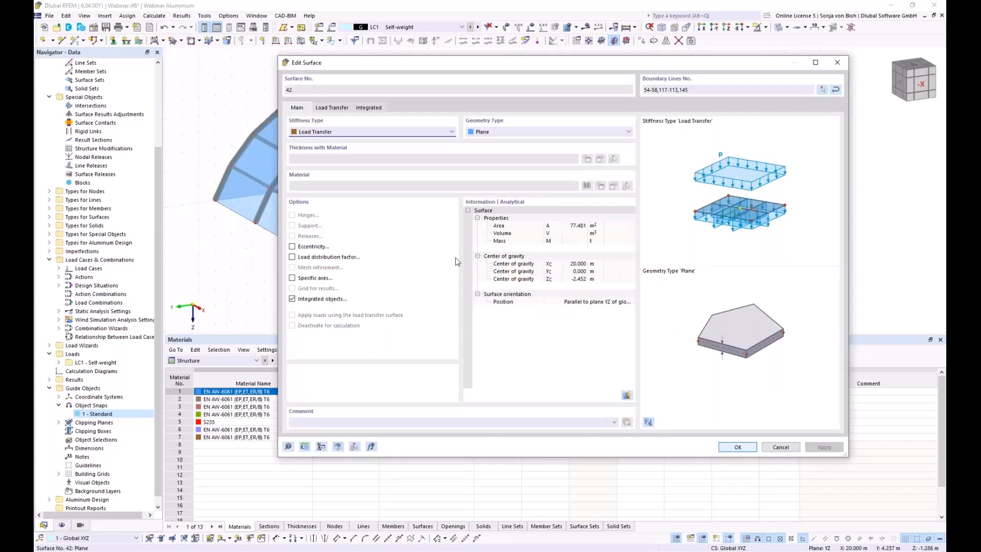
click(333, 108)
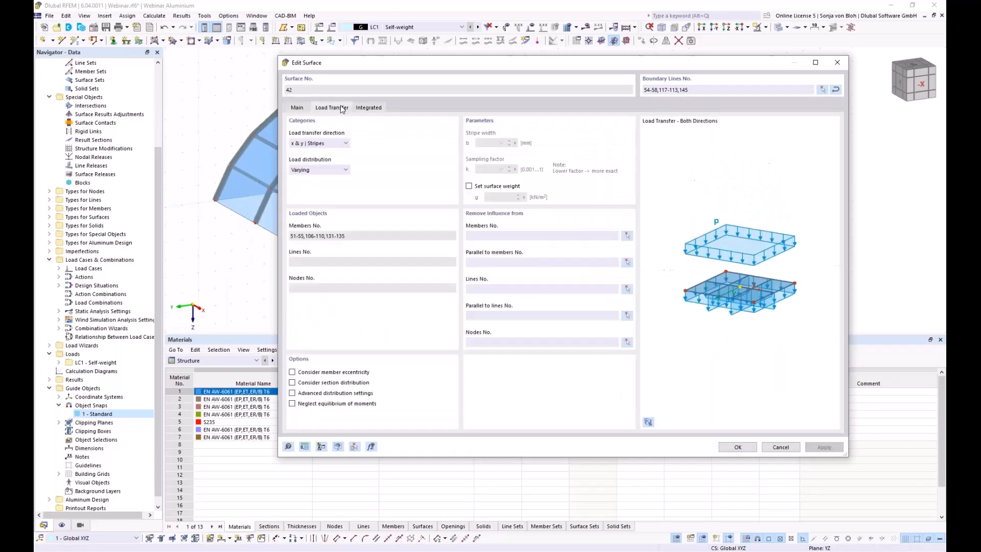
click(628, 238)
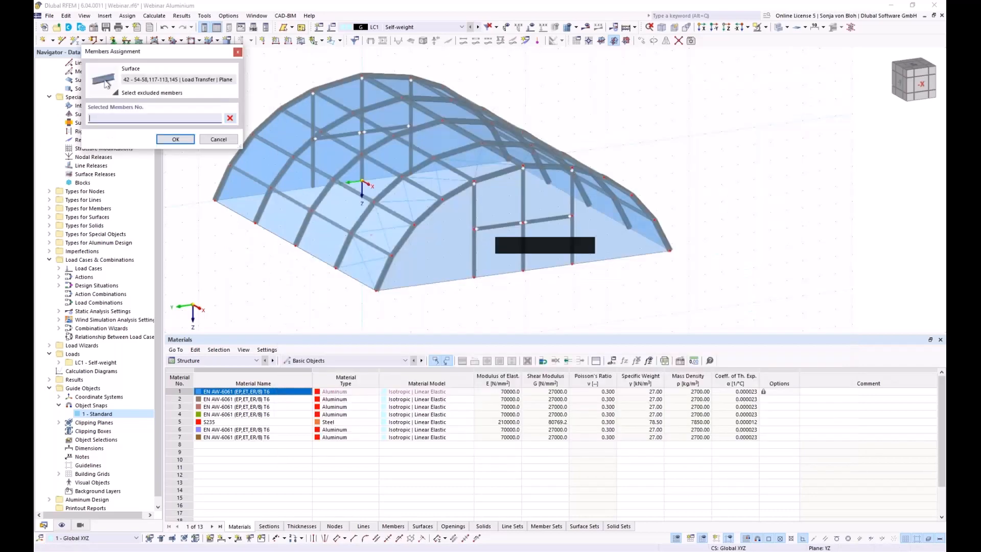
click(496, 226)
click(558, 218)
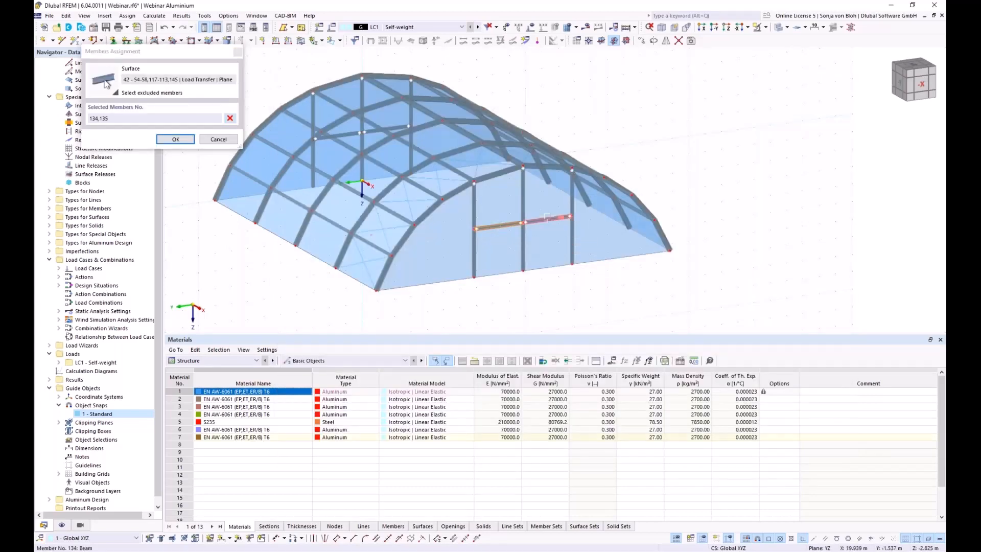
click(175, 139)
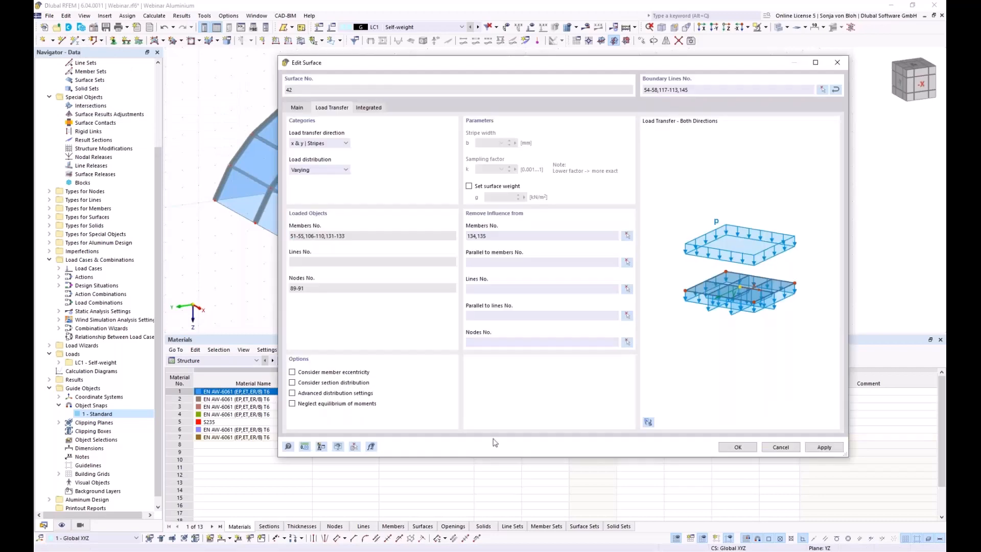
click(737, 447)
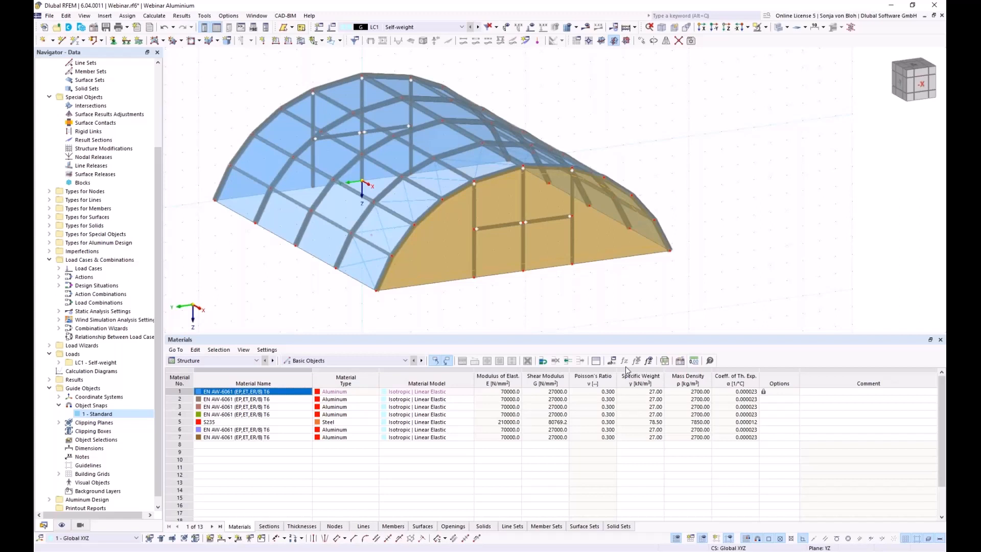
From the side elevation, assign hinged nodal supports to all base nodes.
click(691, 41)
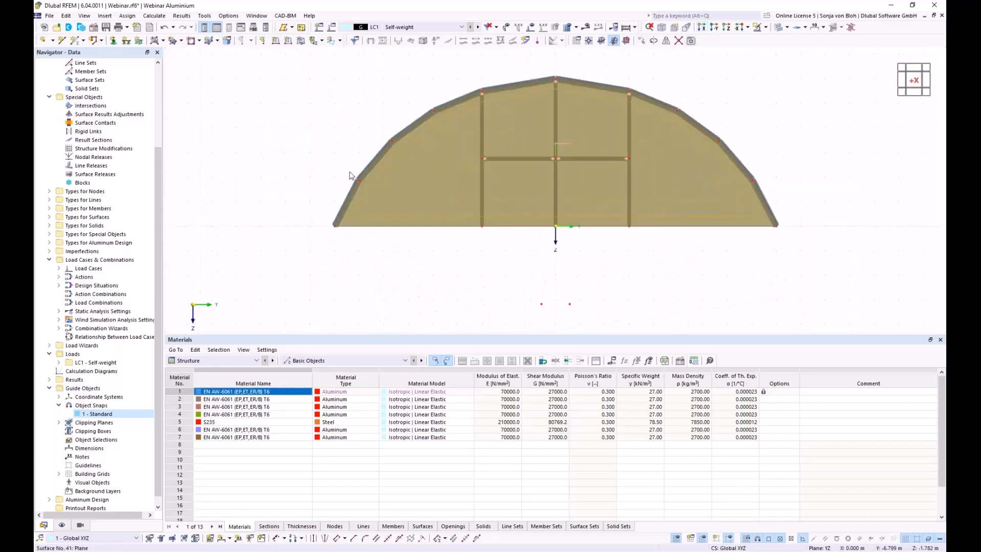
click(113, 44)
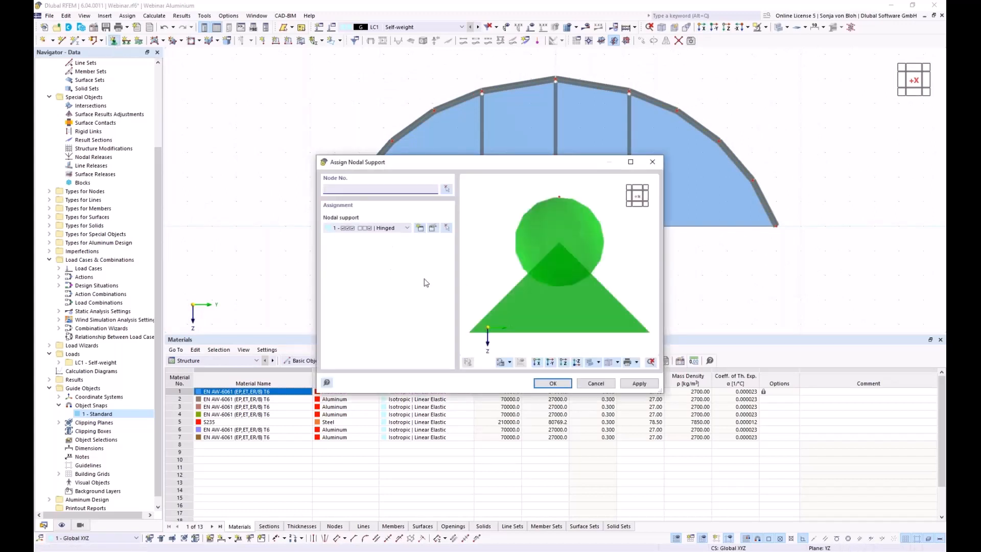
click(559, 384)
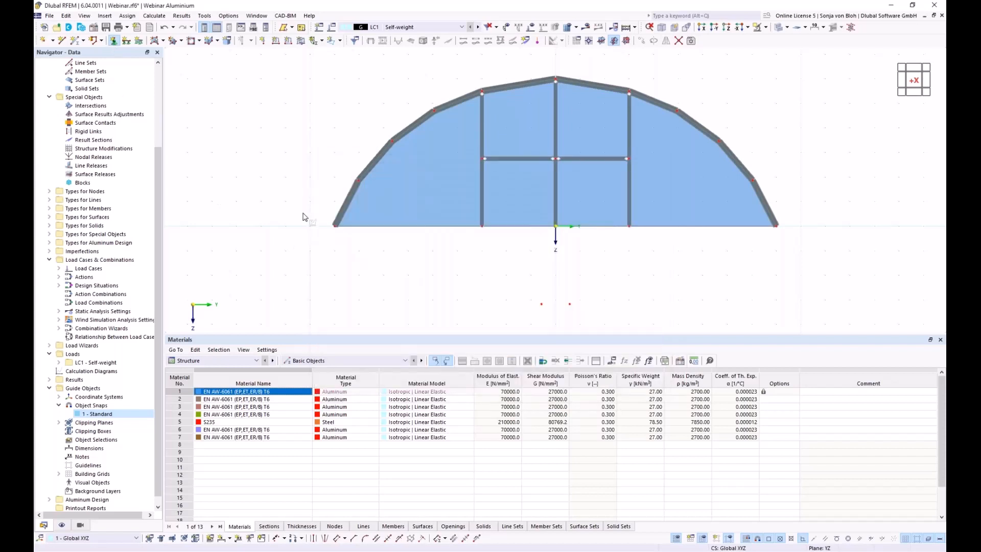
drag(302, 213, 834, 271)
ctrl+middle_drag(434, 285, 452, 300)
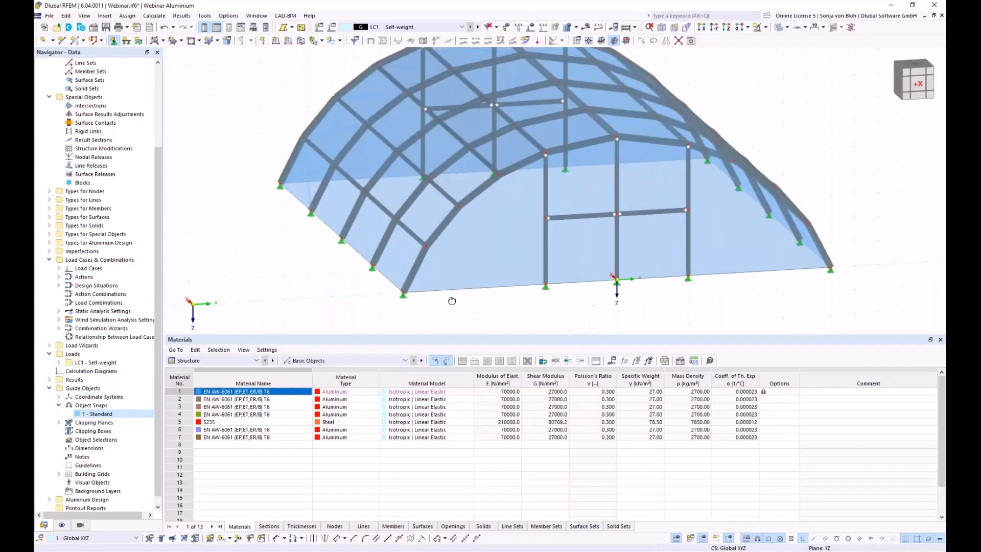
Finish the supports and review load case LC1 Self-weight without changing it.
key(Escape)
click(59, 268)
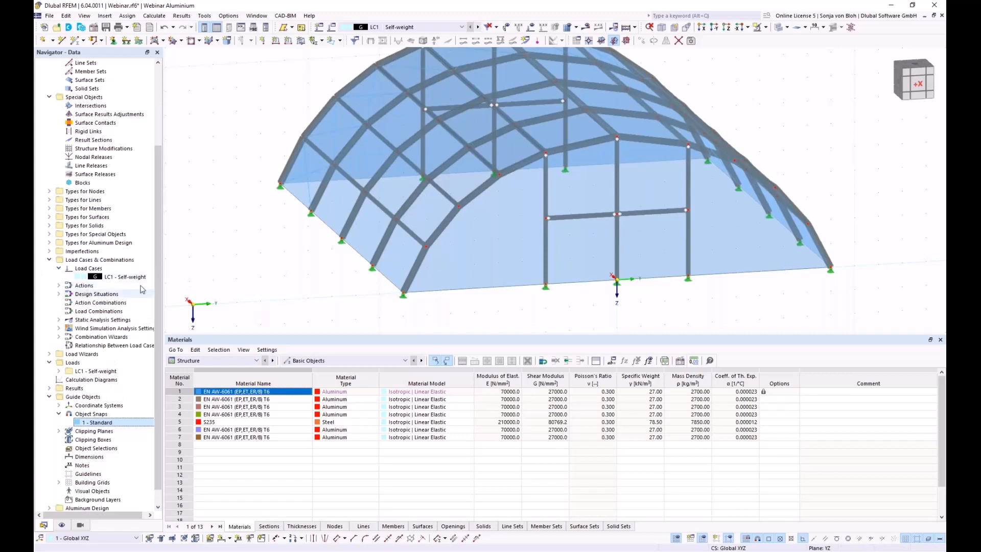
click(124, 276)
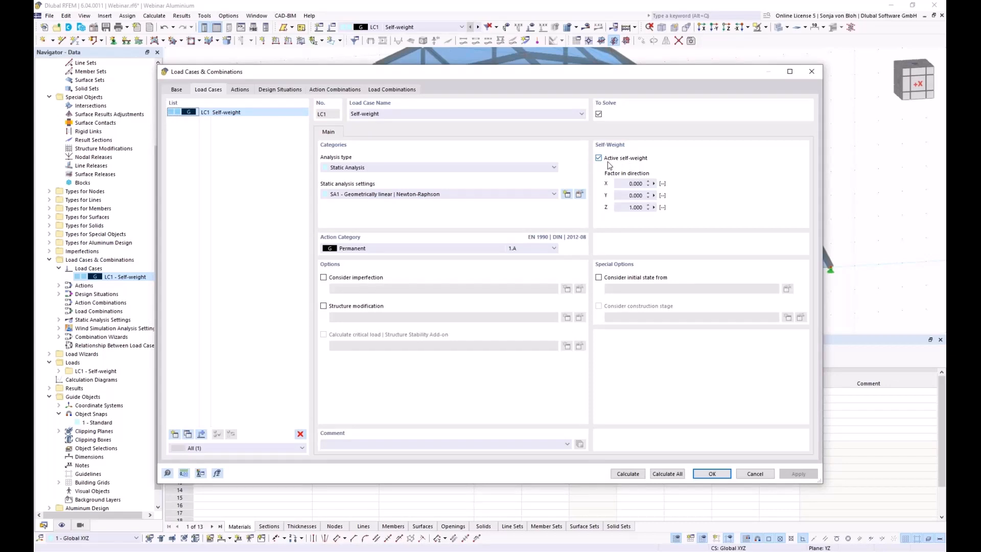
click(755, 474)
Window-select the entire structure and bring up its context menu.
scroll(280, 178, down, 3)
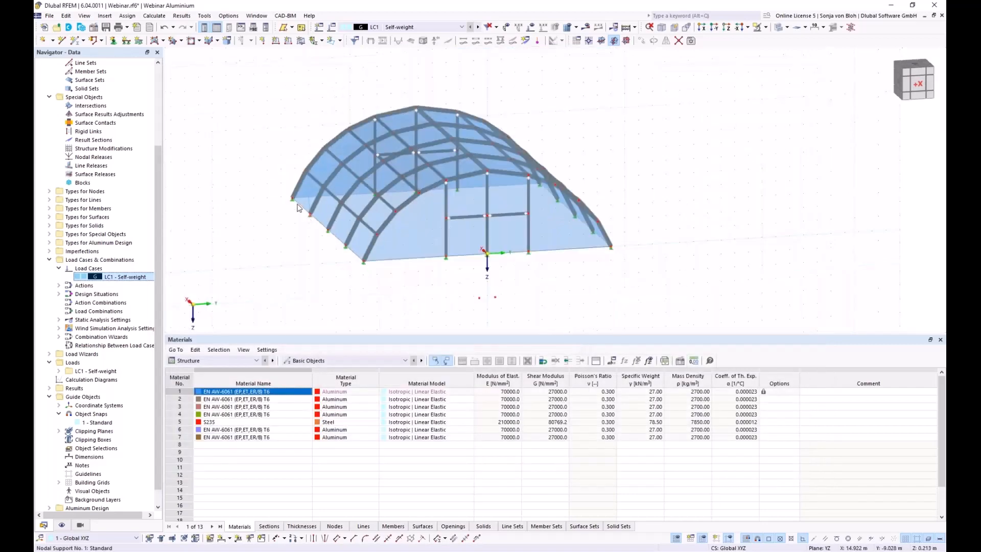
drag(273, 107, 751, 314)
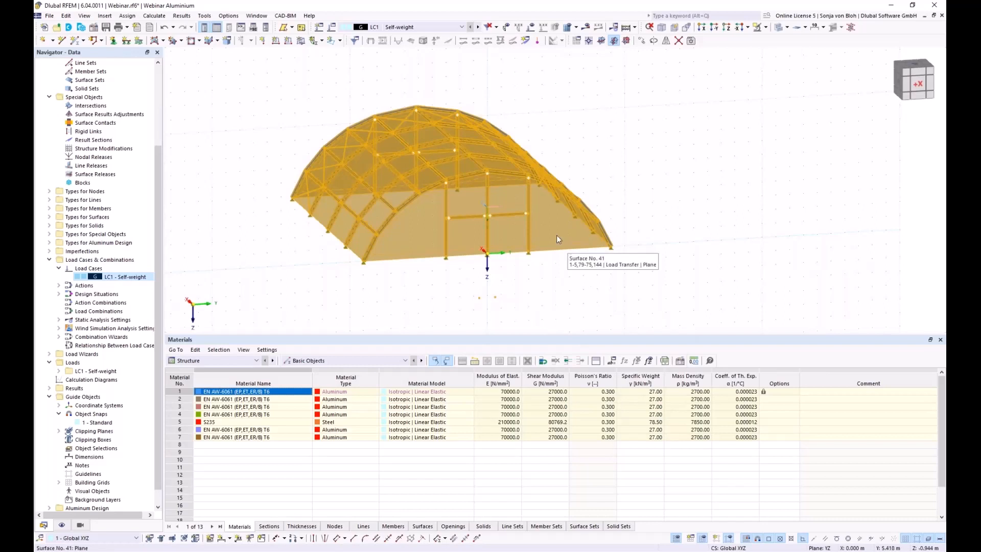
right_click(546, 221)
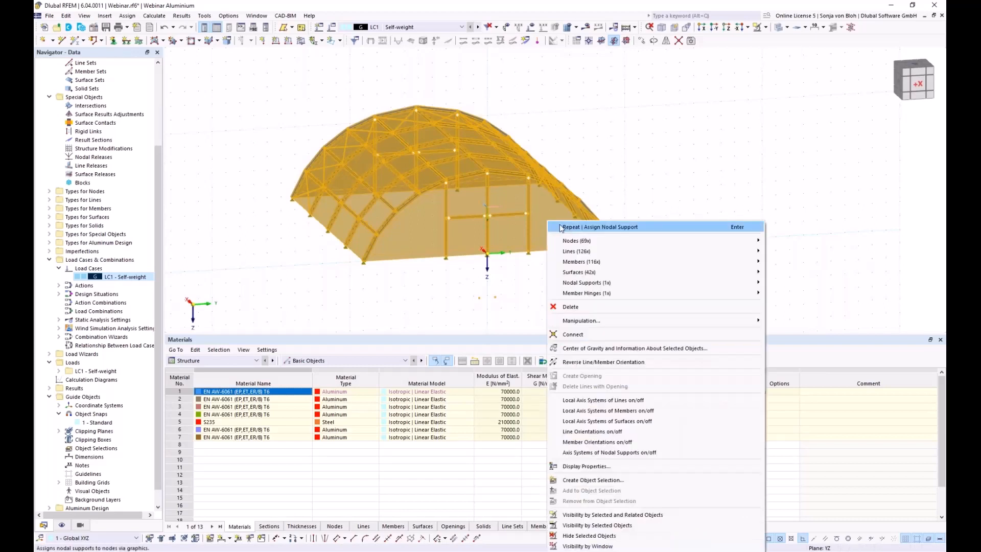
For all 42 surfaces together, enable Set surface weight with g = 0.
mouse_move(606, 274)
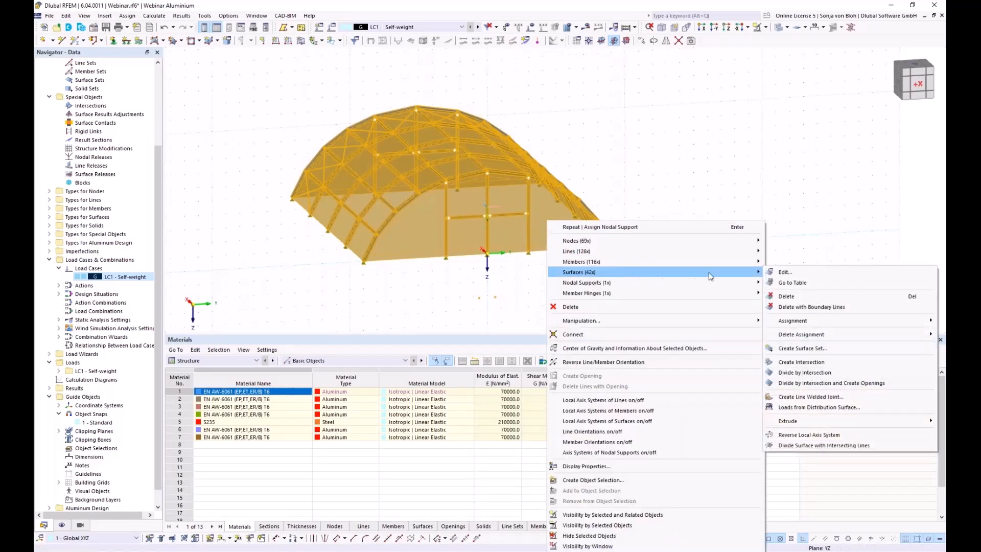
click(781, 272)
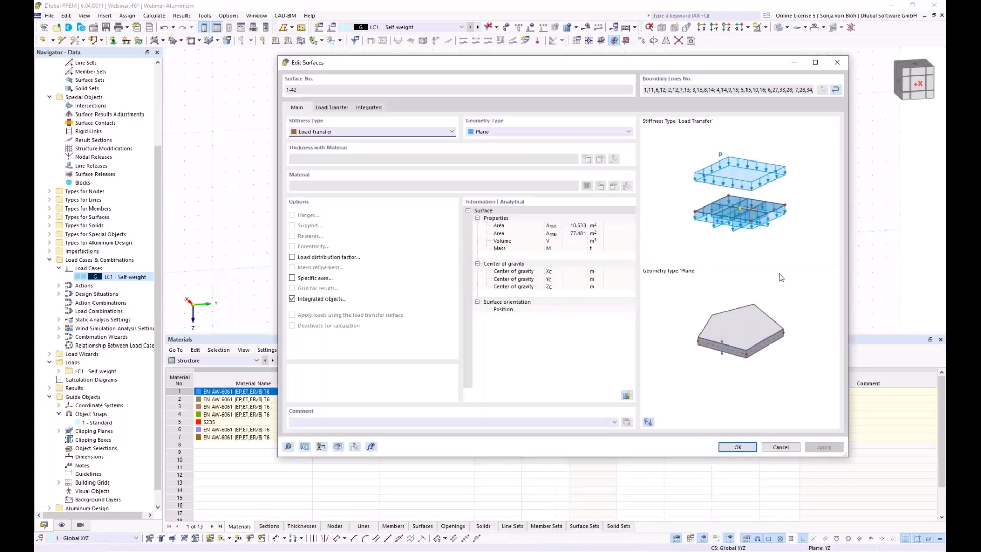
click(331, 108)
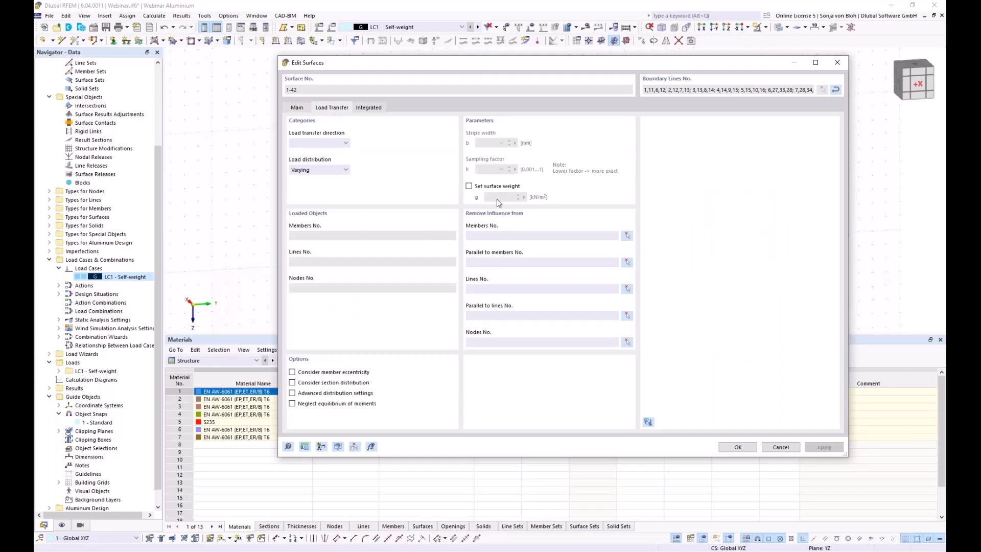
click(469, 186)
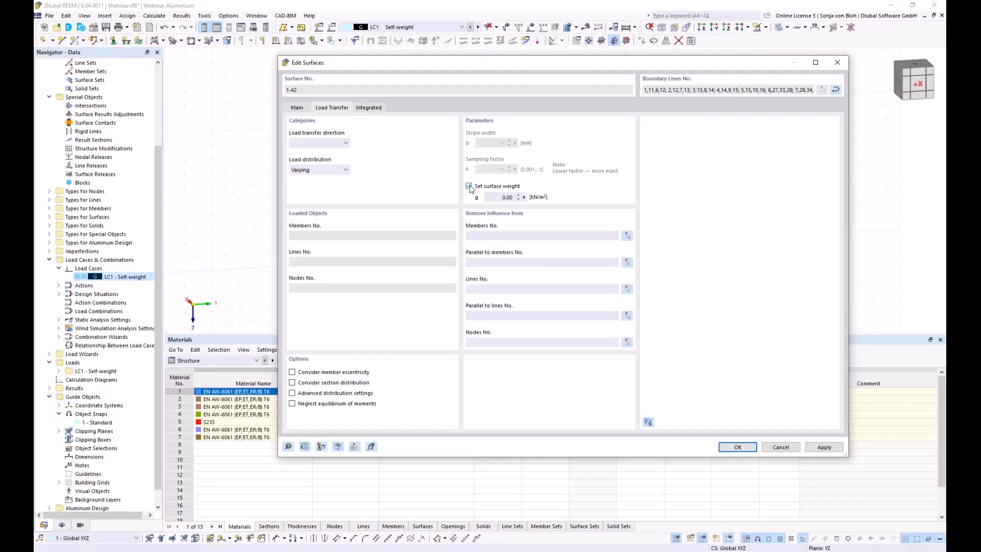
double_click(493, 196)
text(0075)
click(737, 447)
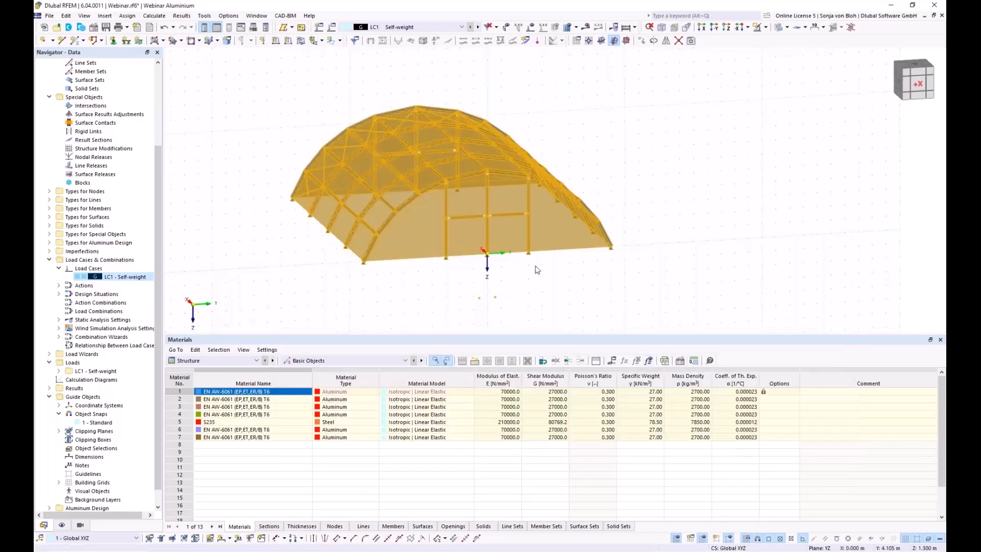
Display the self-weight loads distributed from surface 21 onto the arched members.
ctrl+middle_drag(600, 318, 458, 320)
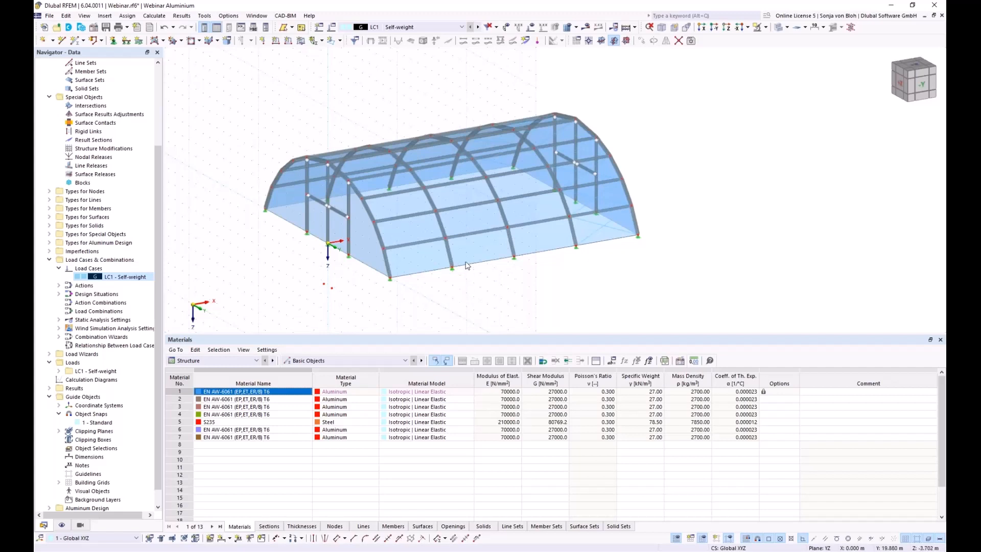
right_click(416, 262)
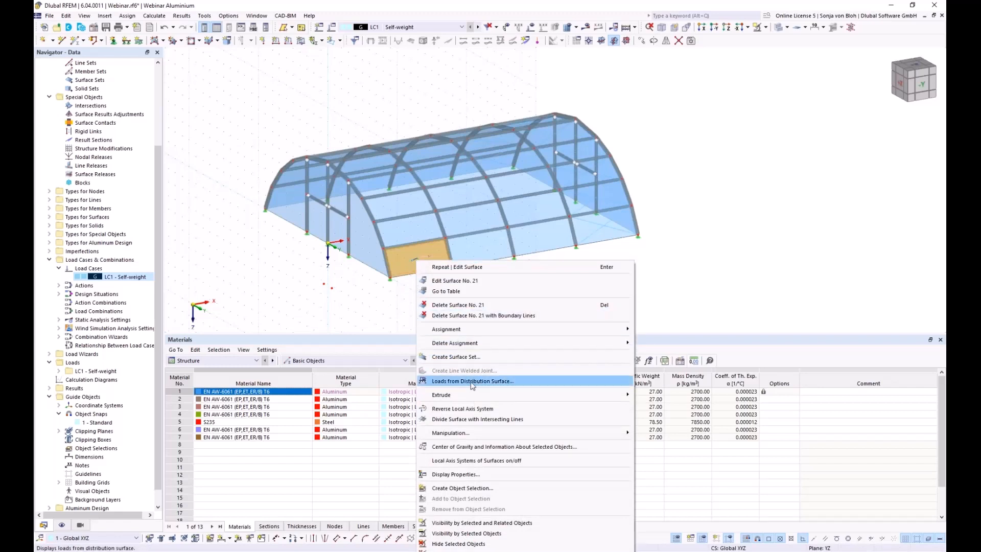
click(471, 382)
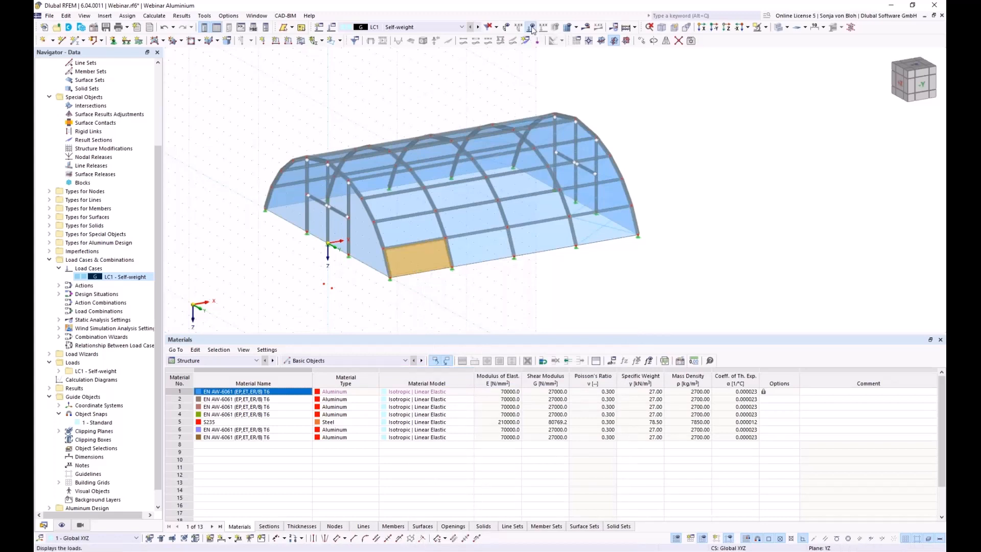
click(532, 27)
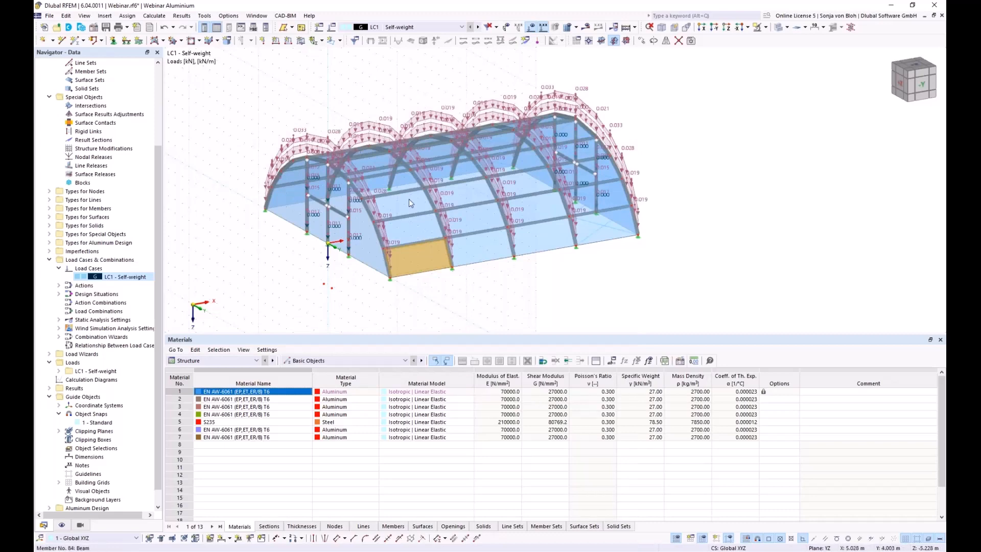
click(332, 292)
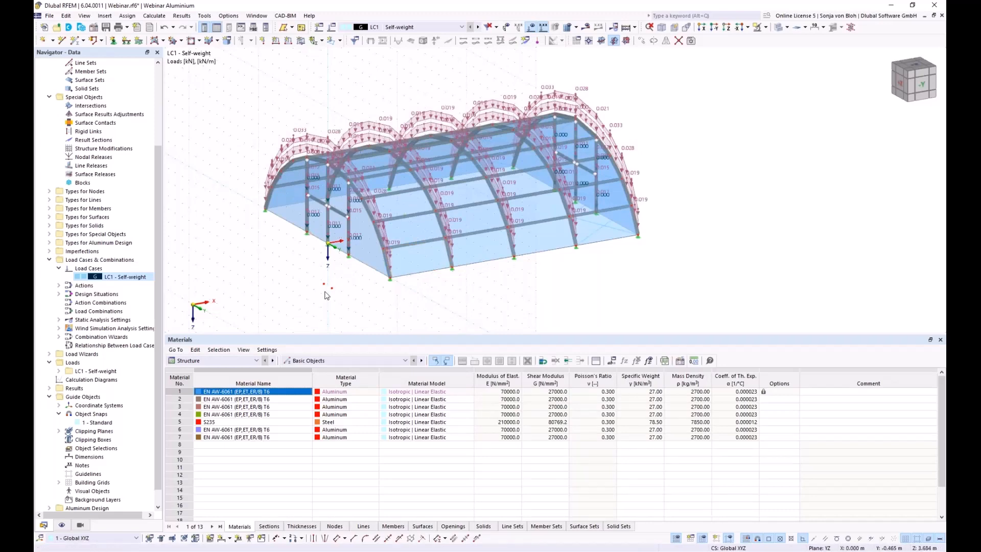
mouse_move(327, 295)
ctrl+middle_down()
mouse_move(319, 303)
mouse_move(337, 292)
ctrl+middle_up()
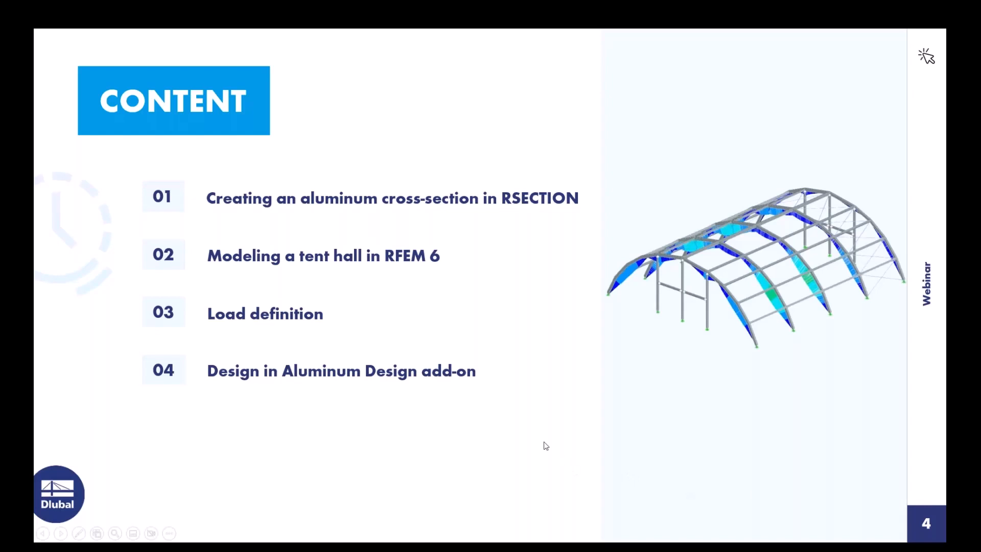
click(546, 446)
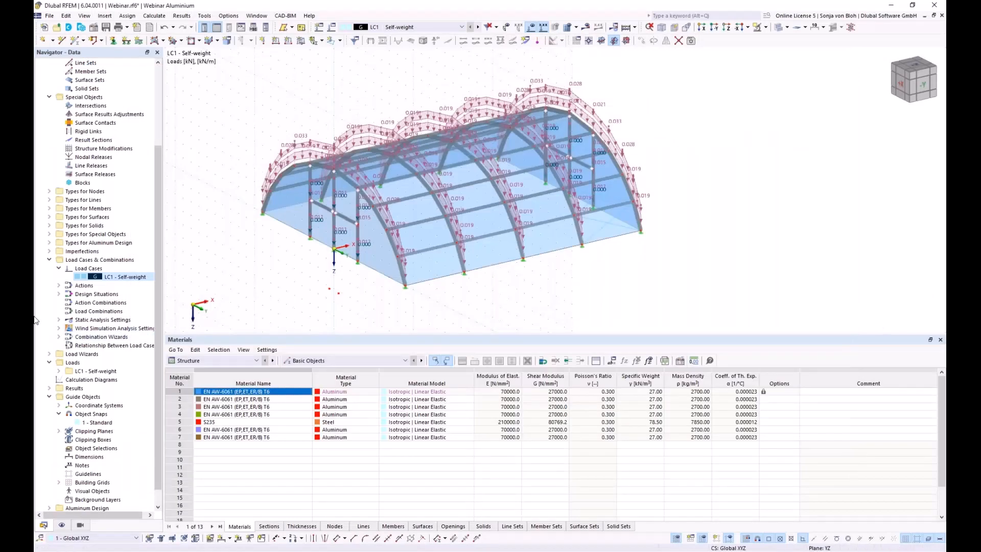
Create load case LC2 'Snow undrifted' with action category Qs Snow/Ice loads, H ≤ 1000 m.
right_click(95, 268)
click(130, 284)
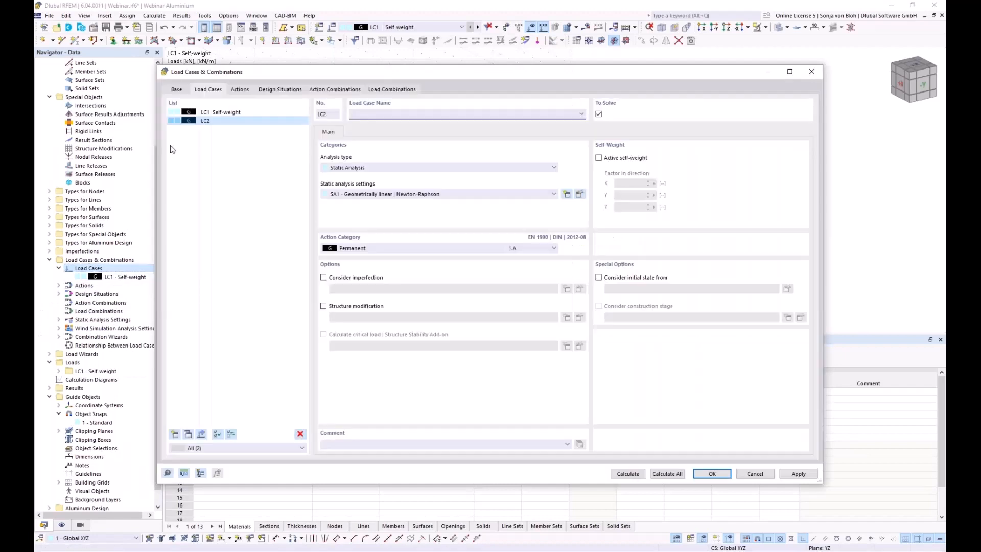
text(Snow undrifted)
click(365, 250)
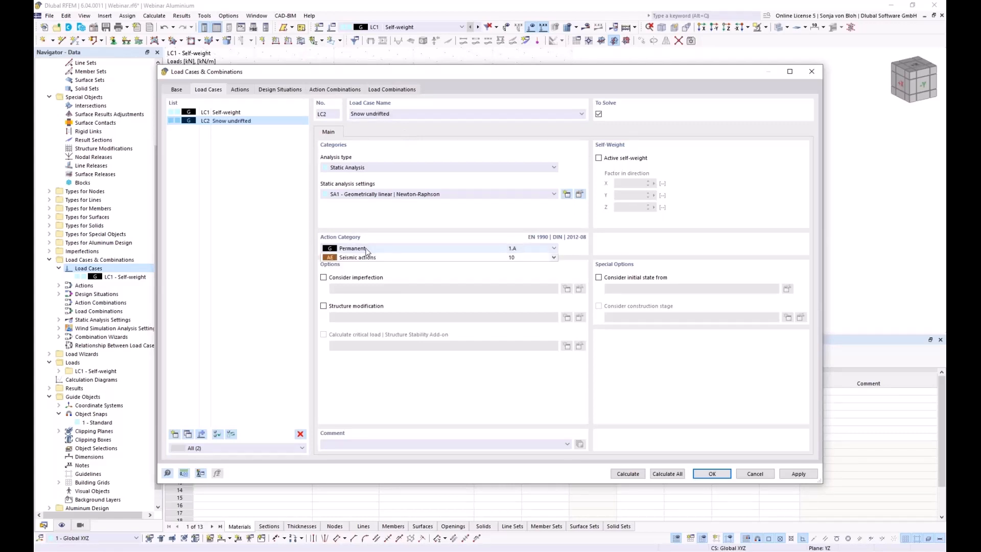
click(360, 351)
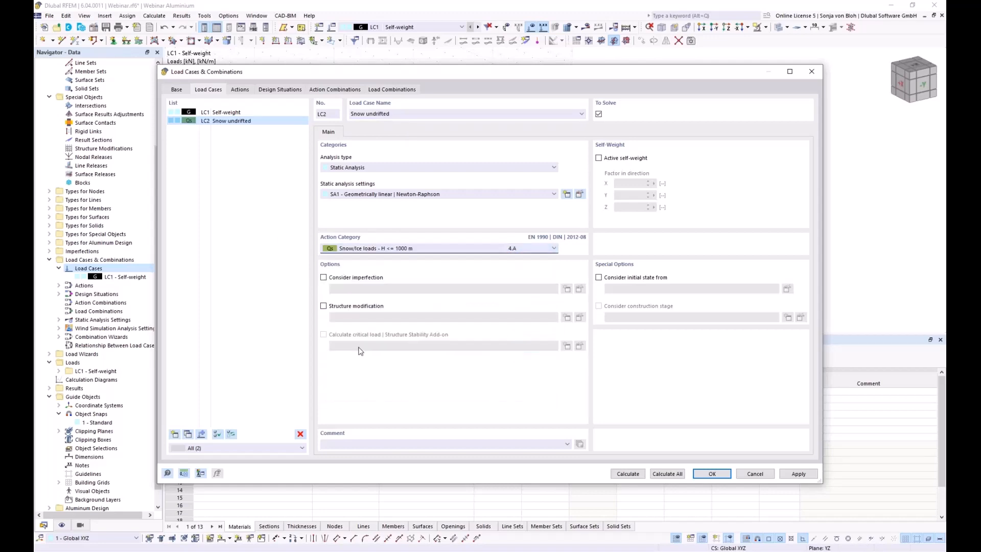
click(712, 476)
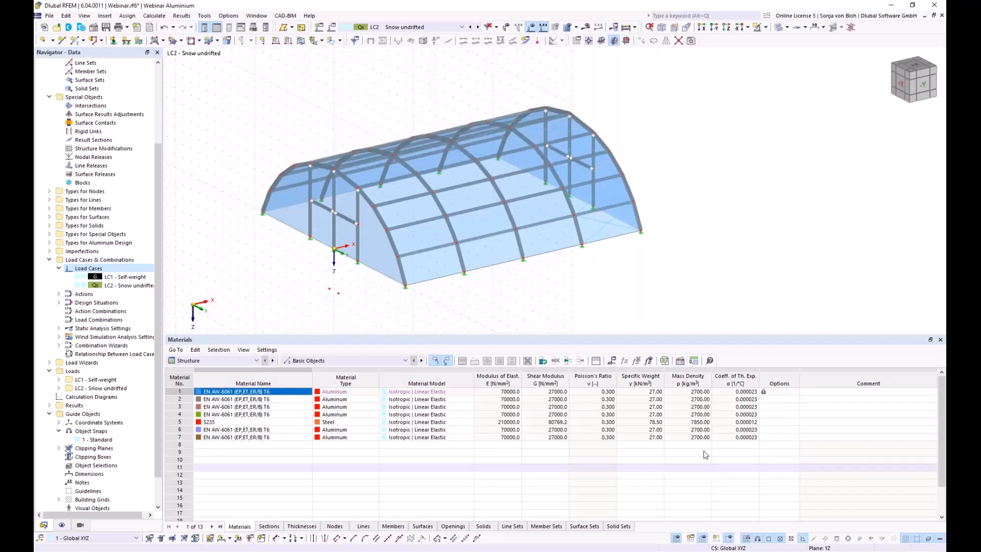
Add slope dimensions of 62.67° and 49.23° to the two lowest left arch members.
ctrl+middle_drag(257, 279, 342, 274)
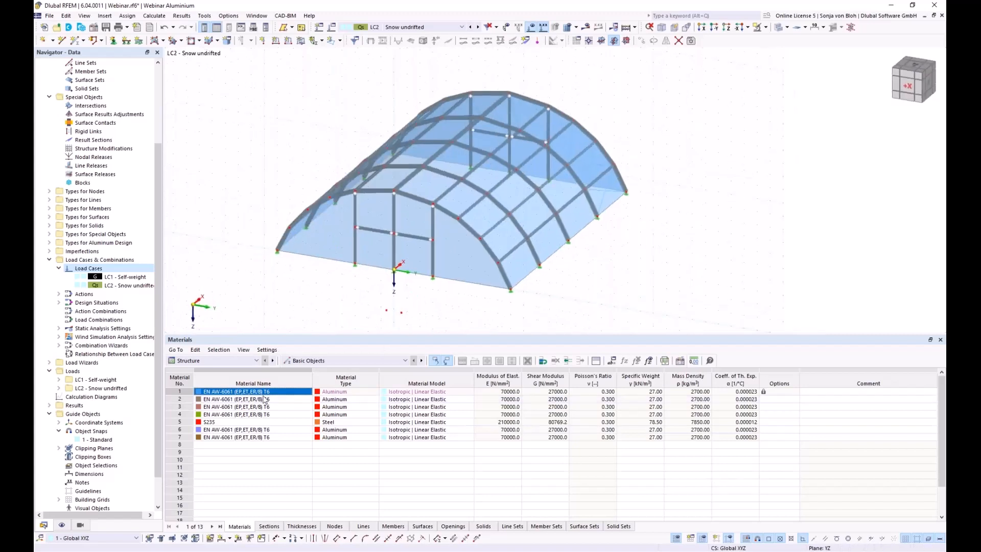
click(229, 538)
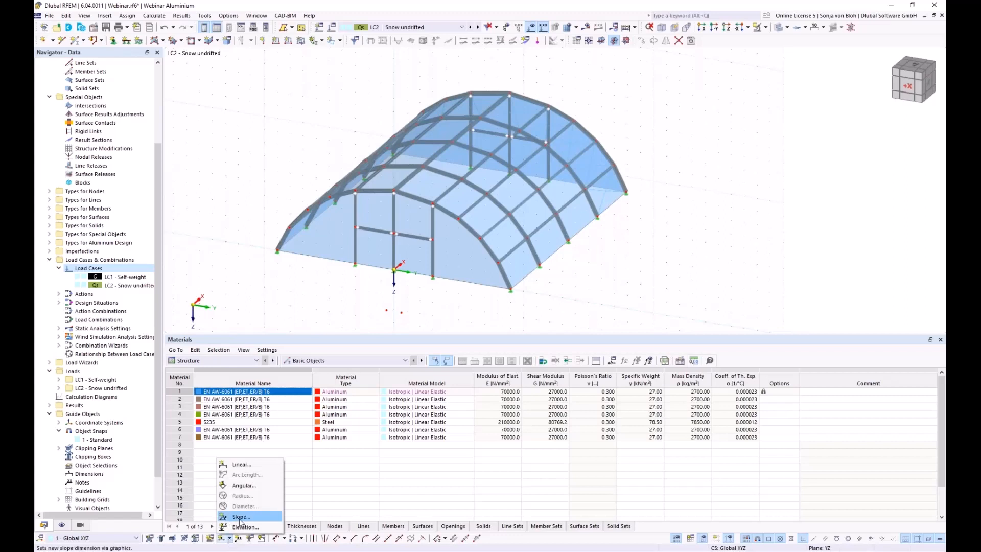
click(241, 516)
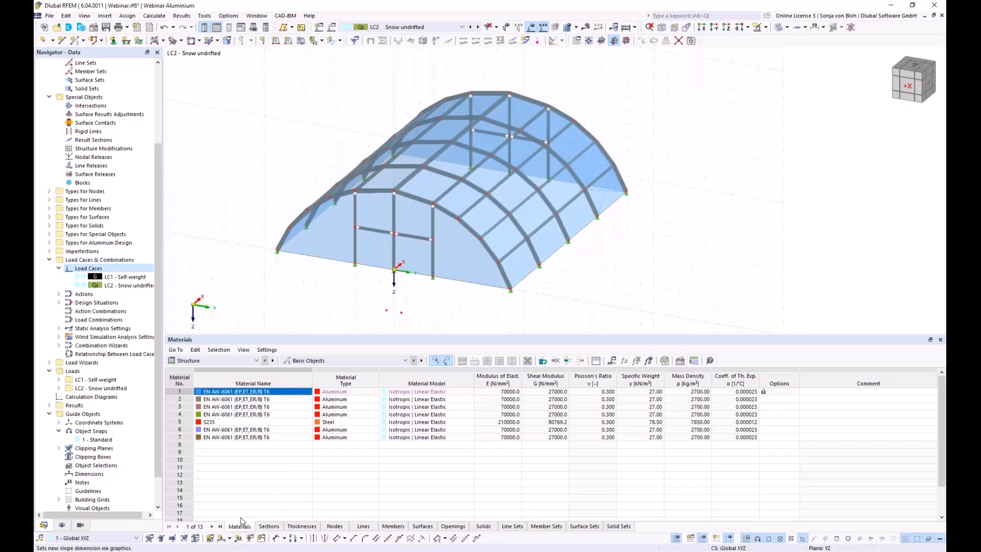
click(284, 239)
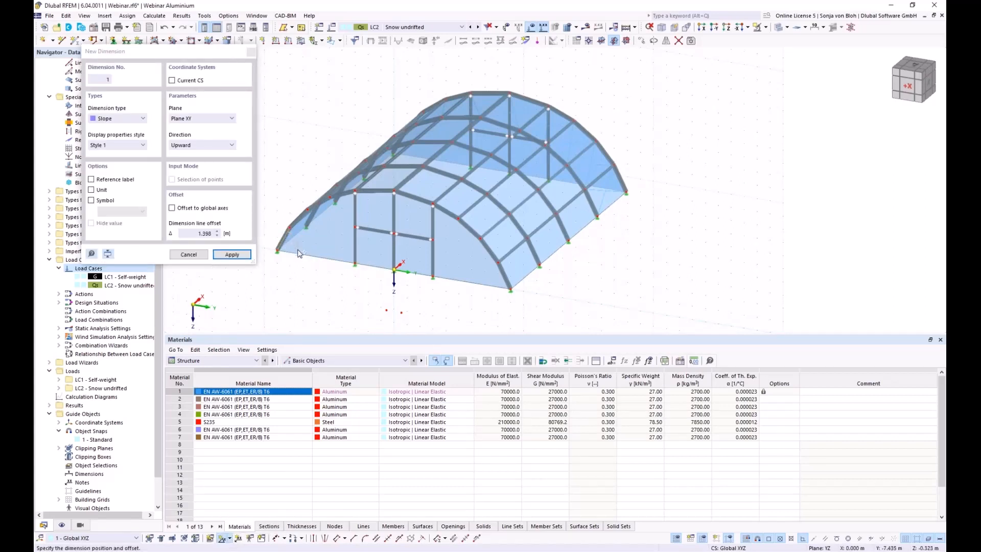
click(299, 254)
scroll(288, 249, up, 4)
middle_drag(297, 289, 326, 305)
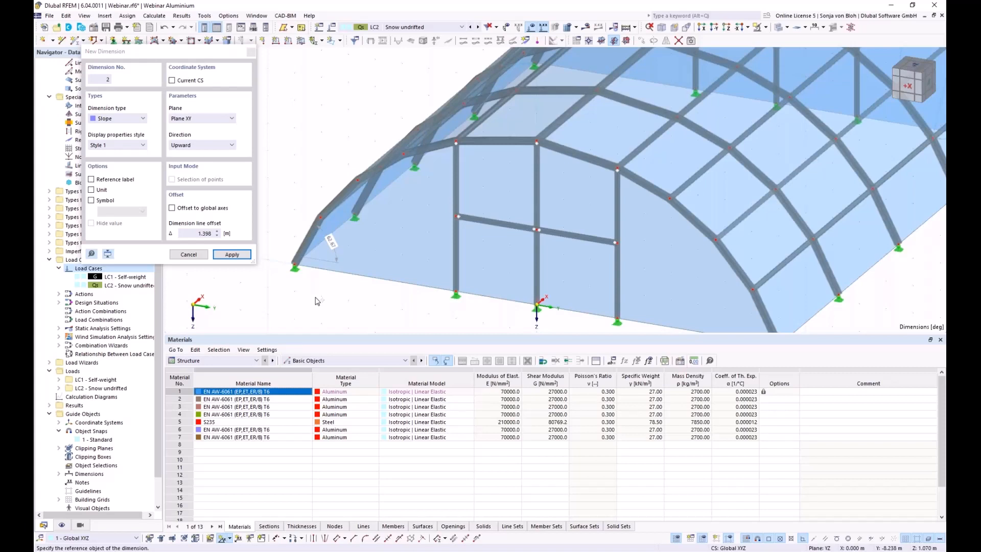
click(340, 198)
click(360, 219)
click(251, 53)
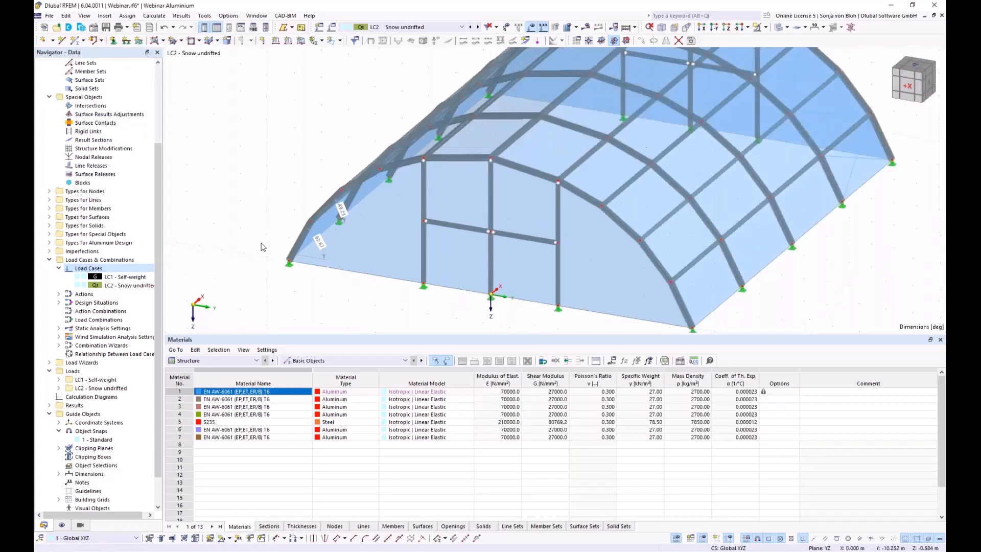
Start an LC2 surface load acting in Z on projected area with 0.68 kN/m².
click(703, 28)
middle_drag(422, 256, 366, 268)
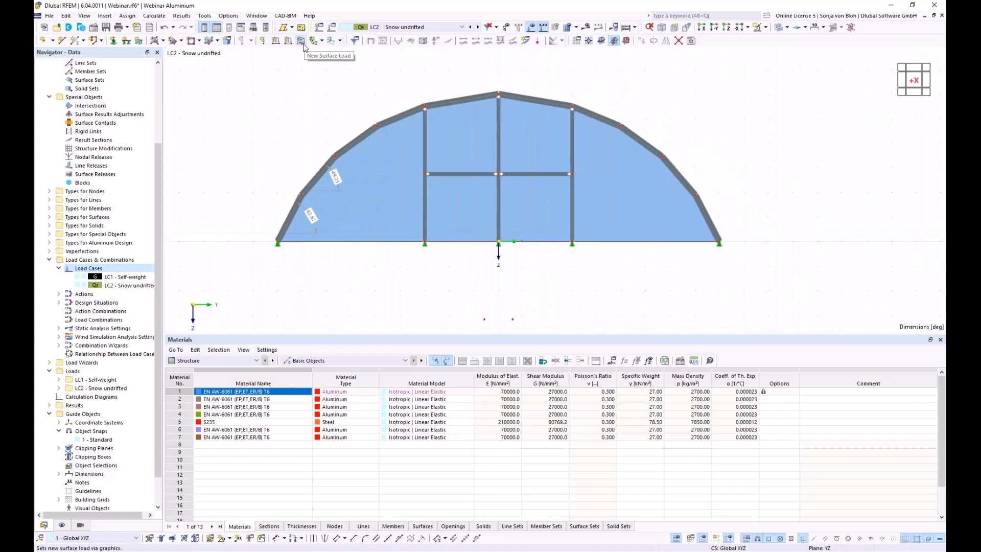
click(302, 41)
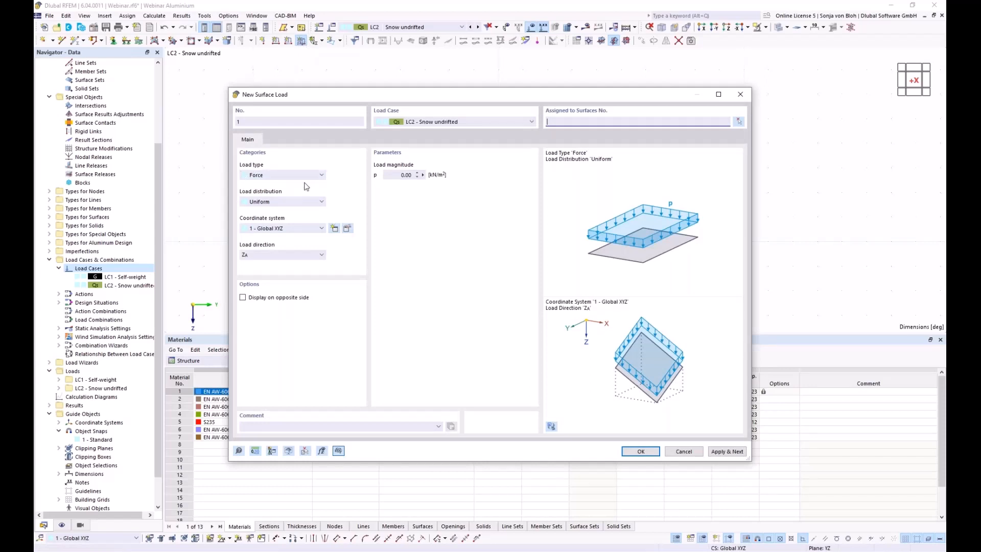
click(306, 256)
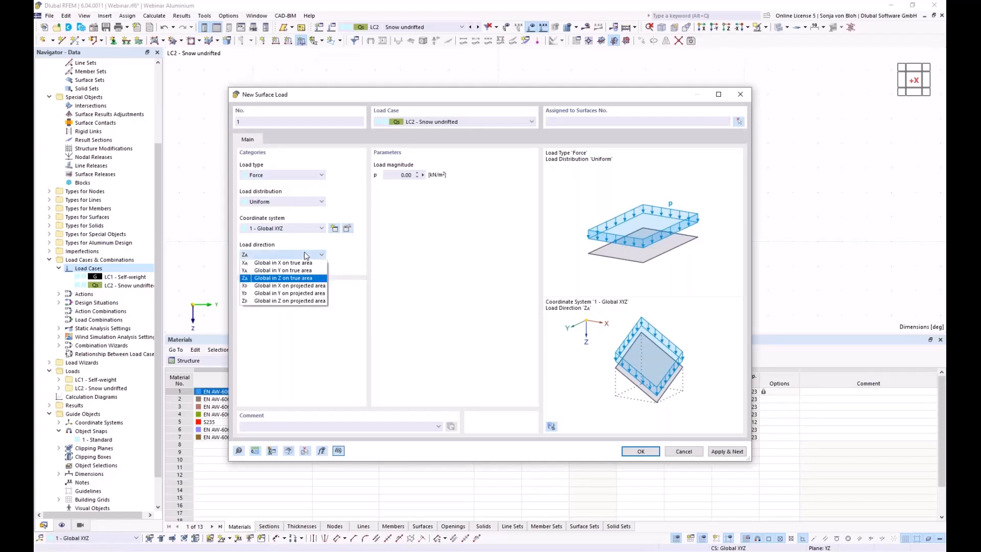
click(280, 302)
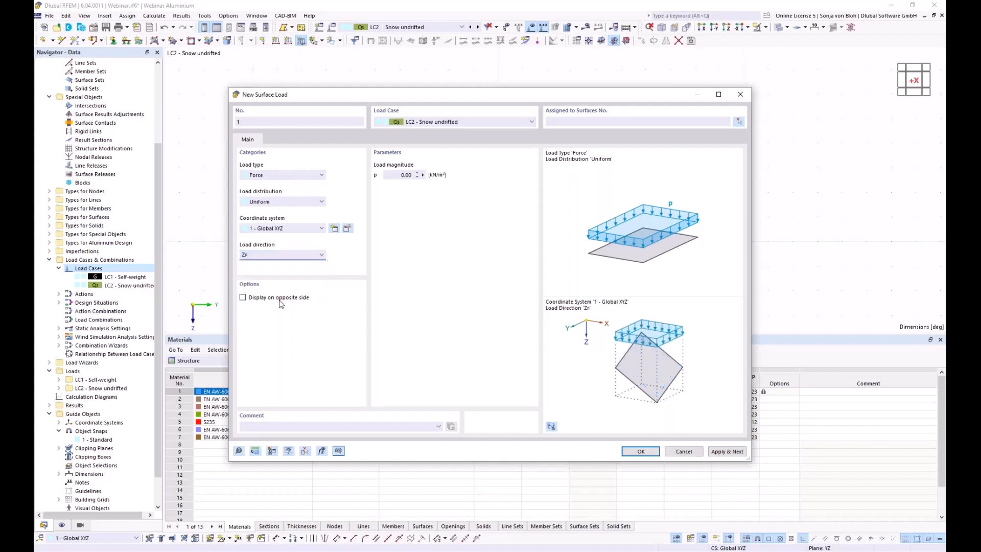
click(402, 176)
text(0,68)
Assign the 0.68 kN/m² snow load to all arch roof surfaces and create it.
click(738, 122)
drag(257, 60, 747, 219)
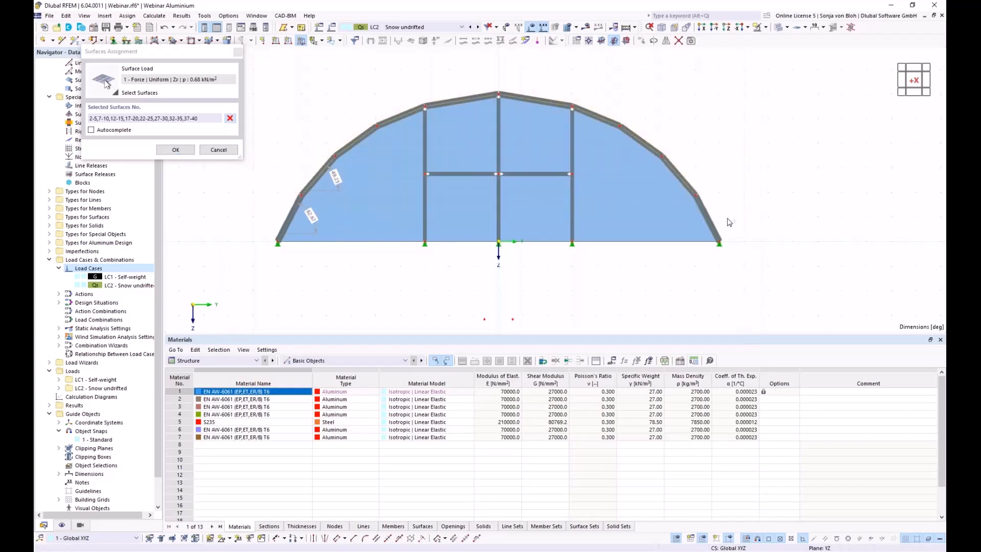
ctrl+middle_drag(634, 269, 592, 266)
click(175, 149)
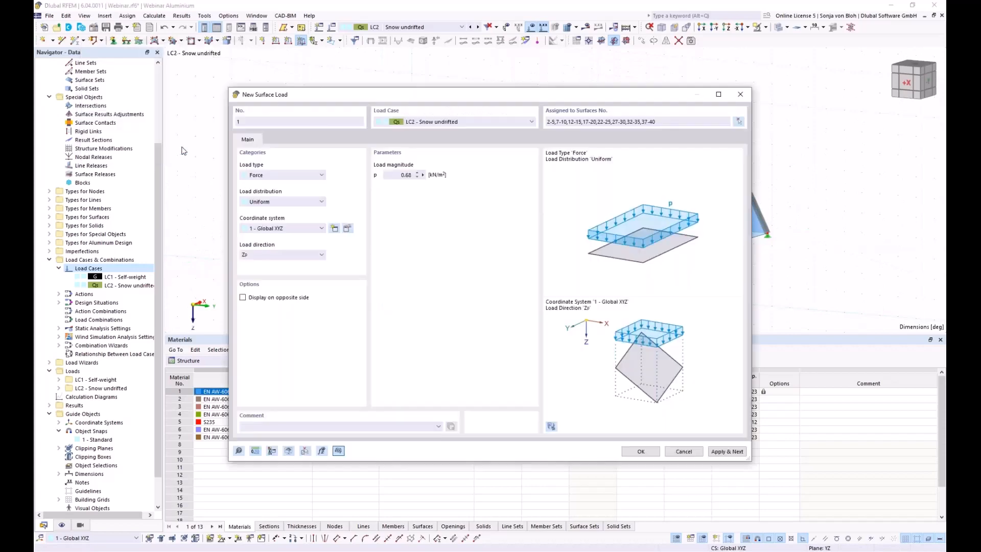
click(641, 451)
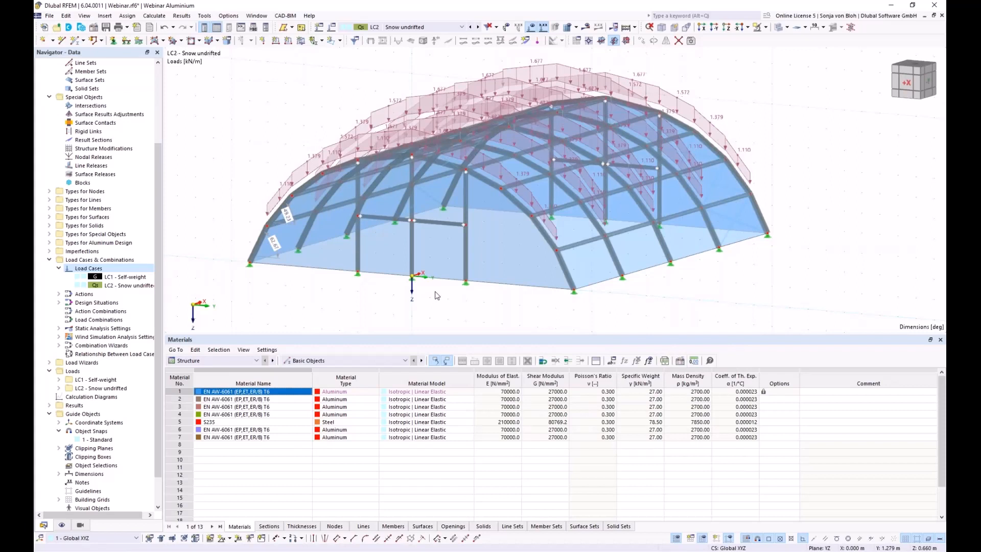
Display surface loads instead of member loads and return to the arch elevation.
right_click(585, 266)
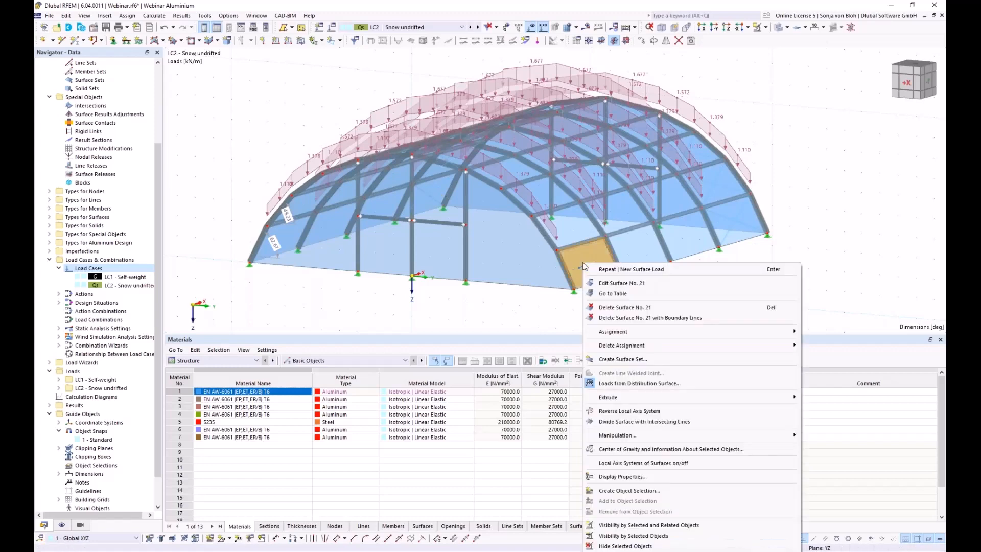
click(606, 386)
mouse_move(410, 310)
ctrl+middle_down()
mouse_move(420, 330)
mouse_move(414, 296)
ctrl+middle_up()
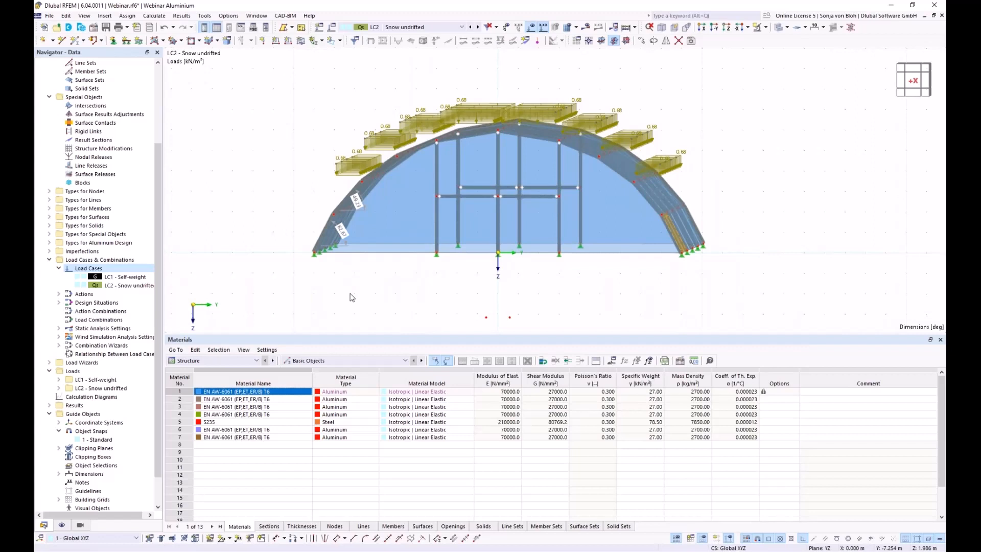
right_click(88, 269)
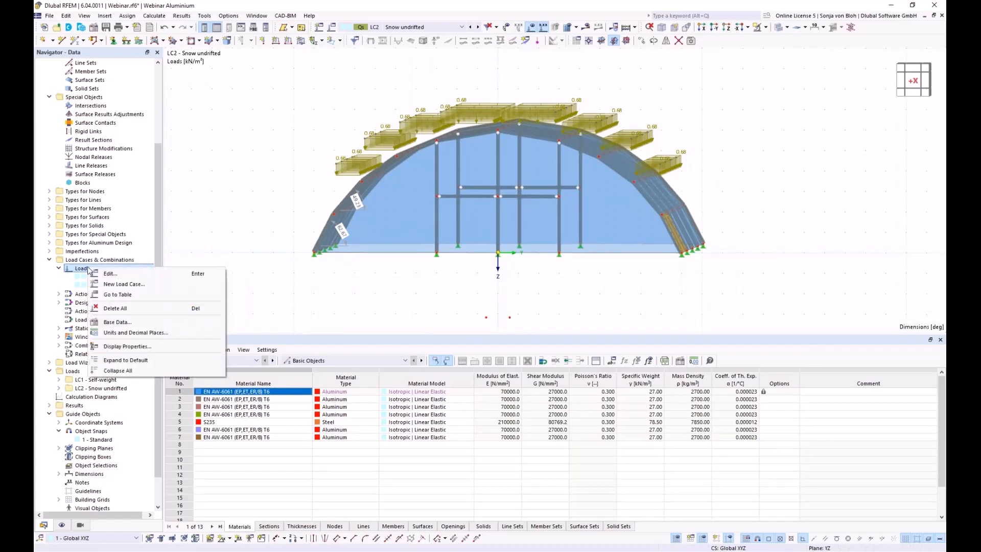
Add load case LC3 named 'Snow drifted'.
click(108, 284)
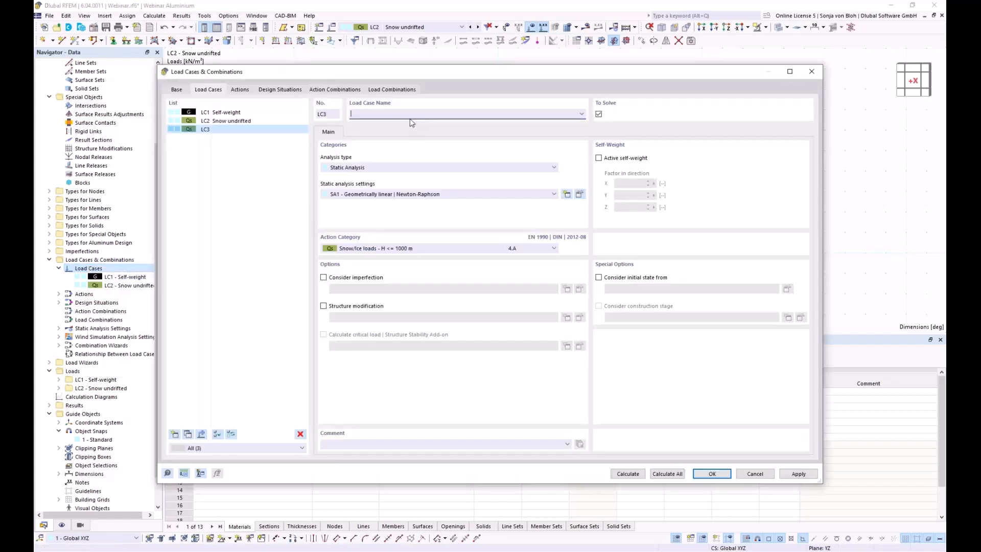
text(Snow drifted)
click(715, 474)
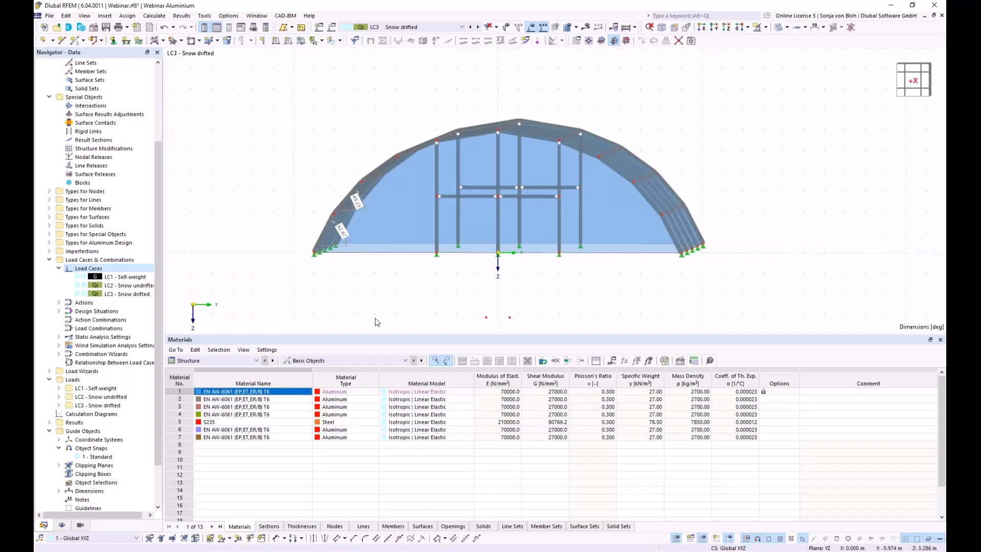
Draw horizontal lines between left and right arch nodes across the end arch, then select one.
ctrl+middle_drag(387, 312, 362, 324)
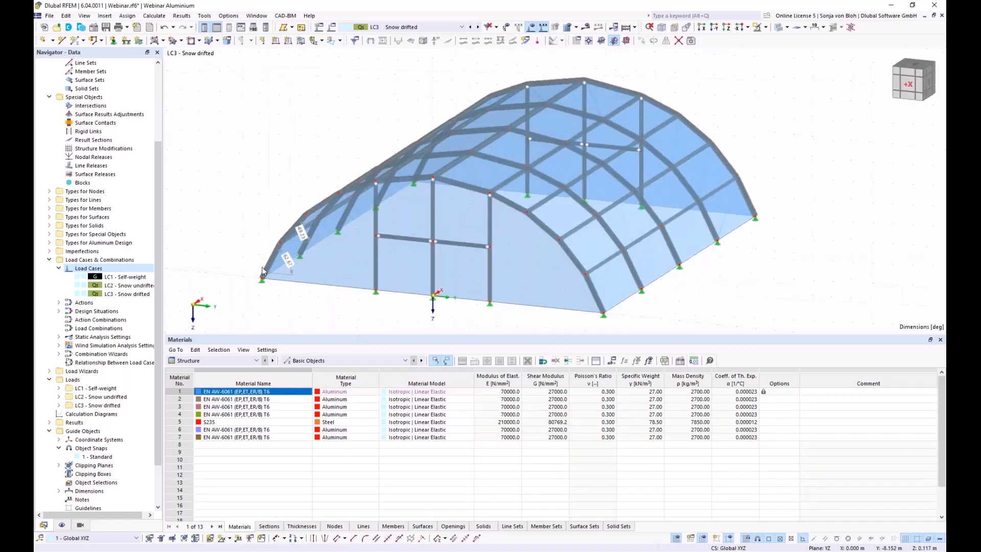
click(62, 40)
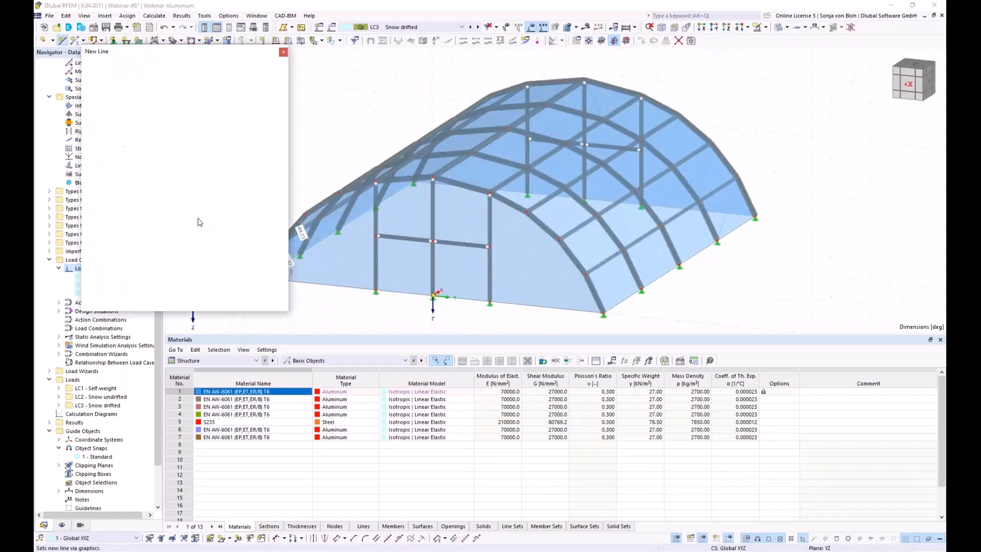
drag(179, 51, 114, 76)
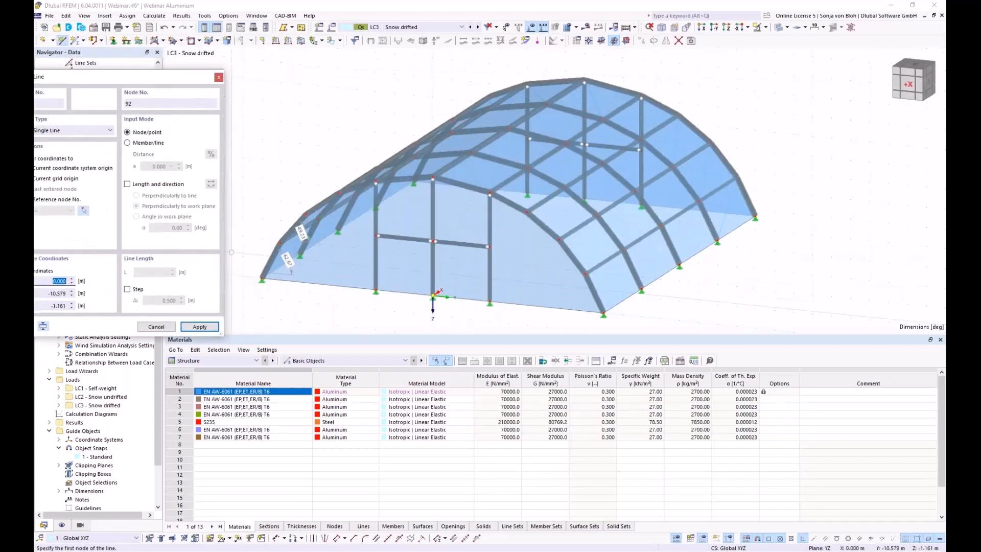
click(301, 229)
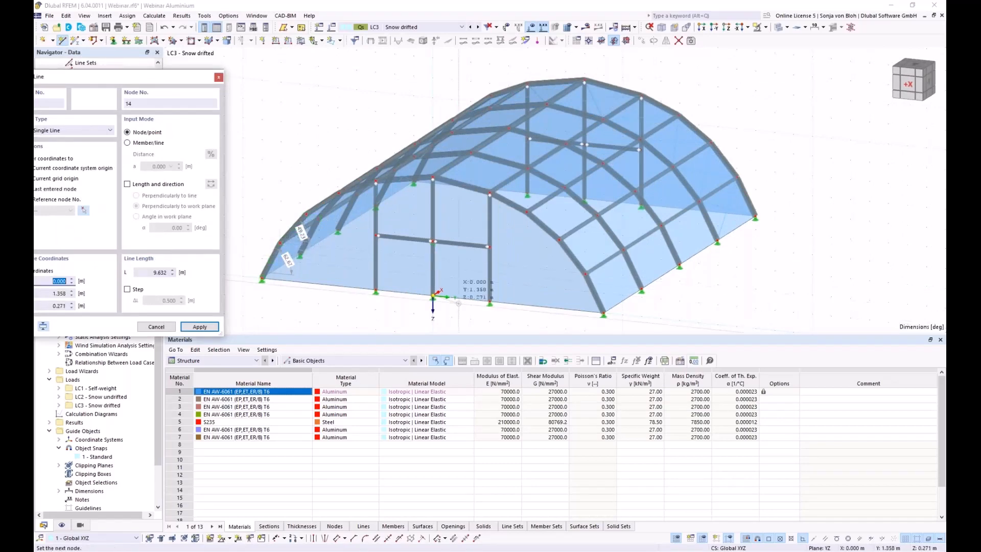
click(582, 279)
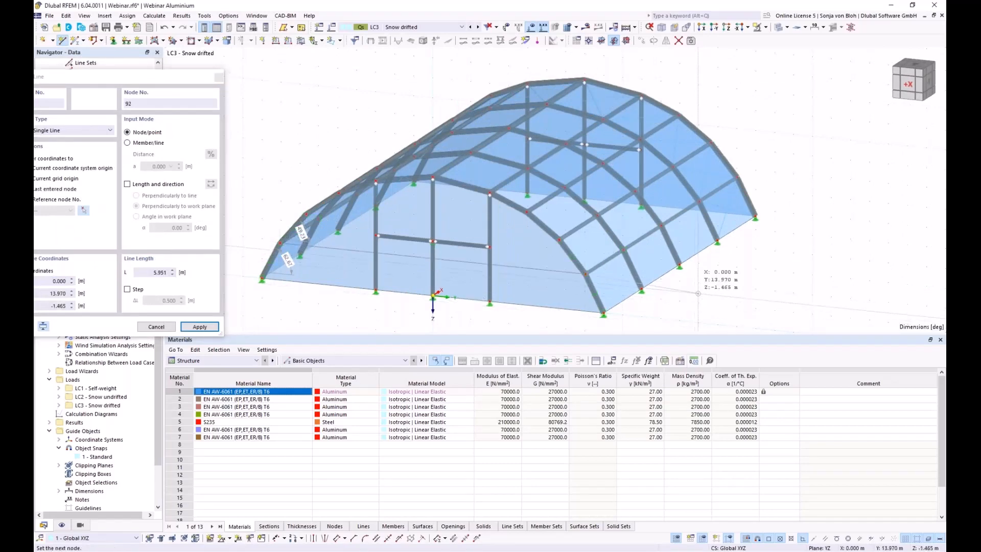
ctrl+middle_drag(582, 278, 493, 255)
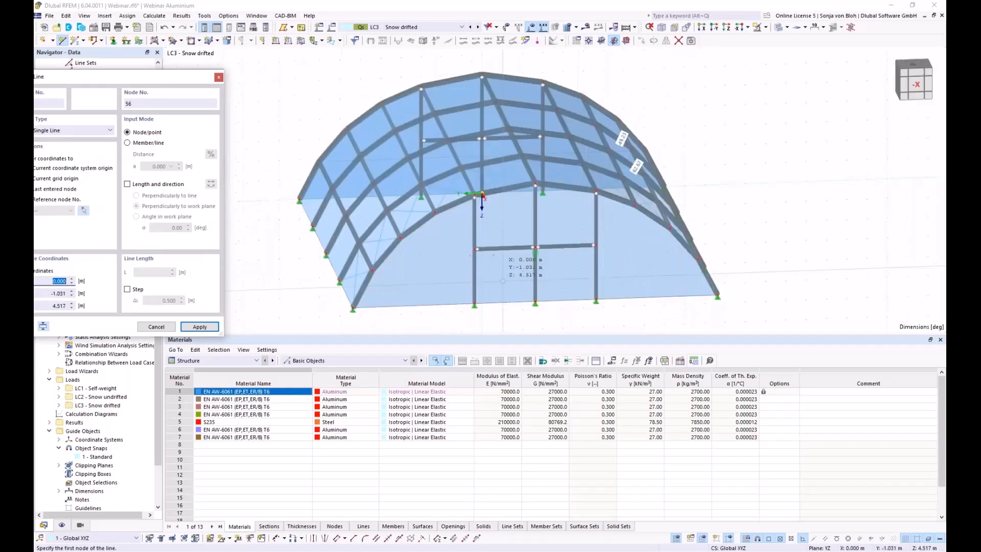
click(373, 269)
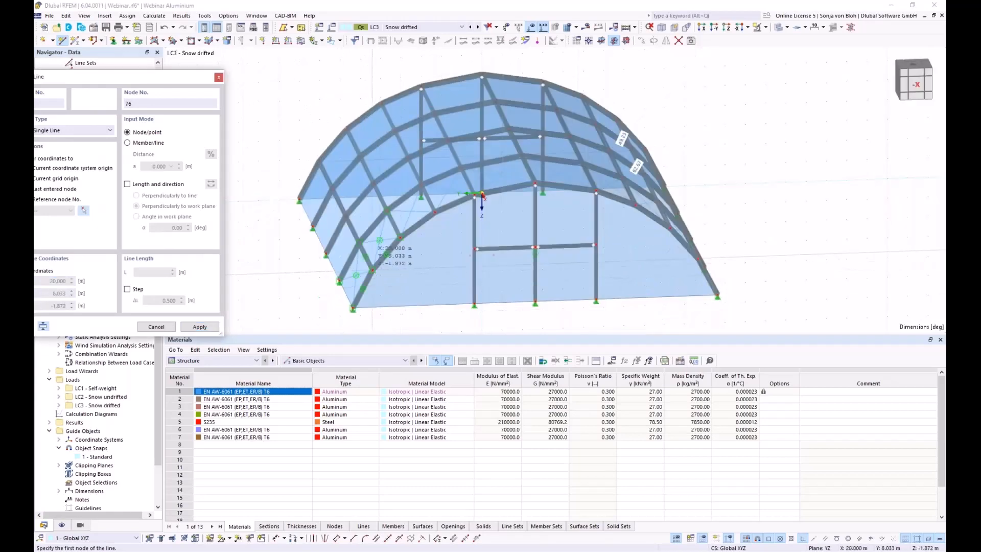
click(698, 259)
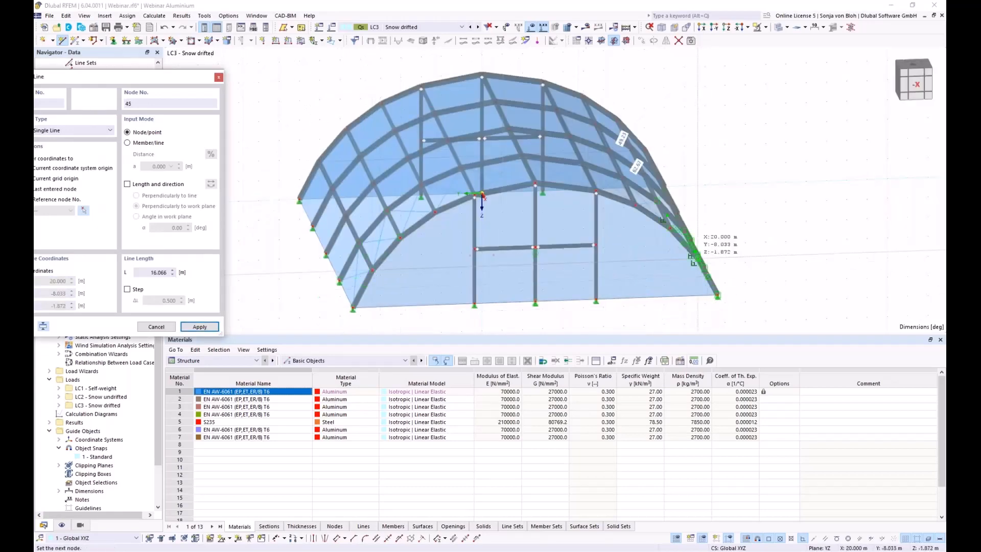
key(Escape)
key(Escape)
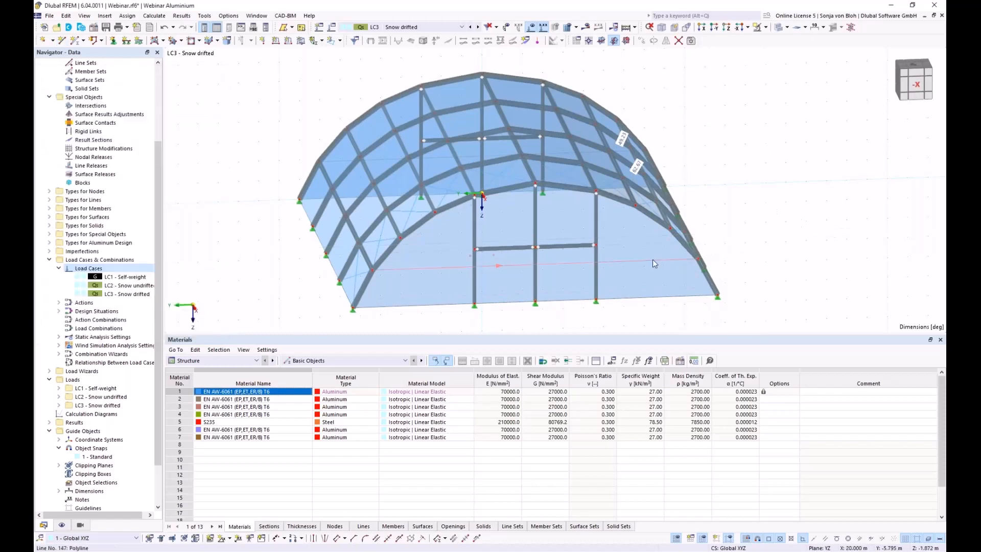
click(652, 260)
ctrl+middle_drag(339, 286, 463, 263)
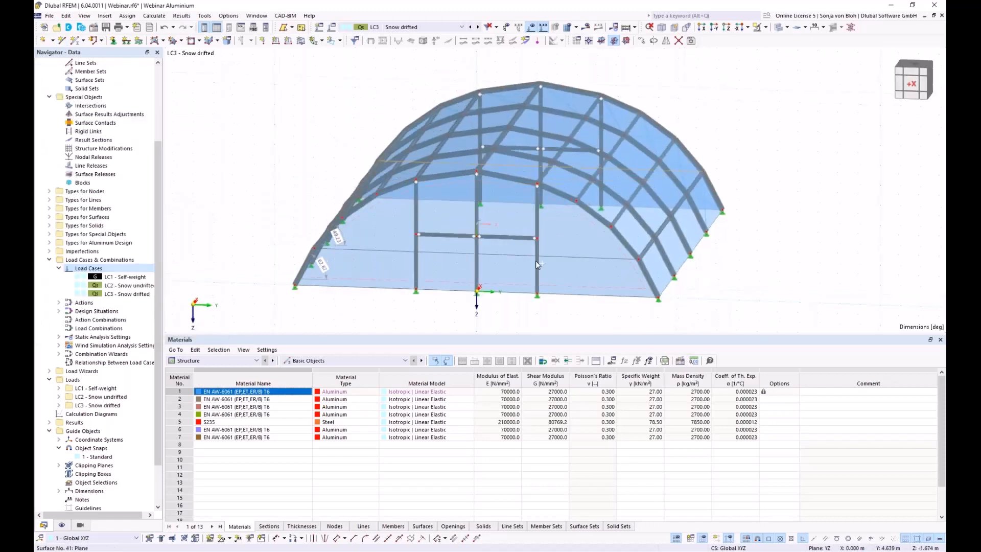
Divide lines 146 and 147 with 3 intermediate nodes each, then view along X.
right_click(389, 255)
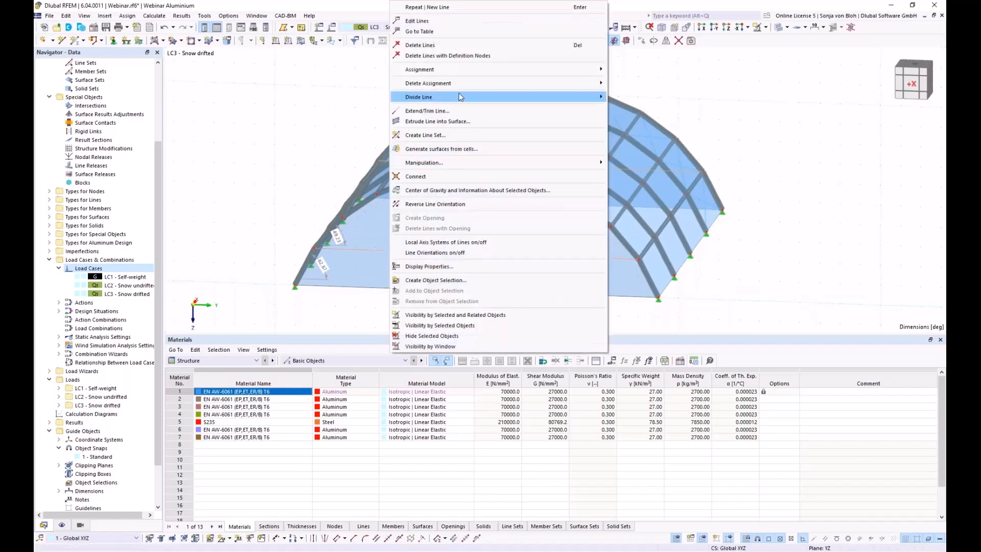
mouse_move(459, 96)
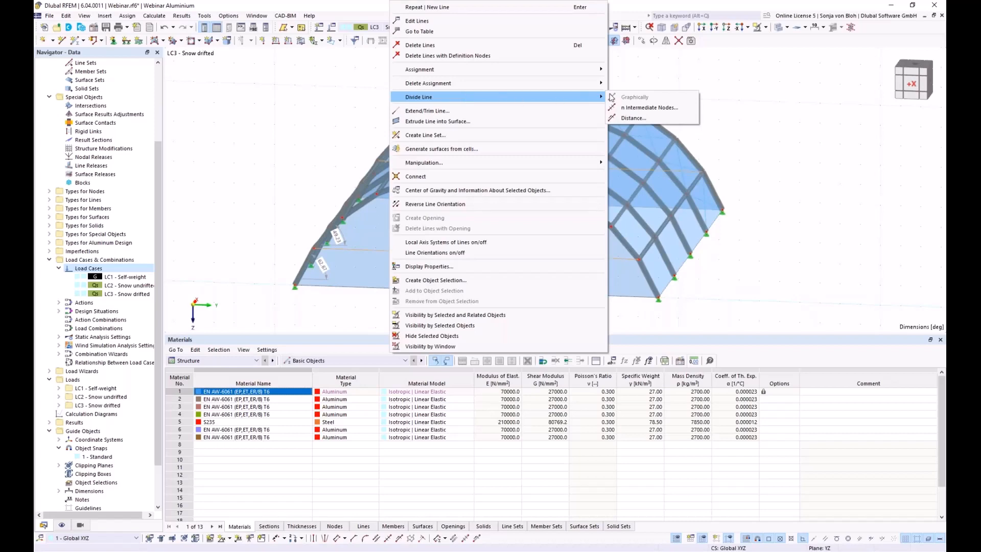
click(645, 107)
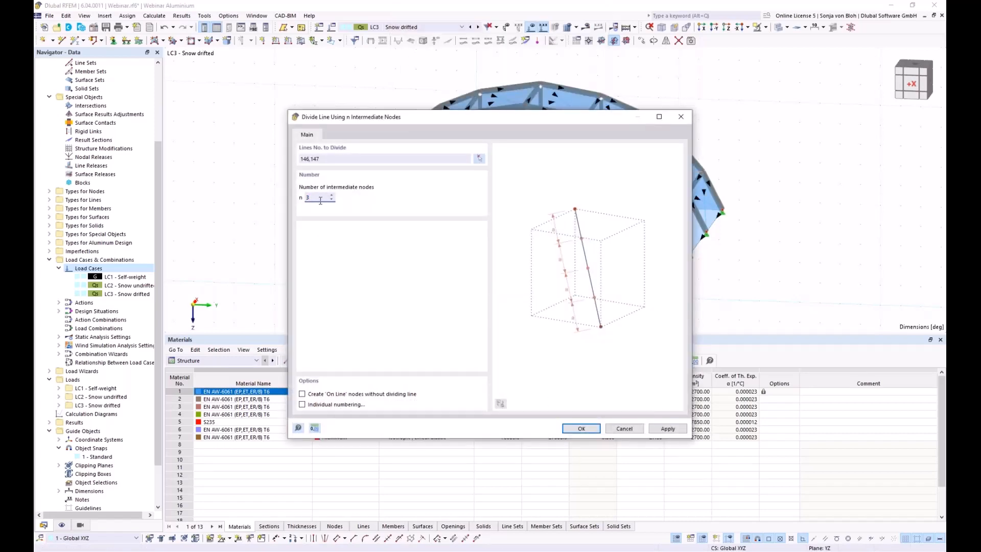
click(571, 426)
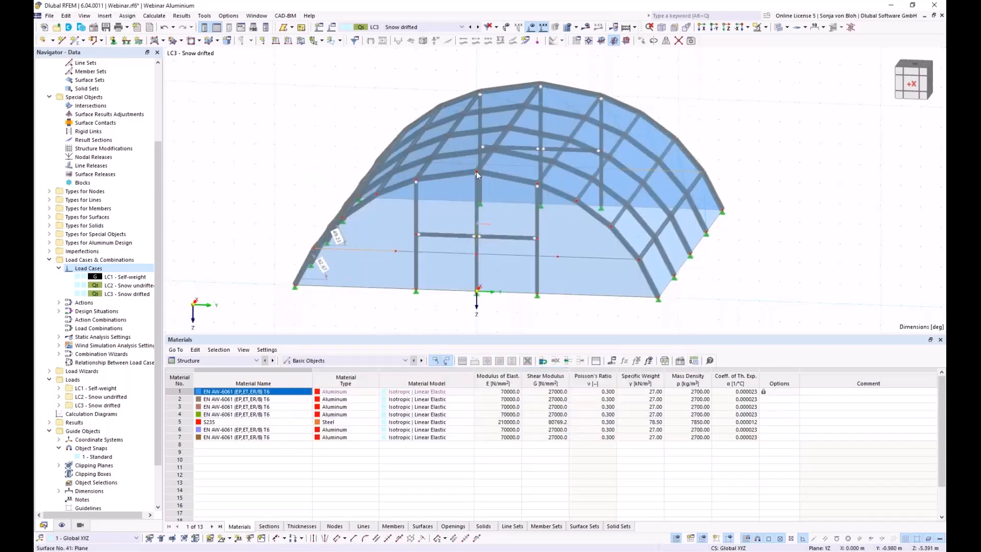
click(701, 27)
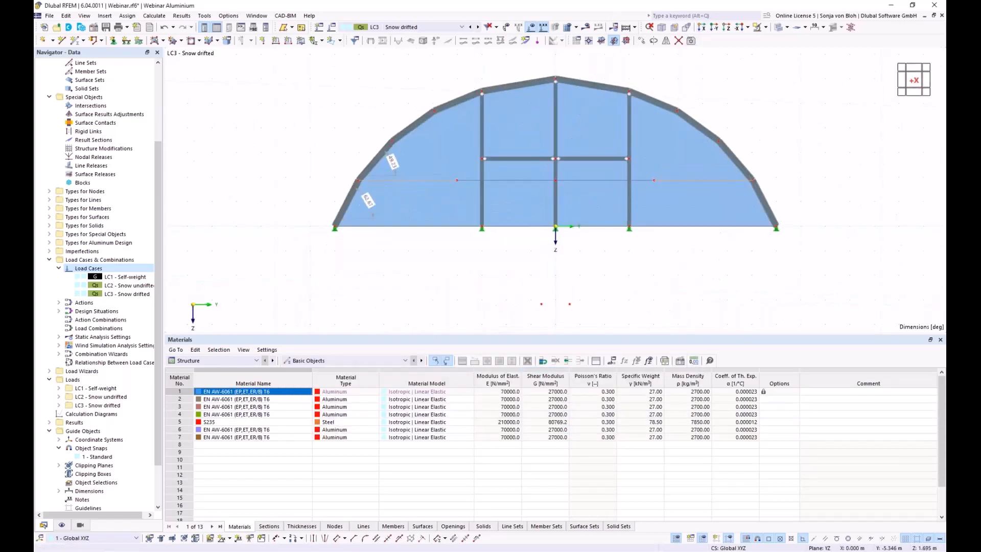
middle_drag(424, 268, 386, 293)
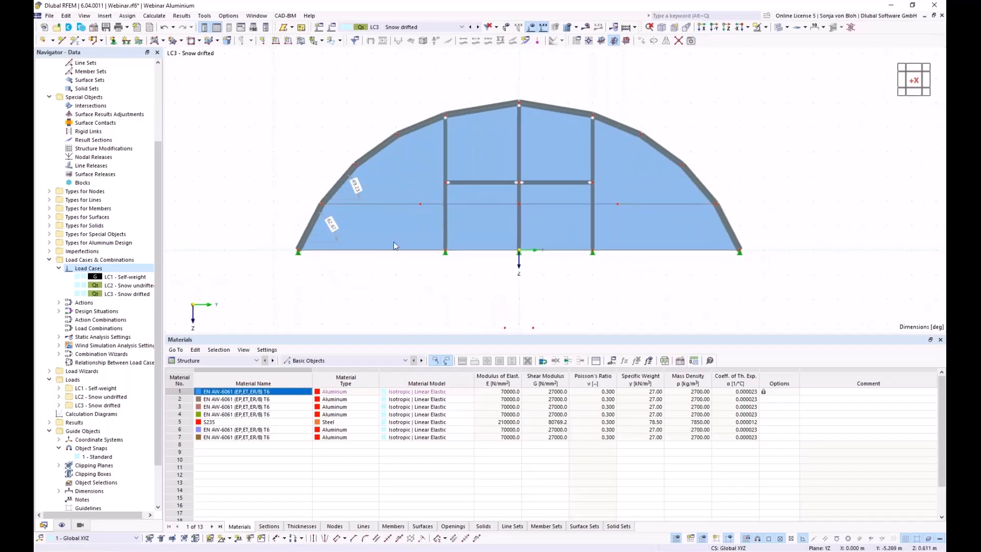
Define an LC3 free rectangular load, linear in Y, projected Z direction, p2 1.70 kN/m².
click(104, 16)
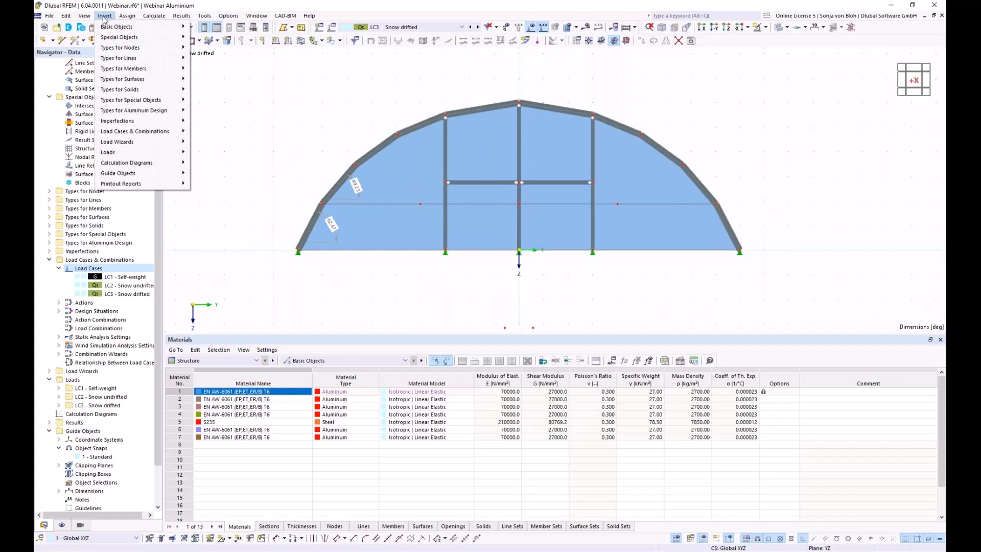
mouse_move(134, 153)
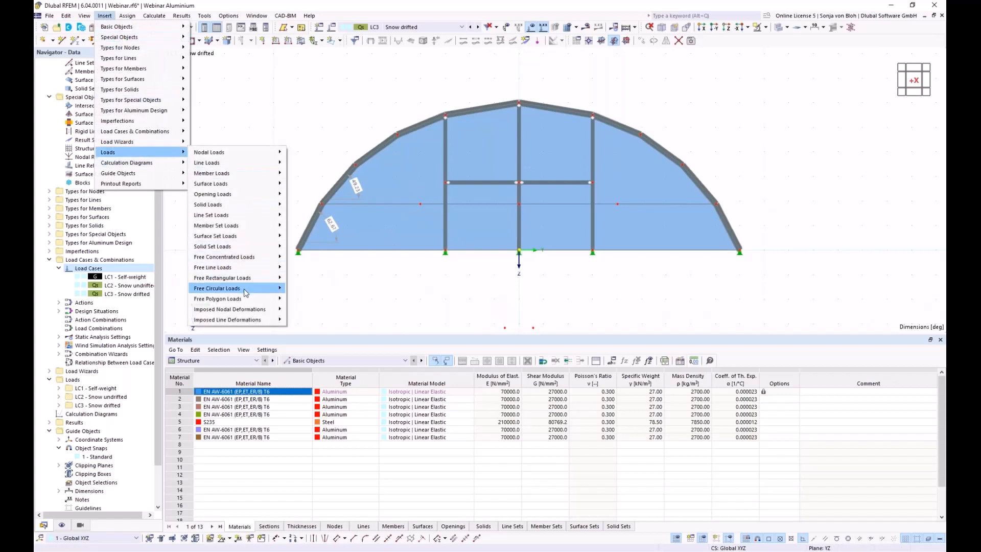
mouse_move(247, 278)
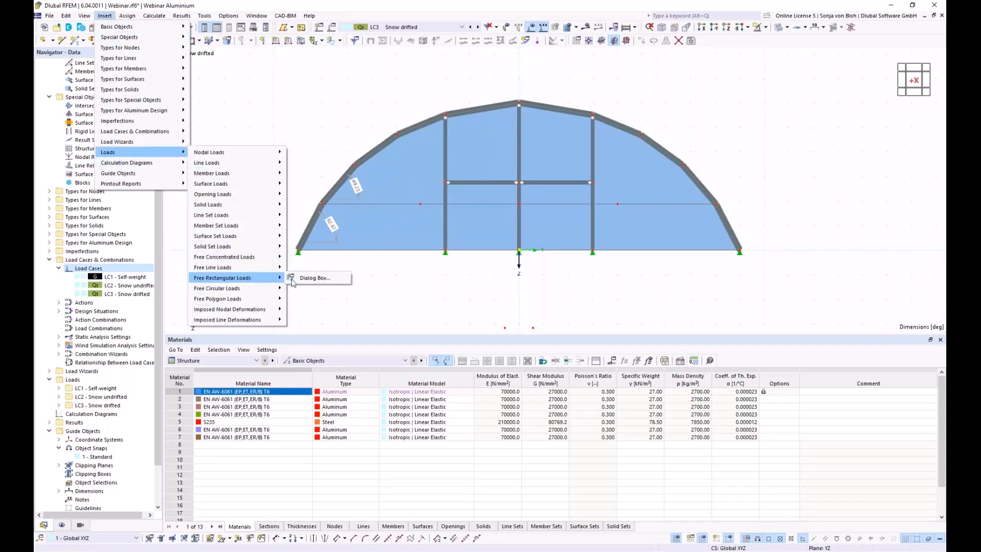
click(312, 277)
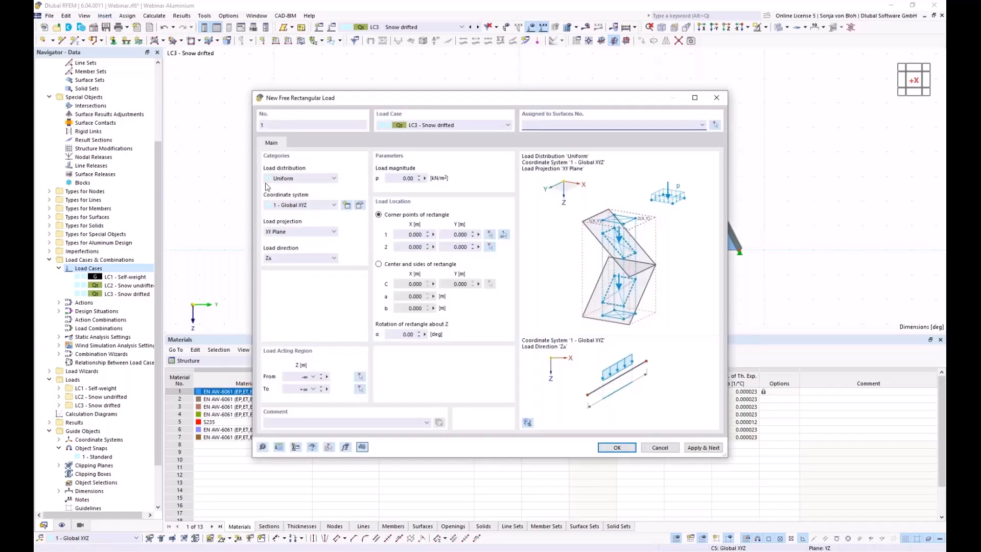
click(319, 180)
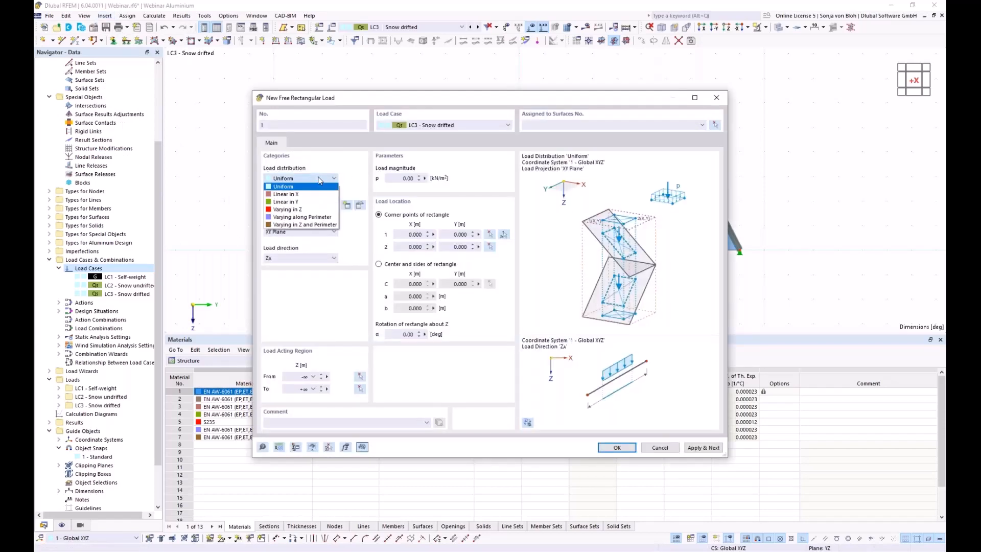
click(289, 201)
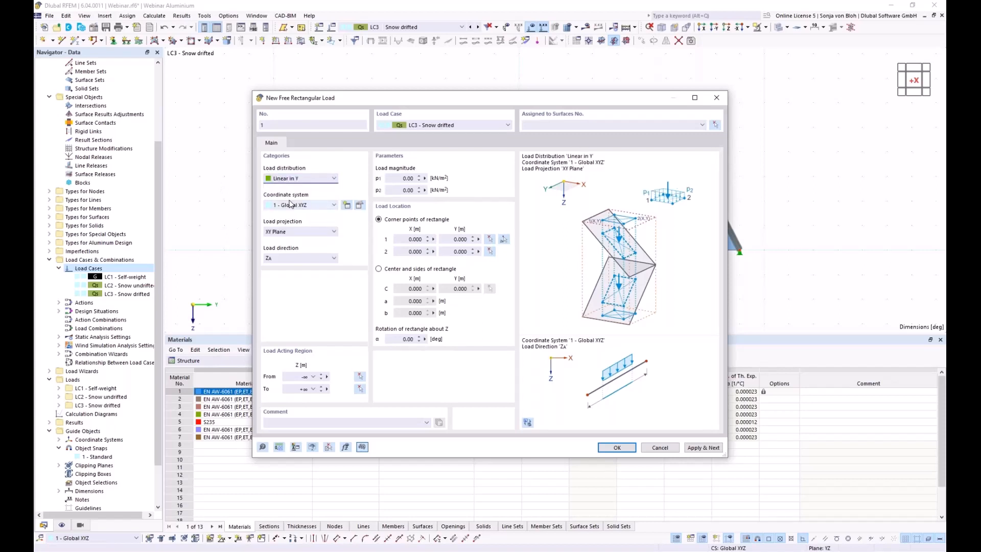
click(307, 256)
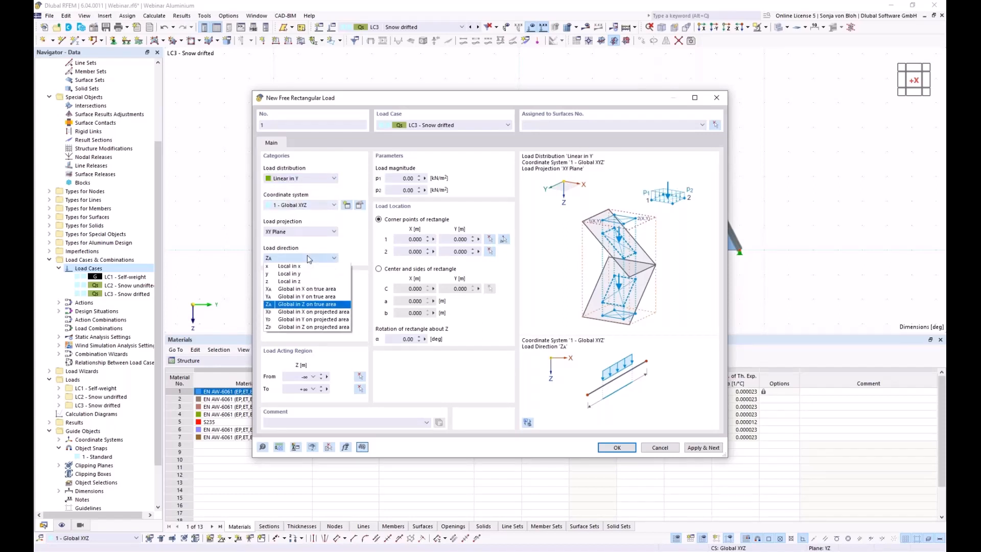
click(307, 327)
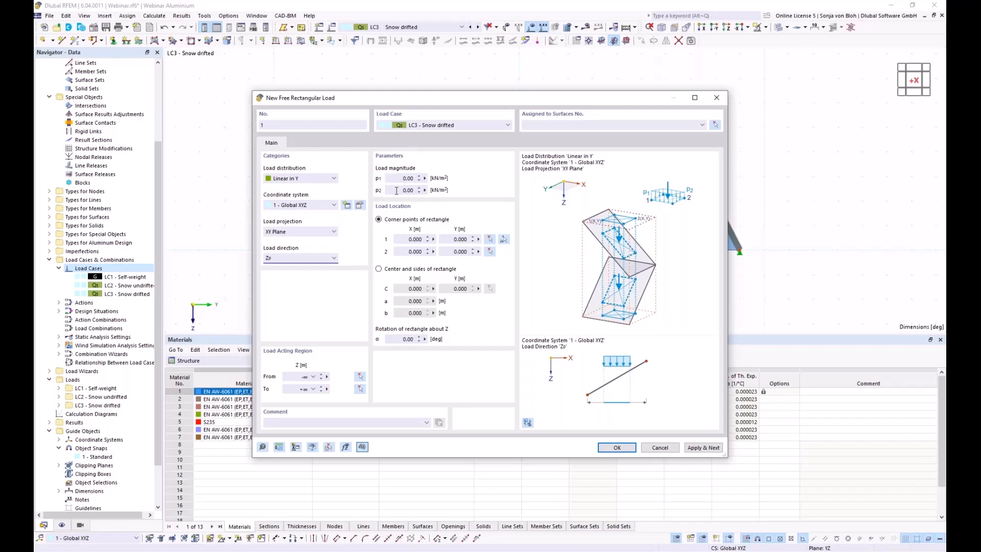
click(397, 190)
text(1.70)
click(505, 241)
Pick the rectangle's two corner nodes, the second at (20, -4.016) m.
click(322, 204)
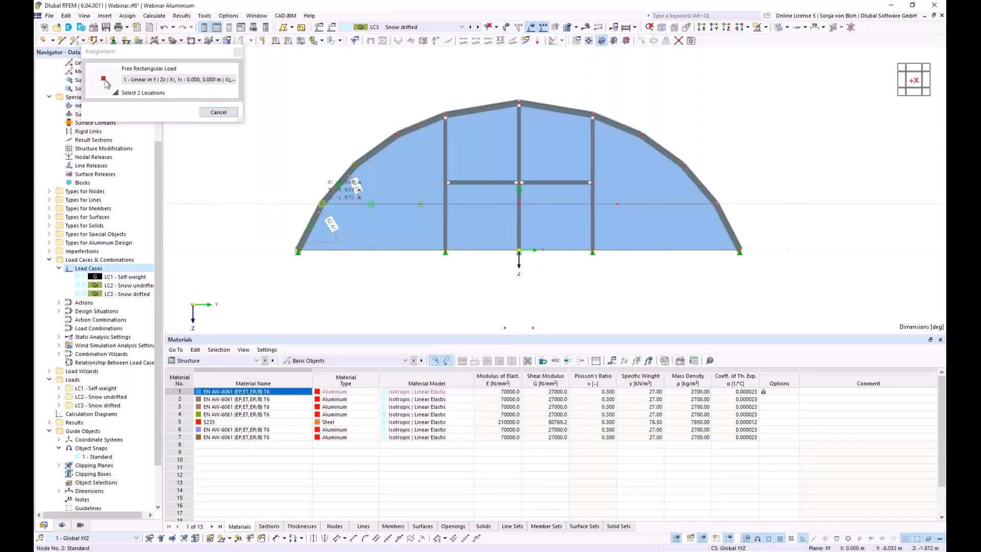
ctrl+middle_drag(475, 258, 382, 326)
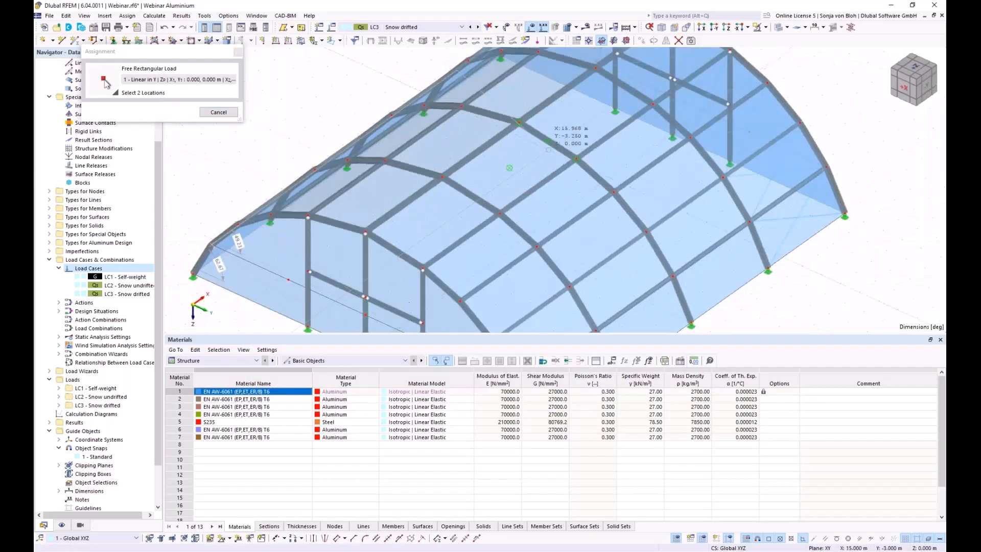
ctrl+middle_drag(568, 108, 583, 120)
click(591, 70)
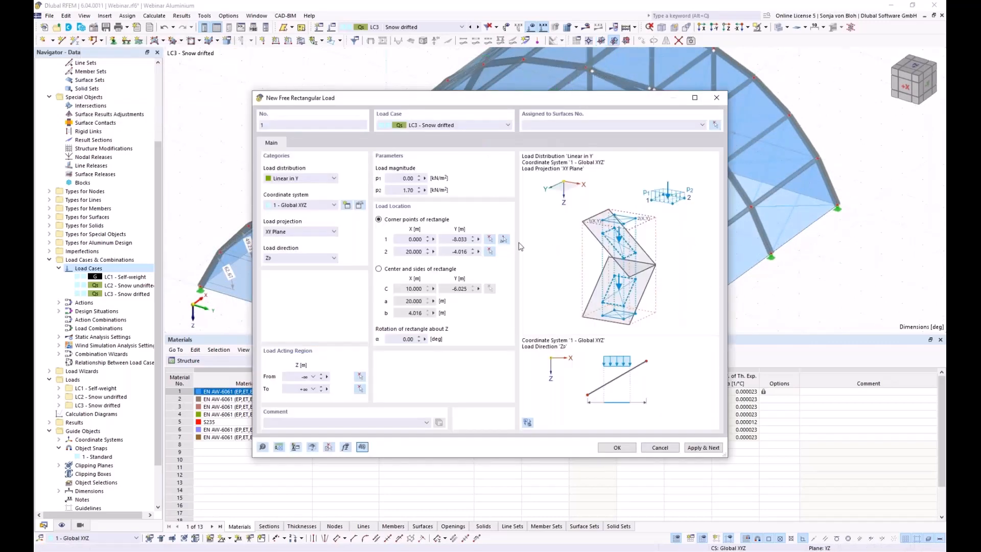
Assign the rectangular load to surfaces 2-4, 7-9, 12-14, 17-19.
click(715, 125)
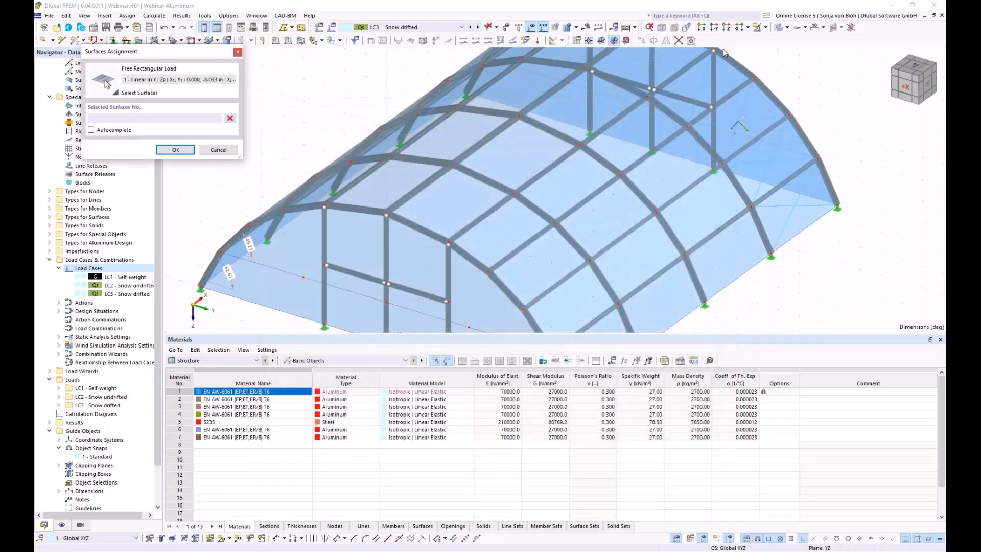
click(702, 30)
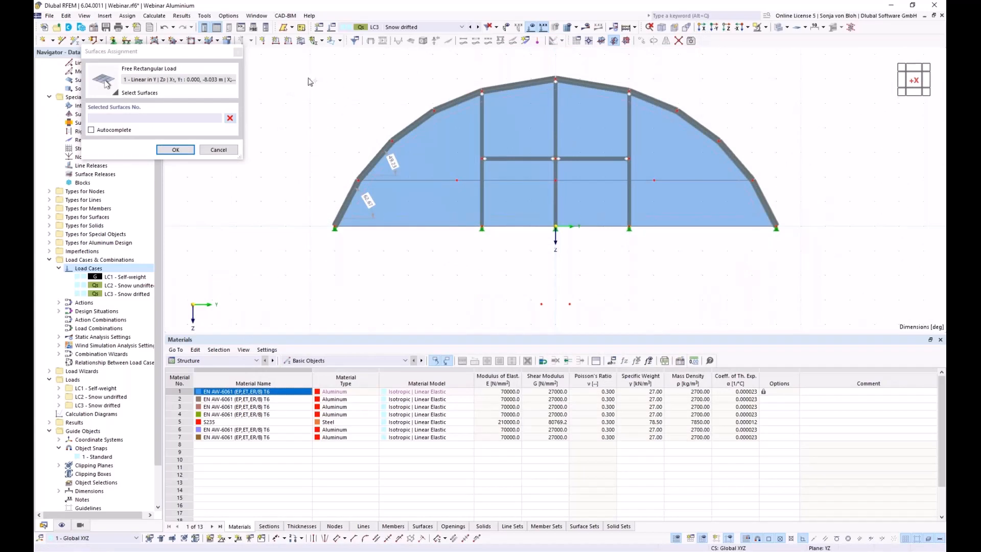
drag(299, 70, 471, 192)
click(230, 118)
drag(315, 65, 501, 188)
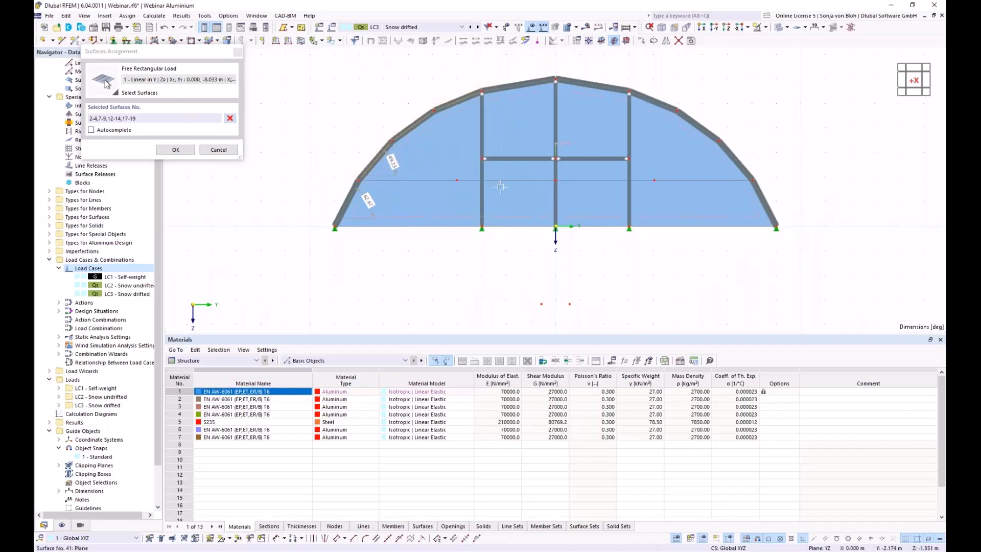
click(175, 149)
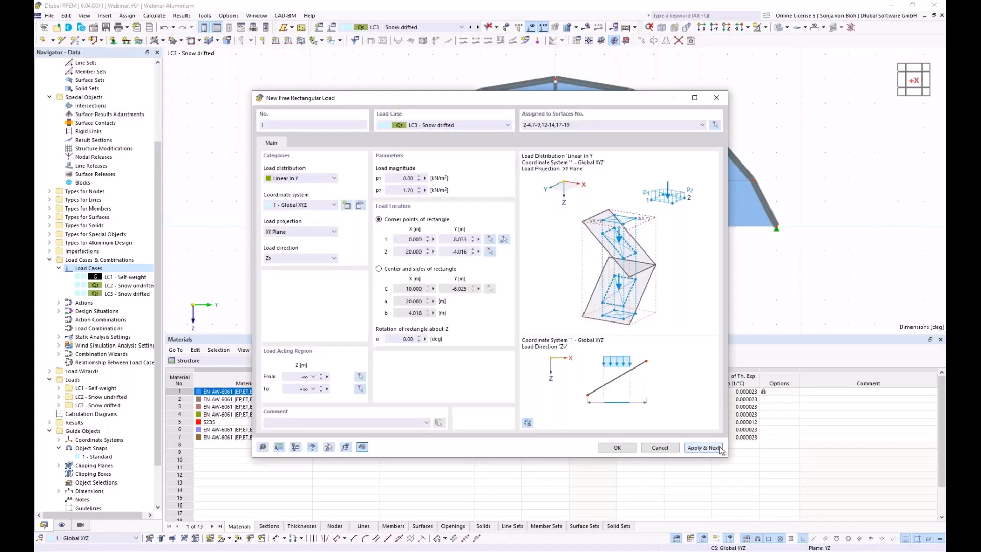
Start free rectangular load 2 with p1 of 1.70 kN/m².
click(709, 447)
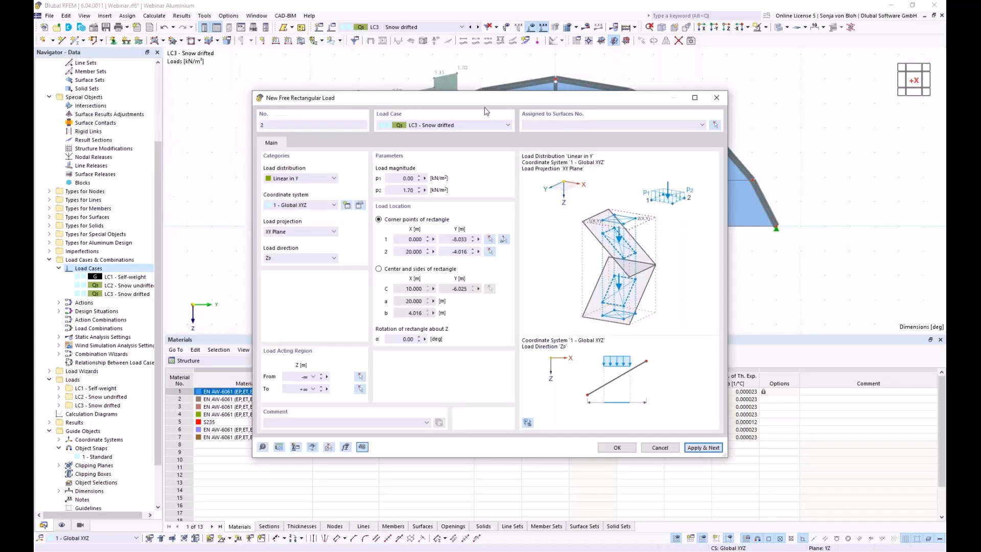
drag(490, 102, 482, 287)
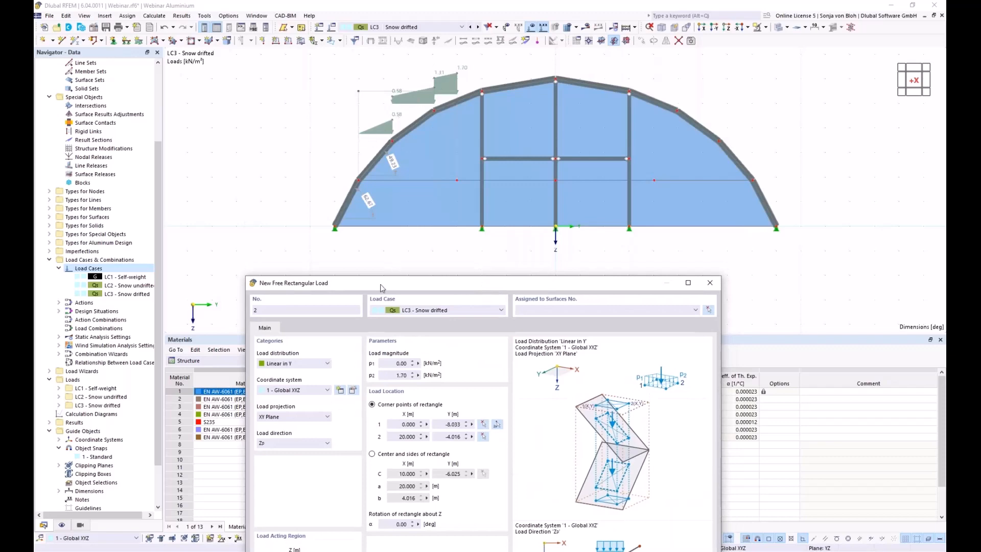
drag(380, 284, 406, 210)
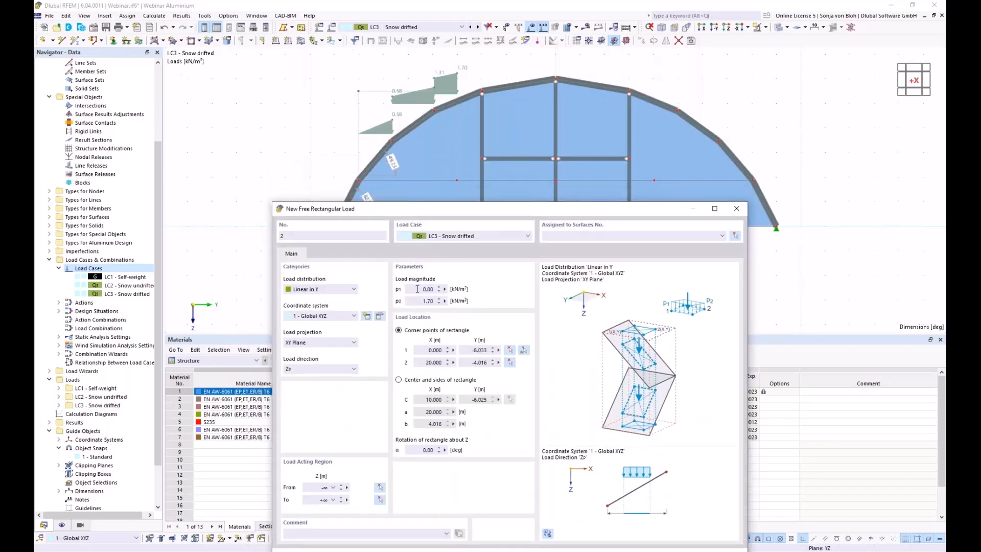
click(417, 289)
text(1,7)
click(423, 301)
Set load 2 corners 0/-4.016 to 20/0.000 m on surfaces 4,5,9,10,14,15,19,20.
click(524, 350)
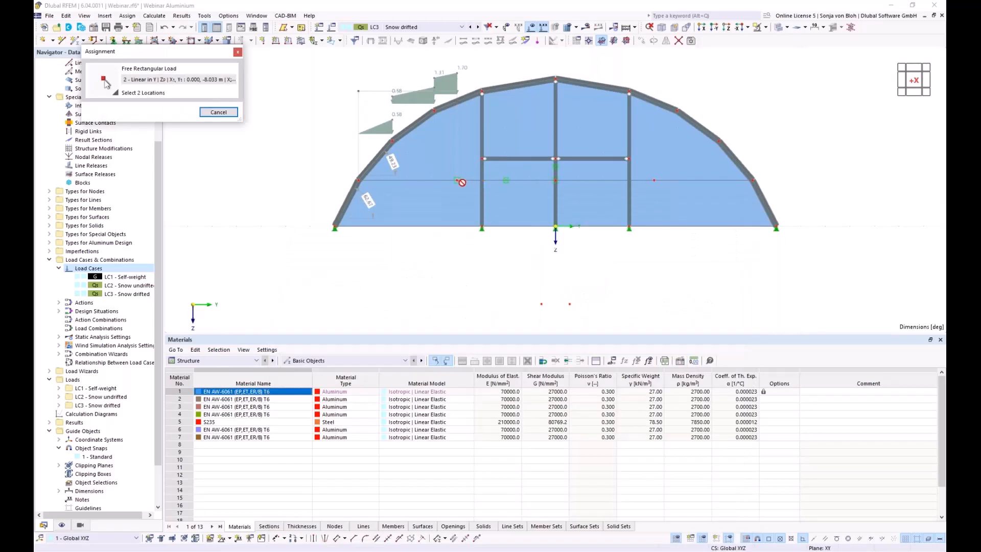
mouse_move(546, 242)
ctrl+middle_down()
mouse_move(540, 248)
mouse_move(602, 199)
ctrl+middle_up()
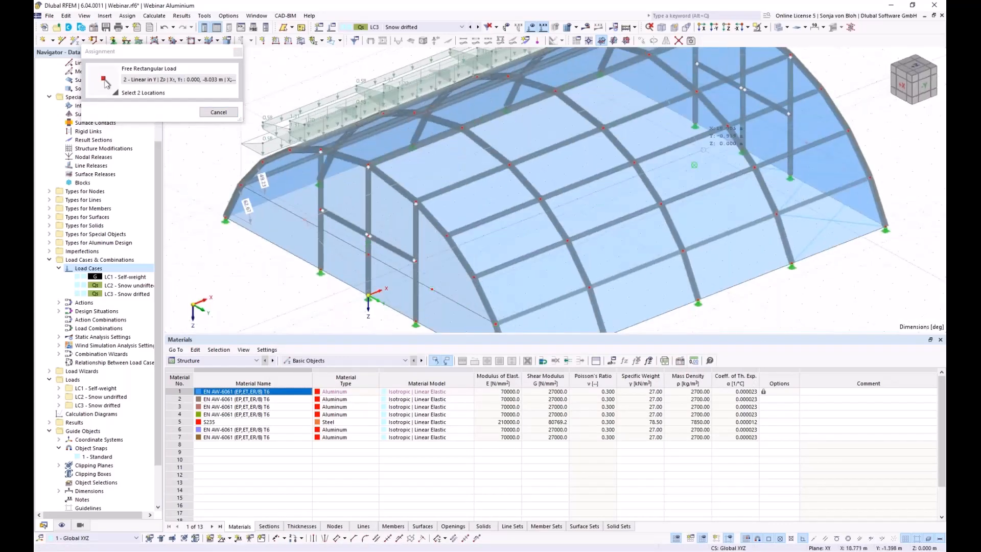
click(743, 91)
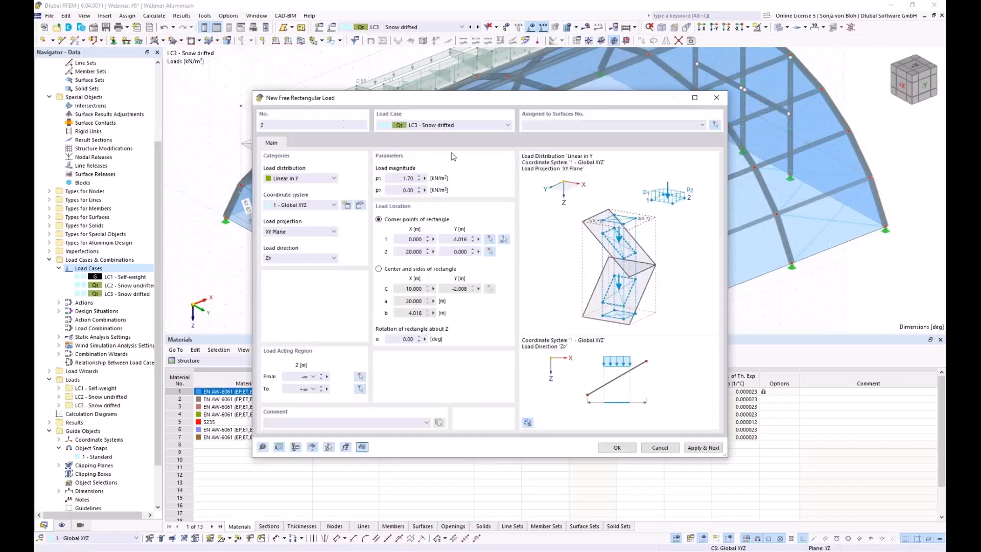
click(716, 125)
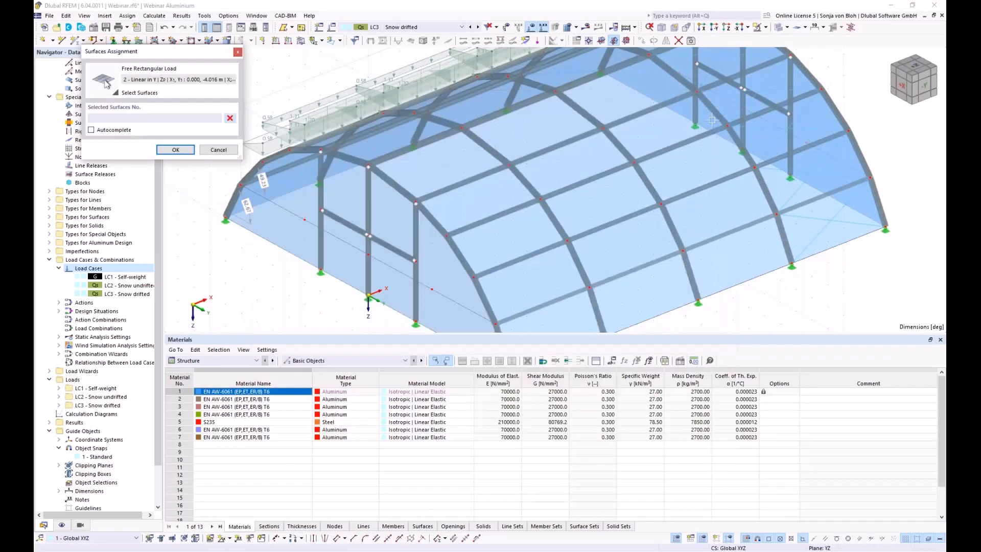
click(691, 42)
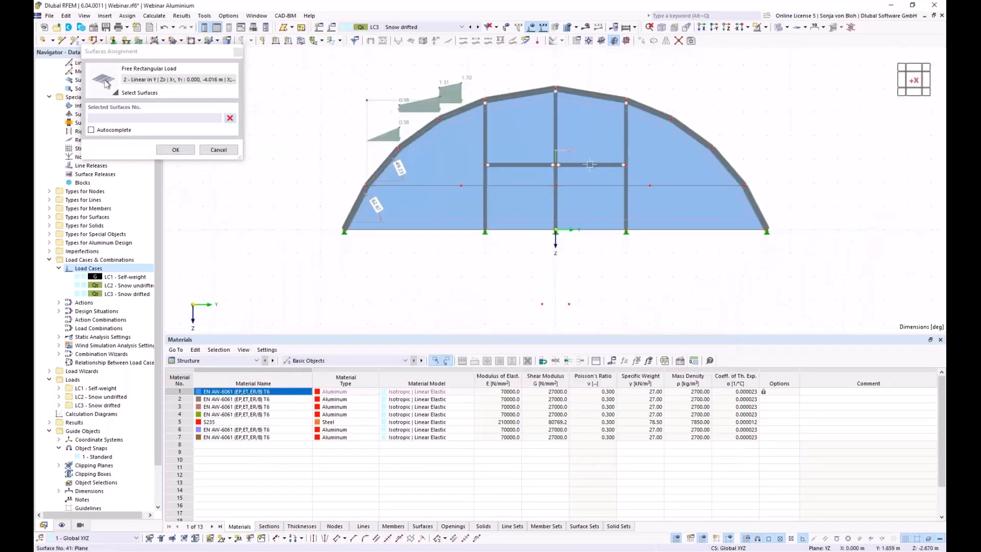
drag(459, 66, 581, 139)
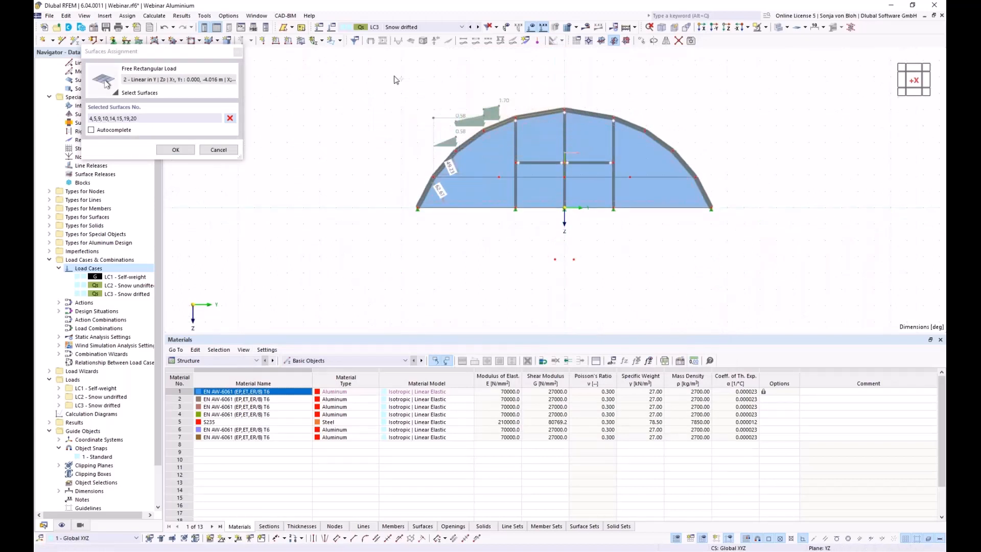
click(175, 150)
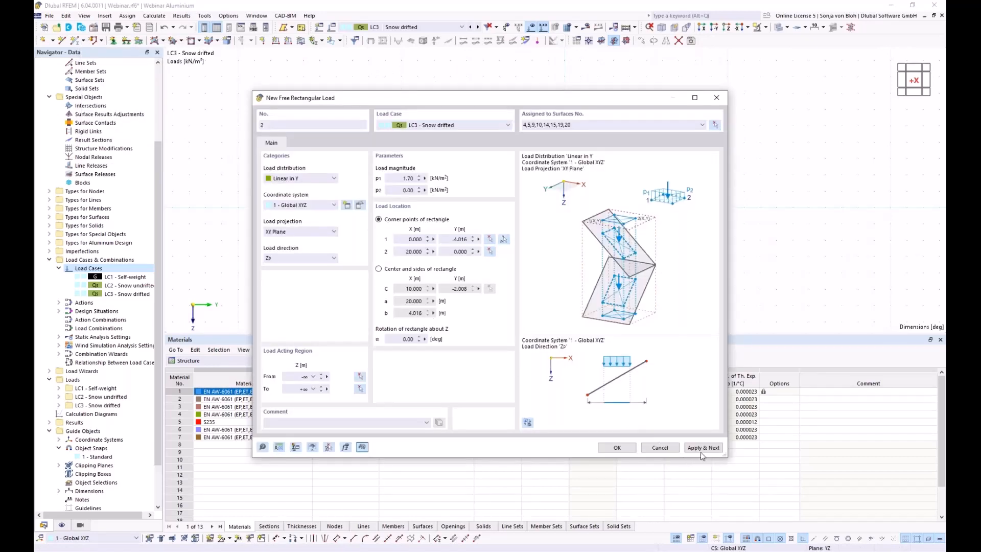
Start free rectangular load 3 with p1 0.00 and p2 0.85 kN/m².
click(702, 449)
drag(476, 97, 239, 51)
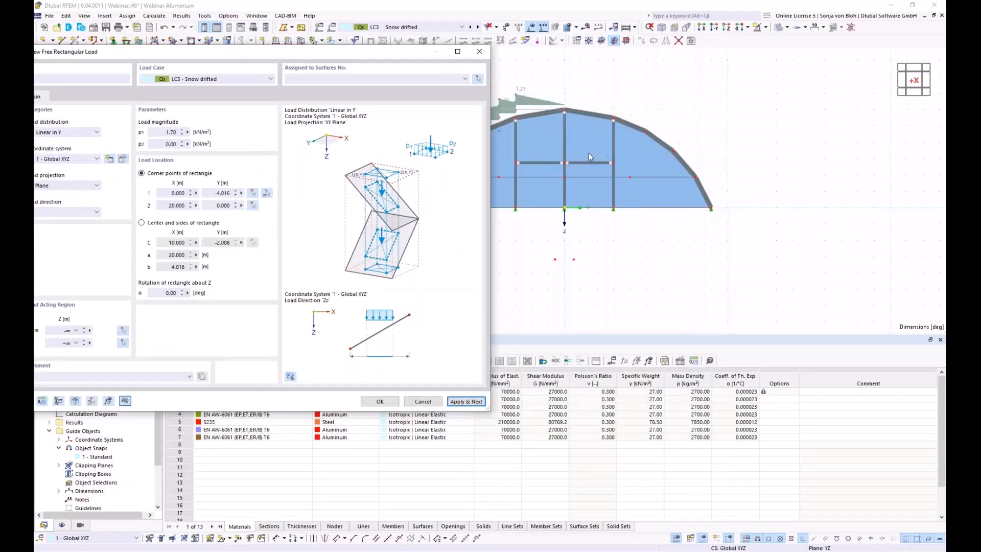
click(188, 133)
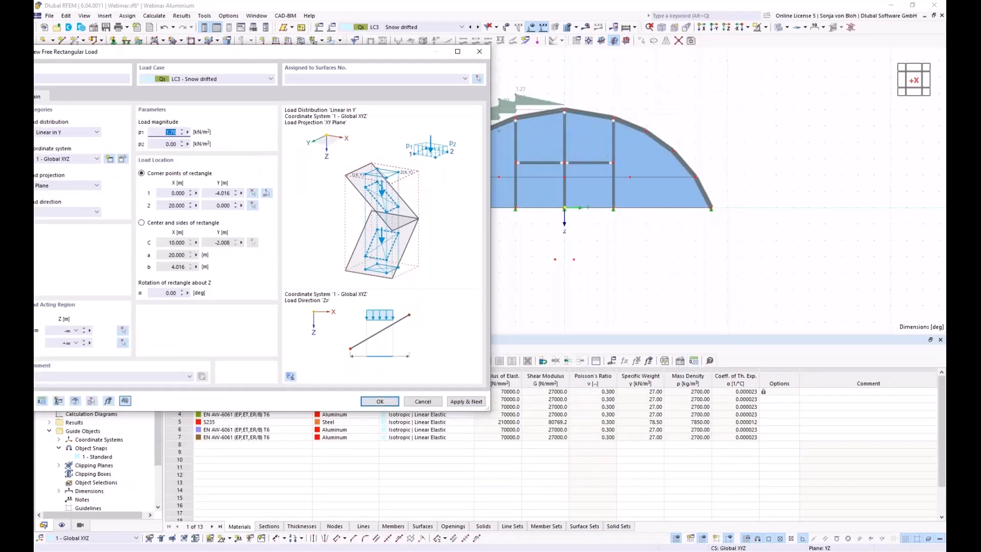
click(160, 144)
Set load 3 corners 0/0 to 15/6.657 m on surfaces 24,25,29,30,34,35,39,40.
click(266, 193)
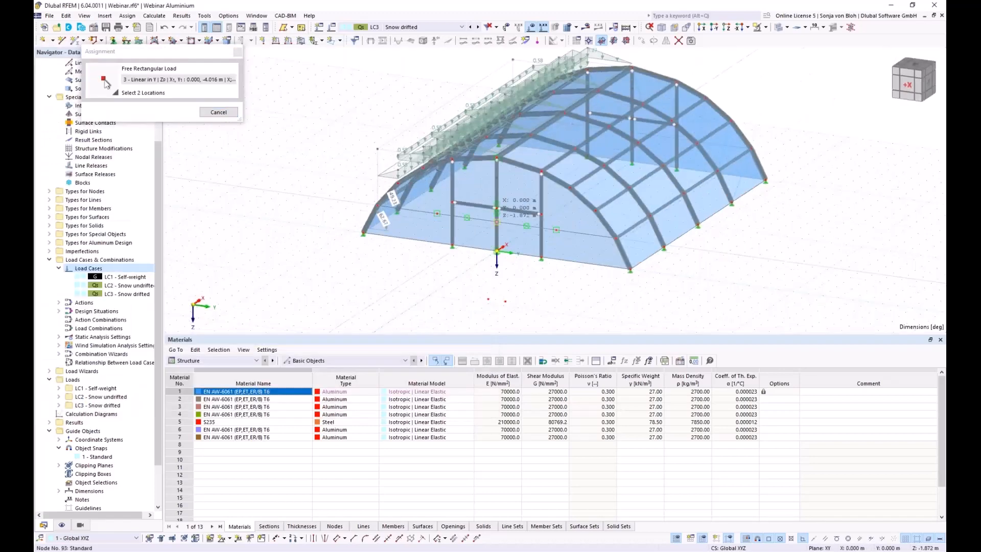
click(633, 166)
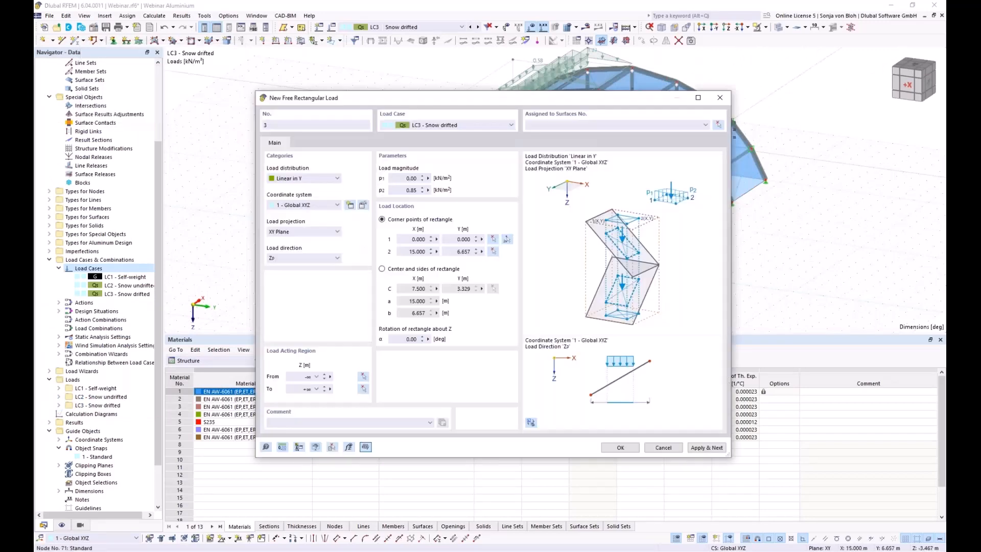
click(719, 125)
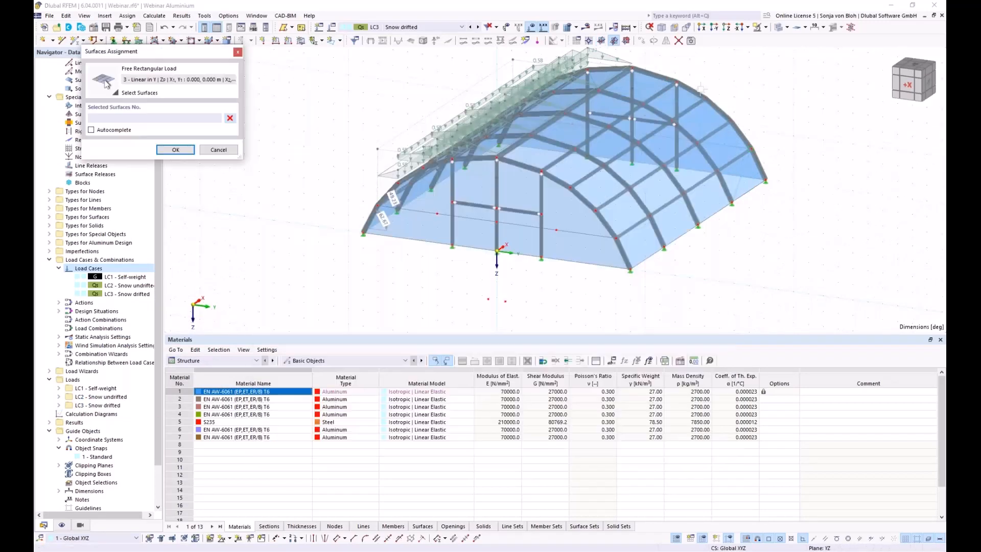
click(703, 28)
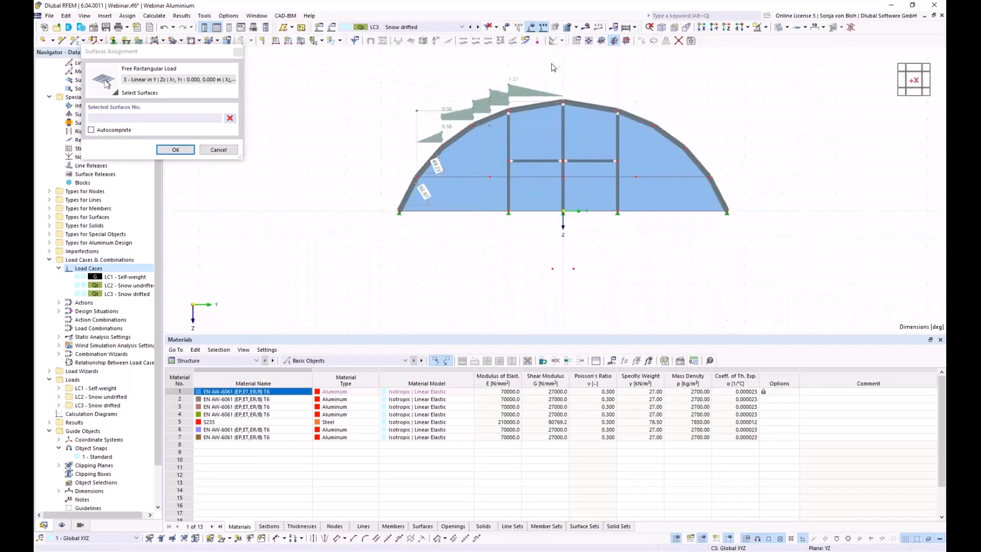
drag(567, 94, 666, 156)
click(181, 153)
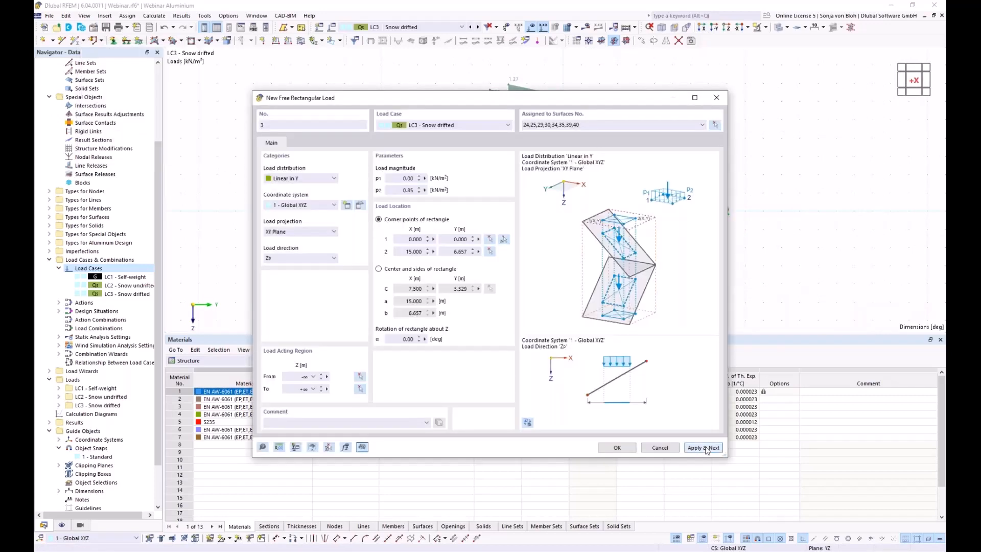
Start free rectangular load 4 with p1 0.85 and p2 0 kN/m².
click(706, 448)
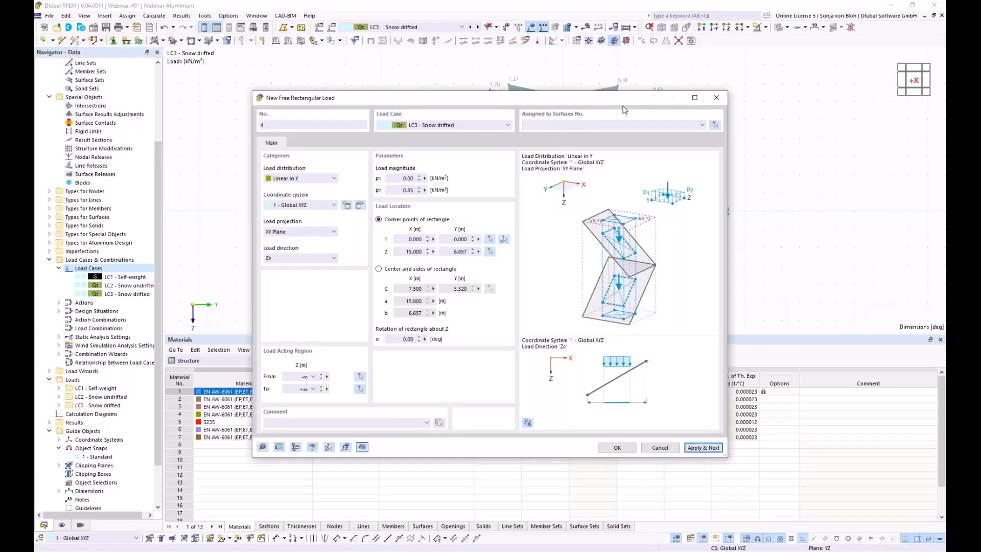
double_click(403, 179)
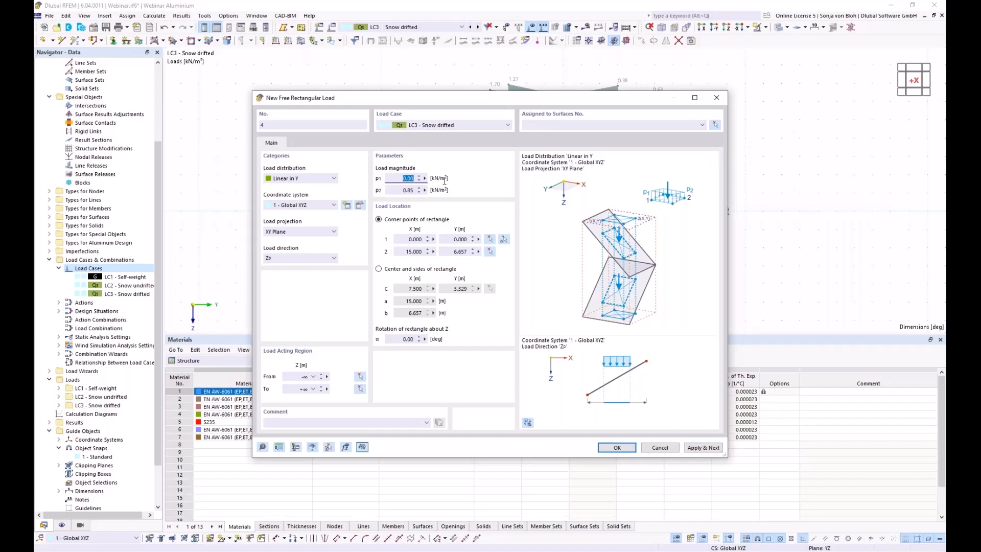
text(0,85)
key(Tab)
text(0)
Pick load 4's corner points, the second near the right arch node.
click(504, 239)
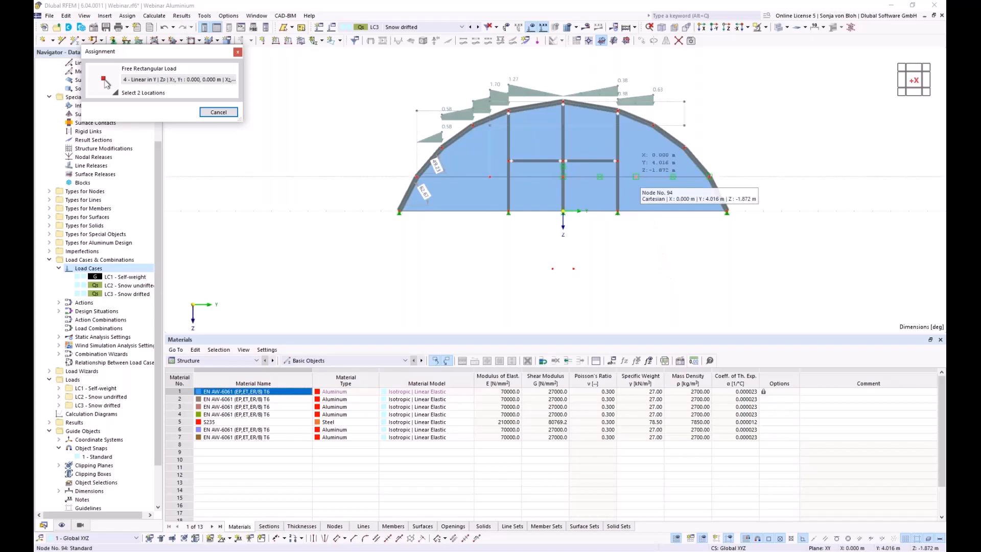
ctrl+middle_drag(730, 239, 653, 278)
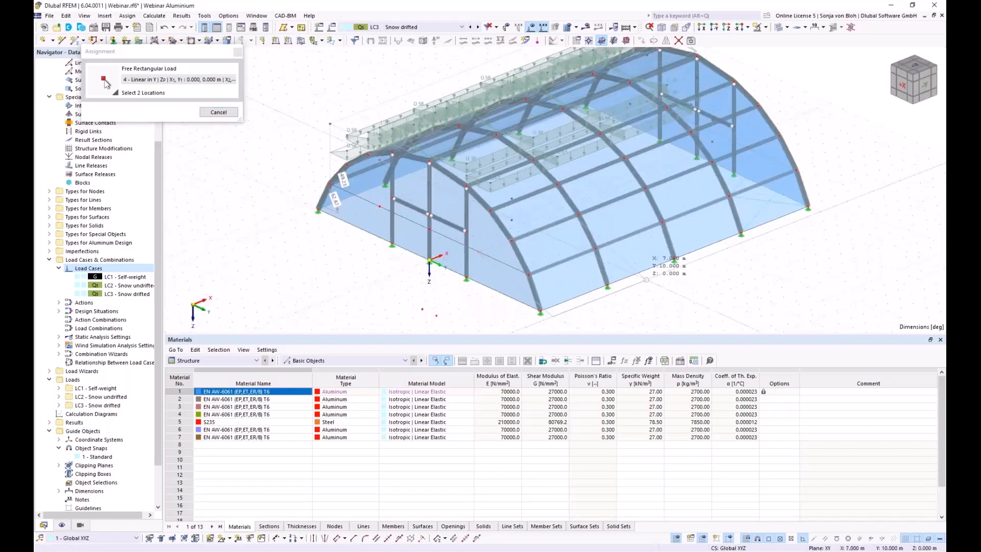
scroll(837, 179, up, 2)
click(791, 163)
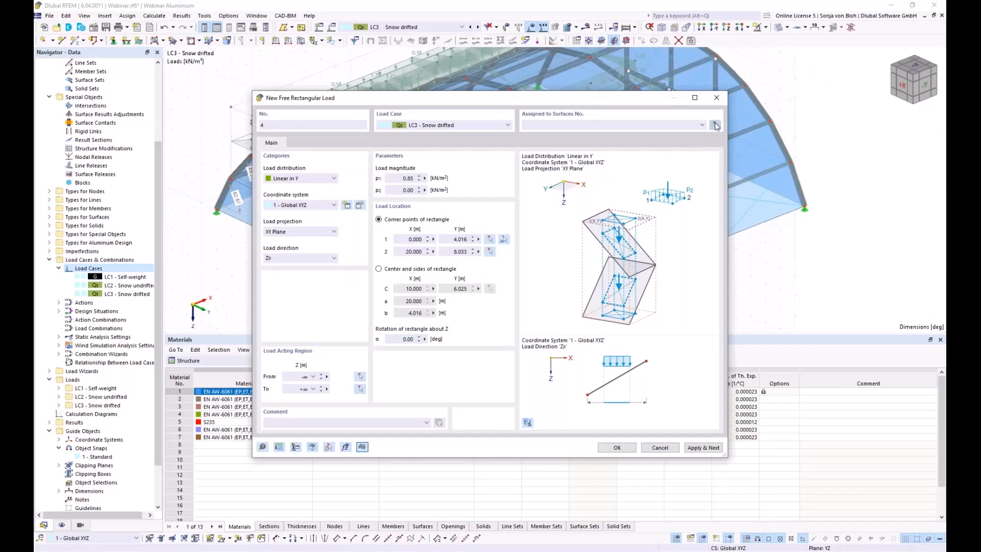
Assign load 4 to surfaces 22-24, 27-29, 32-34, 37-39 and create it.
click(716, 126)
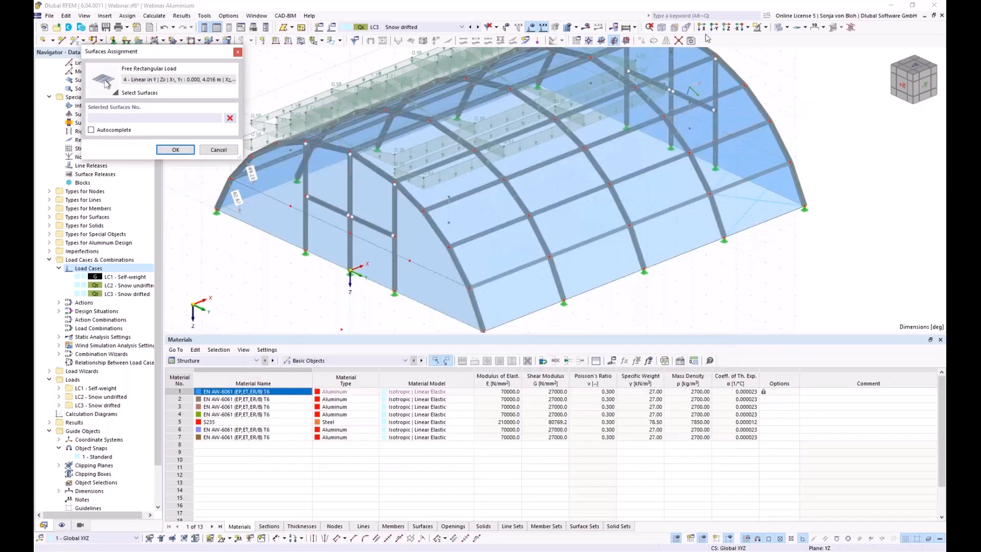
click(702, 27)
drag(650, 78, 762, 207)
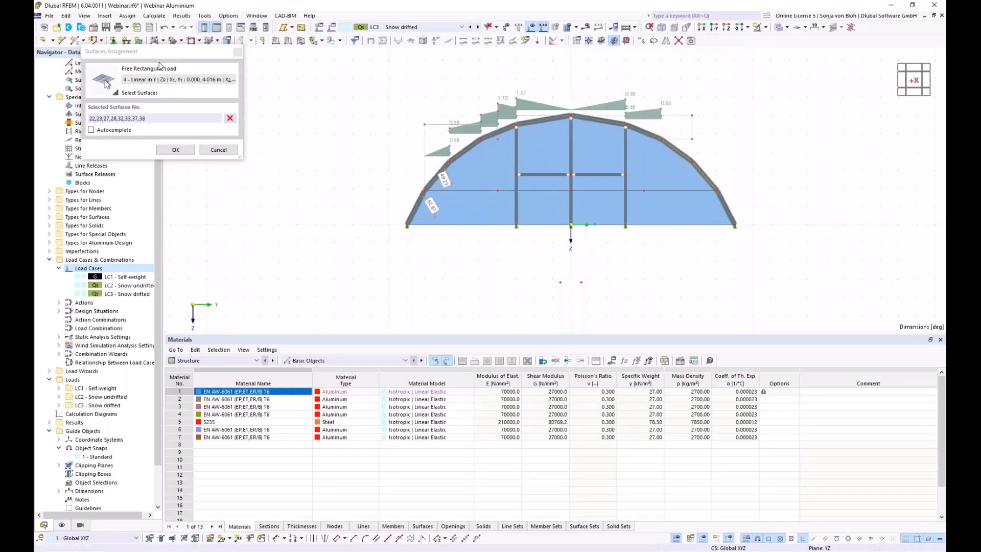
click(230, 118)
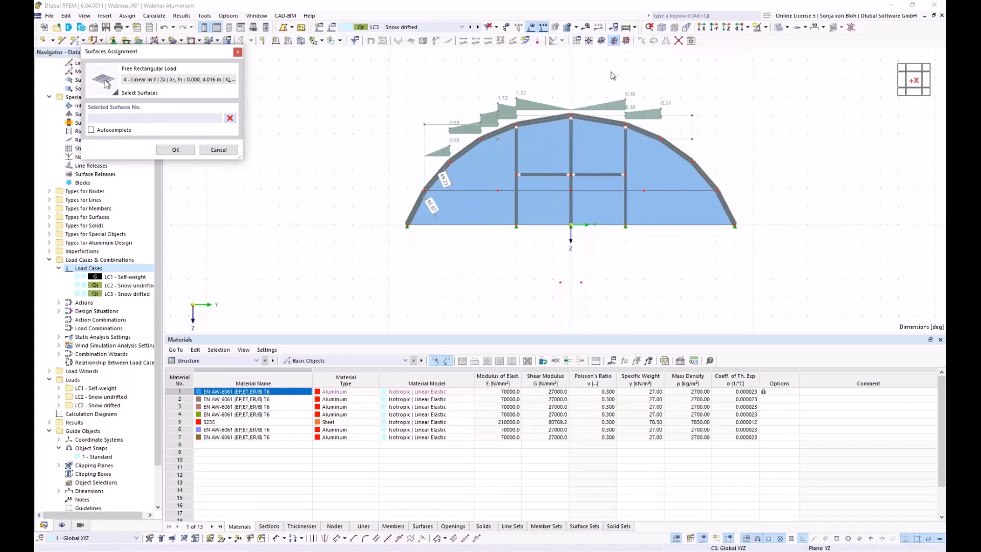
drag(613, 75, 765, 211)
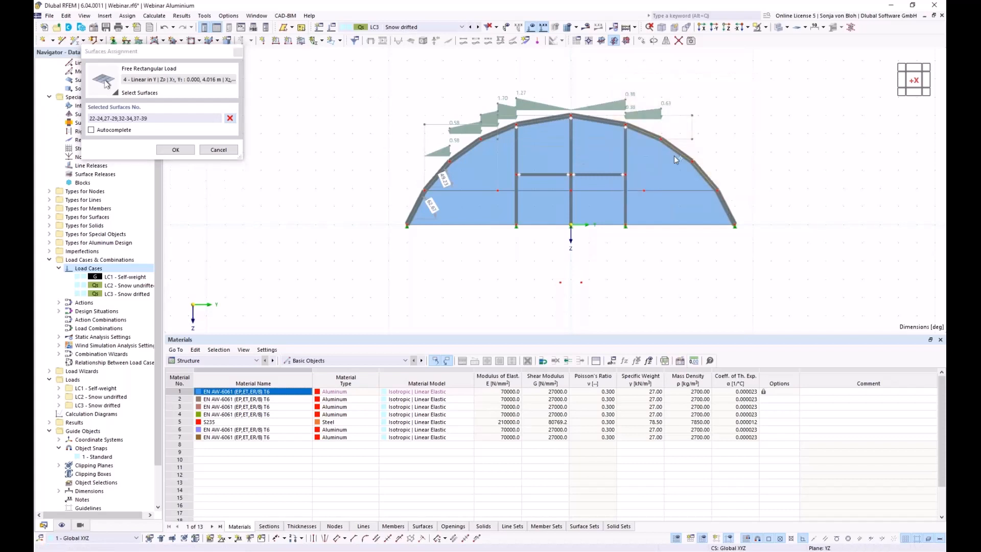
click(173, 149)
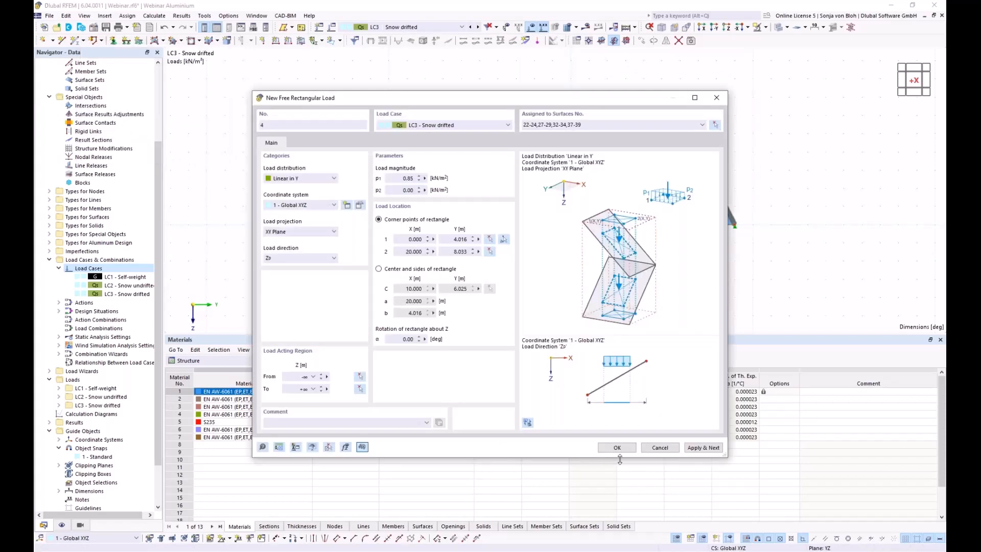
click(617, 448)
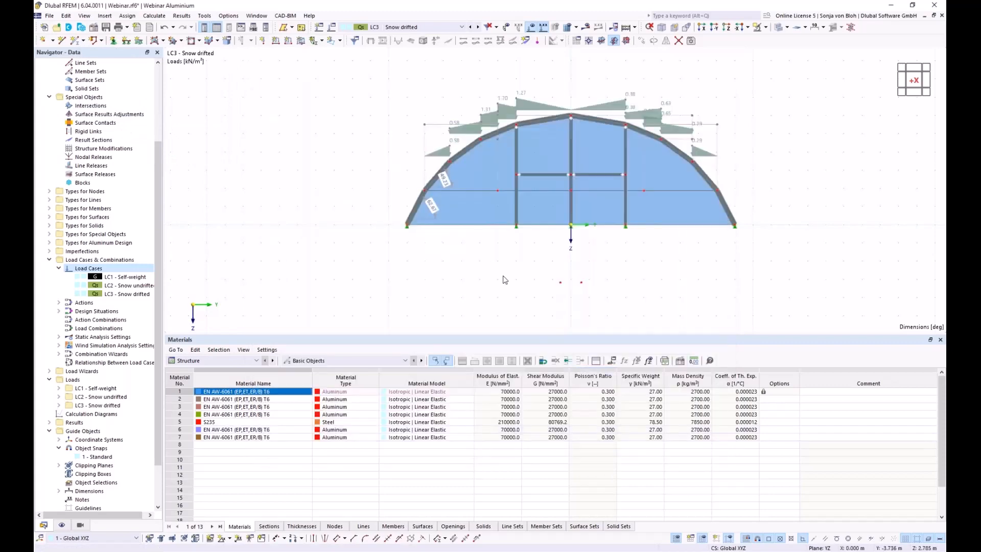
Orbit the model to a 3-D view and expand the Load Wizards list in the Navigator.
ctrl+middle_drag(543, 289, 403, 278)
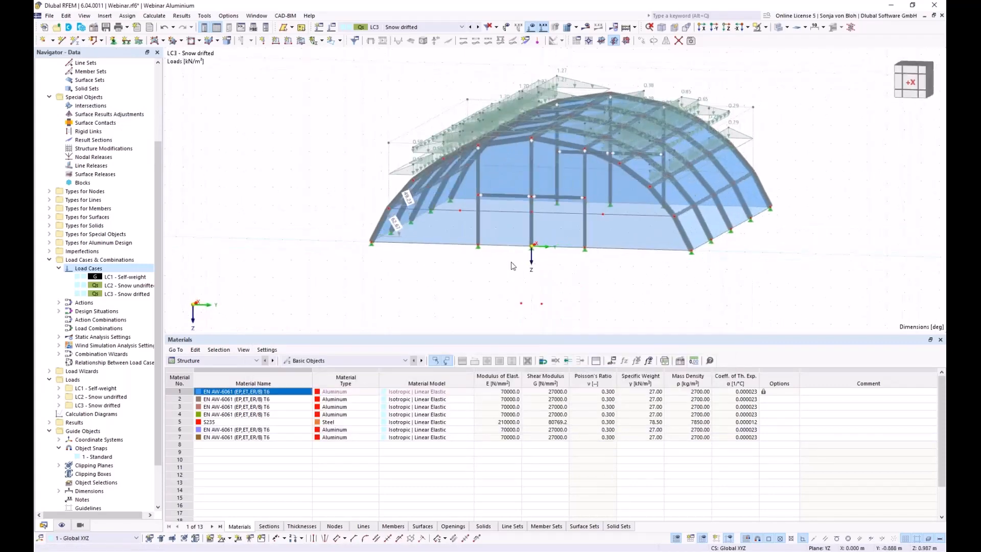
right_click(349, 261)
click(320, 256)
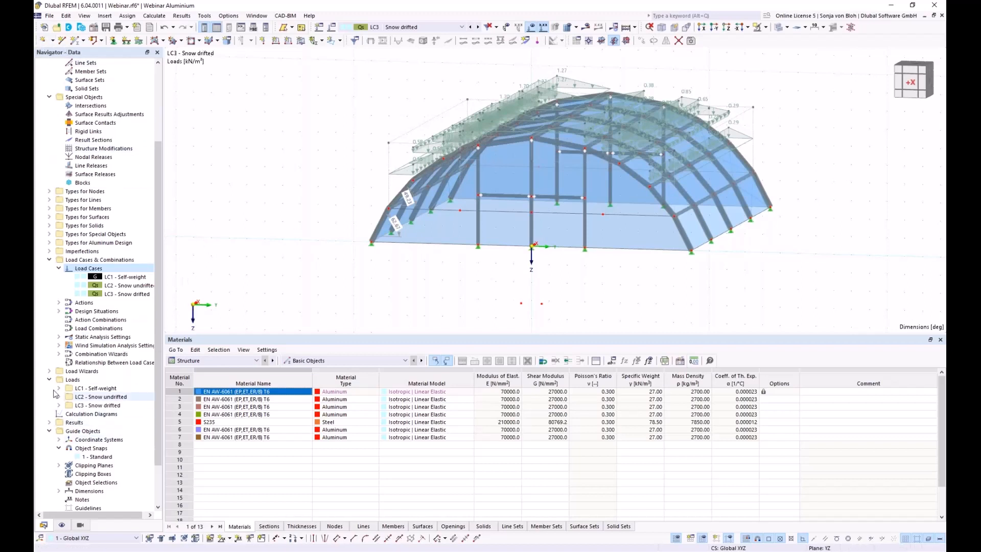
click(49, 371)
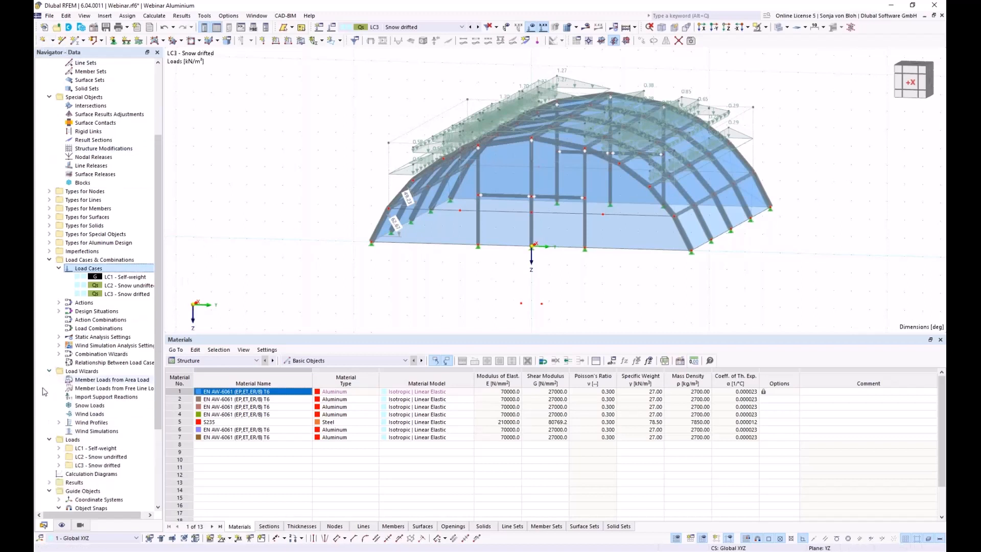
Start a new Wind Simulations wizard with user-defined wind directions 0.00 and 90.
right_click(94, 432)
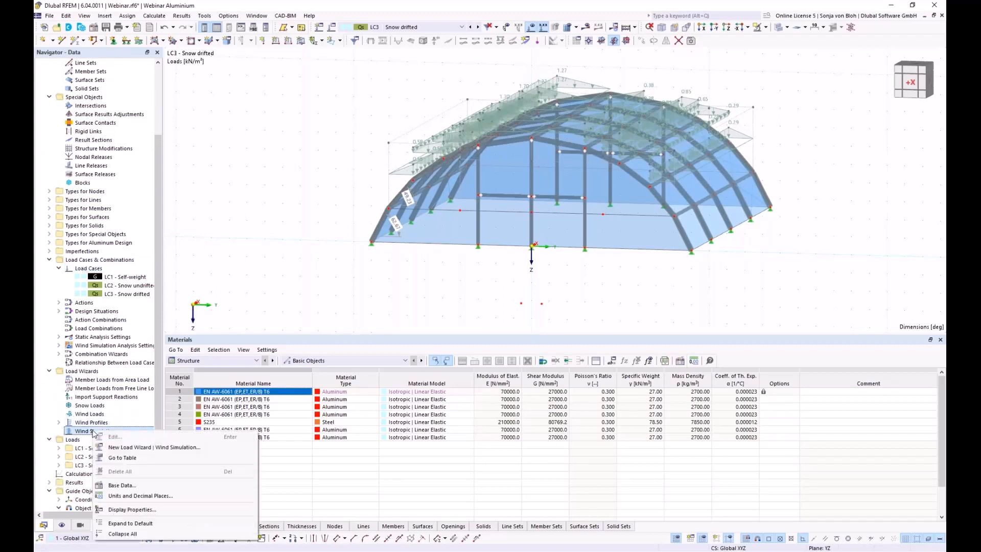
click(113, 448)
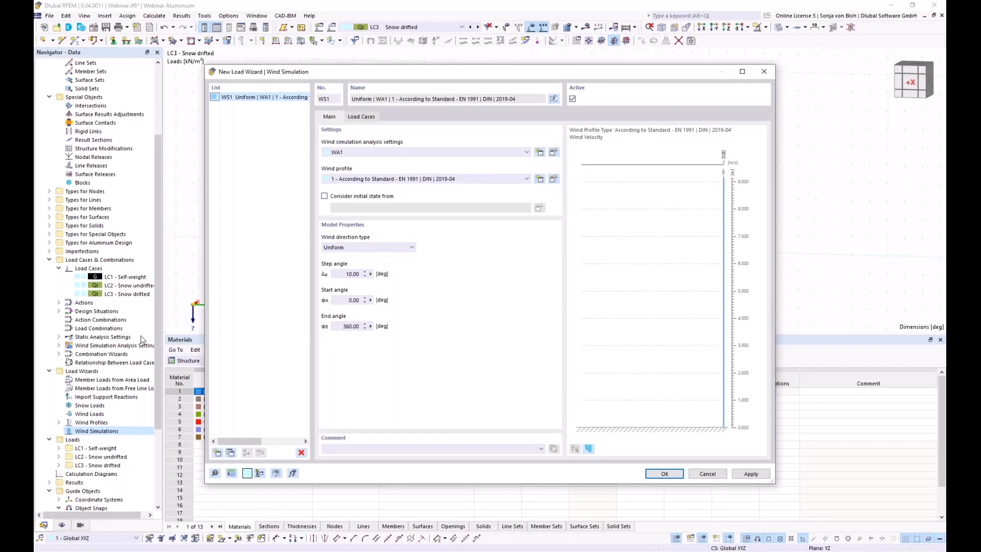
click(408, 248)
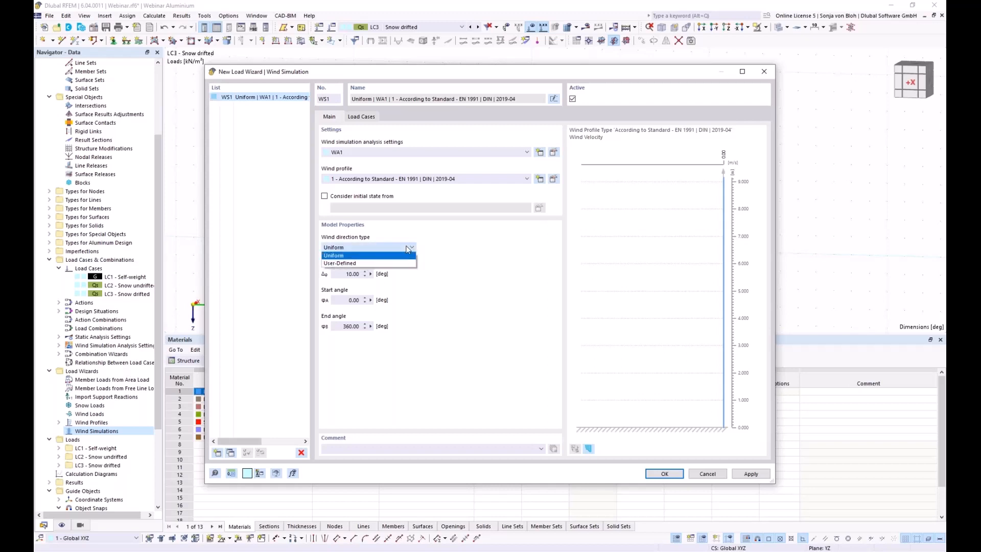
click(362, 263)
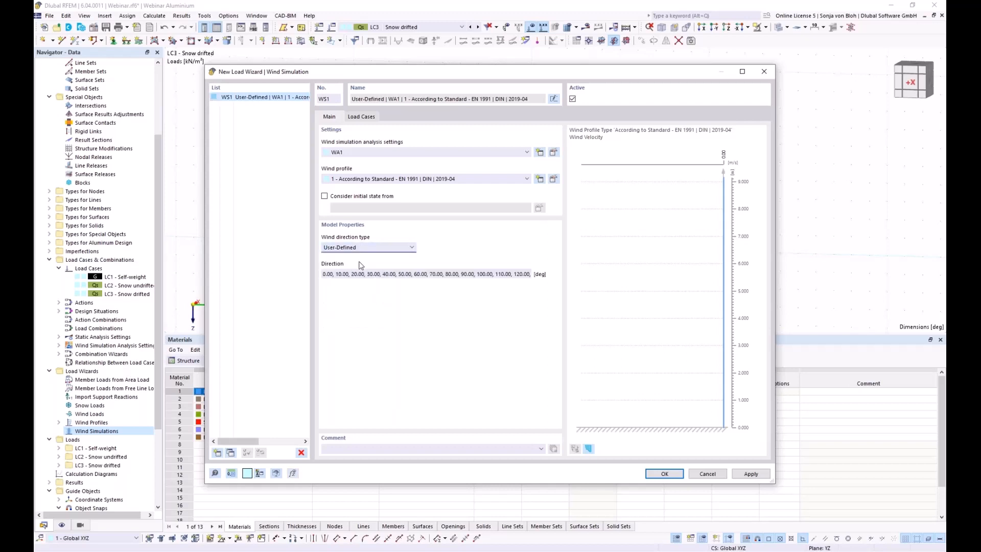
drag(336, 275, 552, 277)
text(0.00,90)
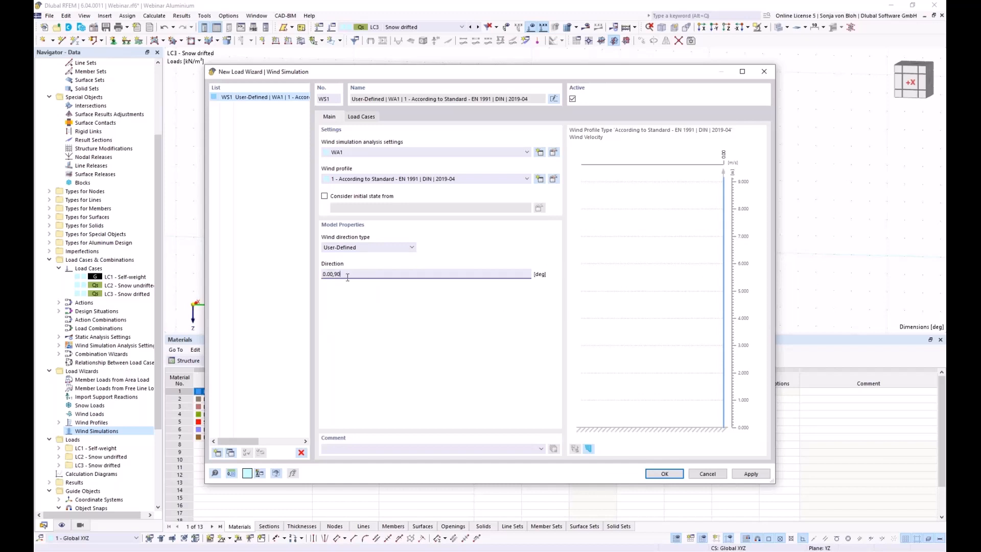
Review the generated load cases and the WA1 analysis settings without changes.
click(367, 116)
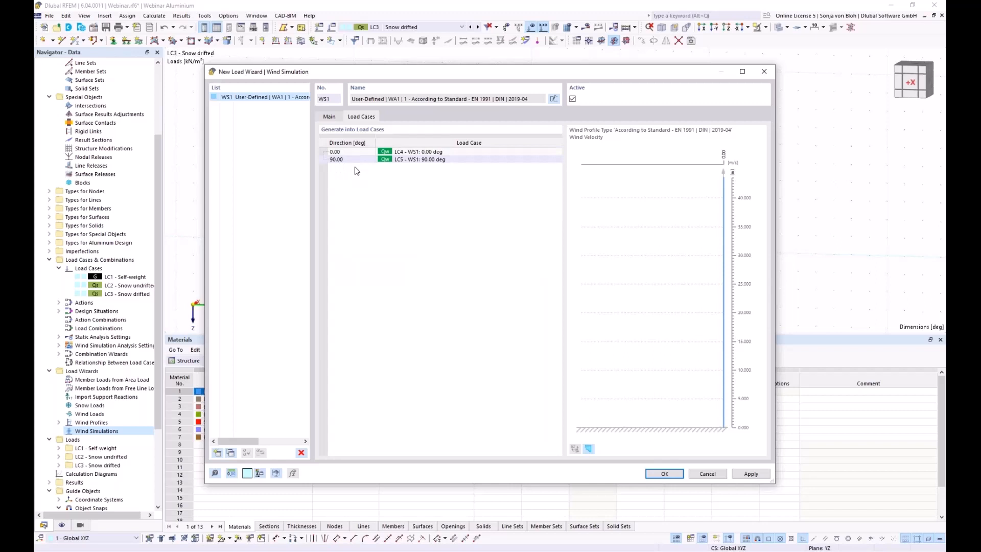
click(330, 117)
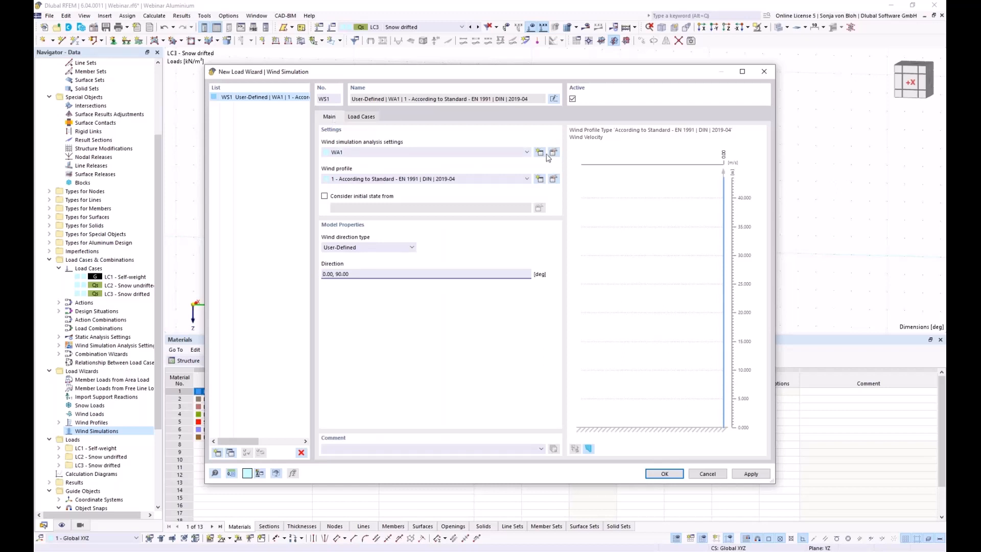
click(554, 152)
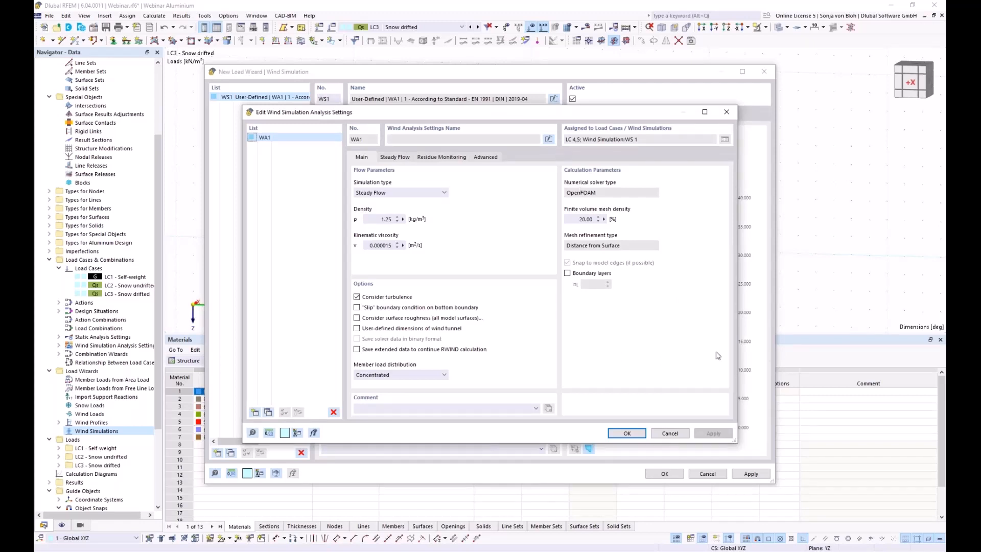
click(670, 433)
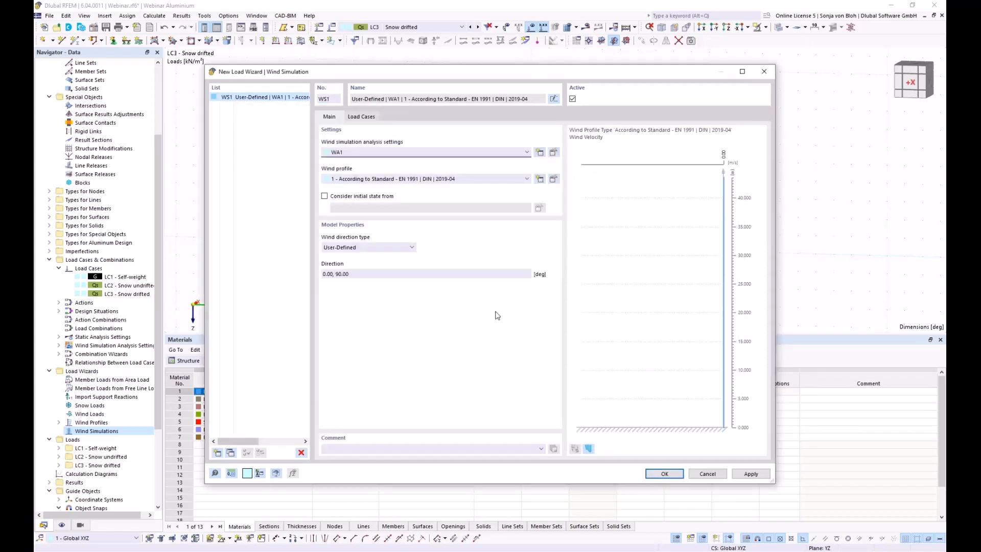
Open the wind profile editor and launch the wind load map for a location lookup.
click(554, 179)
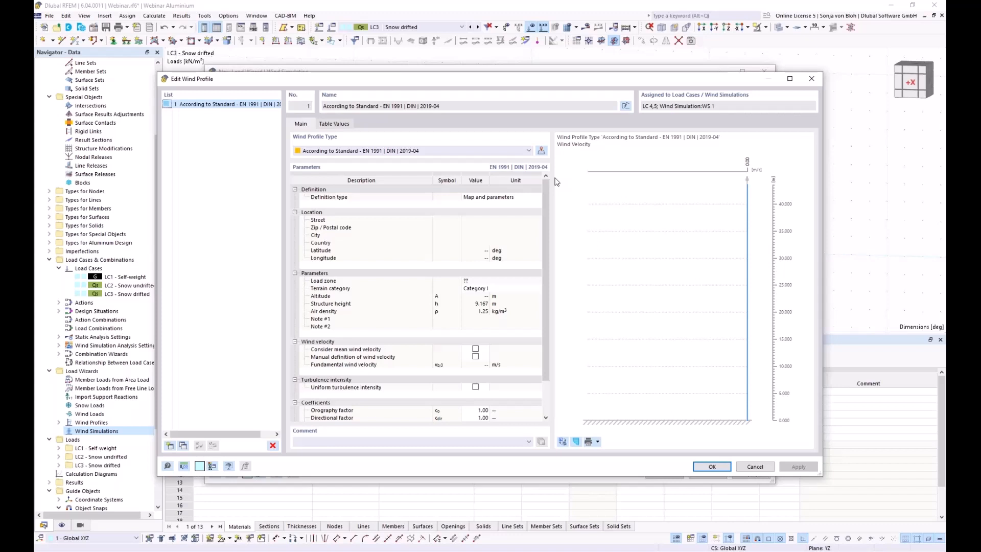
click(541, 151)
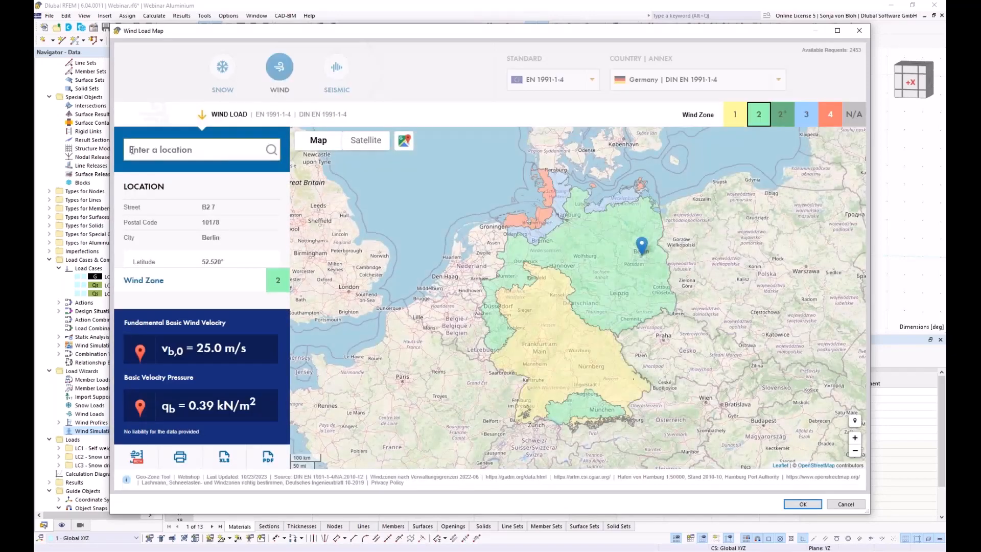
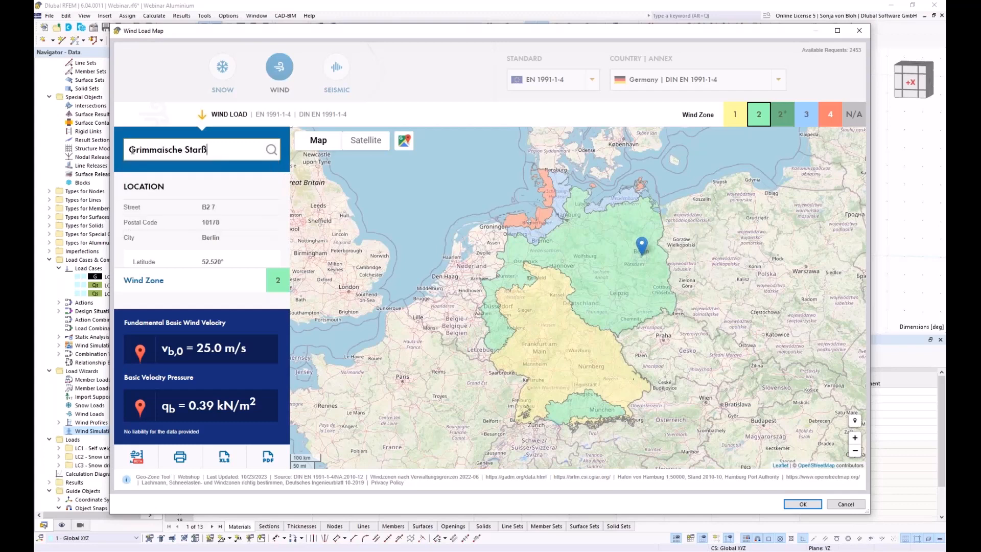
Find the Leipzig street address, correcting its spelling, and import its zone 2 wind data.
click(272, 151)
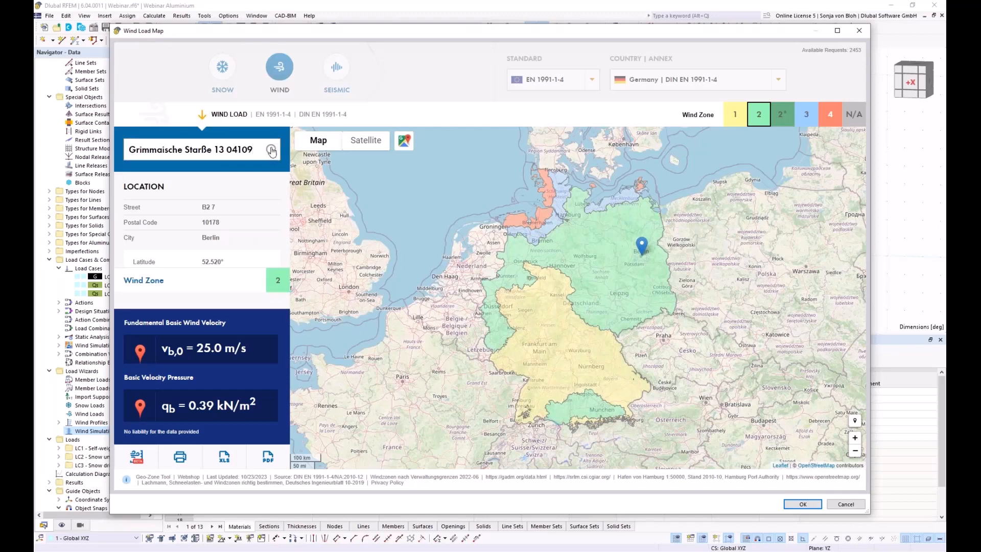
click(202, 149)
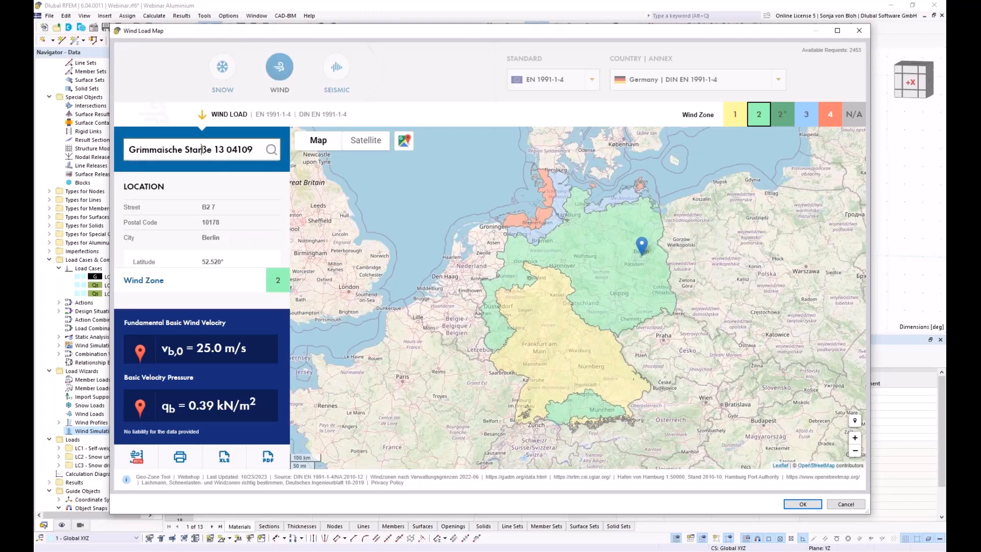
key(BackSpace)
key(BackSpace)
text(ra)
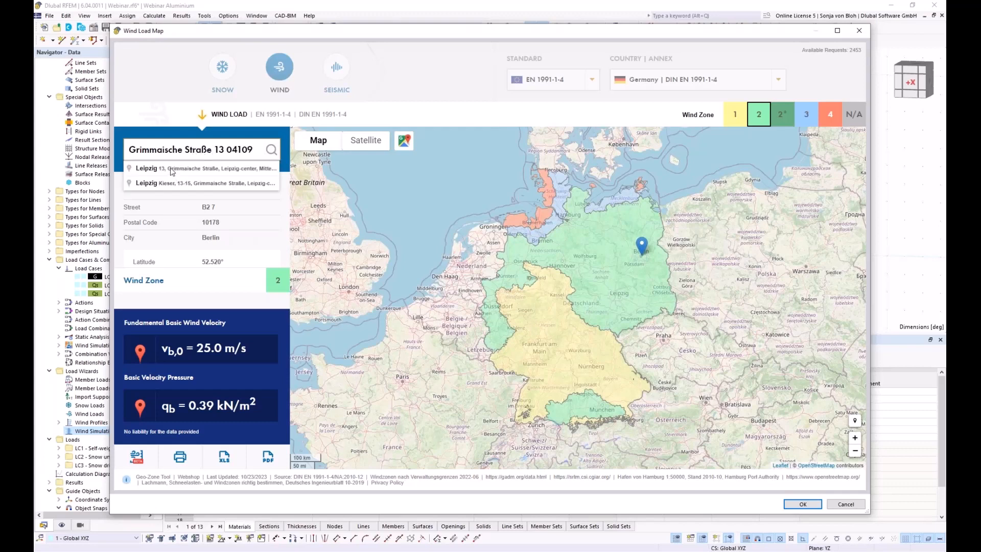
click(172, 171)
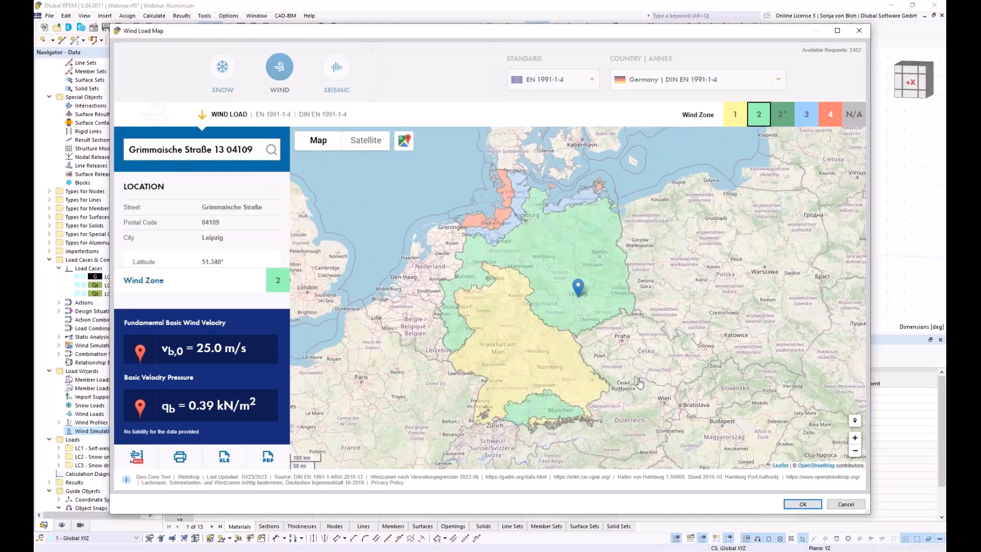
click(789, 504)
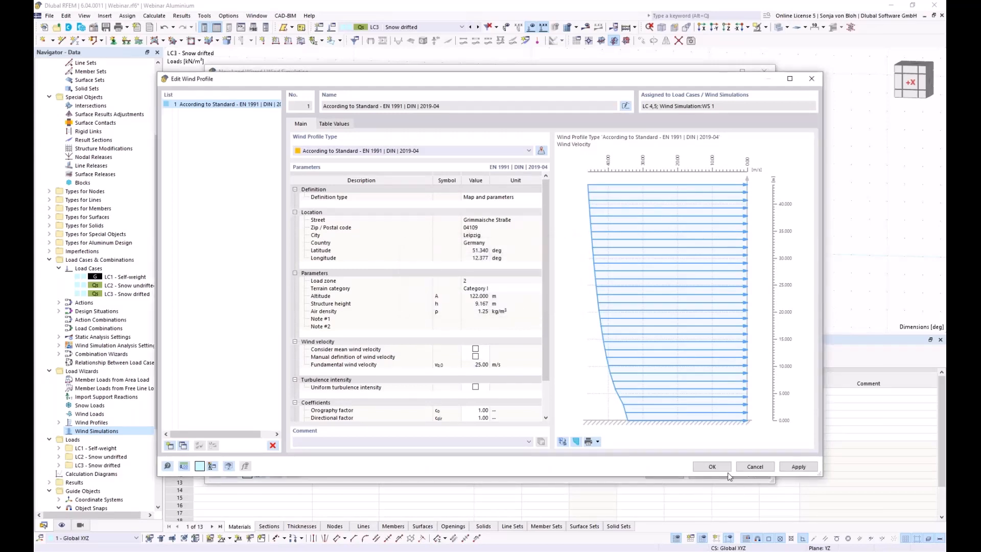
Confirm the Leipzig wind profile and check load cases LC4 (0.00°) and LC5 (90.00°).
click(710, 467)
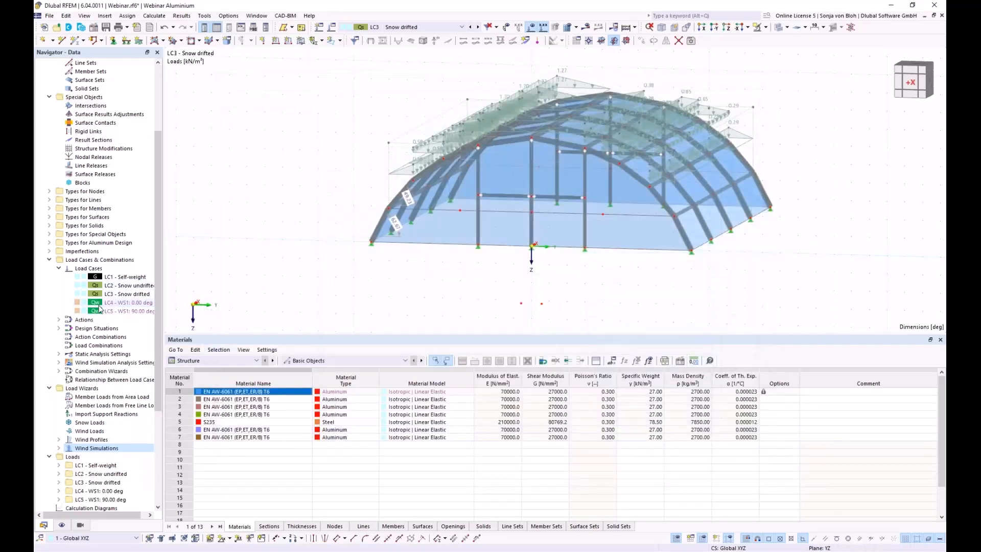
double_click(101, 305)
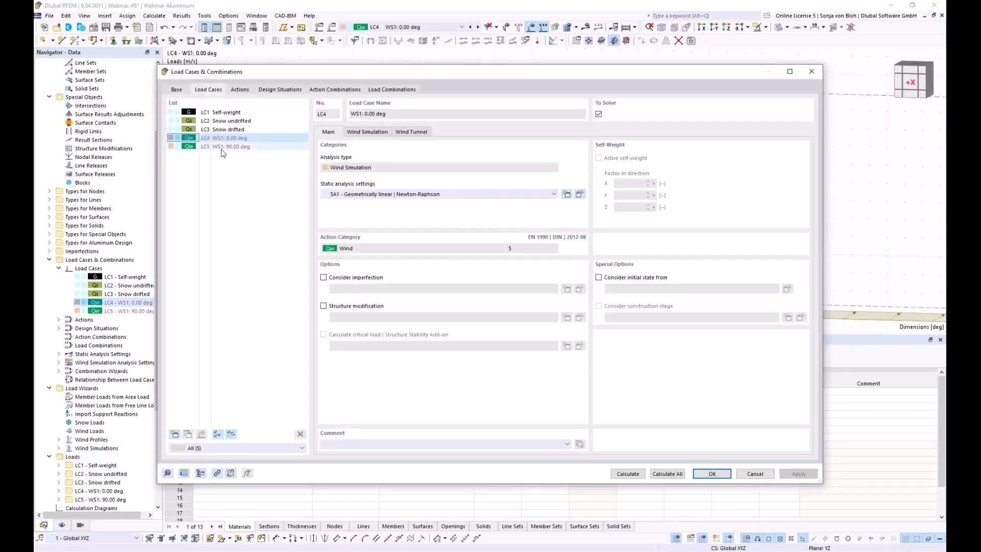
click(255, 148)
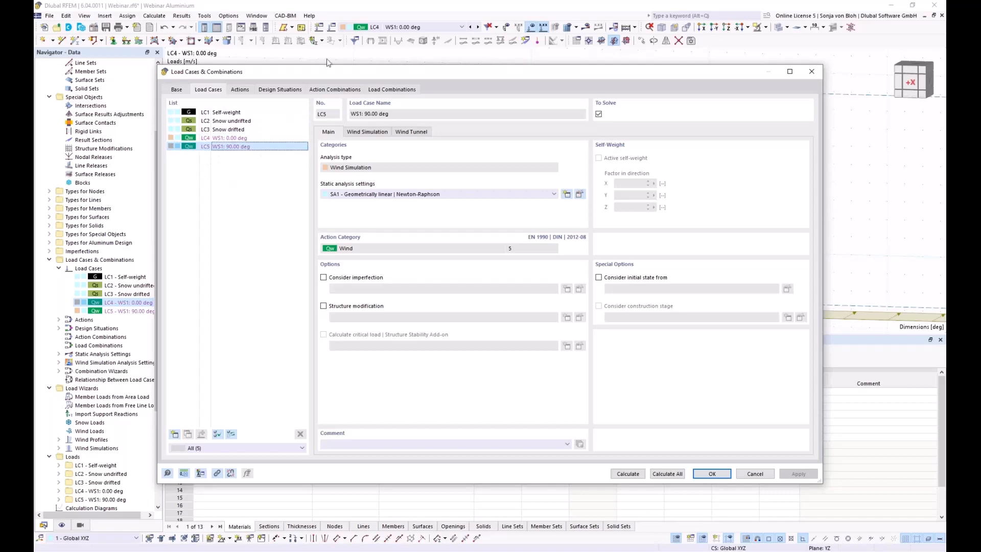
click(815, 76)
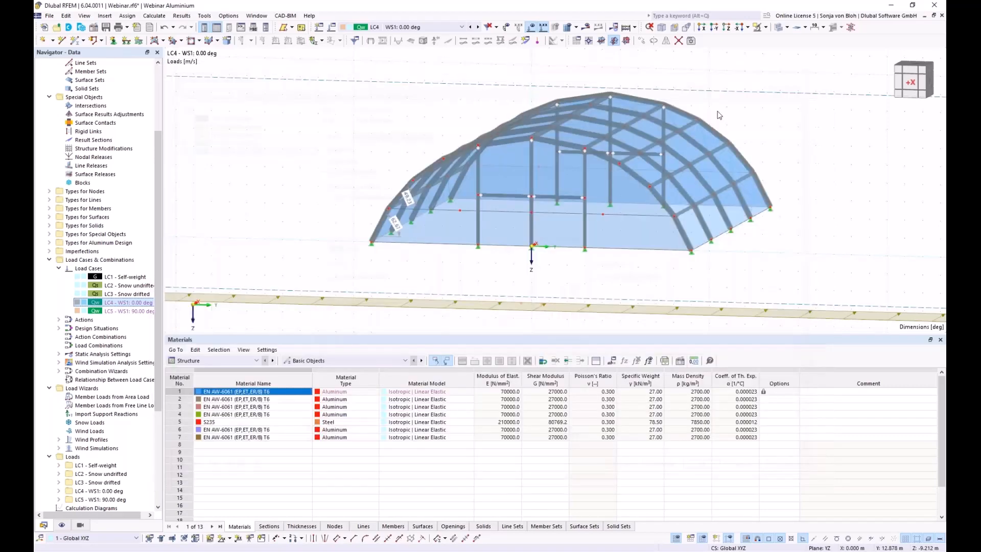
Pan and orbit the model to an isometric view, then list the load cases to display.
scroll(455, 193, down, 8)
scroll(466, 213, up, 5)
middle_drag(466, 214, 467, 261)
scroll(466, 295, down, 2)
ctrl+middle_drag(468, 296, 326, 118)
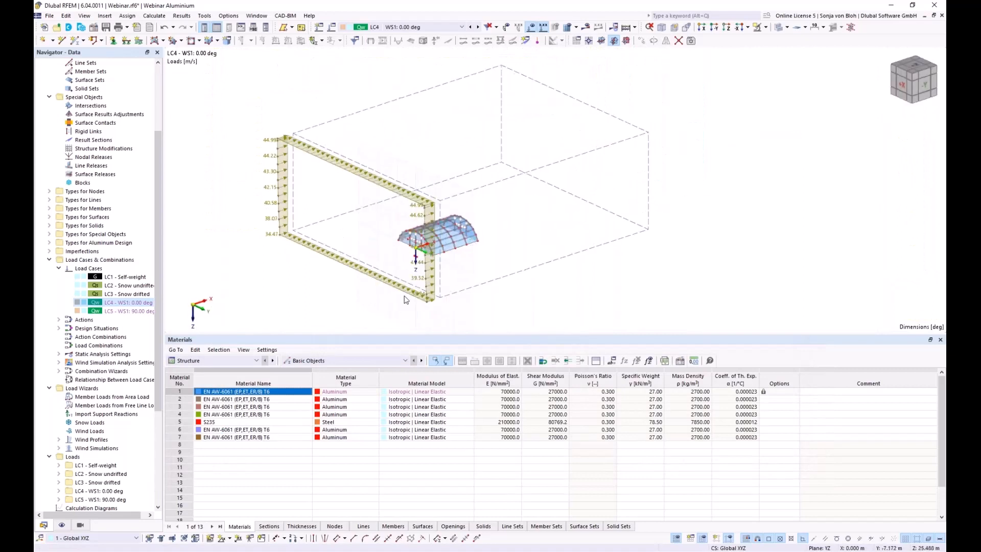
click(460, 27)
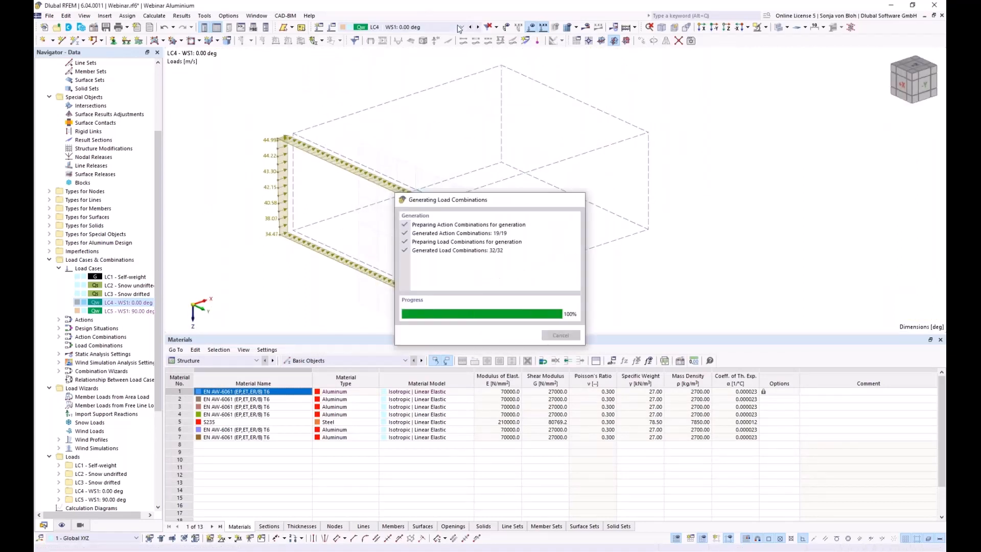
Display the LC5 wind simulation loads on the tent model.
click(413, 67)
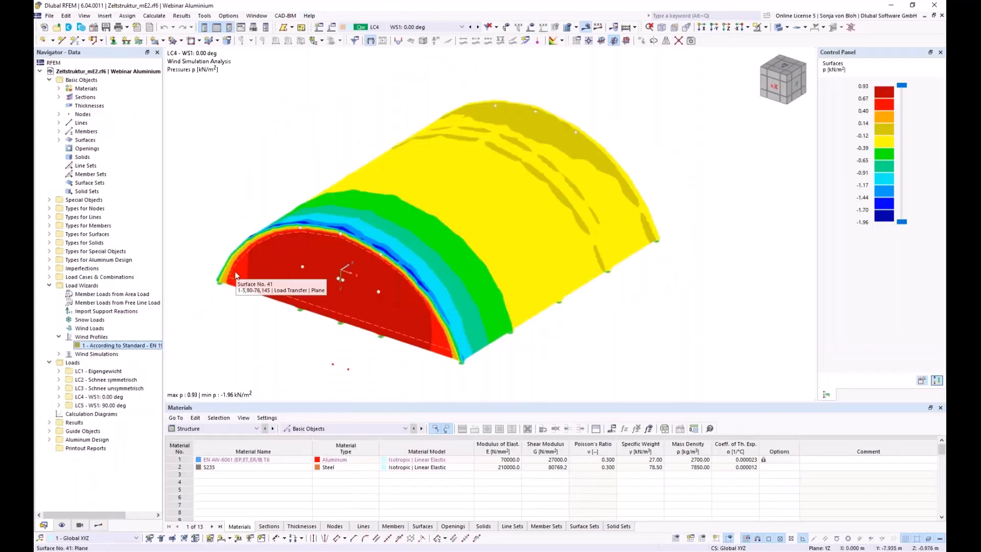
Show LC4 Static Analysis global deformations |u| on the tent, peaking at 31.4 mm.
click(102, 527)
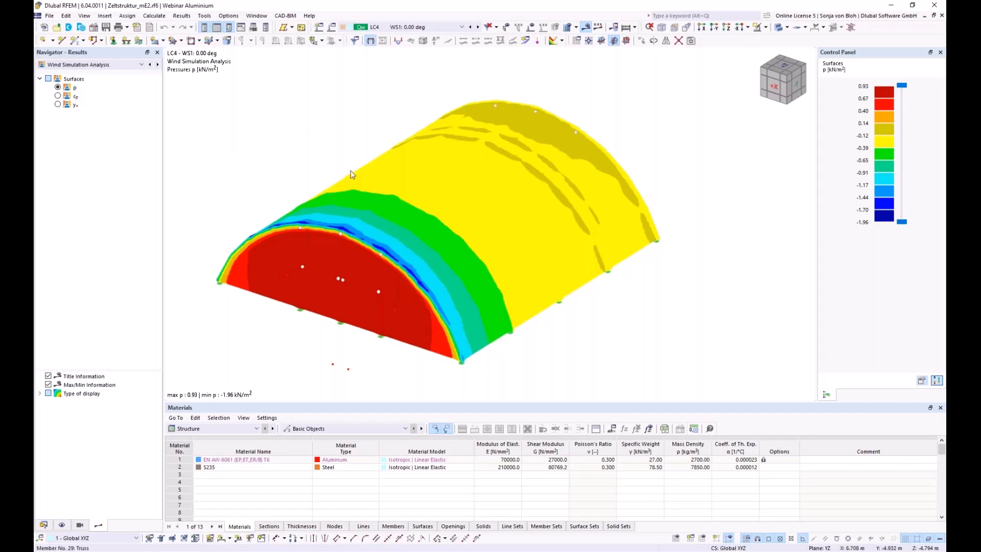
click(141, 64)
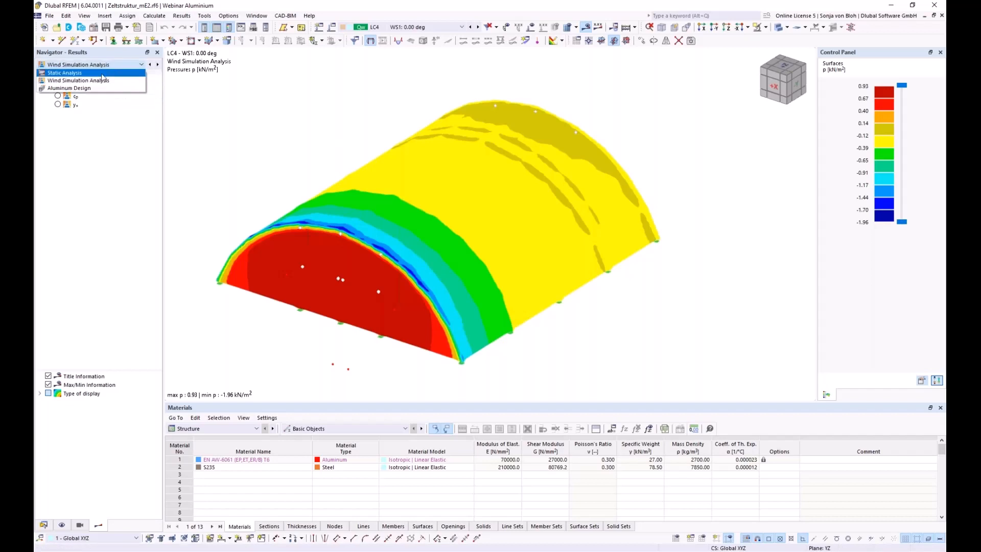
click(102, 80)
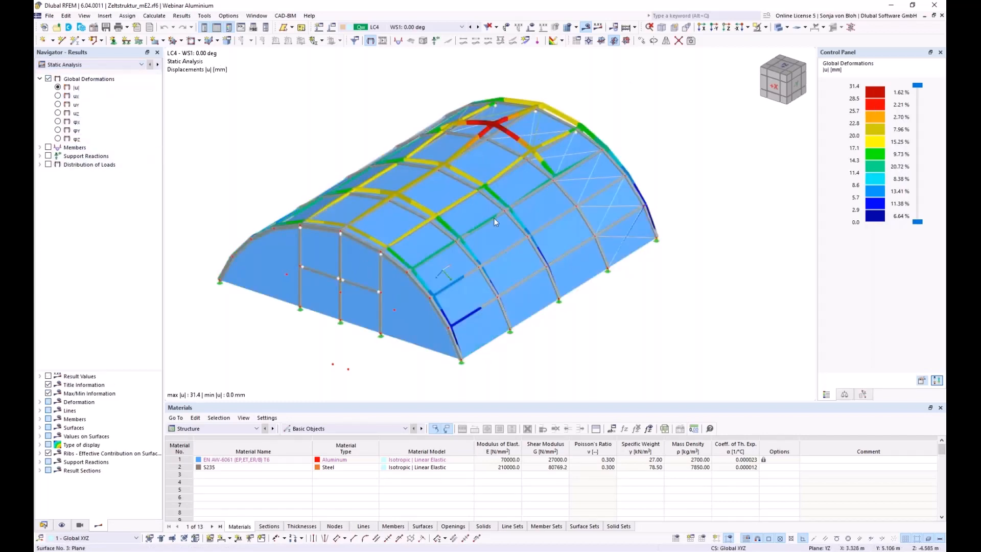
scroll(402, 132, down, 2)
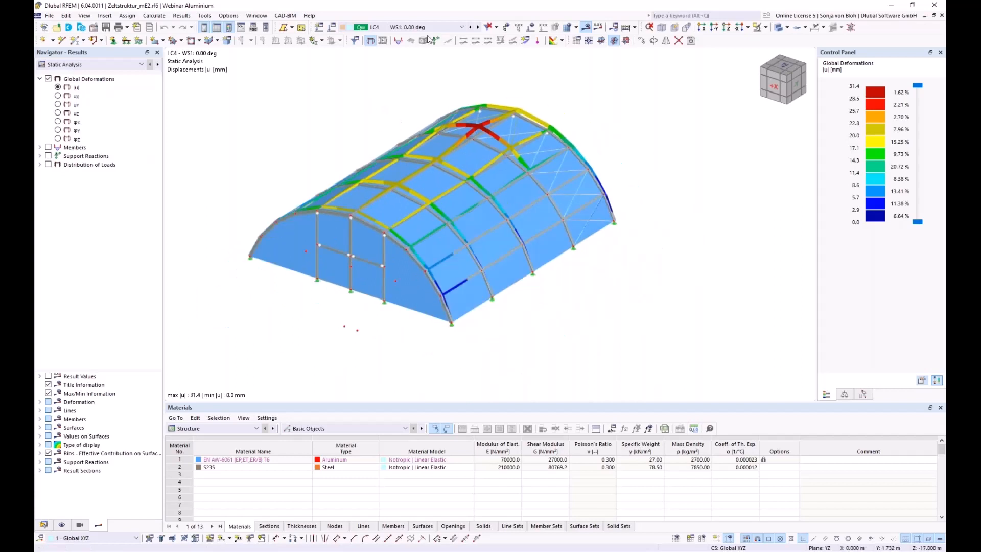
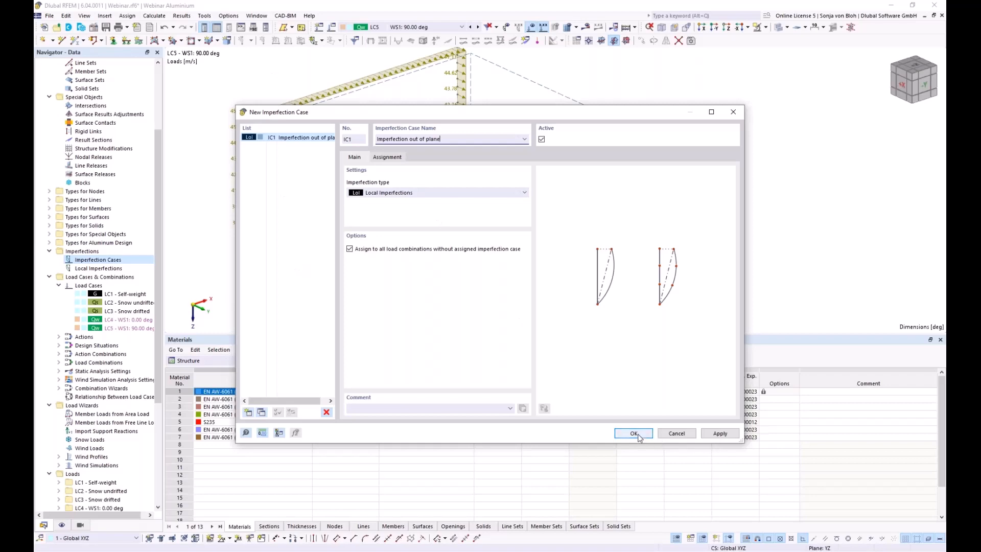
Save imperfection case IC1 and display it in an enlarged model view.
click(634, 433)
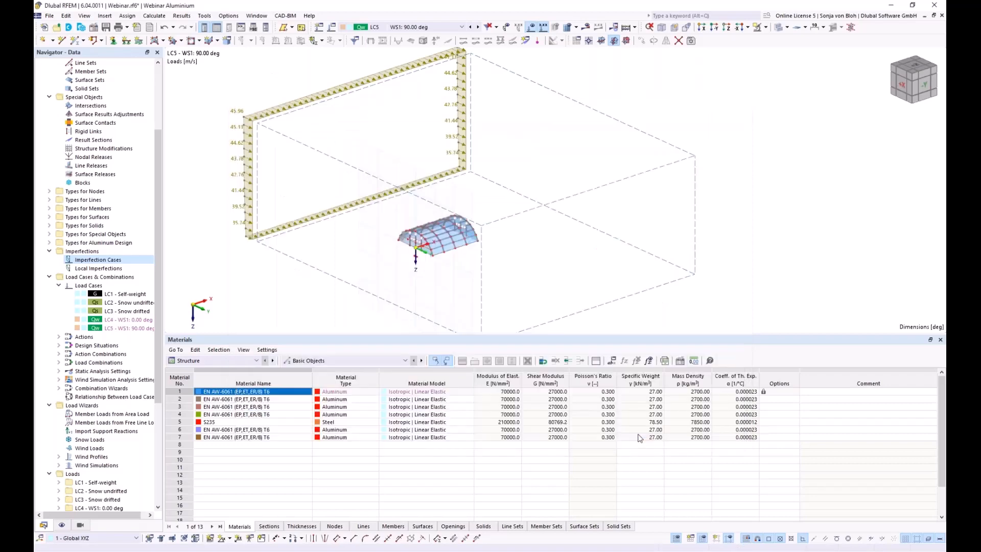
click(506, 30)
drag(424, 335, 425, 453)
scroll(396, 261, up, 5)
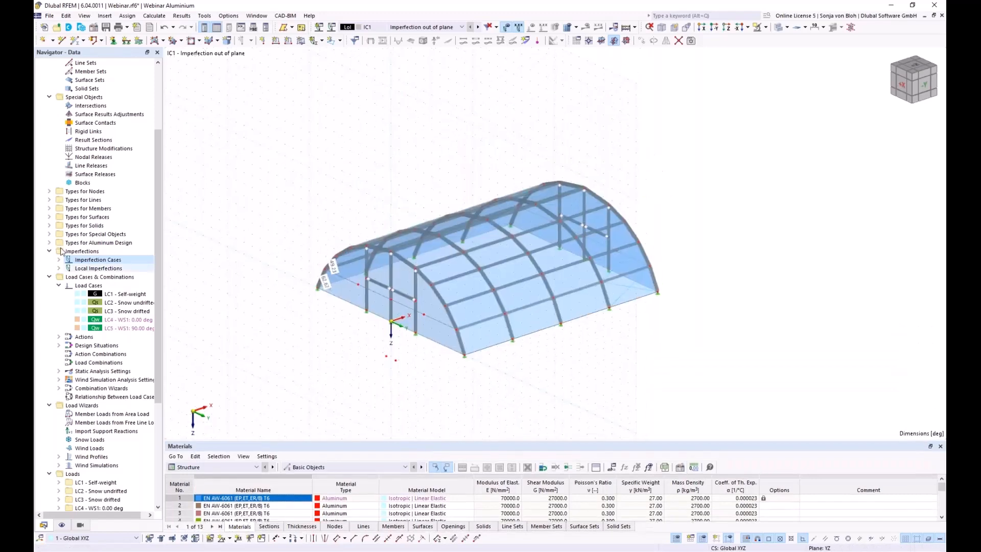
Under Local Imperfections > IC1 in the Navigator, start a new member imperfection.
click(59, 268)
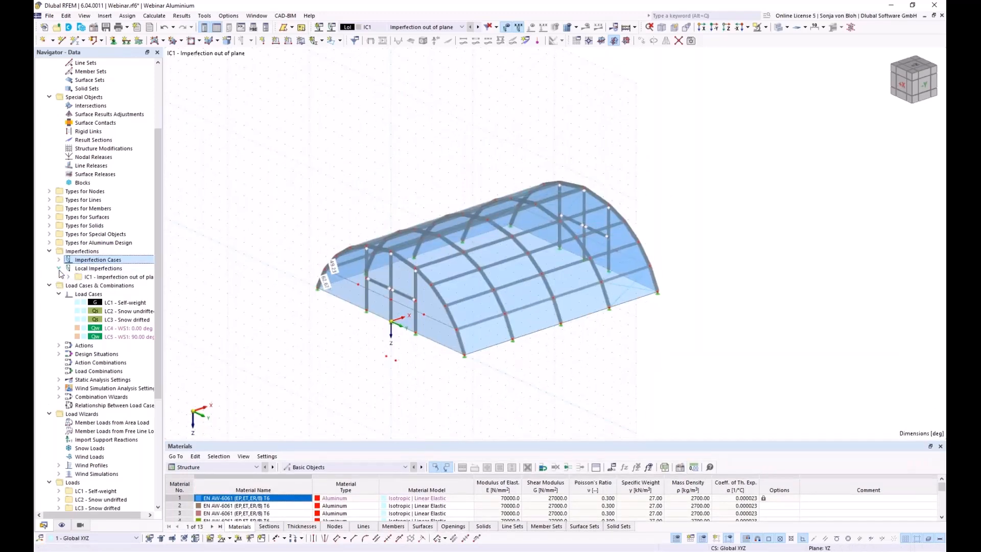
click(68, 276)
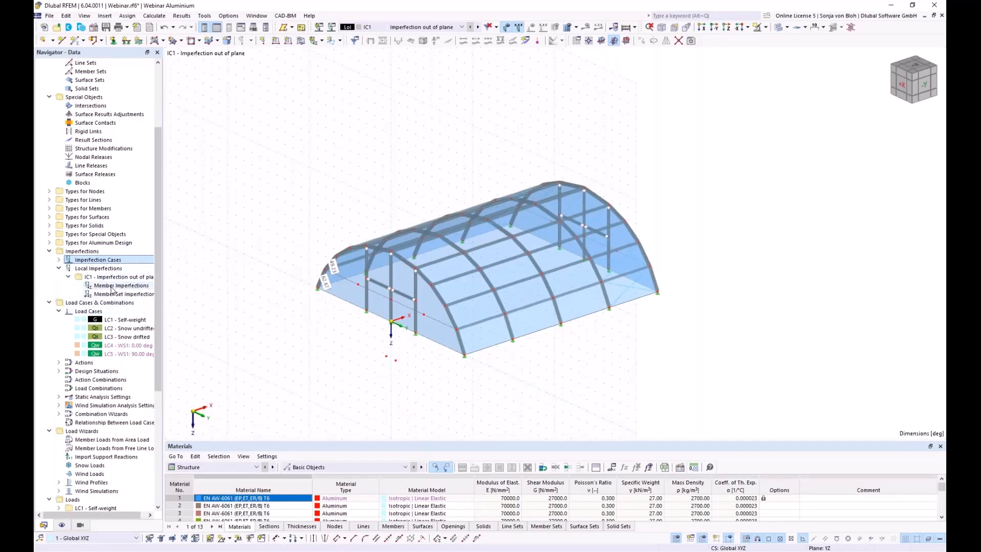
right_click(111, 289)
click(150, 305)
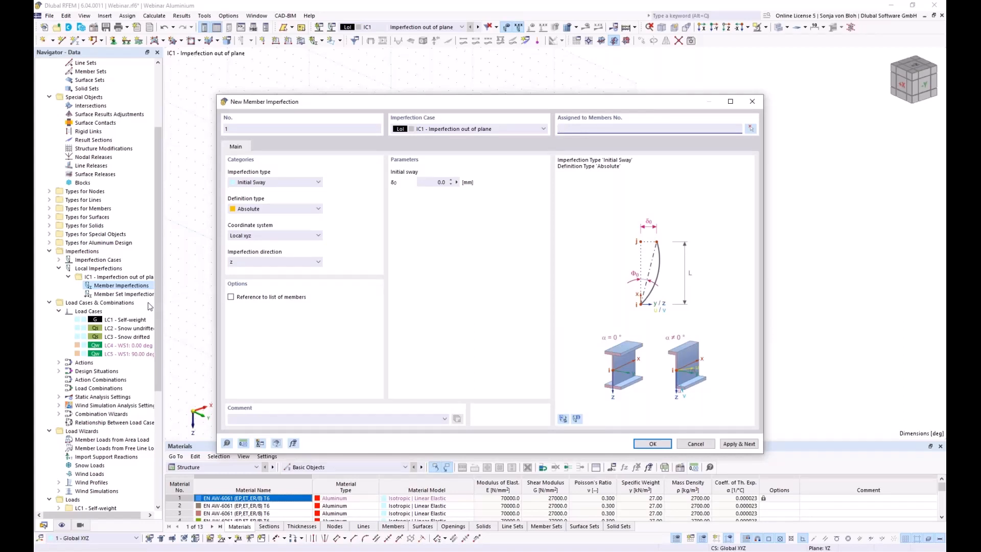
Define the initial sway as relative with value 1/234.
click(302, 209)
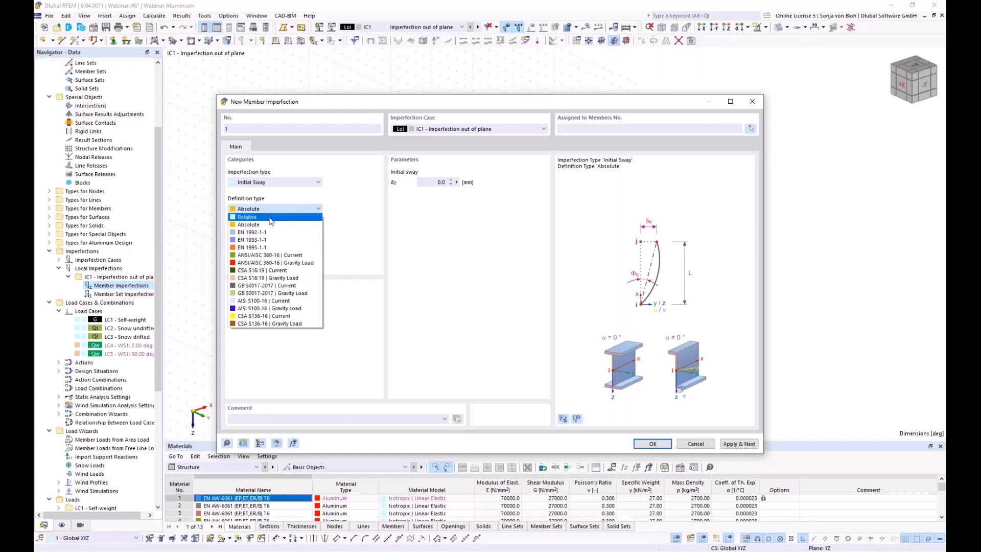
click(250, 217)
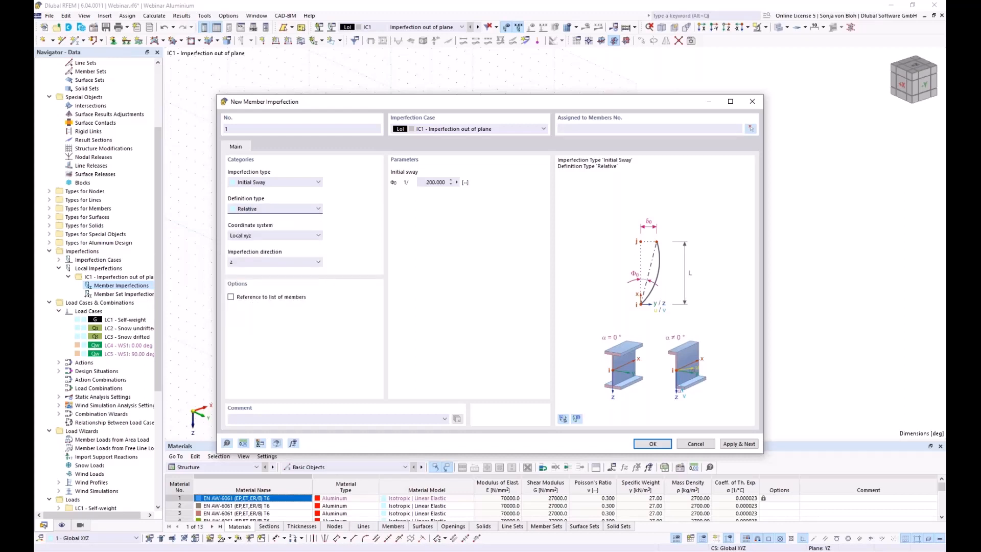
double_click(434, 182)
text(234)
Assign the imperfection to members 126, 128, 131 and 133.
click(751, 129)
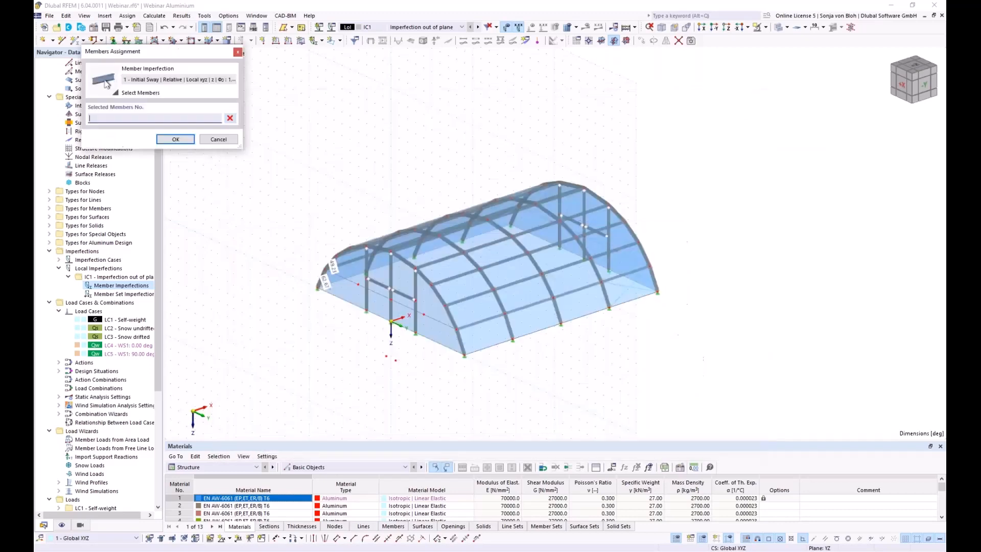
click(366, 294)
click(415, 309)
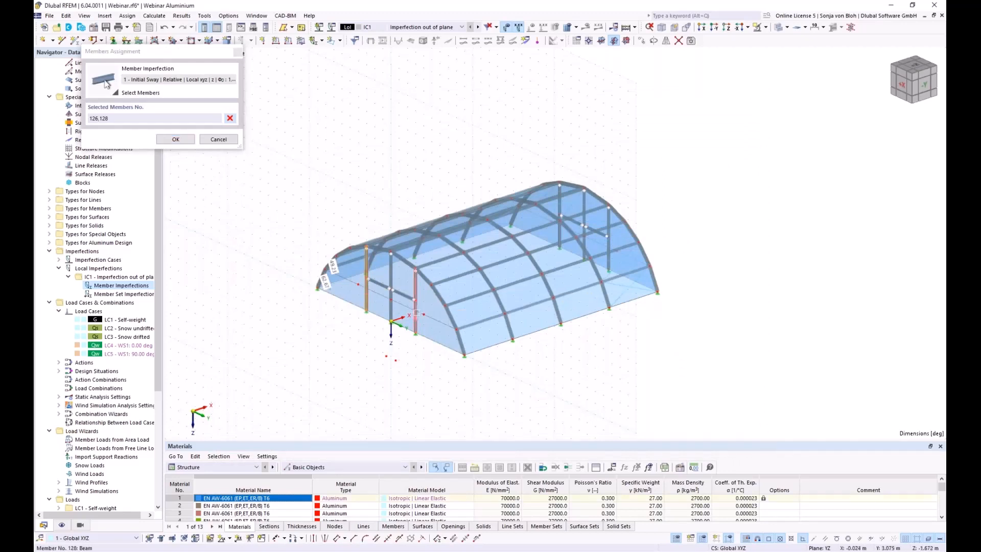
click(560, 214)
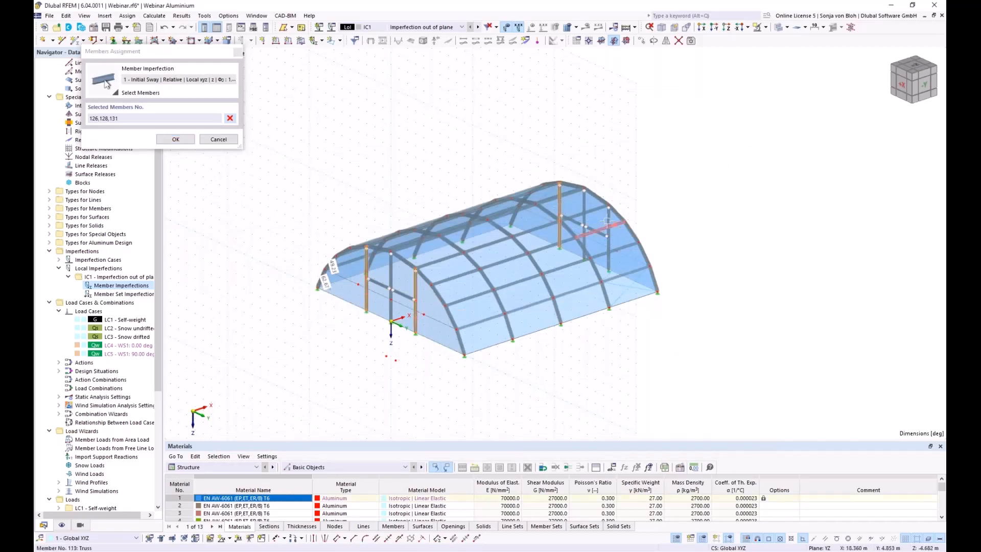
click(608, 246)
click(175, 139)
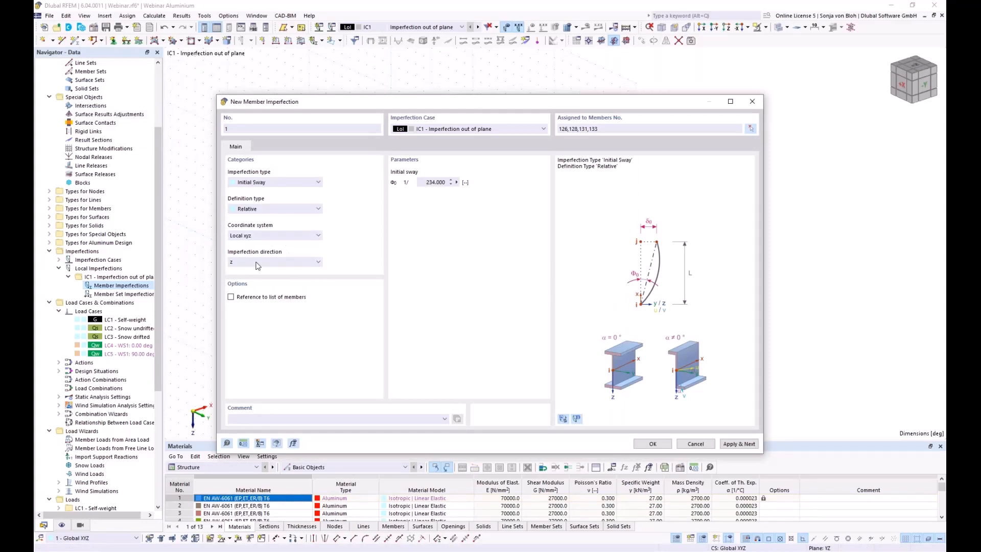
Set coordinate system 1 - Global XYZ with direction XL.
click(286, 235)
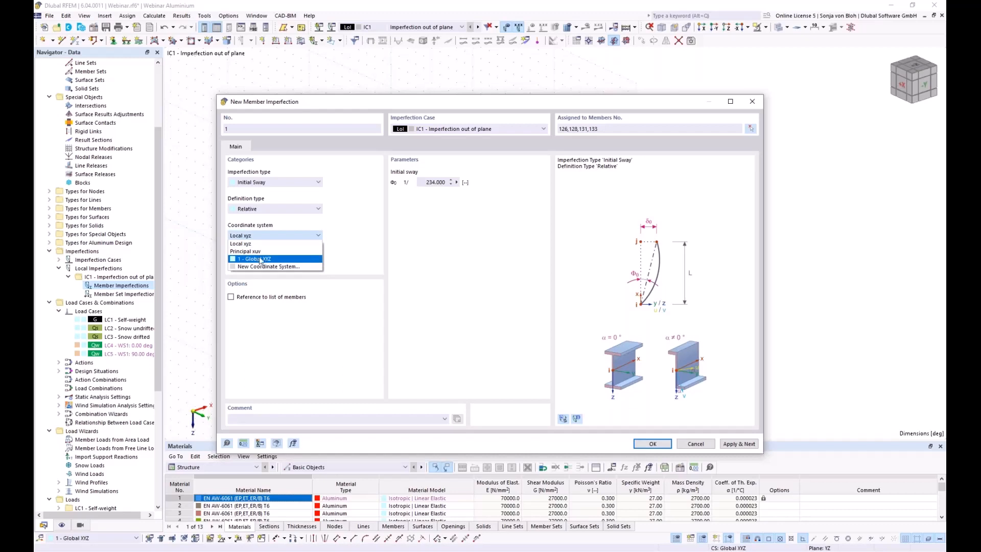
click(260, 259)
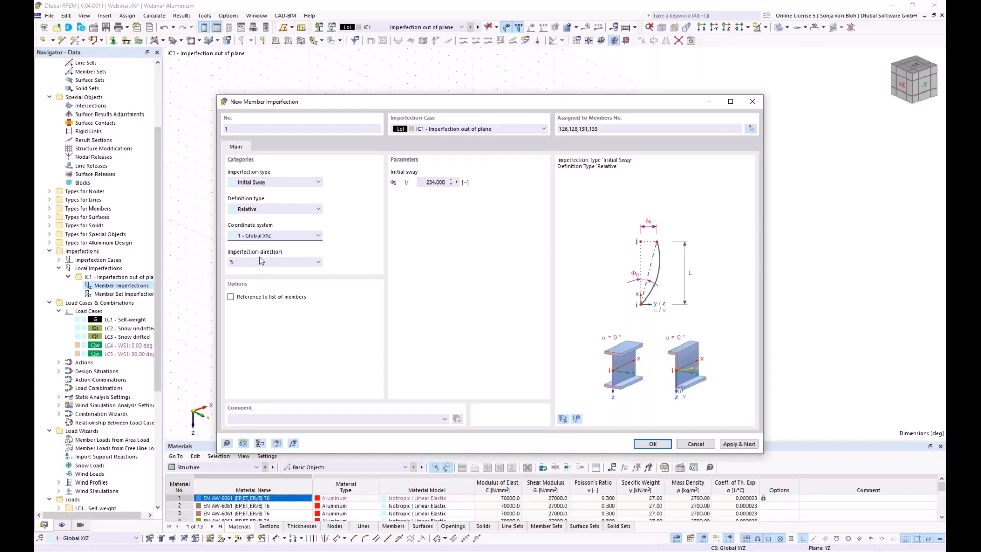
click(280, 262)
click(251, 295)
Save imperfection 1 and give imperfection 2 a relative initial sway of 1/245.
click(737, 444)
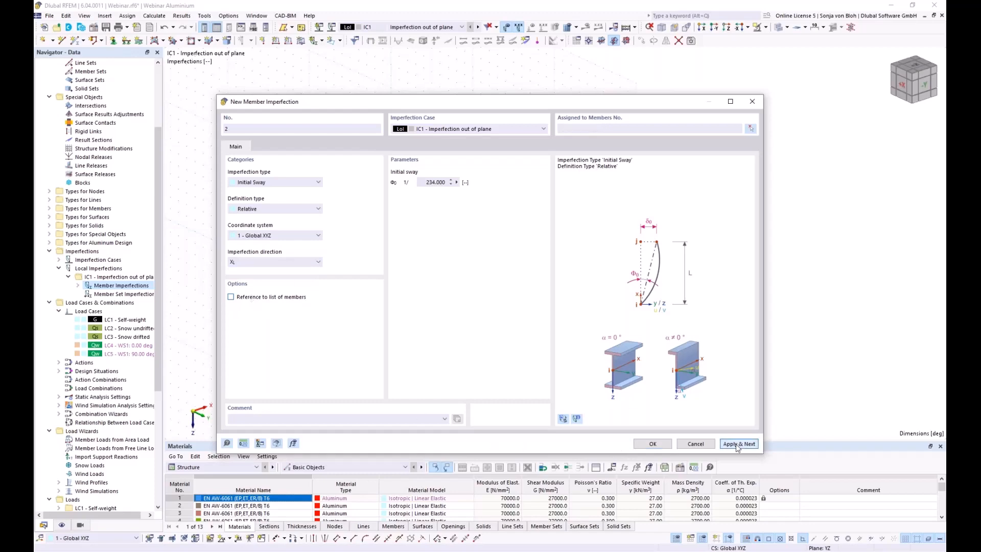
drag(458, 105, 440, 377)
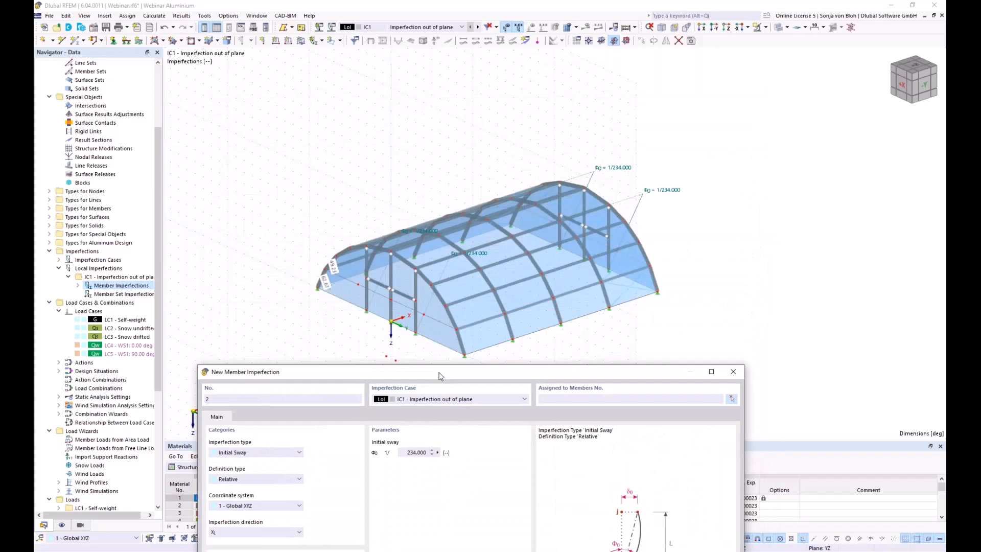
drag(440, 376, 431, 374)
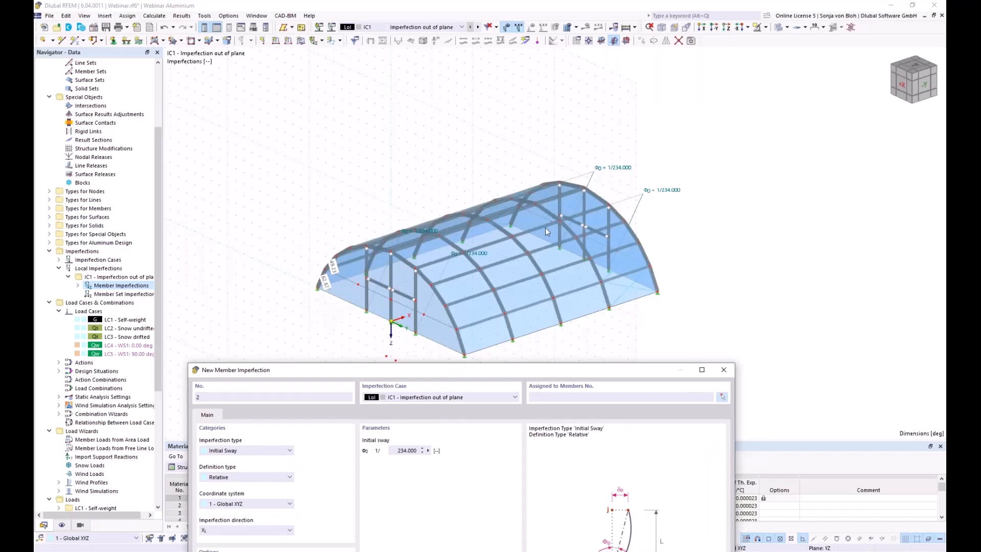
drag(395, 450, 440, 450)
text(245)
Assign imperfection 2 to members 127 and 132 and save it.
click(722, 396)
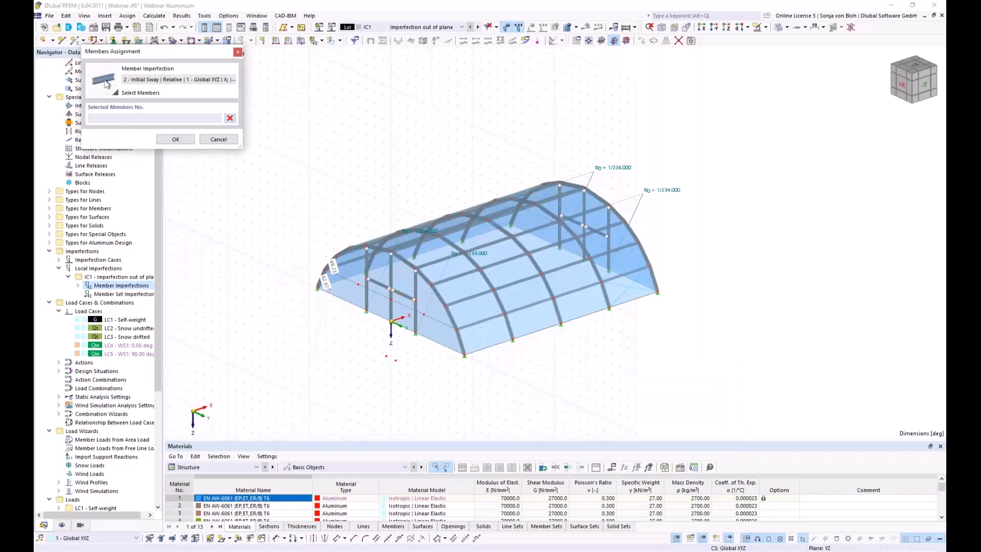
click(391, 273)
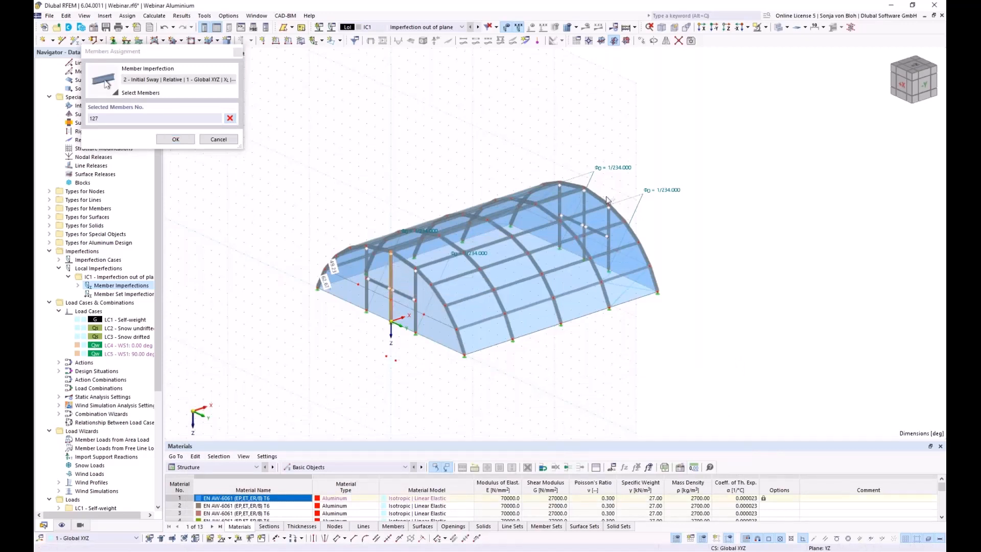
scroll(596, 203, up, 2)
click(576, 204)
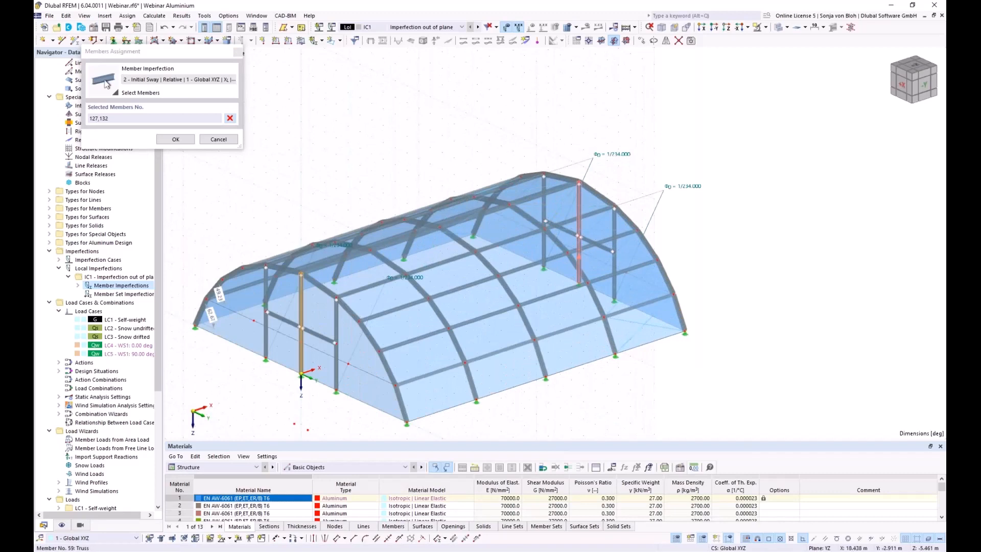
click(175, 139)
click(726, 442)
drag(327, 108, 265, 155)
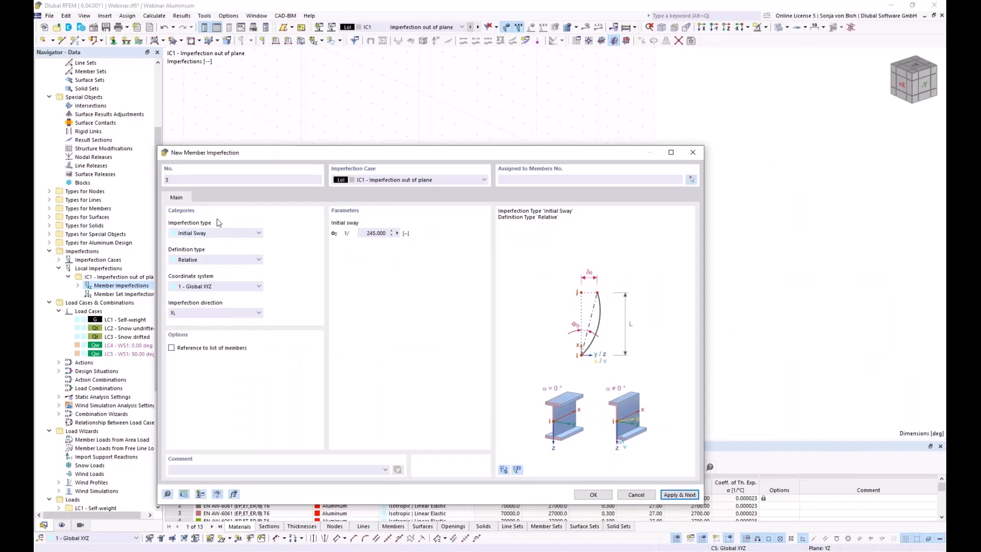
Make imperfection 3 a manually defined absolute initial bow with e0 = 125 mm.
click(205, 233)
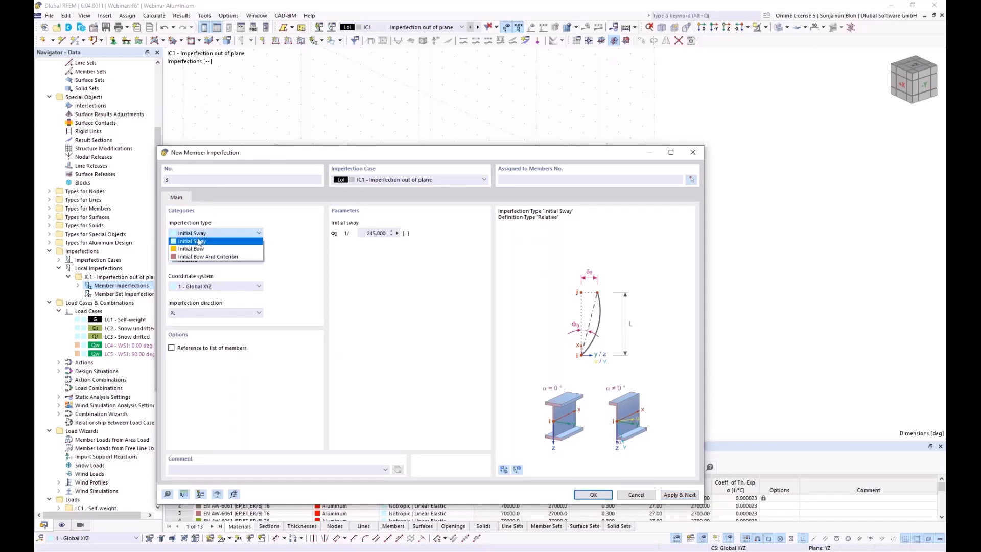
click(192, 249)
click(213, 262)
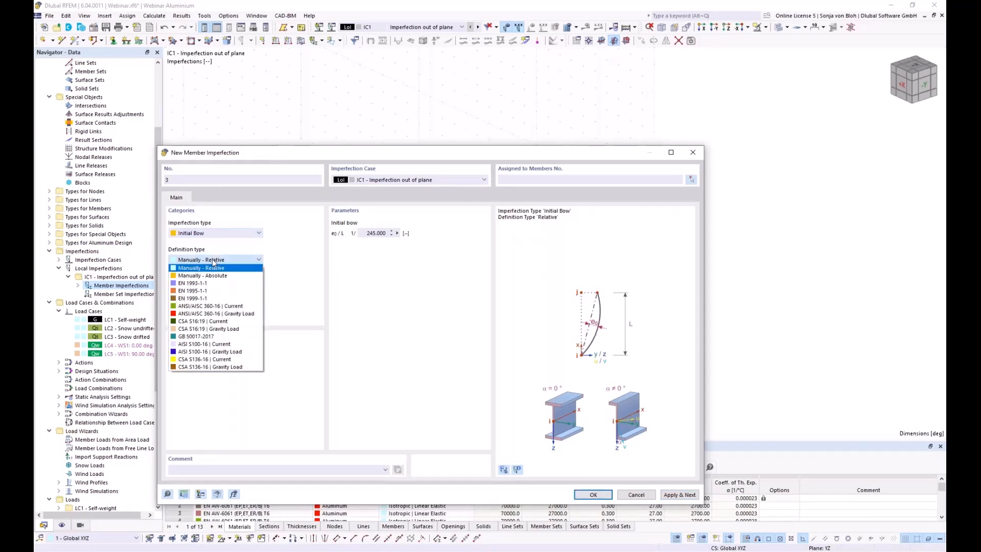
click(206, 277)
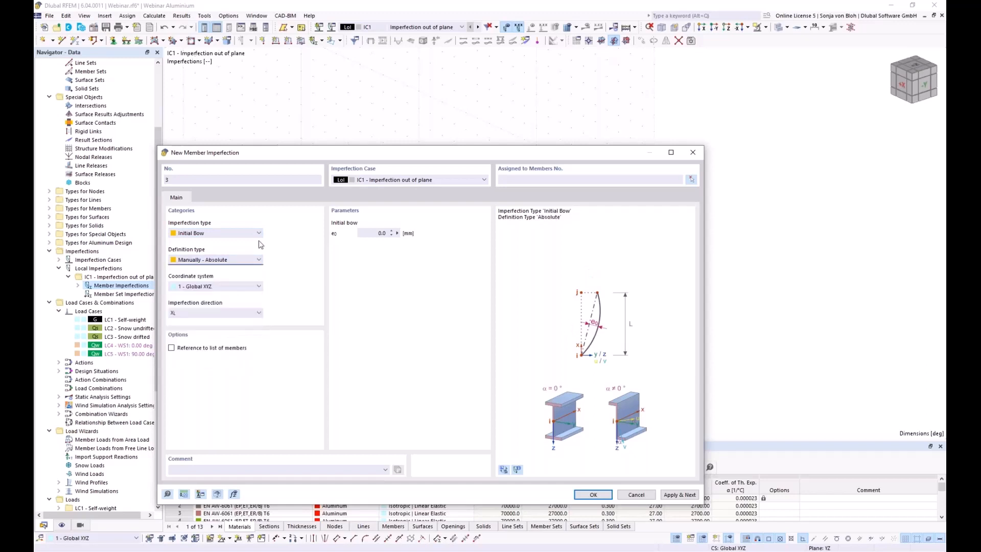
click(389, 234)
text(125)
Reference the bow to members 1-5 and 71-75 and save imperfection 3.
click(172, 348)
click(692, 180)
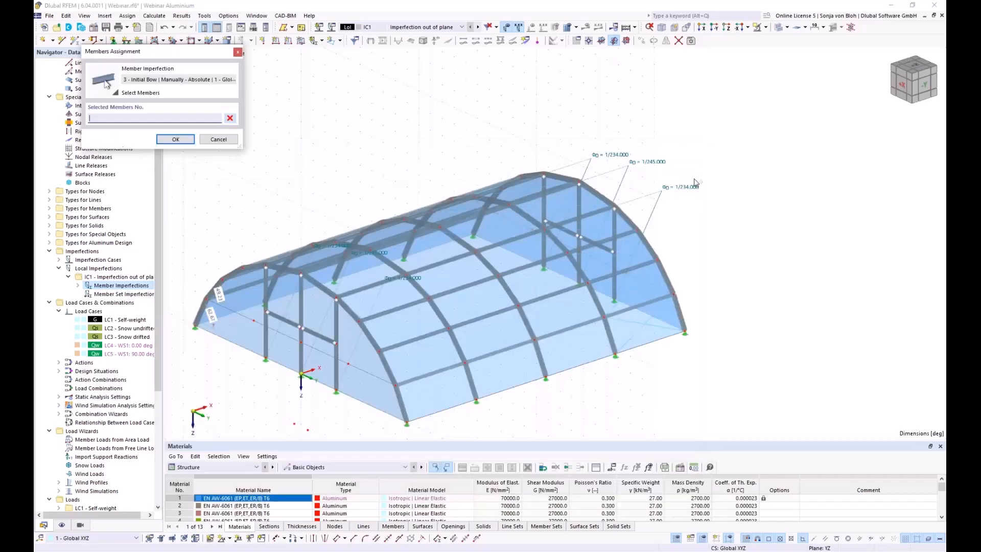
ctrl+middle_drag(497, 425, 429, 376)
drag(226, 191, 307, 393)
ctrl+middle_drag(265, 392, 432, 396)
drag(511, 387, 387, 311)
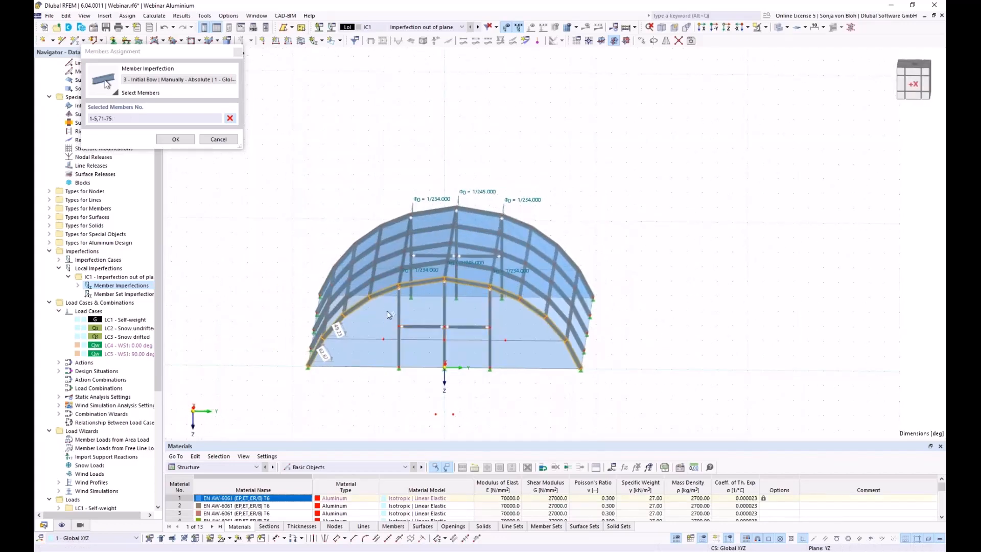
click(161, 141)
click(738, 444)
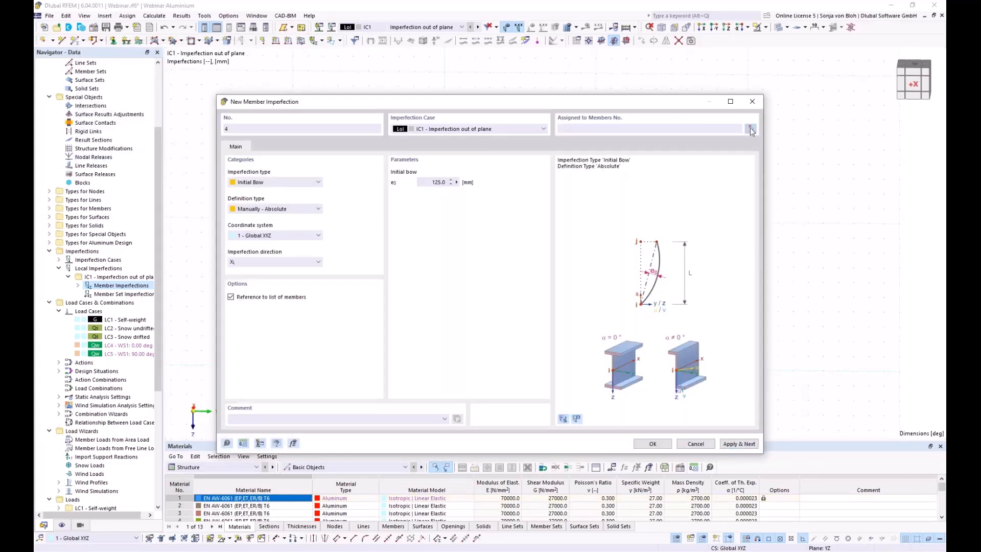
Assign bow imperfections 4 and 5 to the first arch (members 16-20, 81-85) and middle arch.
click(750, 130)
ctrl+middle_drag(613, 391, 483, 325)
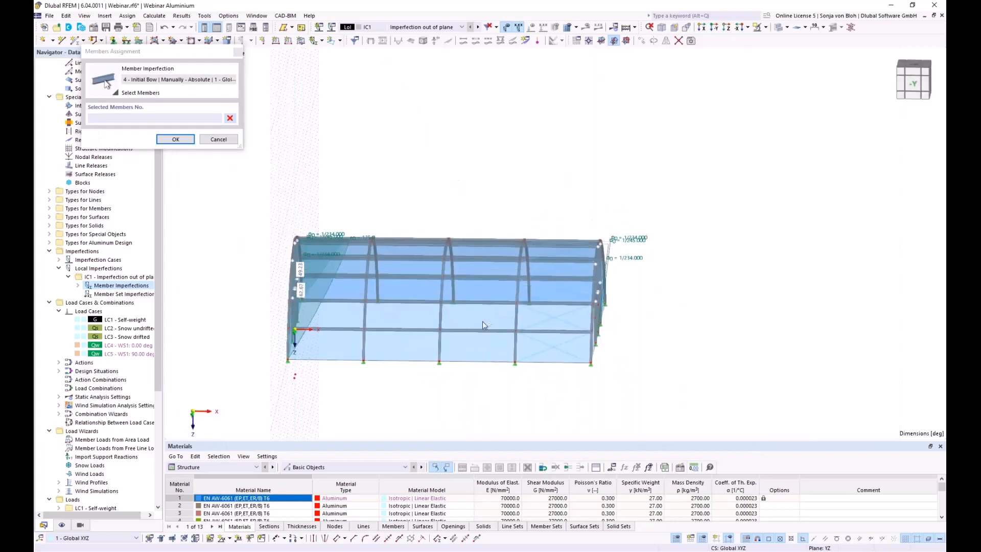
drag(352, 192, 392, 395)
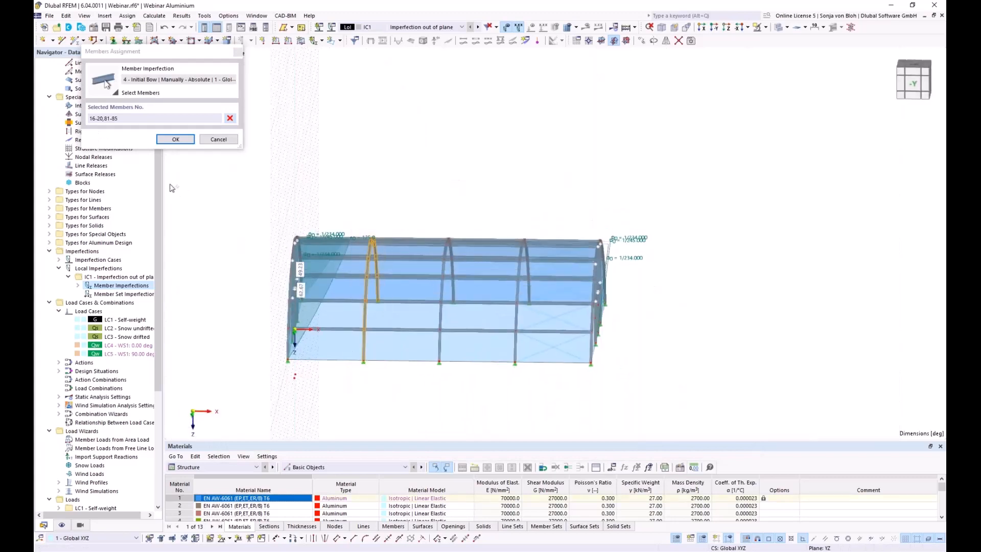
click(176, 139)
click(738, 443)
click(752, 129)
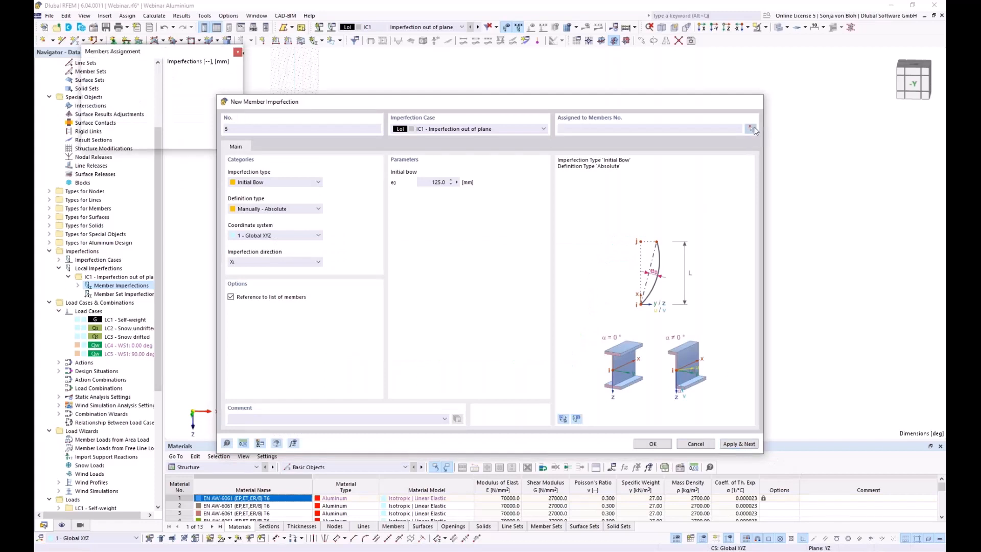
drag(433, 204, 465, 400)
click(175, 138)
click(739, 443)
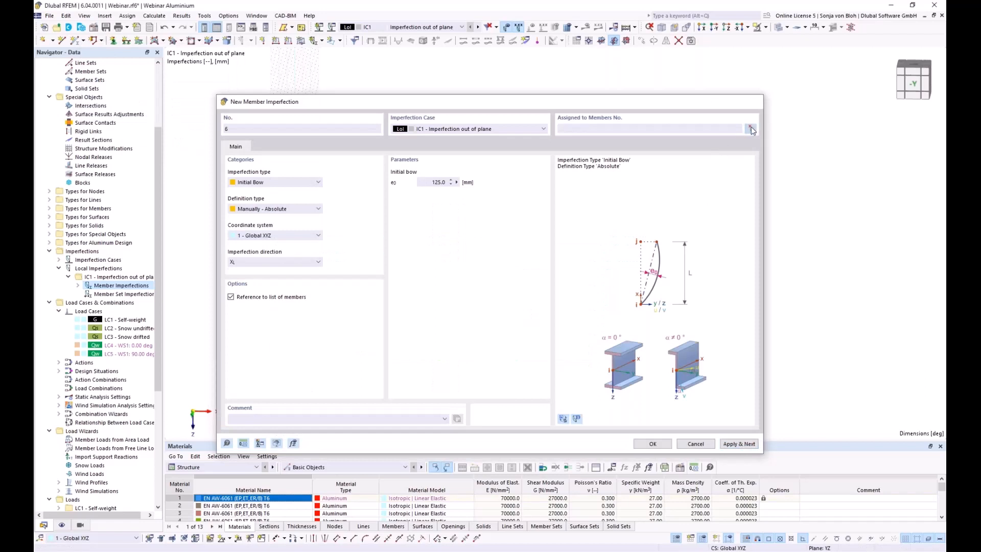
Assign bow imperfections 6 and 7 to the right arch and central frame (members 51-55, 106-110).
click(751, 129)
drag(509, 196, 544, 400)
click(175, 139)
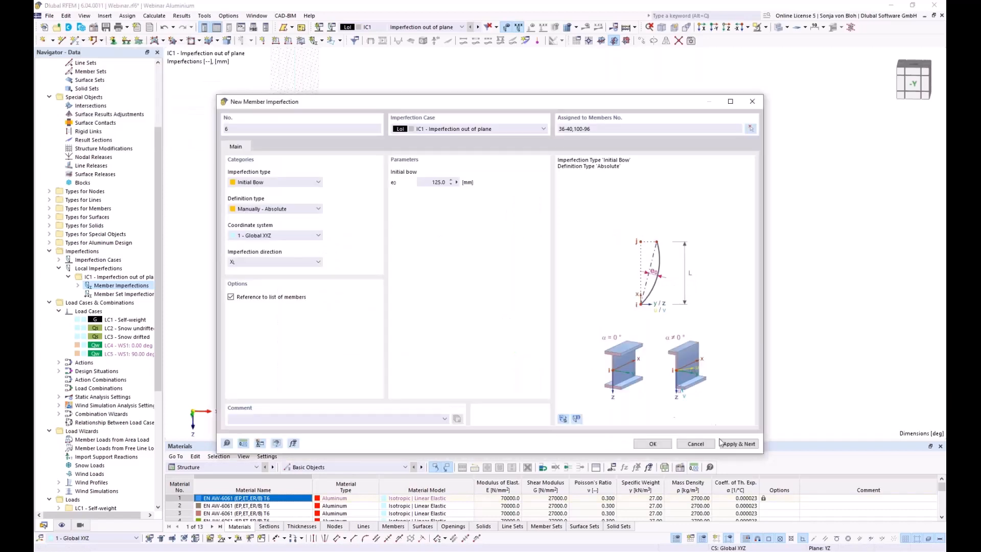
click(735, 443)
click(751, 129)
drag(592, 191, 666, 396)
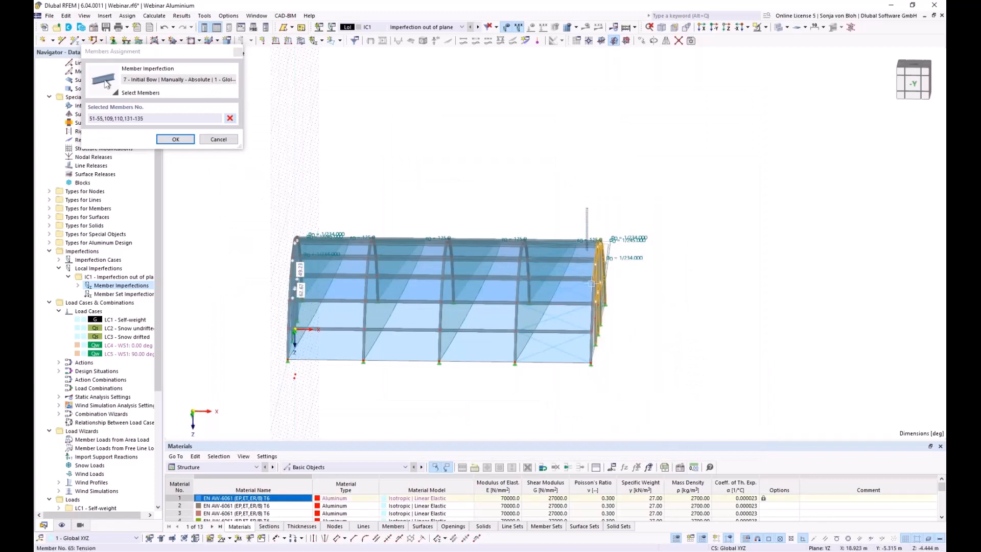
ctrl+middle_drag(667, 392, 496, 389)
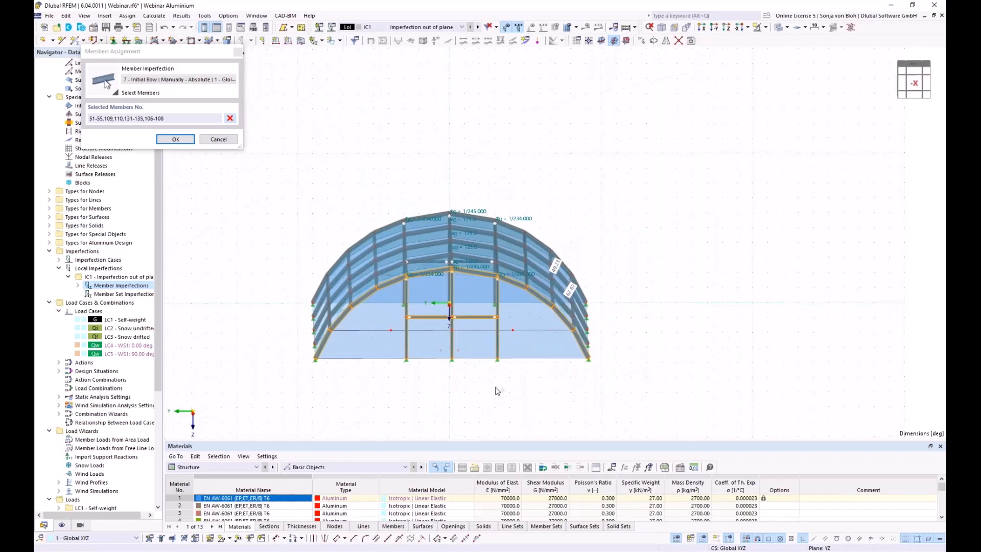
drag(506, 378, 396, 309)
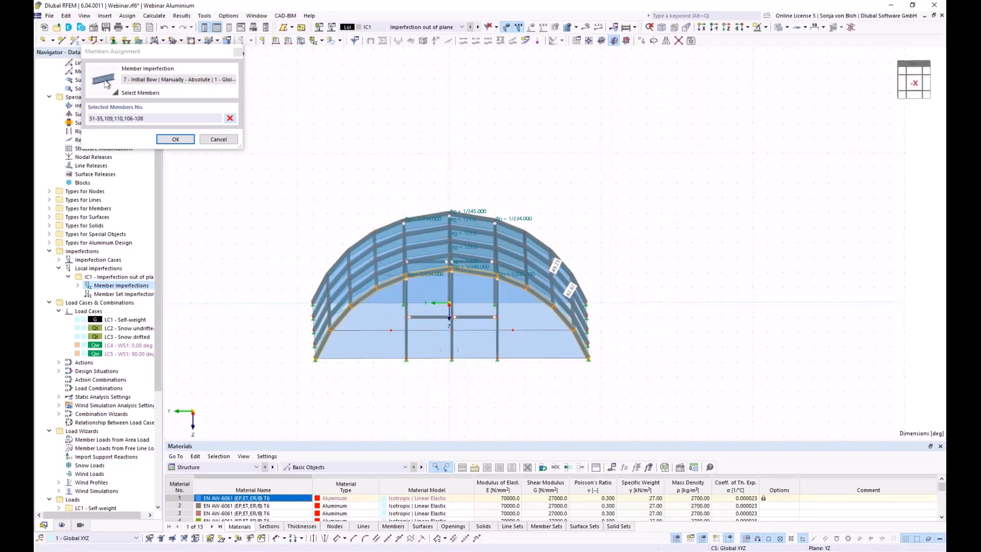
click(175, 139)
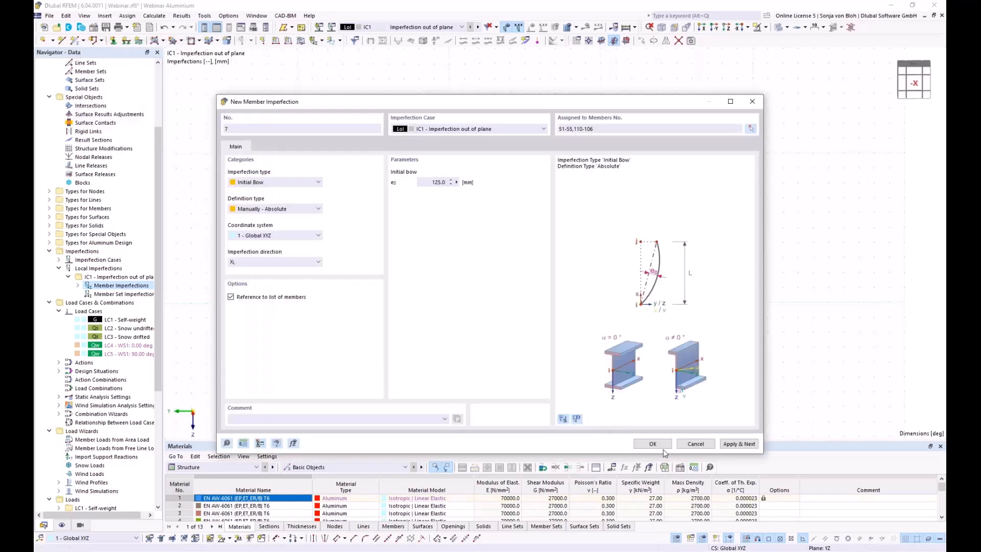
click(654, 444)
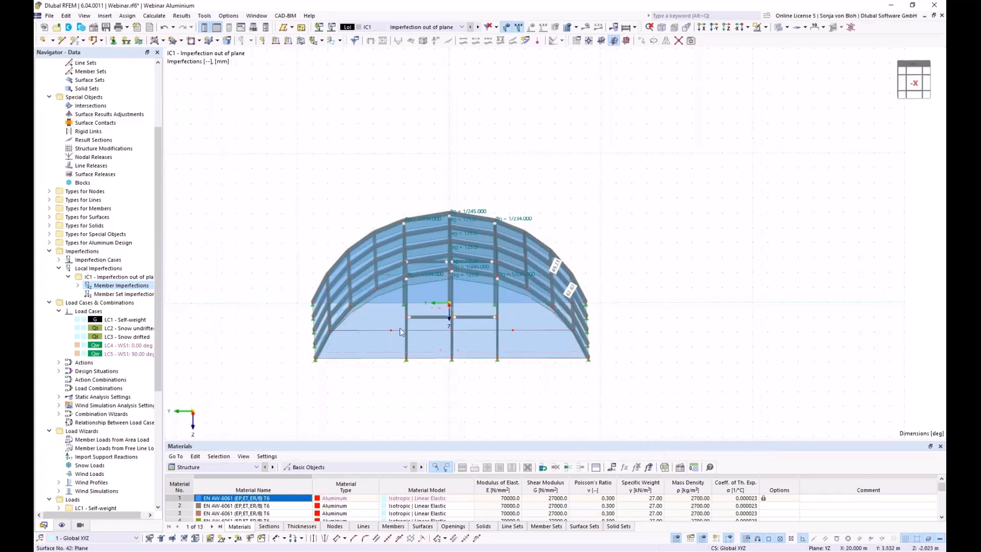
ctrl+middle_drag(379, 359, 469, 401)
ctrl+middle_drag(611, 384, 614, 382)
middle_drag(471, 401, 530, 374)
ctrl+middle_drag(396, 388, 400, 387)
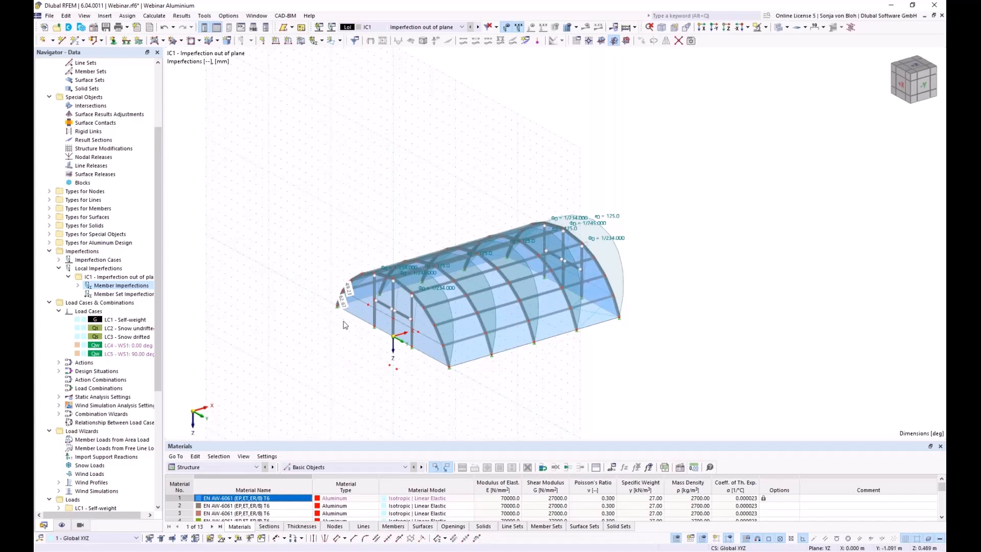
Create imperfection case IC2 named 'Imperfection in plane'.
right_click(111, 261)
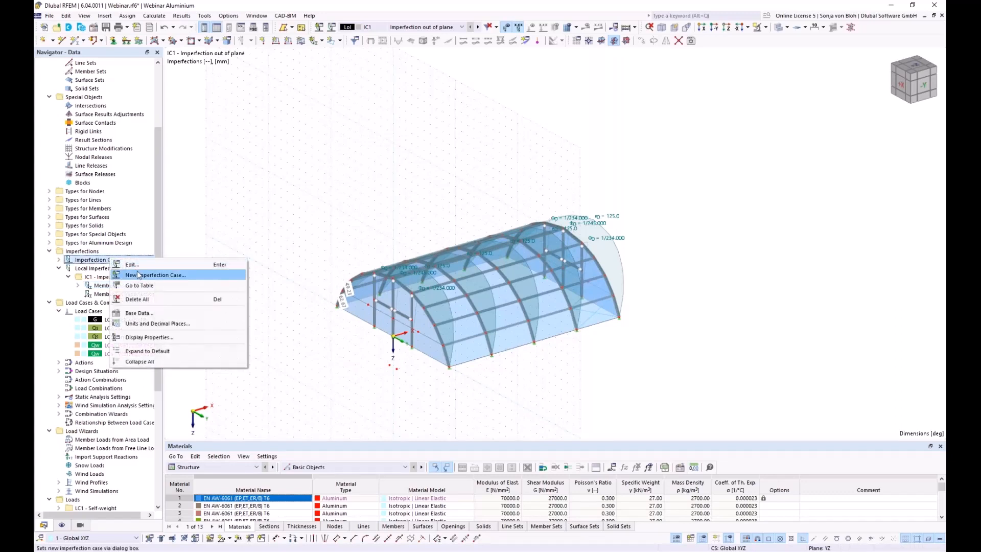
click(139, 275)
text(Imperfection in plane)
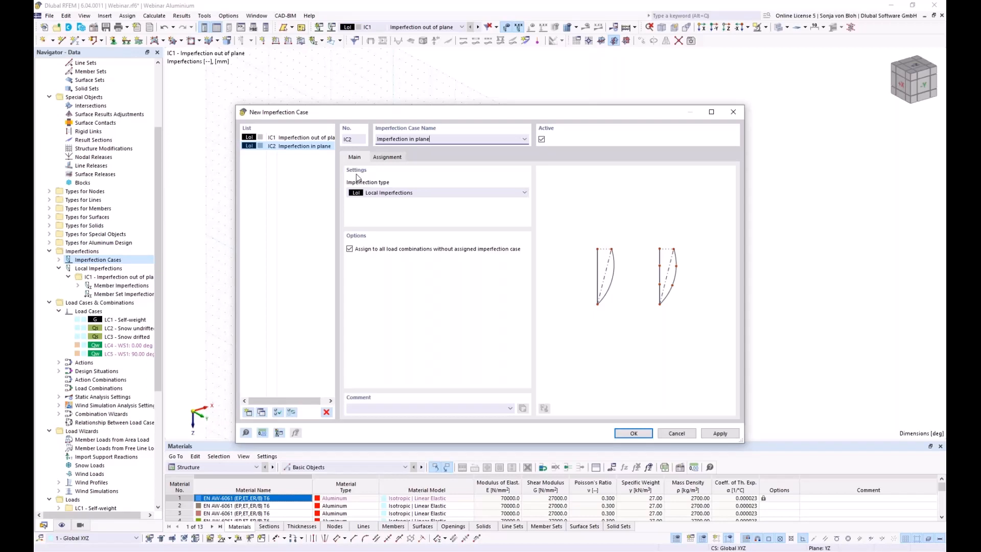
click(630, 434)
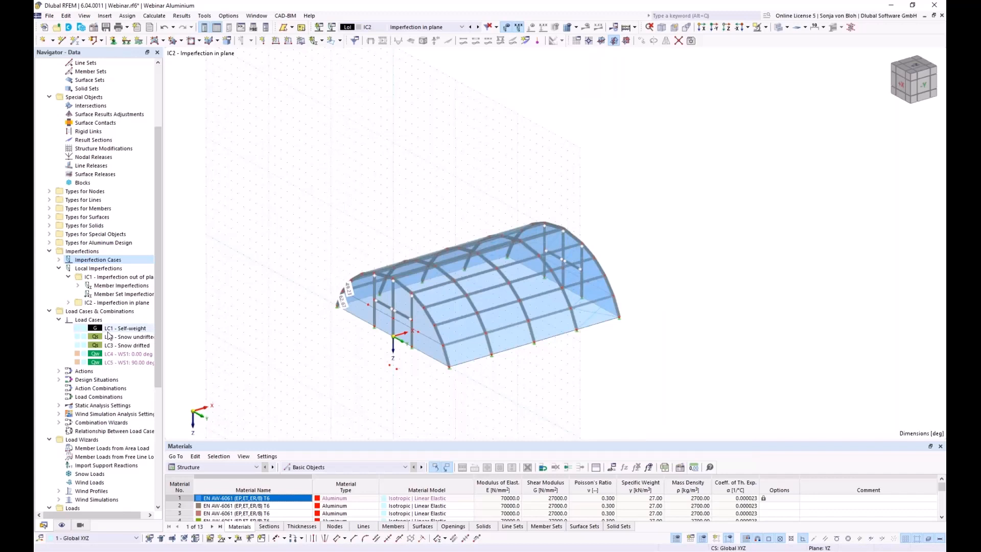
Start a new member imperfection within IC2.
click(69, 303)
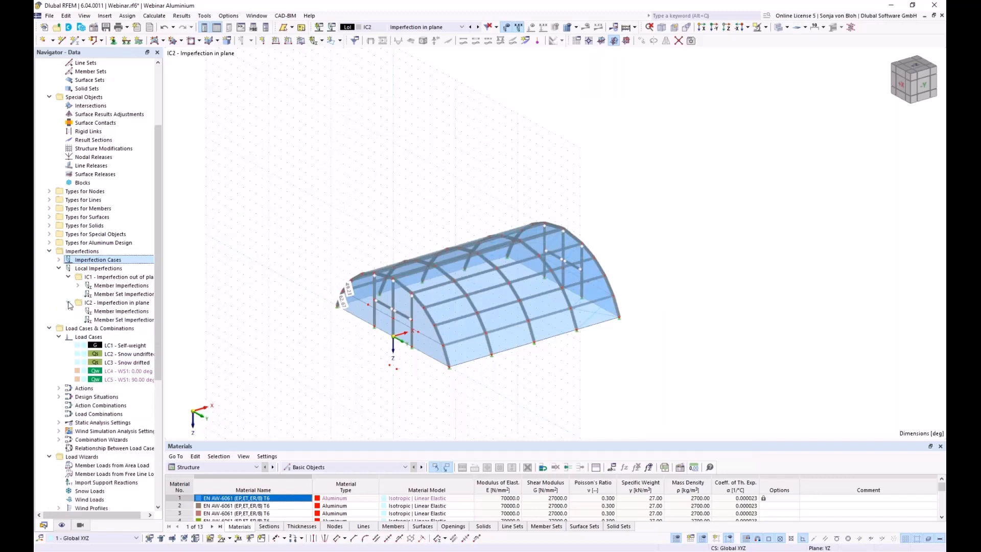
right_click(127, 312)
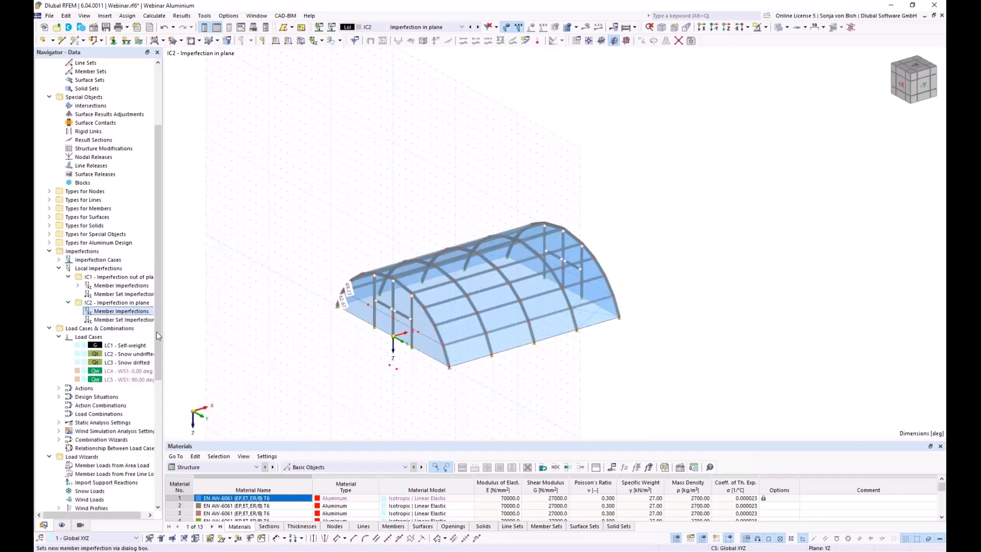
click(156, 330)
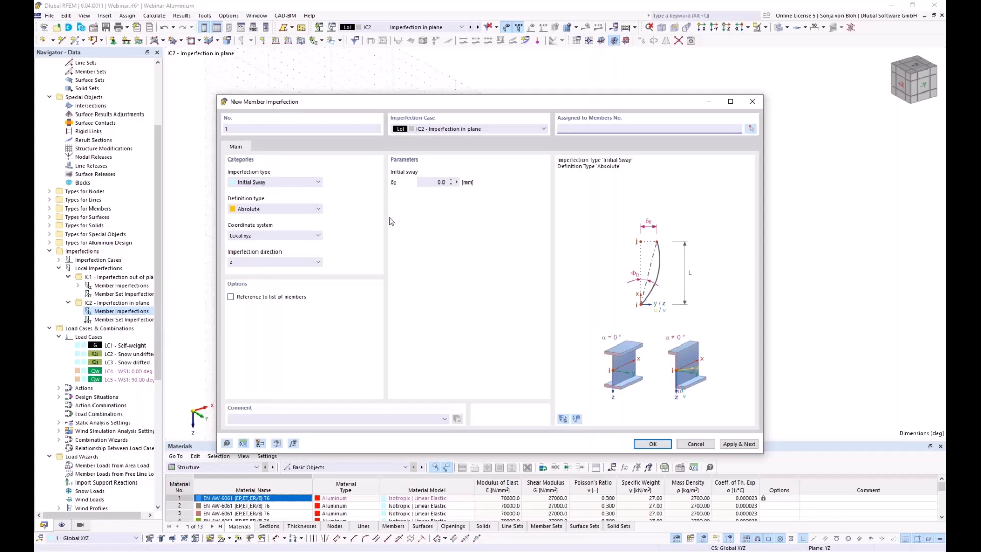
Set a relative initial sway of 1/234 in the 1 - Global XYZ coordinate system.
click(297, 209)
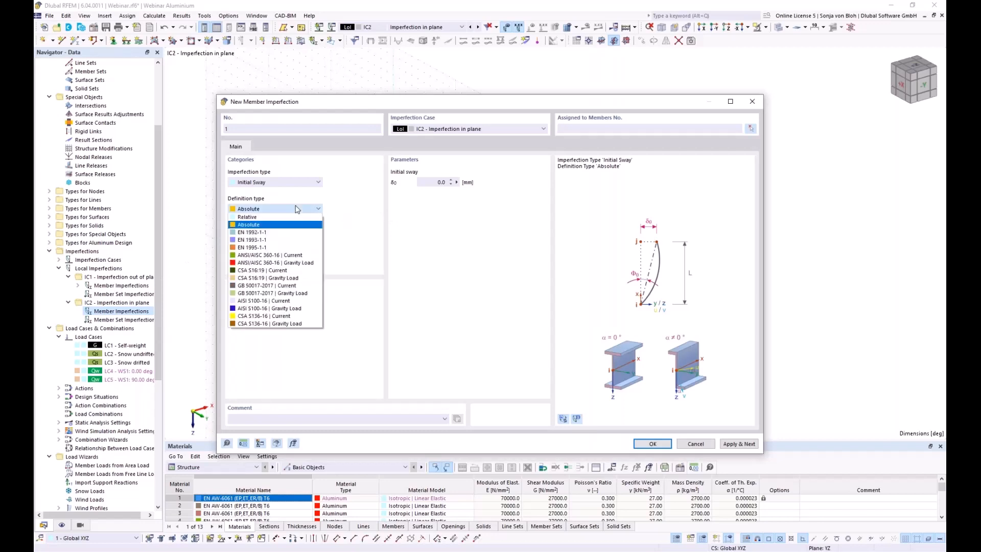
click(272, 221)
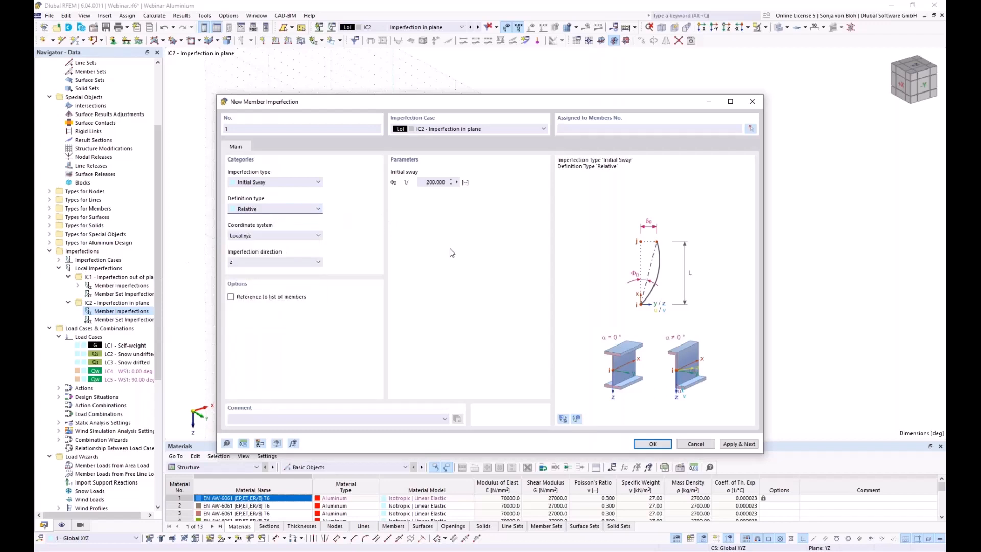
click(435, 182)
text(234)
click(270, 236)
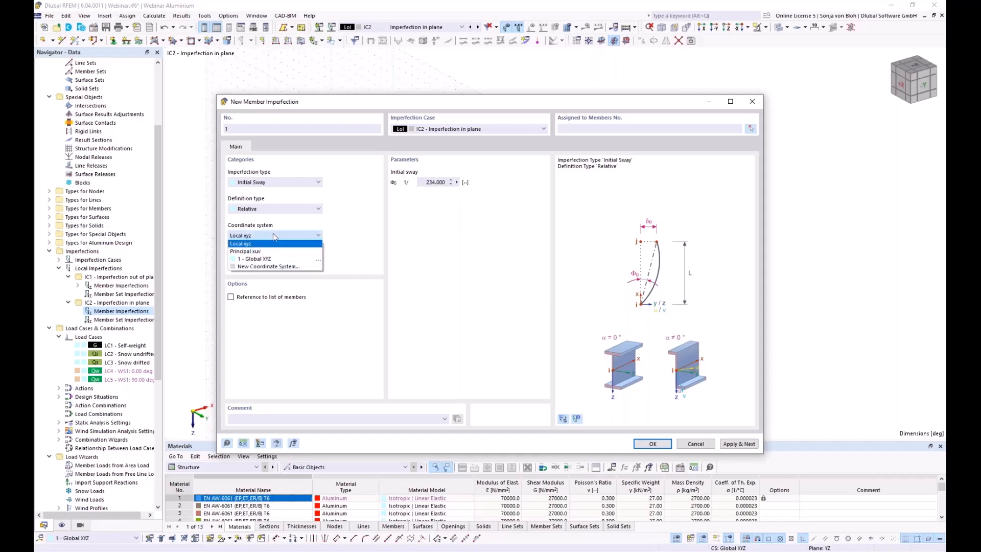
click(265, 259)
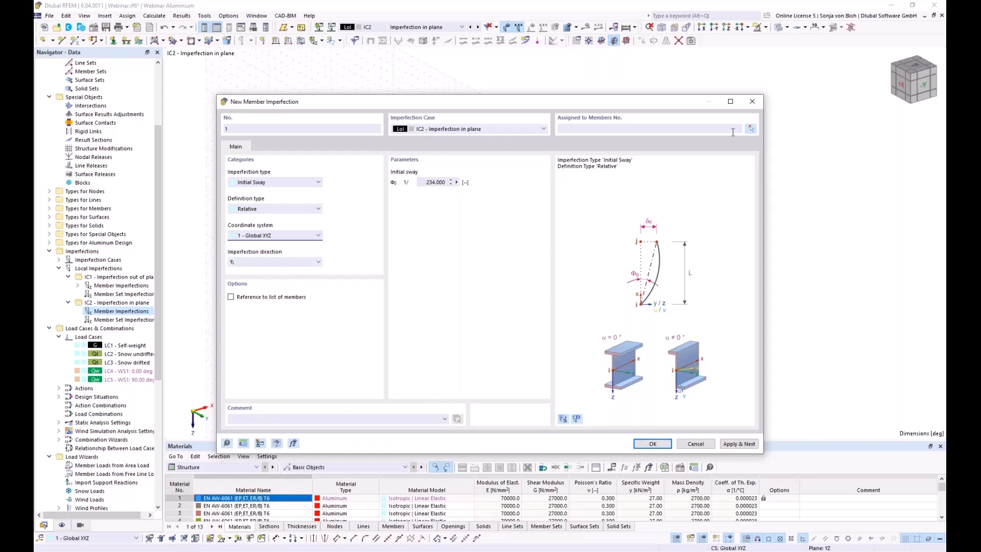
Assign the 1/234 sway to columns 126, 128, 131 and 133 and save it.
click(751, 128)
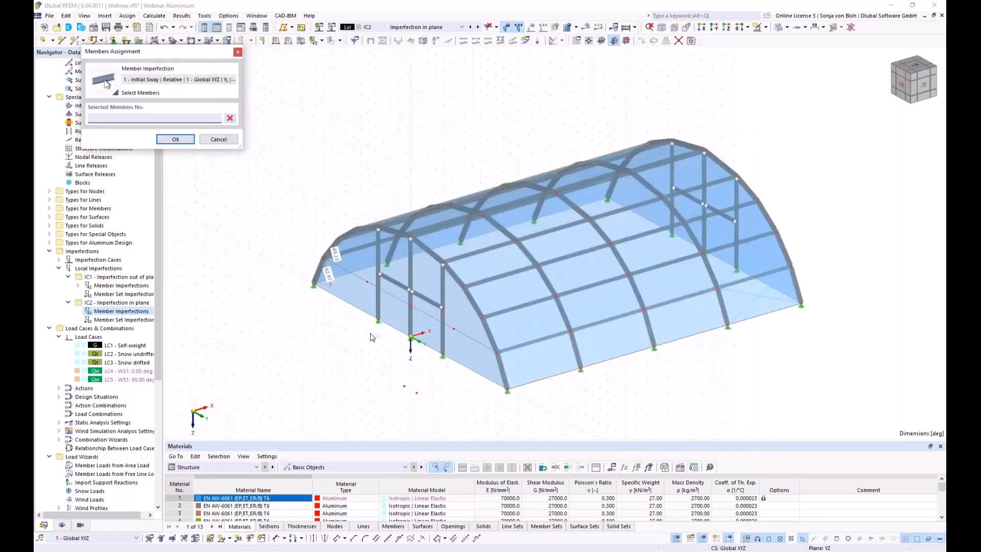
scroll(372, 337, up, 2)
click(379, 276)
click(457, 311)
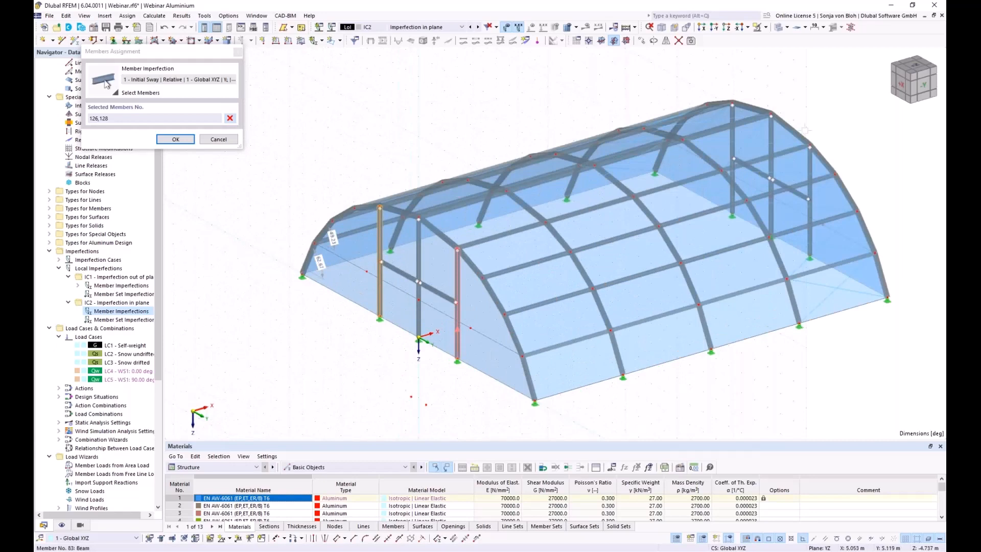
click(733, 151)
click(810, 193)
click(171, 140)
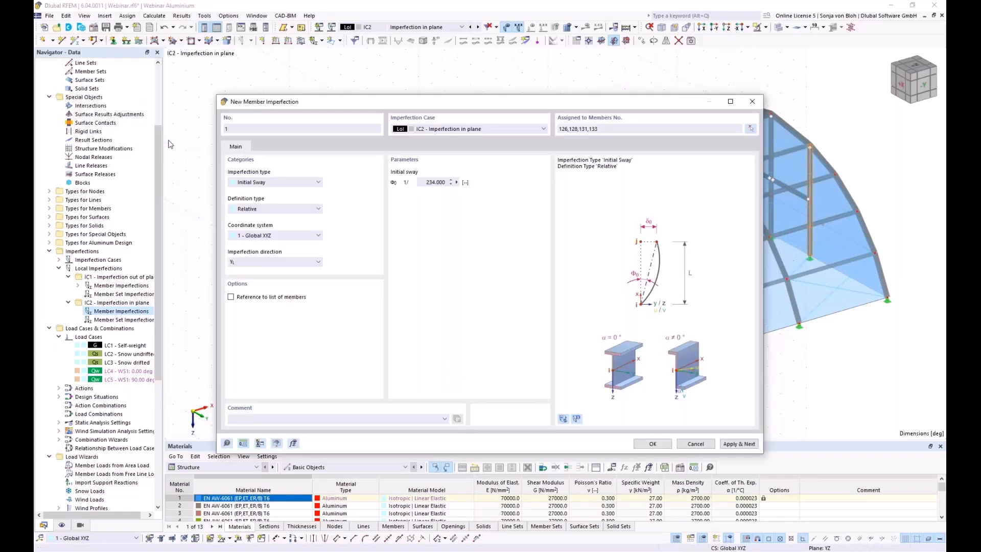
click(738, 444)
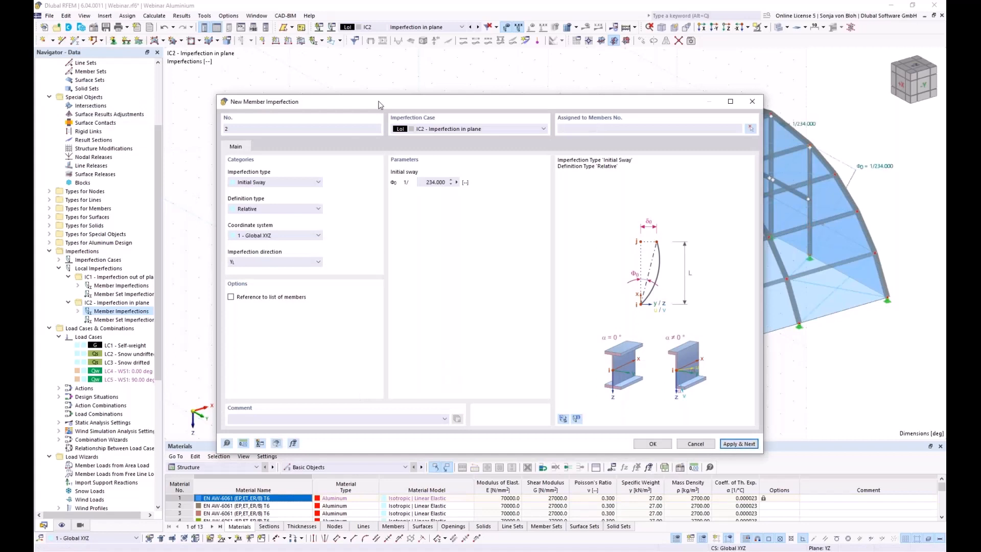
Add a 1/245 relative sway on columns 127 and 132 and save it.
click(573, 131)
click(419, 182)
text(245)
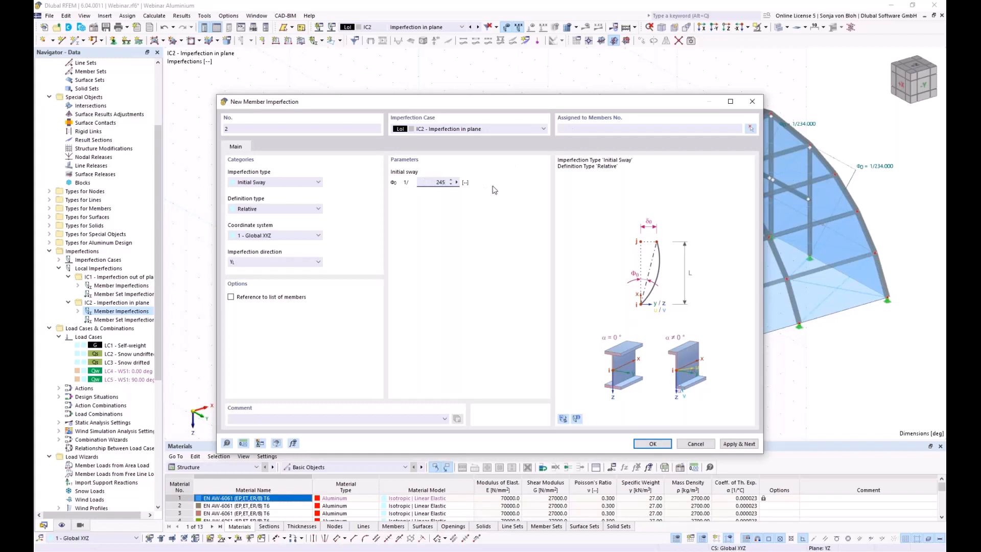
click(750, 128)
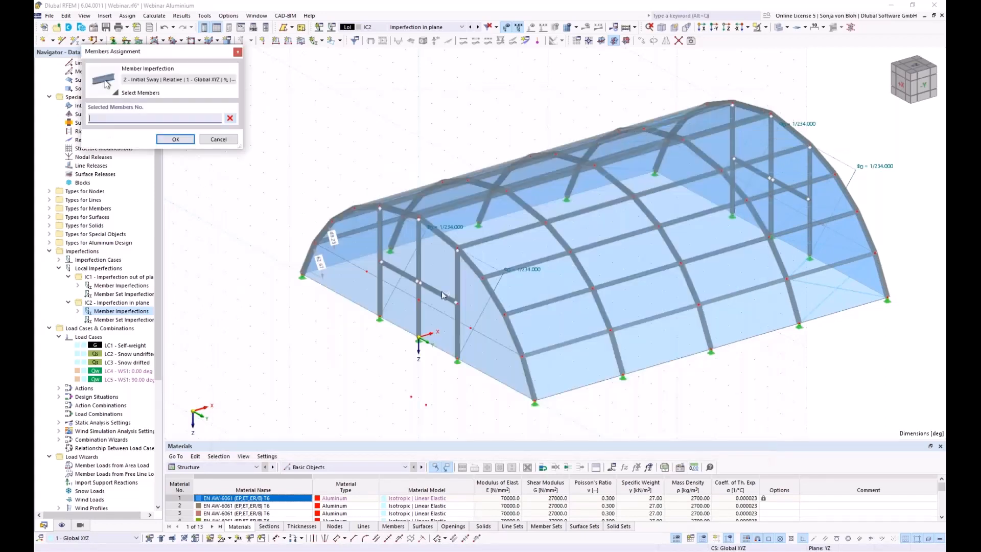
click(417, 303)
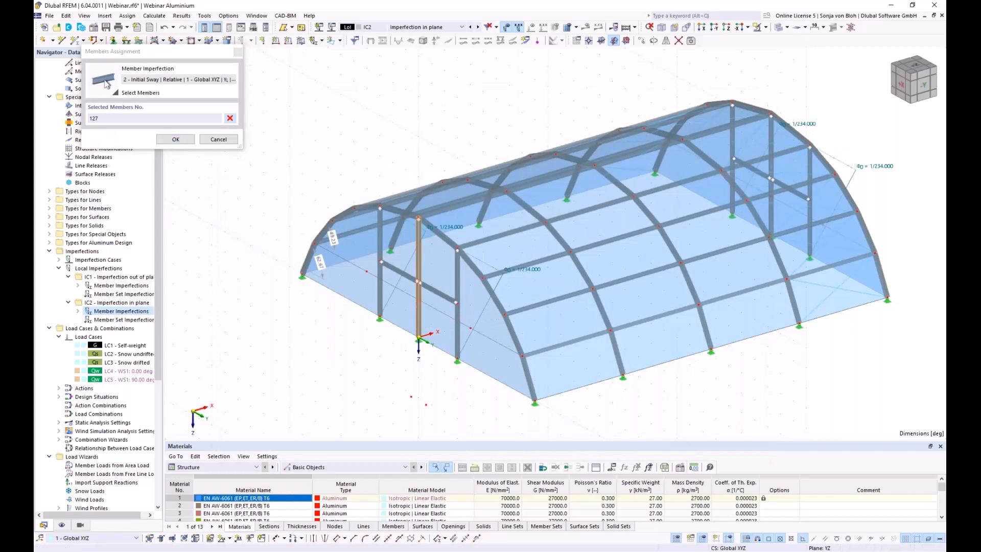
click(771, 135)
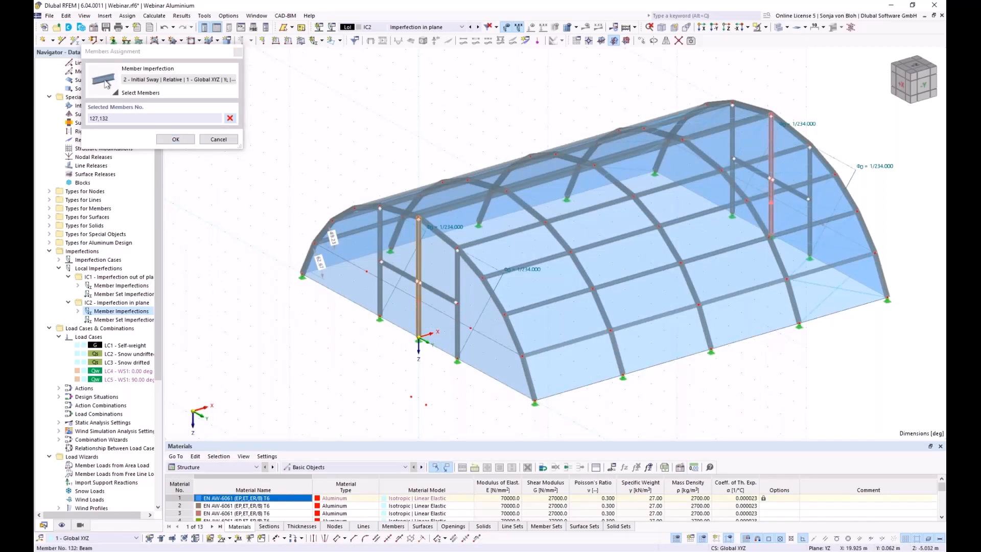
click(175, 139)
click(736, 443)
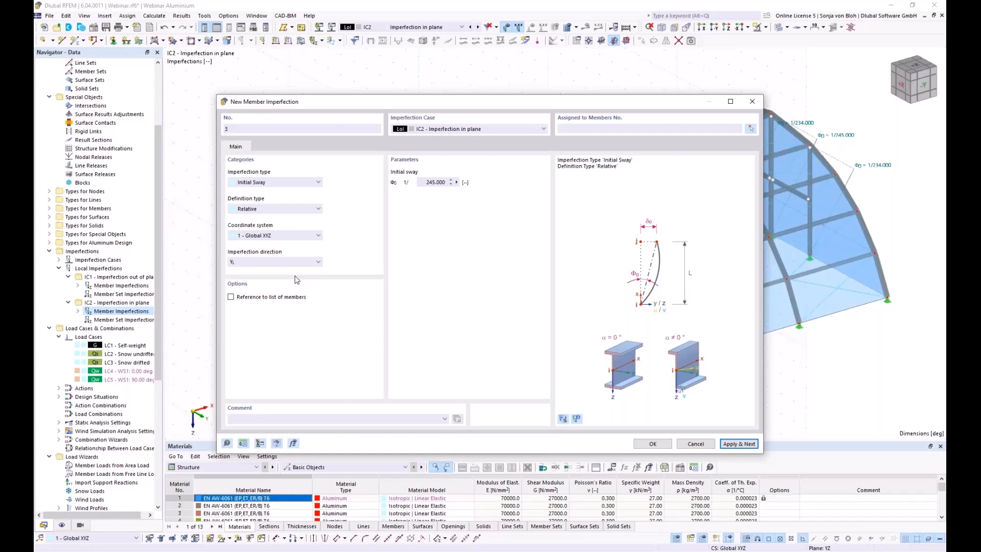
Define an absolute 47 mm initial bow in local xyz, referenced to a member list.
click(279, 183)
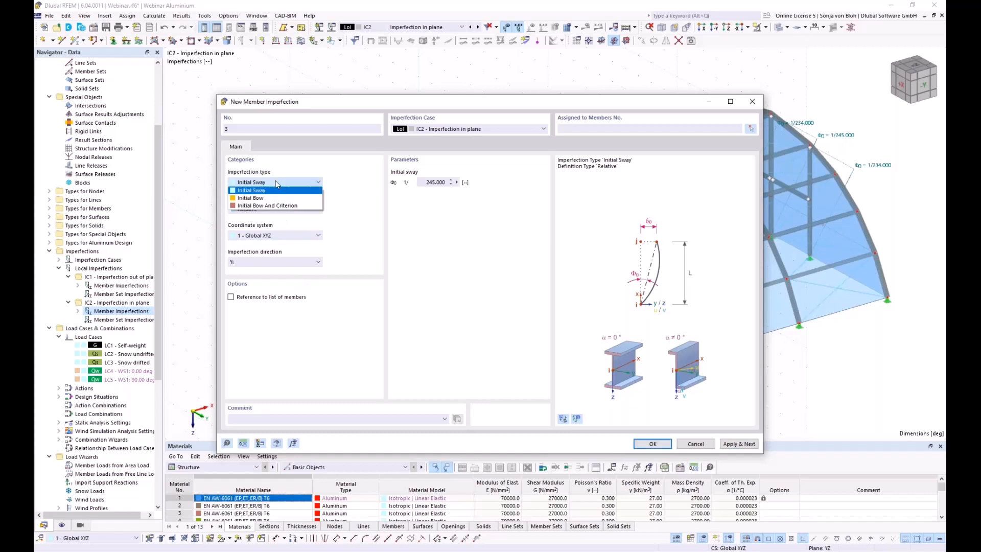
click(253, 198)
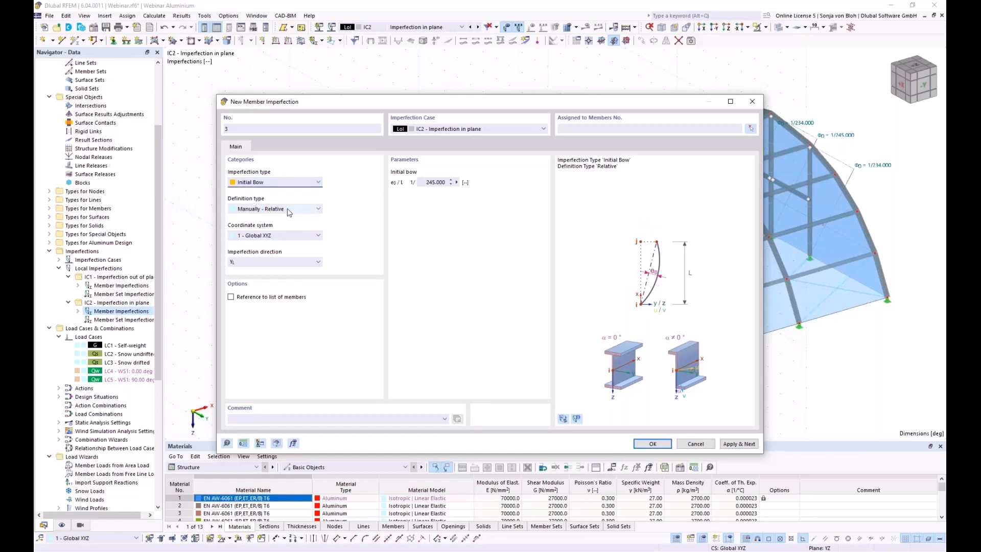
click(268, 209)
click(266, 224)
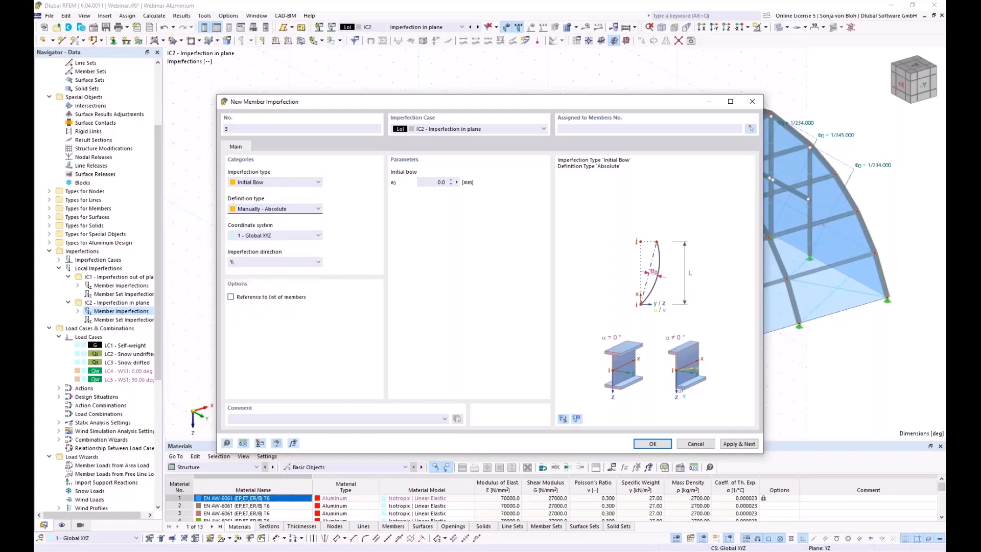
drag(426, 182, 491, 184)
text(47)
click(303, 236)
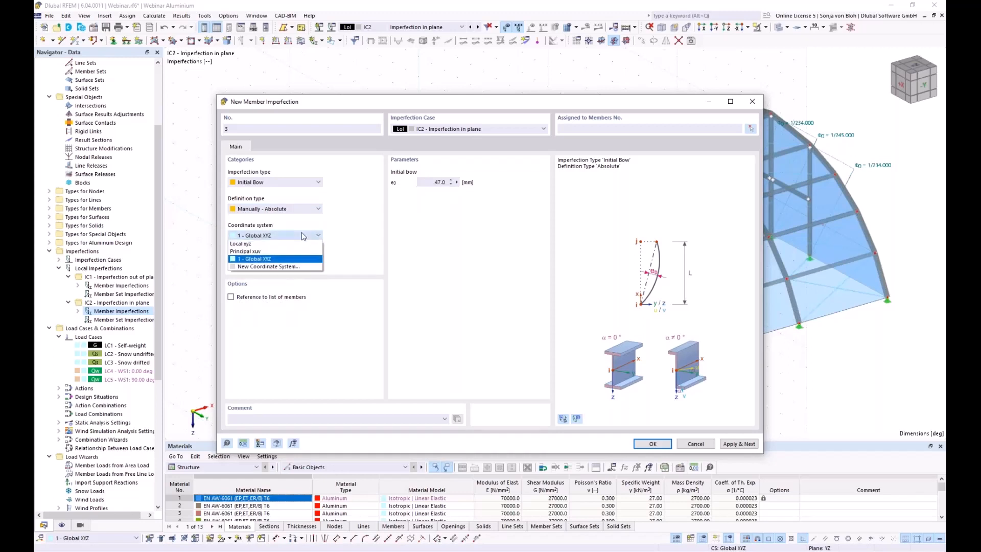
click(252, 244)
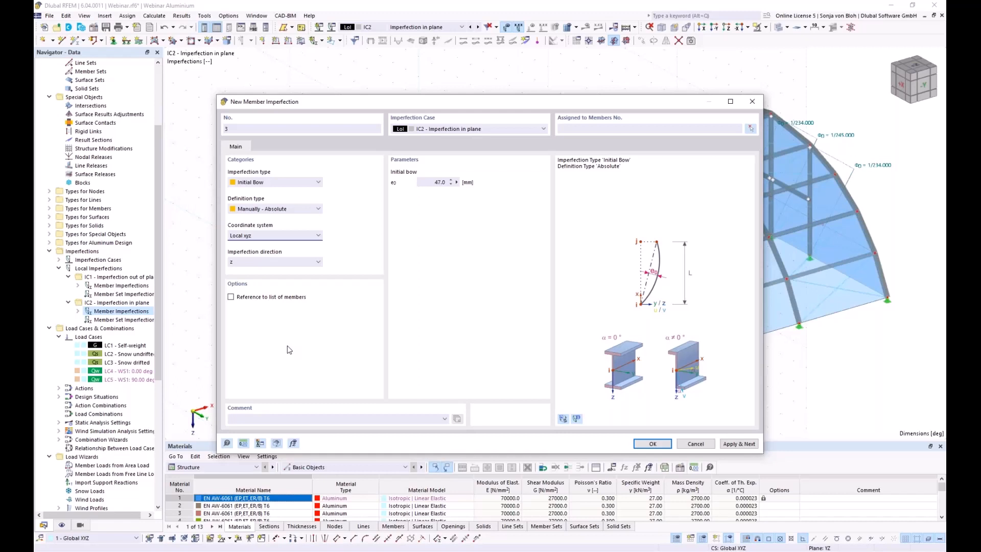
click(231, 297)
Assign the 47 mm bow to front arch members 1-5 and save it.
click(751, 128)
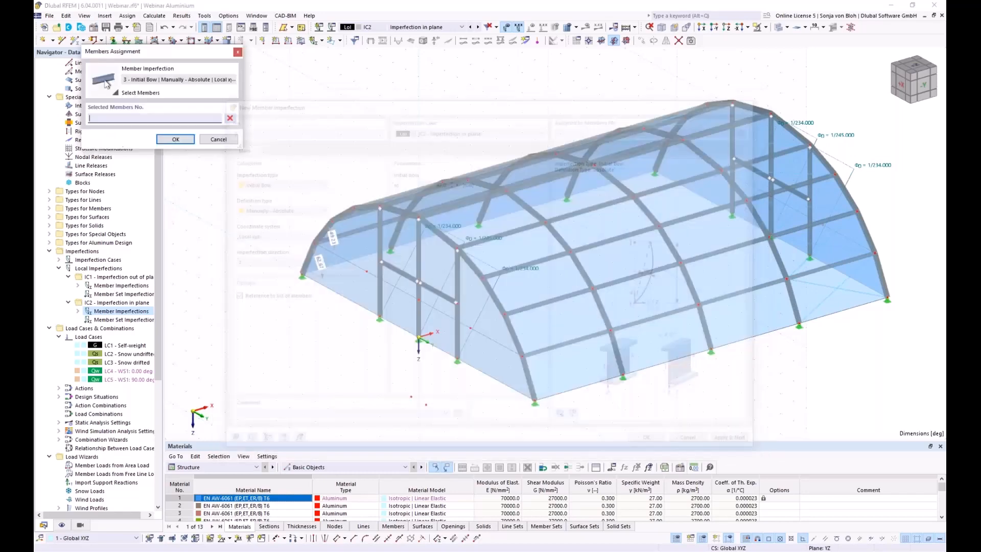
ctrl+middle_drag(343, 360, 351, 328)
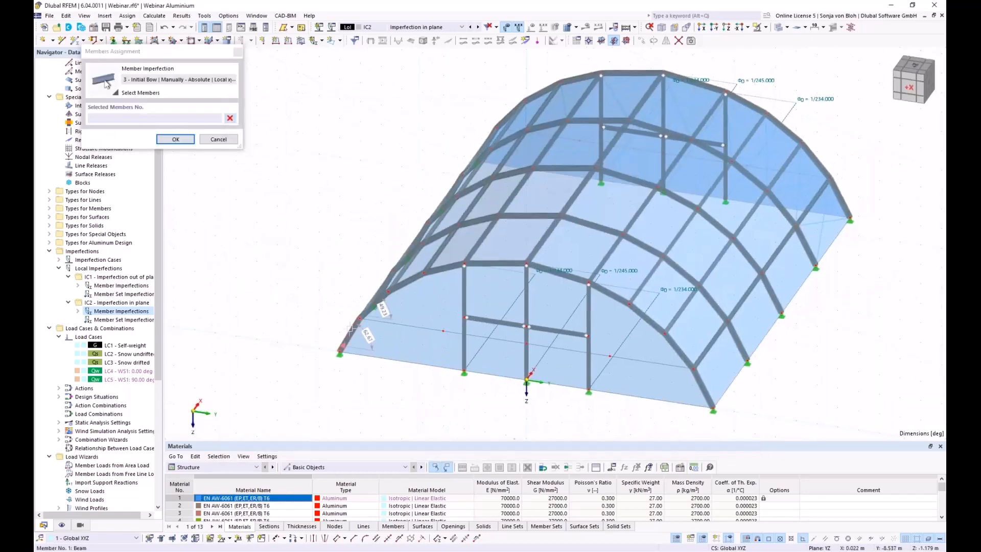
click(351, 329)
click(376, 301)
click(407, 282)
click(431, 273)
click(494, 263)
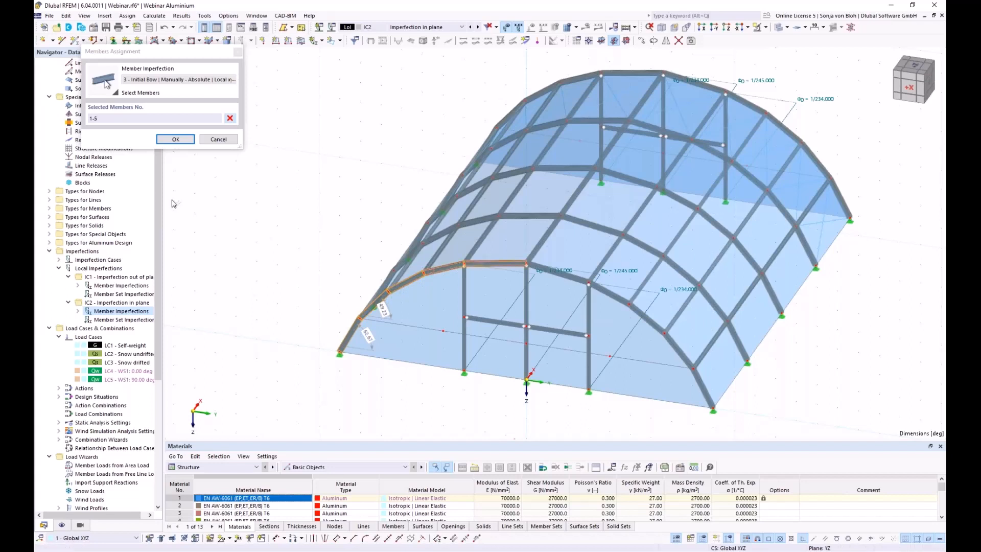
click(176, 141)
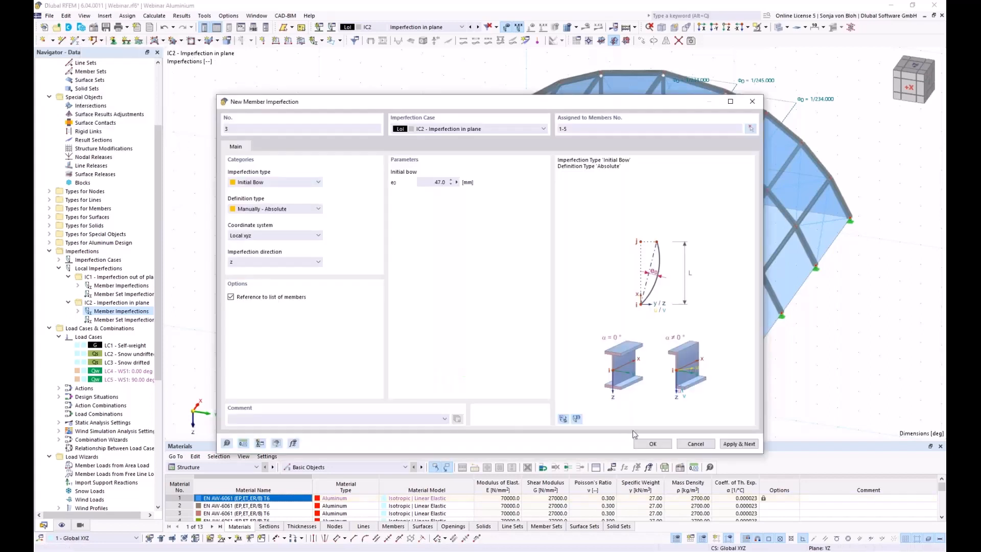
click(739, 444)
Add a 47 mm bow in local -z direction on members 75-71.
click(268, 263)
click(268, 281)
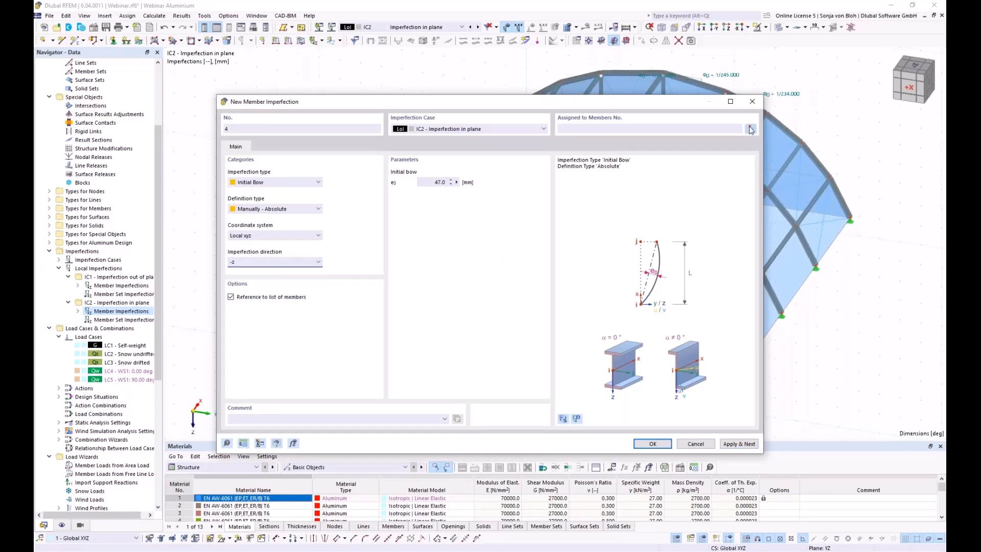
click(753, 128)
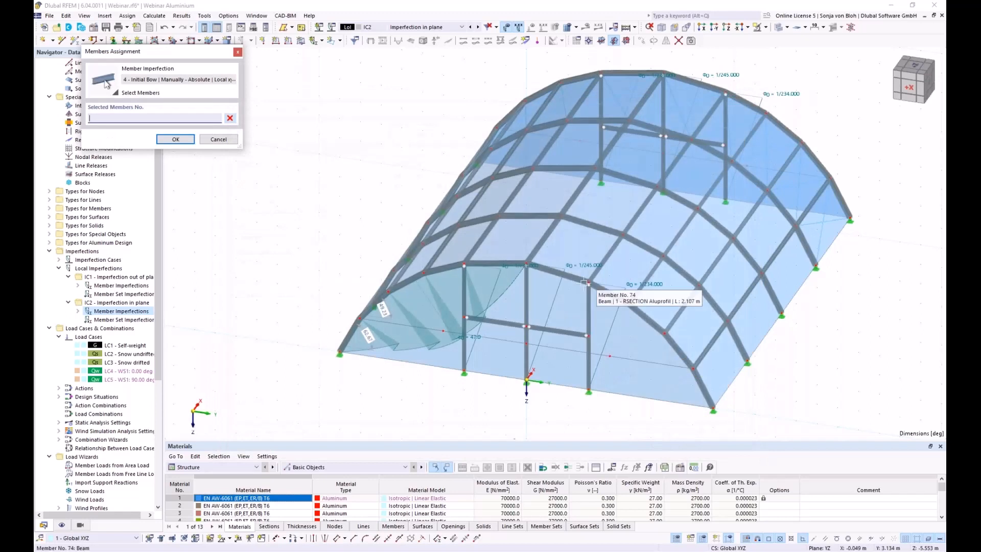
click(559, 273)
click(649, 322)
click(695, 369)
click(175, 139)
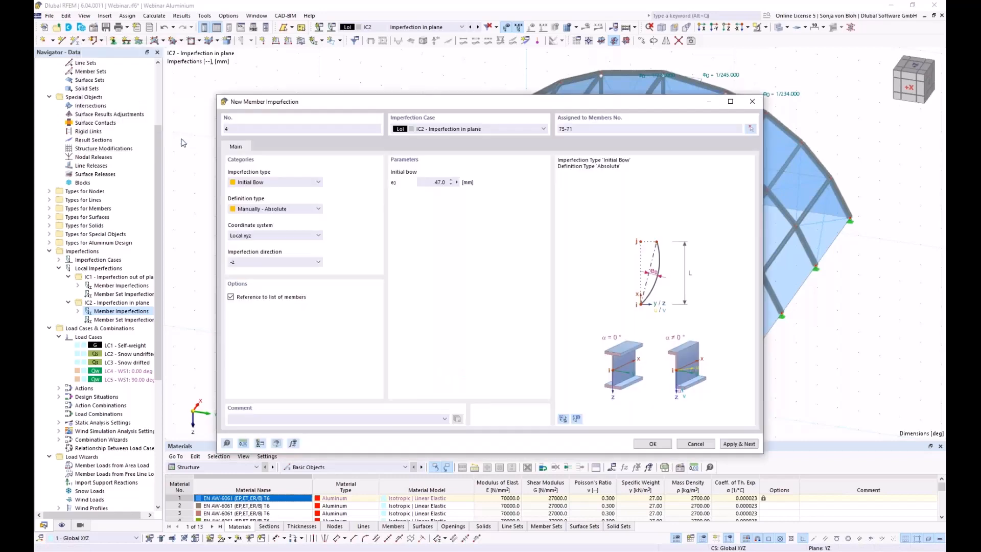
click(653, 443)
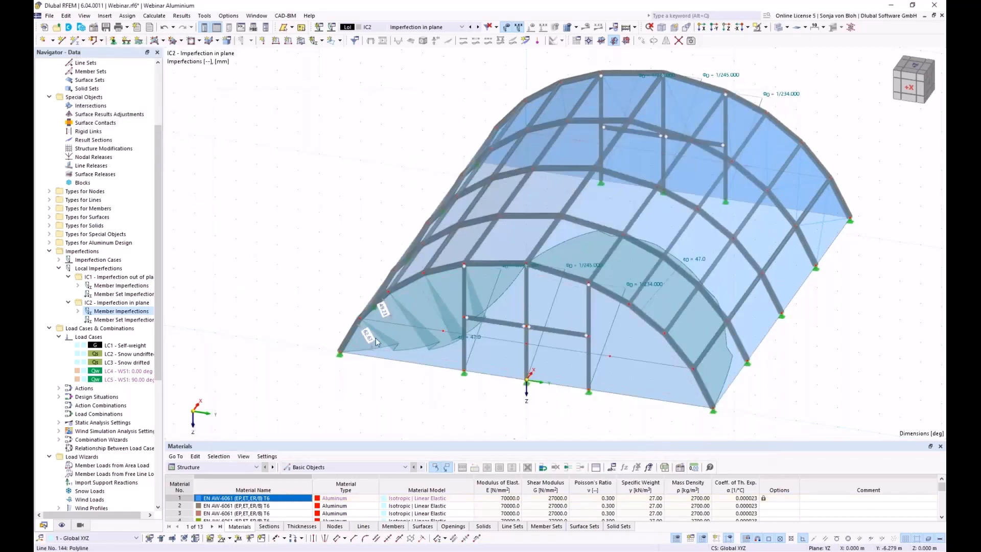
scroll(375, 338, down, 3)
ctrl+middle_drag(418, 394, 383, 351)
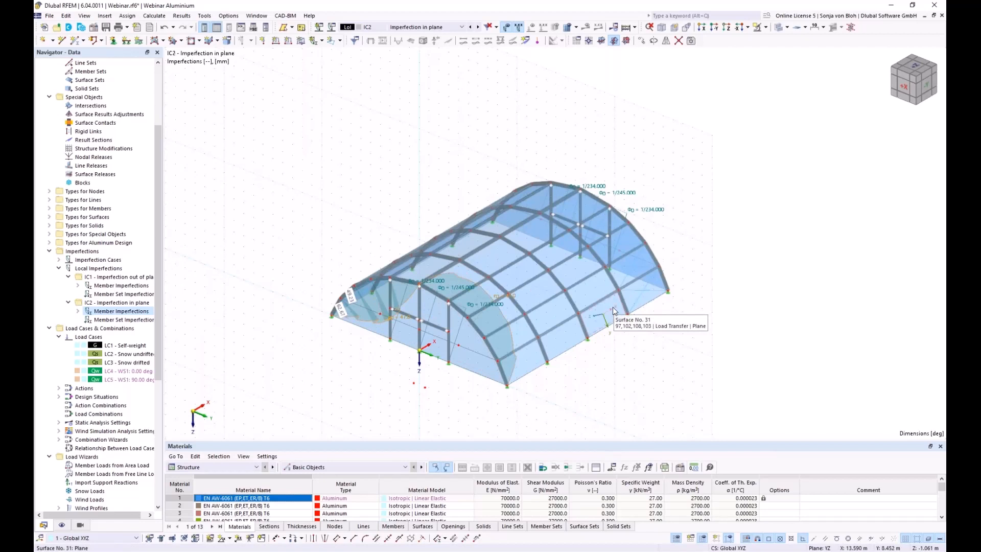
Make 4 copies of the front-arch bow imperfections, each displaced 5.000 m in X.
click(642, 41)
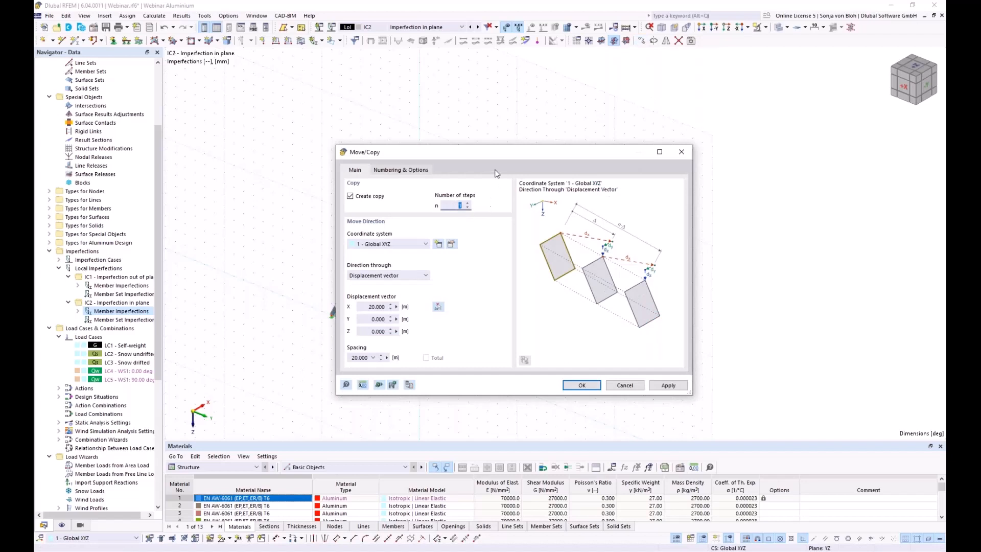
drag(497, 157, 271, 133)
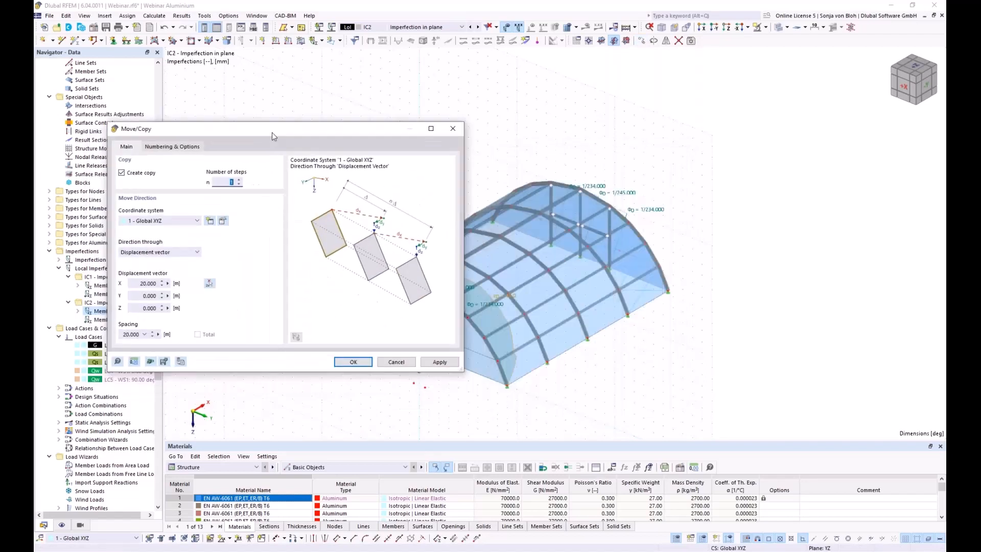
text(4)
click(209, 283)
scroll(521, 382, up, 5)
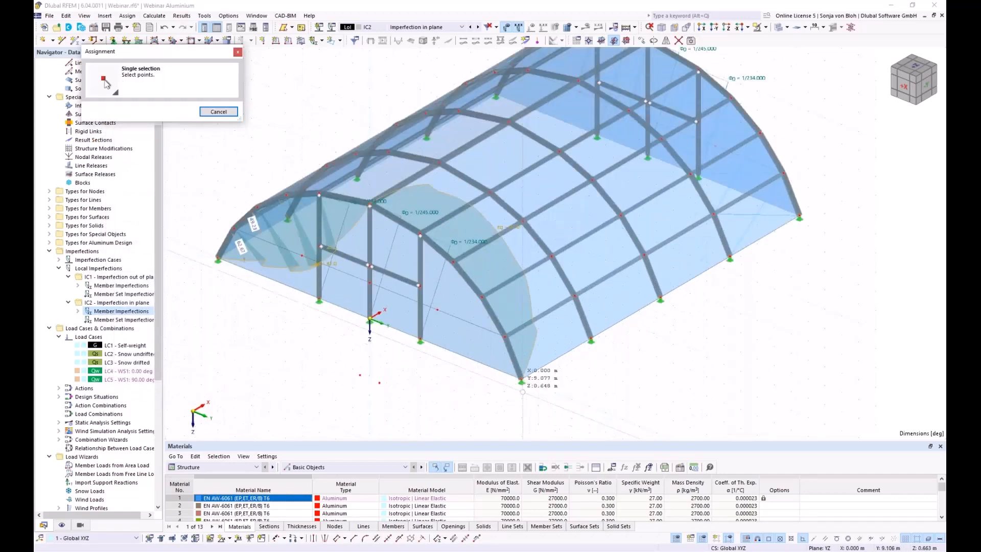
click(521, 381)
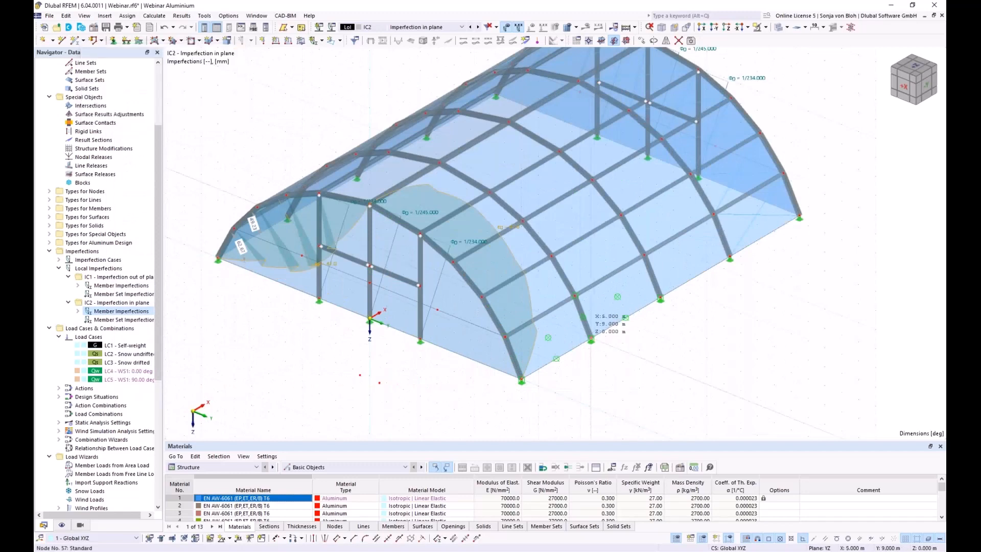
click(591, 340)
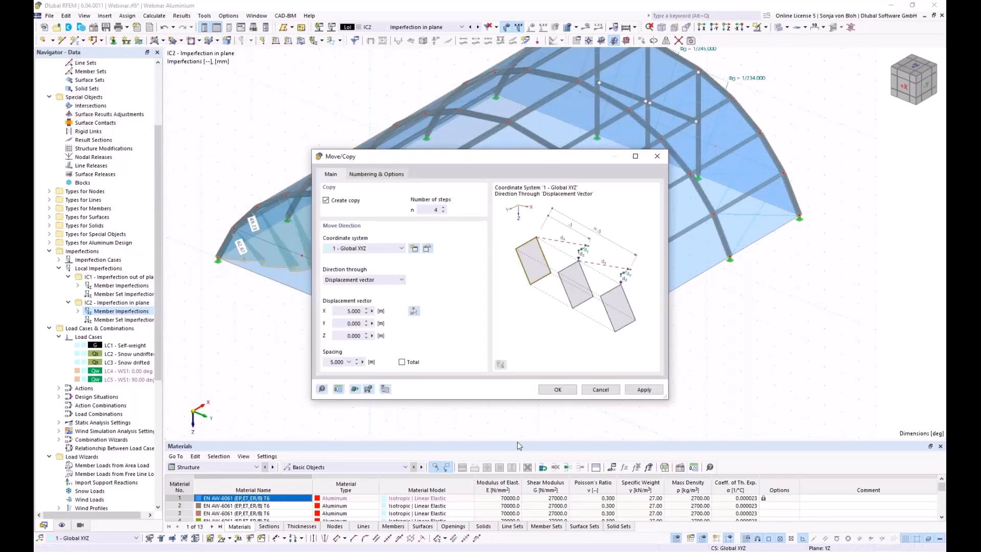
click(557, 390)
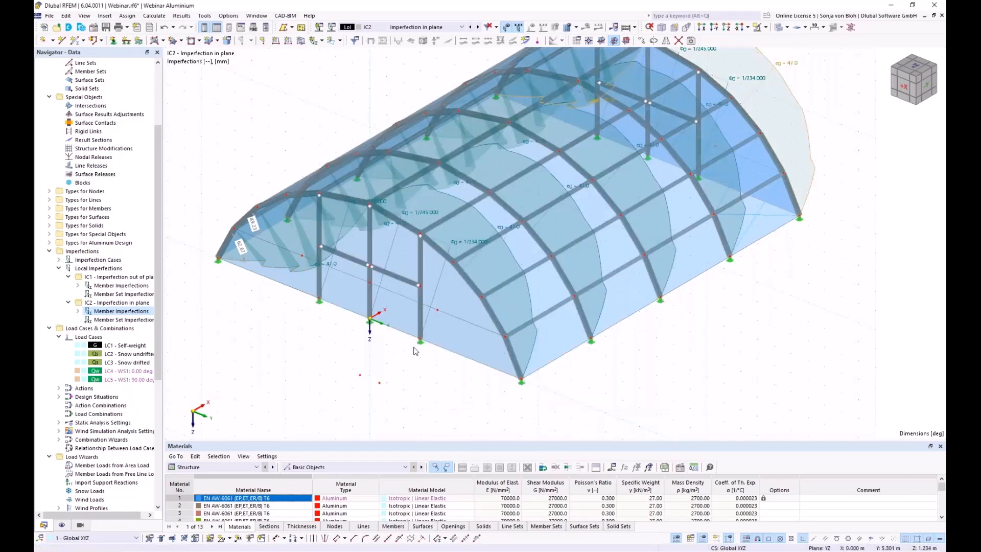
scroll(415, 349, down, 3)
mouse_move(425, 393)
ctrl+middle_down()
mouse_move(468, 383)
mouse_move(403, 378)
mouse_move(425, 396)
ctrl+middle_up()
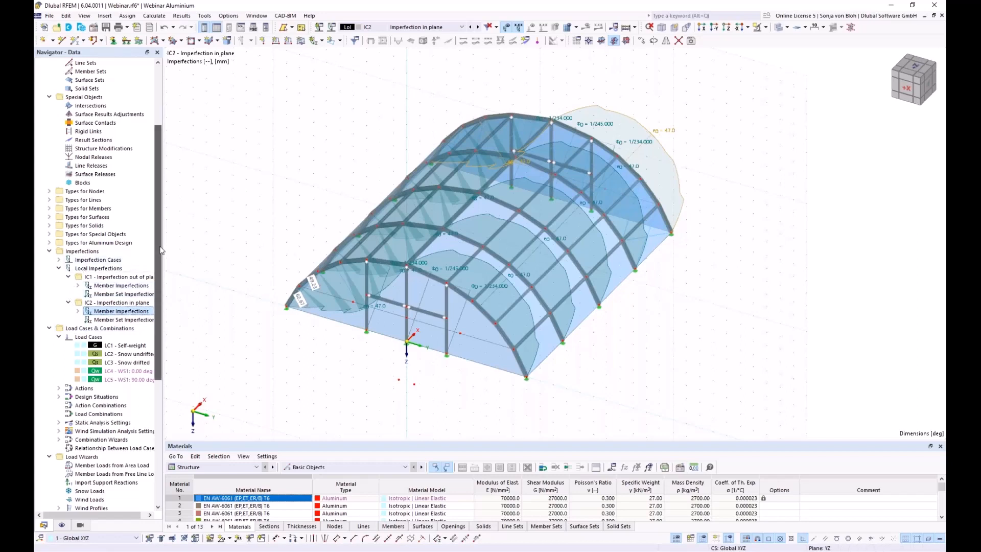
right_click(87, 329)
Delete the SLS design situations DS2–DS4 in Load Cases & Combinations, keeping only DS1 ULS (STR/GEO).
click(125, 335)
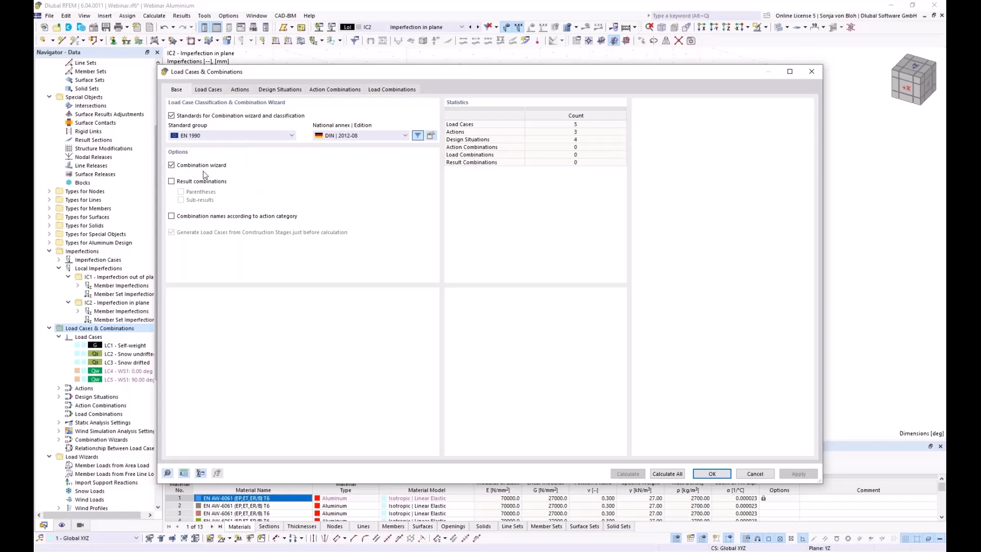
click(279, 90)
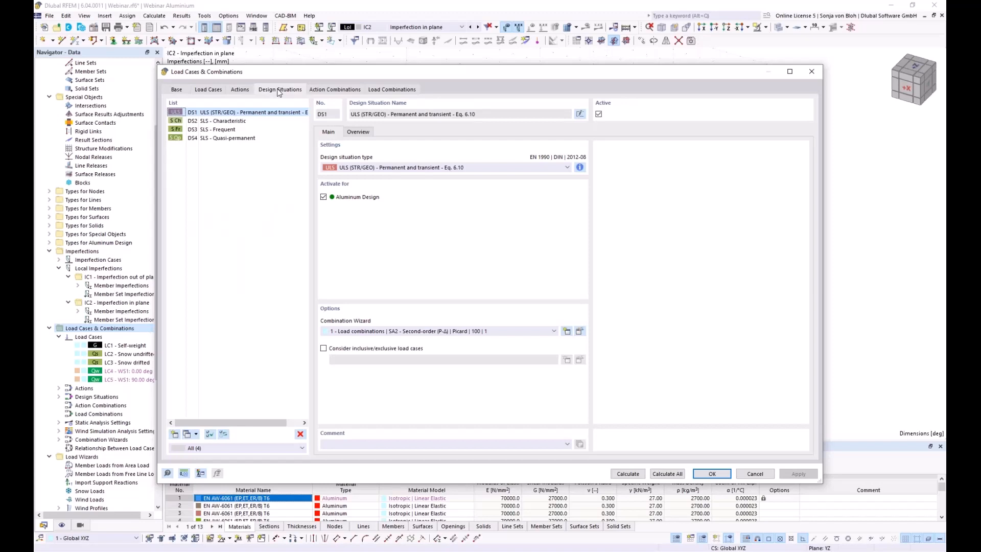
click(222, 121)
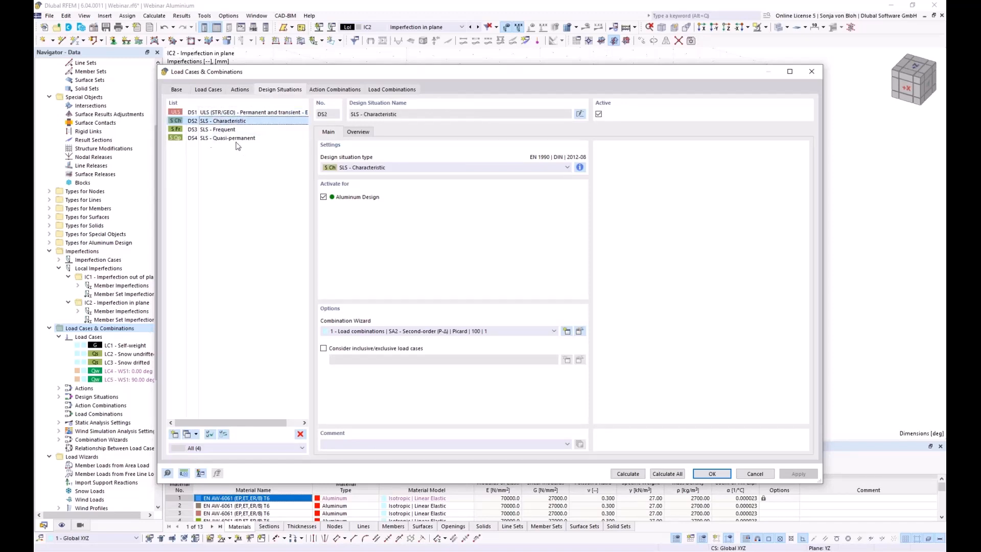
shift+click(233, 139)
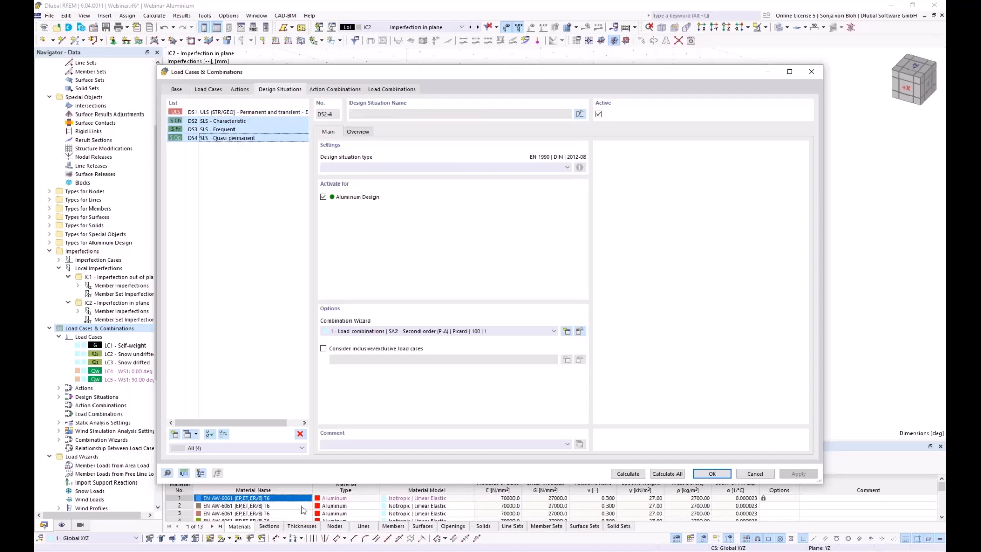
click(300, 435)
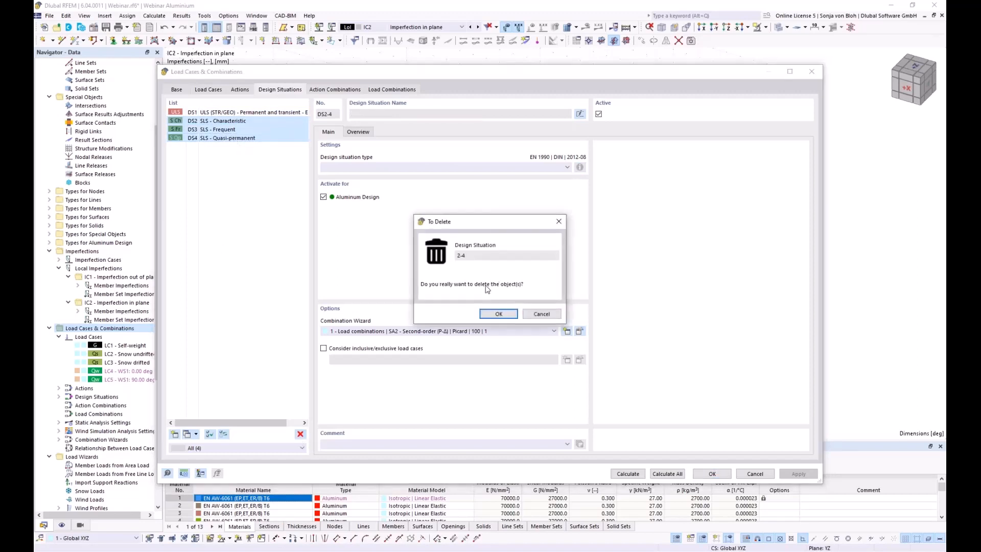
click(504, 314)
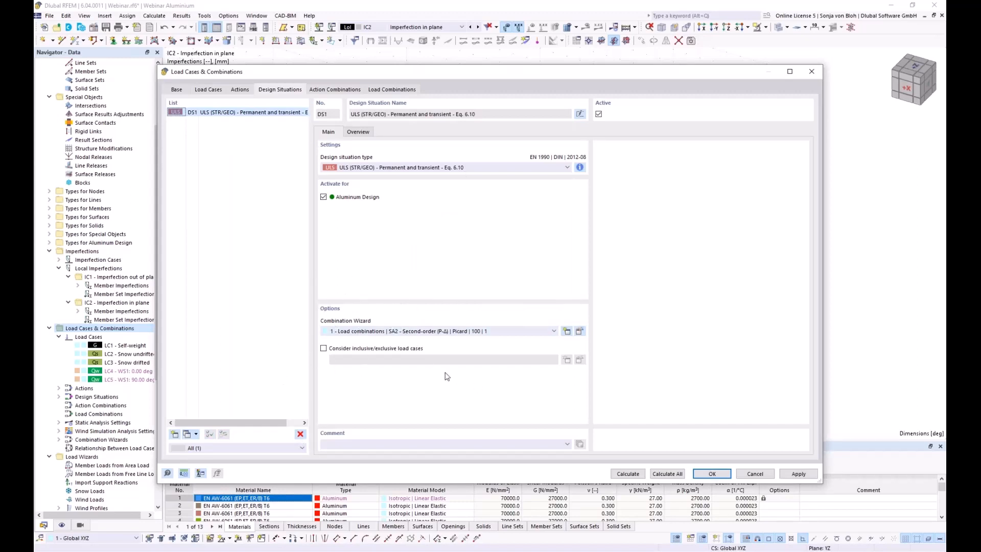
click(579, 332)
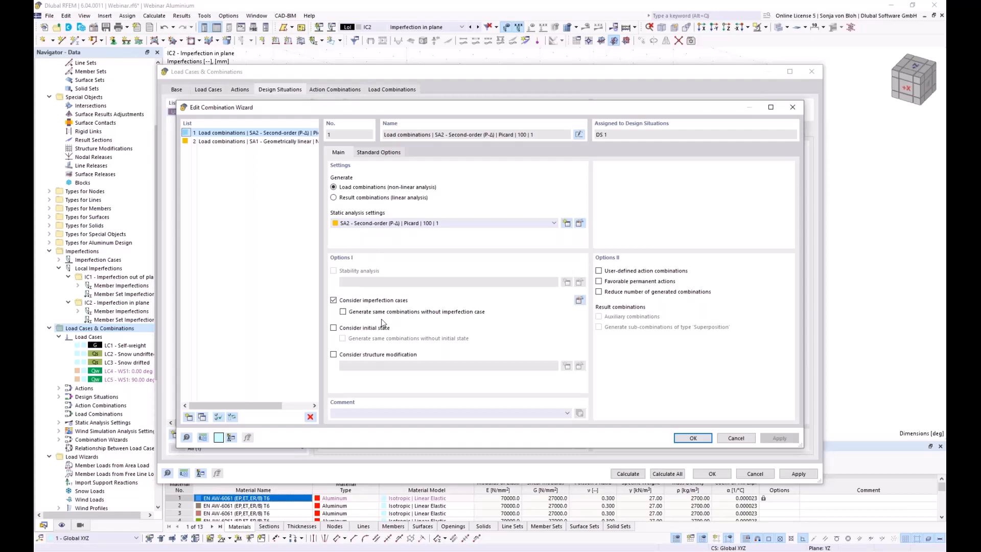
Accept the 26 generated load combinations with SA2 and imperfection IC1, then collapse the imperfections branch.
click(693, 437)
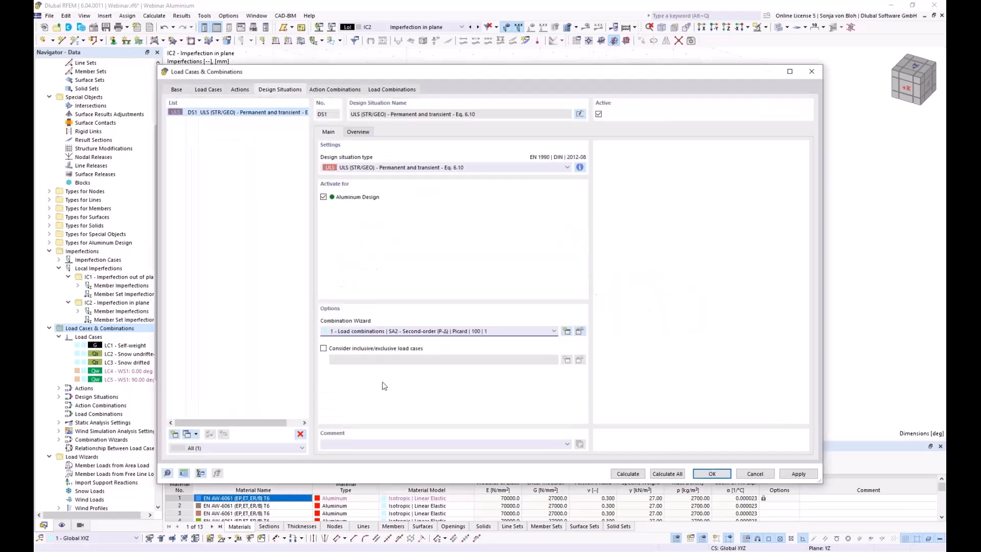
click(388, 92)
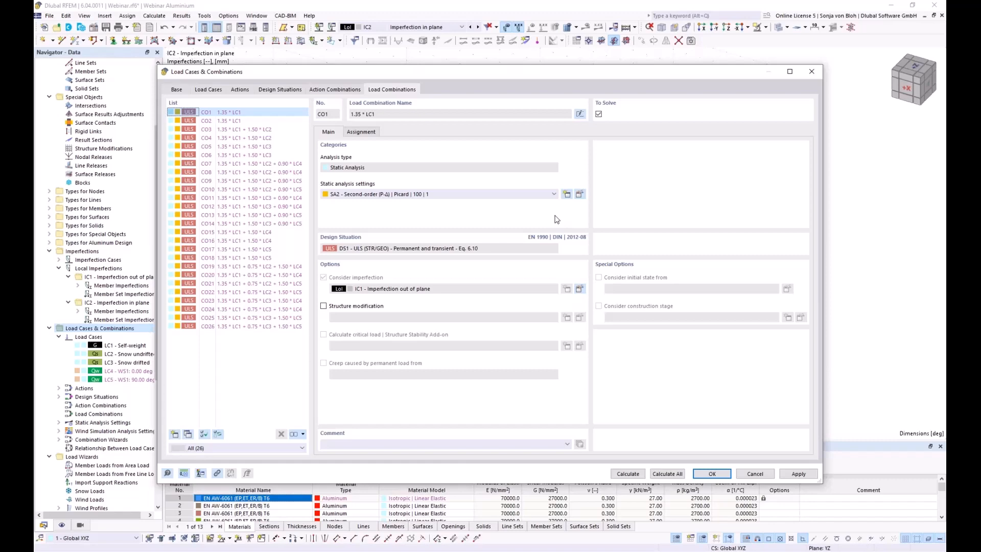
click(702, 475)
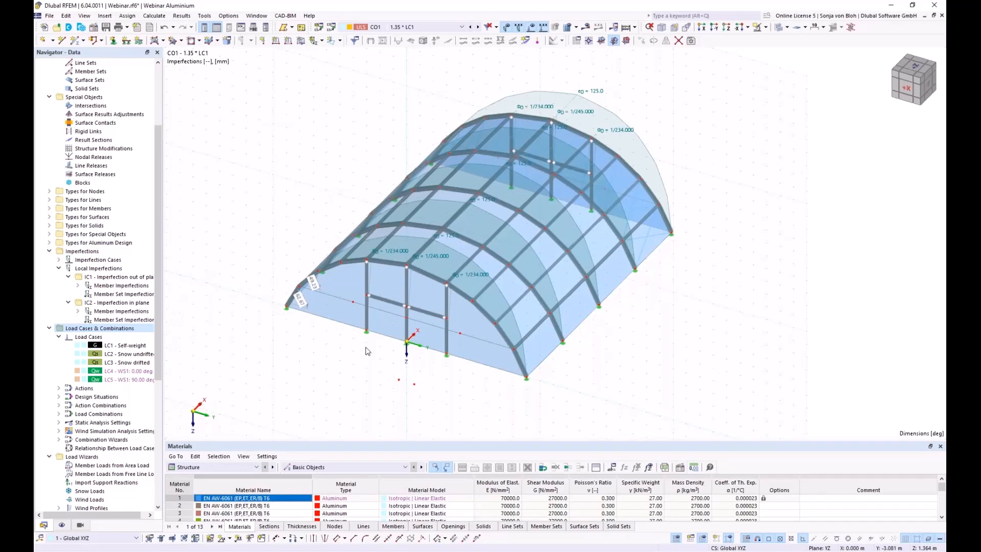
click(49, 251)
Uncheck Perform stability design in the Default aluminium ultimate configuration.
click(49, 259)
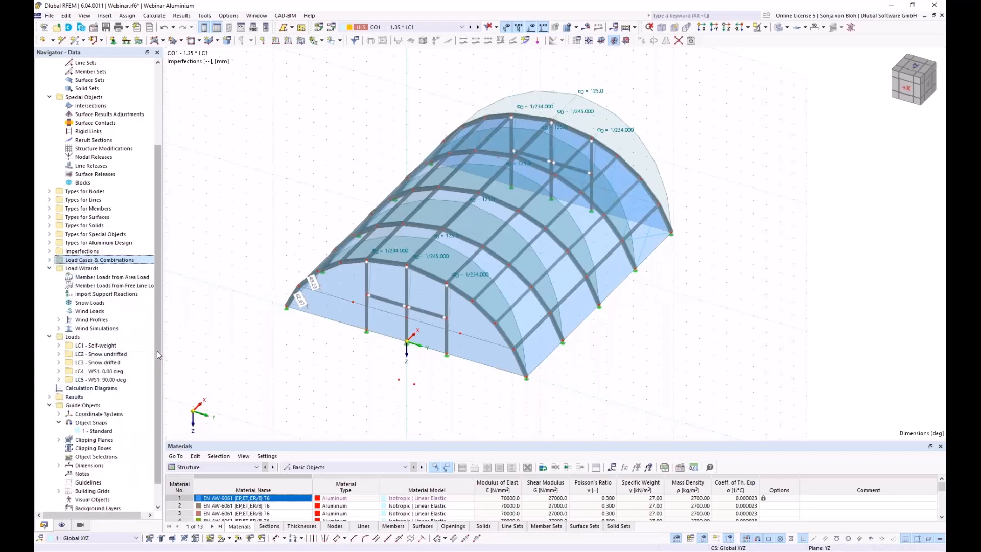
scroll(157, 350, down, 1)
click(49, 491)
click(59, 482)
double_click(85, 490)
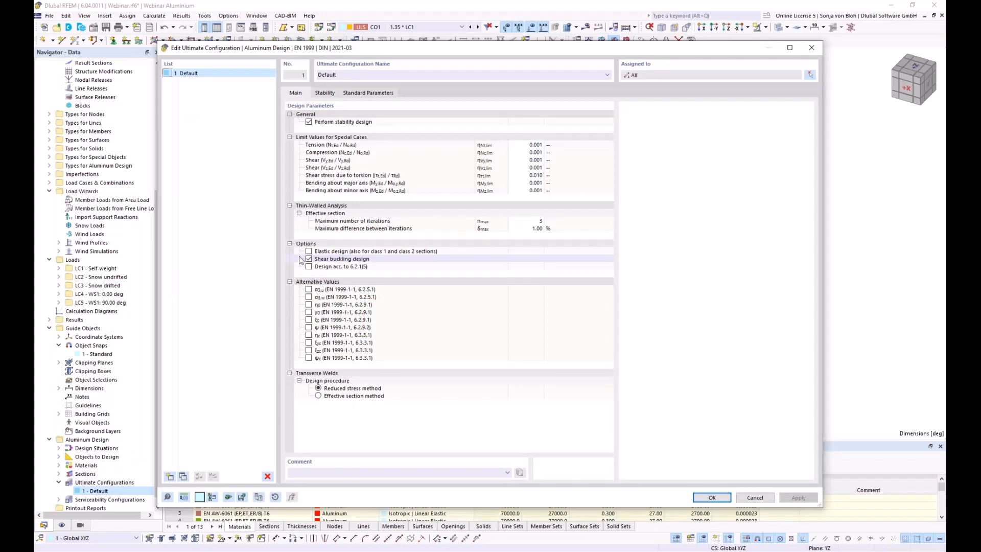
click(308, 122)
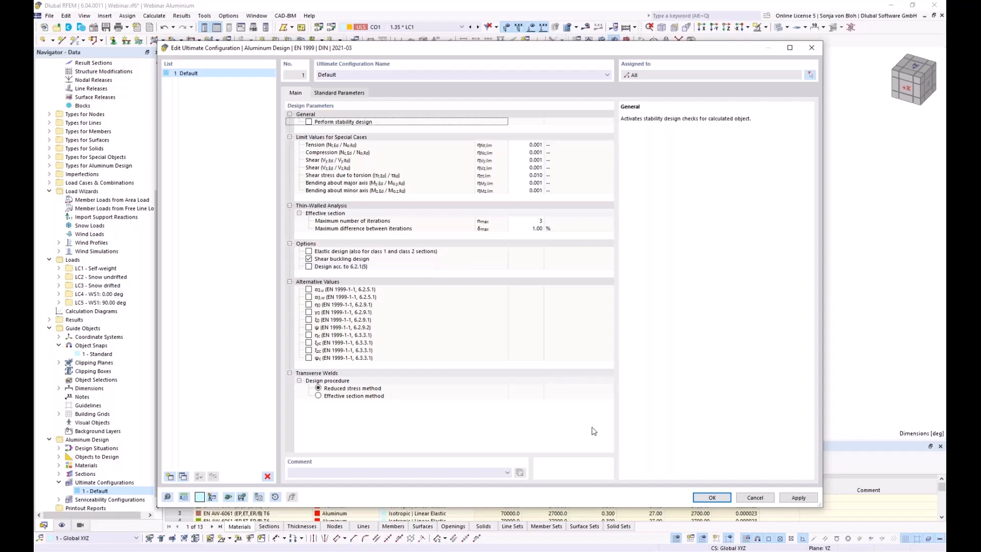
Enlarge the table panel and show the Aluminum Design Objects to Design table for members.
click(711, 497)
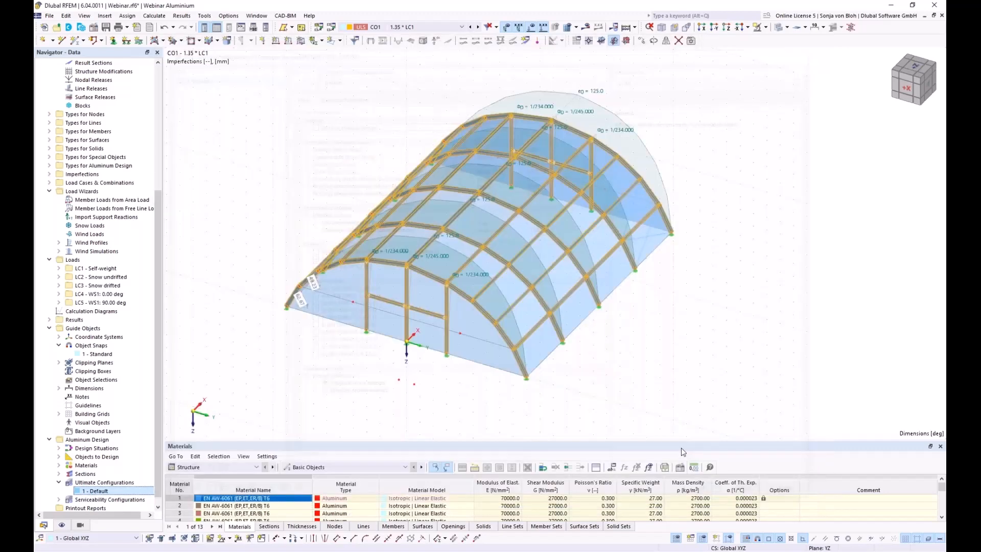
drag(261, 435, 260, 283)
click(258, 309)
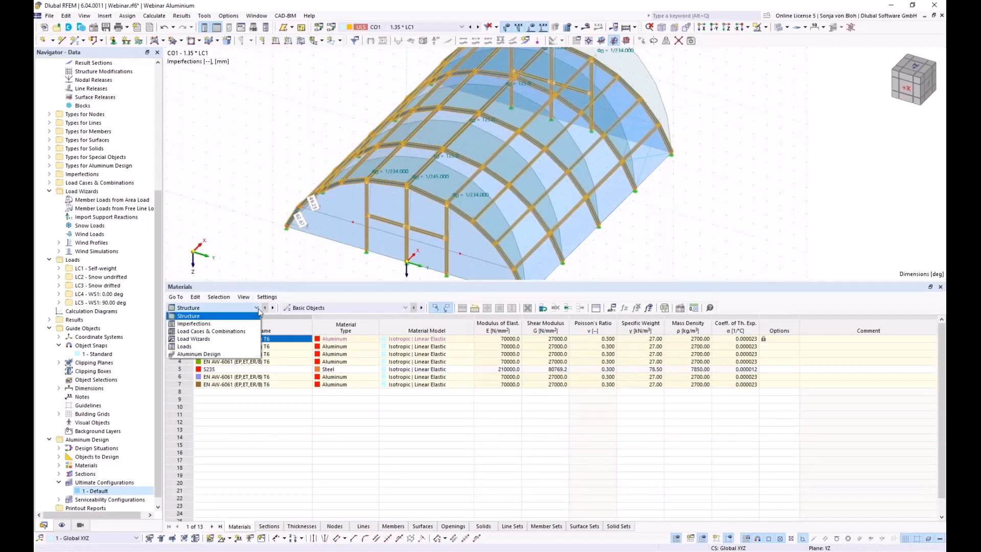
click(207, 357)
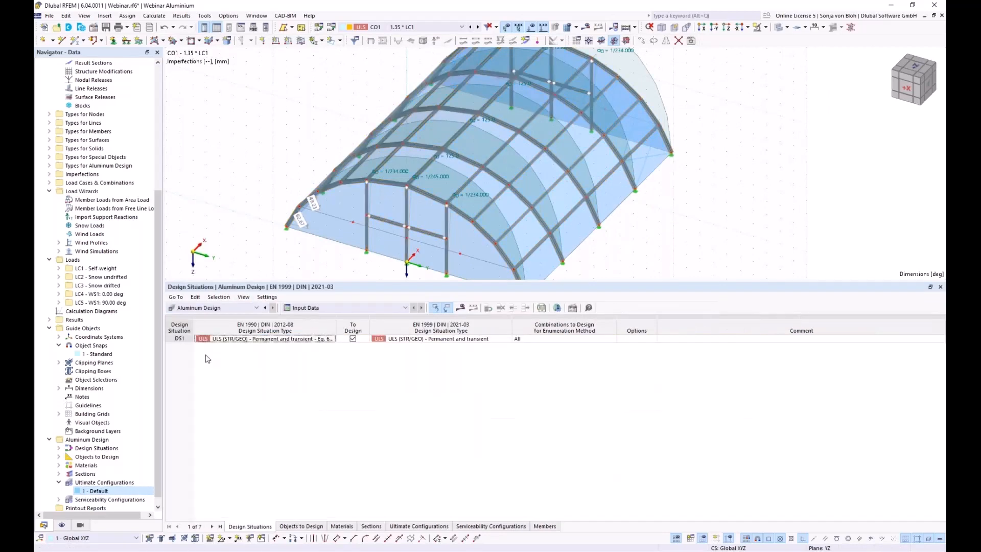
click(297, 527)
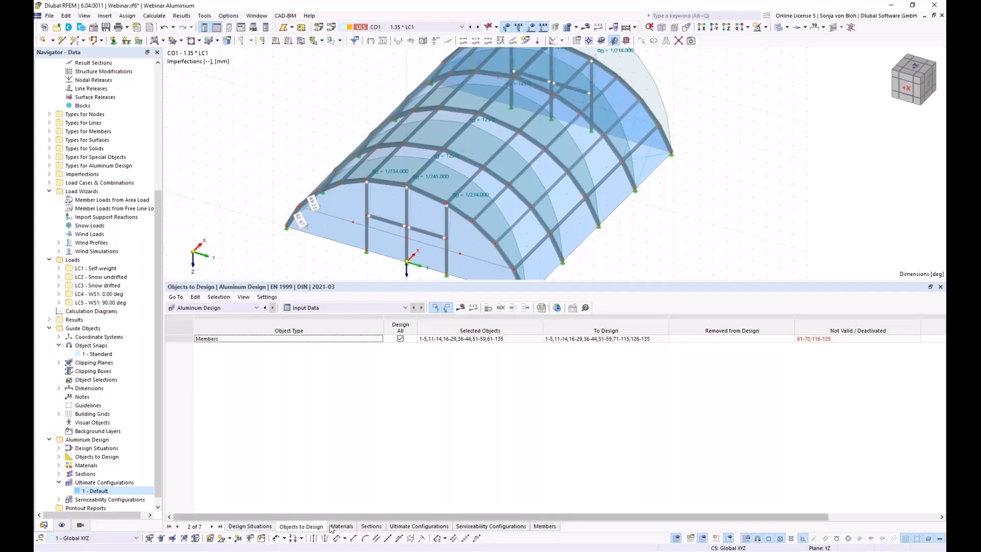
click(400, 339)
Turn off Design All for members and start picking Selected Objects graphically in the model.
click(401, 339)
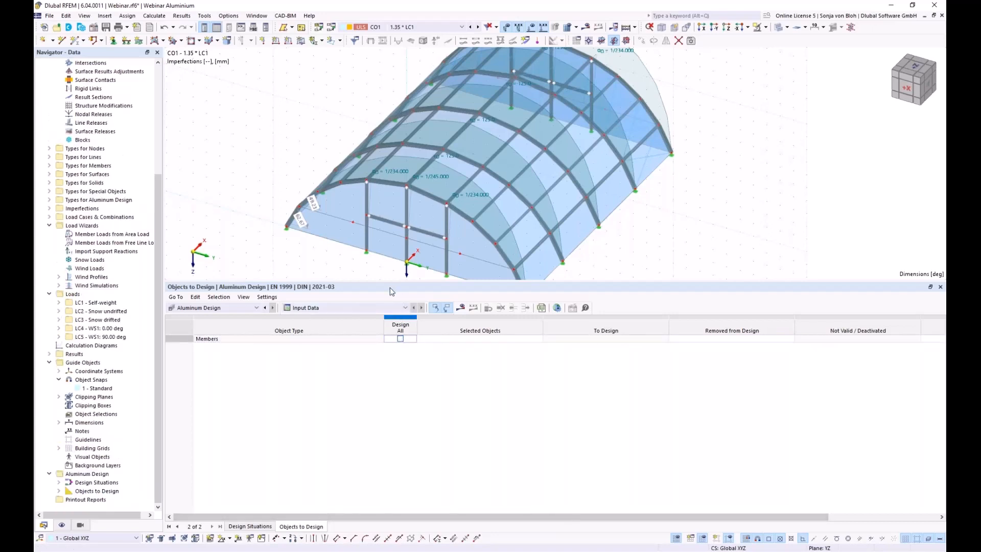
drag(388, 306, 455, 434)
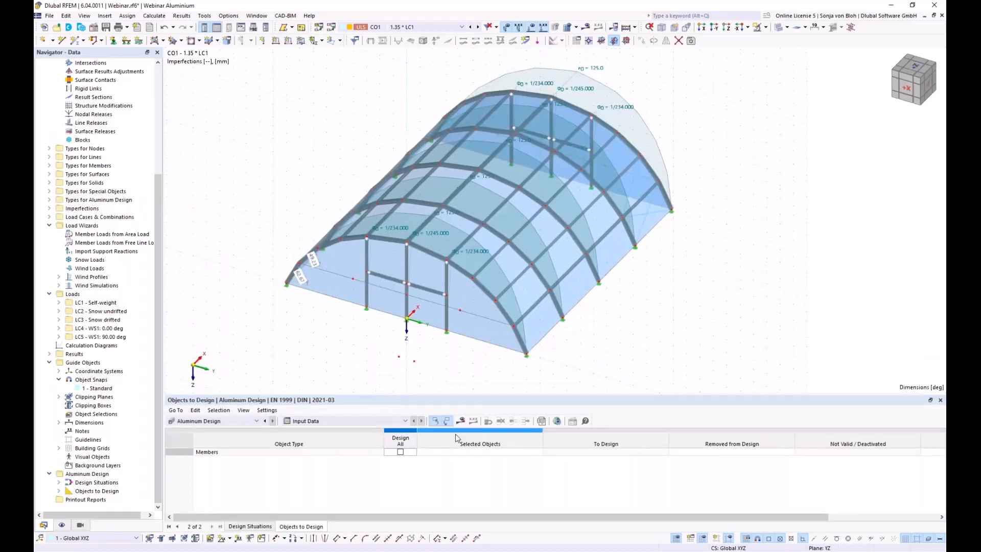
click(481, 448)
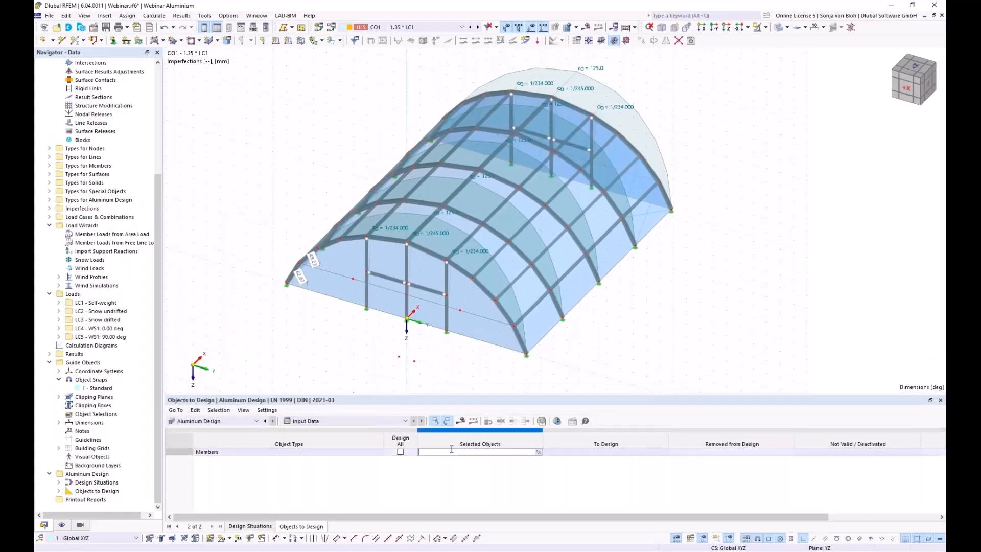
click(538, 451)
scroll(439, 245, down, 3)
ctrl+middle_drag(552, 336, 425, 311)
Window-select the arch members 1-5,16-25,36-40,51-55,71-75,81-90,96-100,106-110 and confirm them for design.
drag(330, 138, 383, 290)
drag(383, 136, 404, 196)
drag(437, 147, 470, 317)
drag(475, 151, 517, 294)
drag(530, 153, 575, 284)
middle_drag(398, 307, 553, 302)
drag(499, 282, 401, 212)
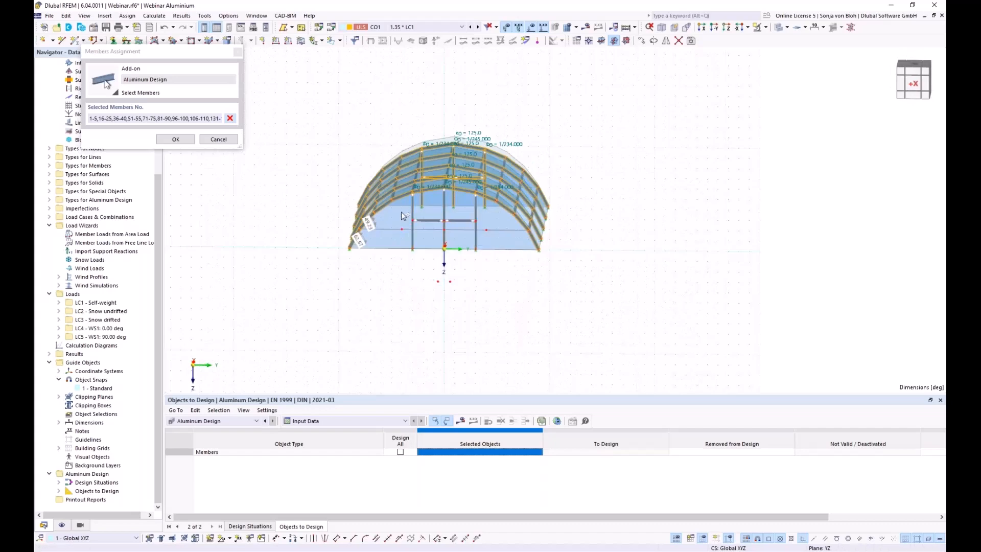
middle_drag(600, 290, 266, 298)
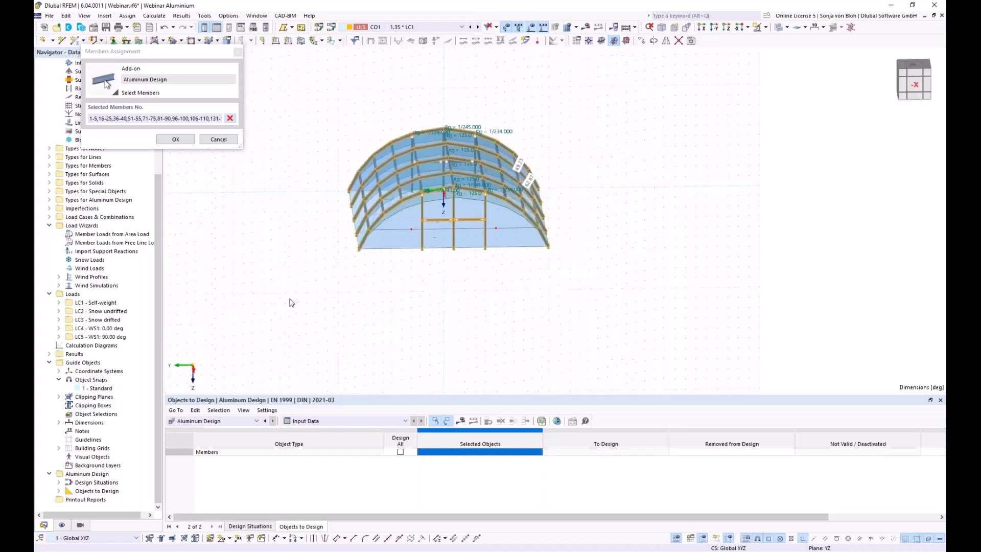
drag(503, 280, 407, 217)
middle_drag(360, 290, 631, 318)
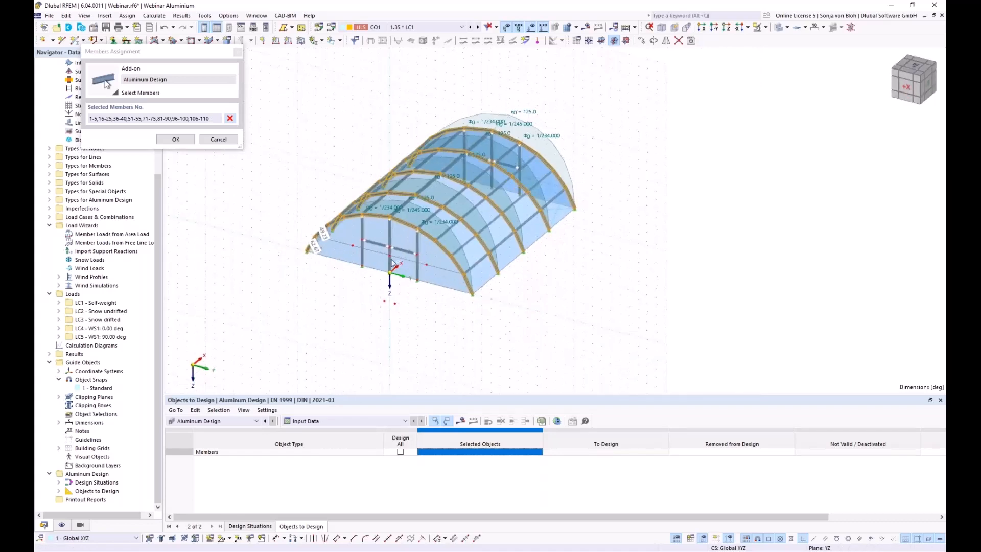
click(186, 140)
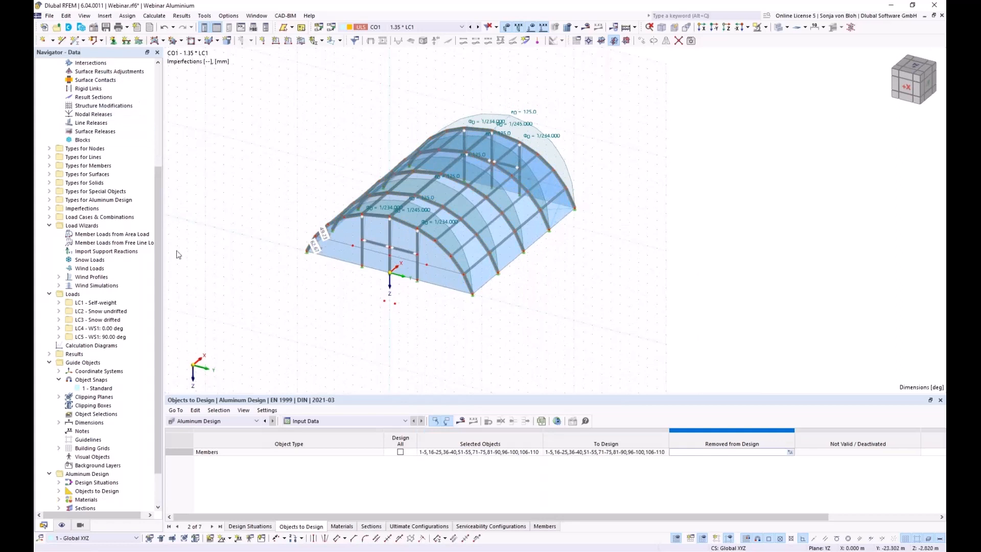
click(454, 452)
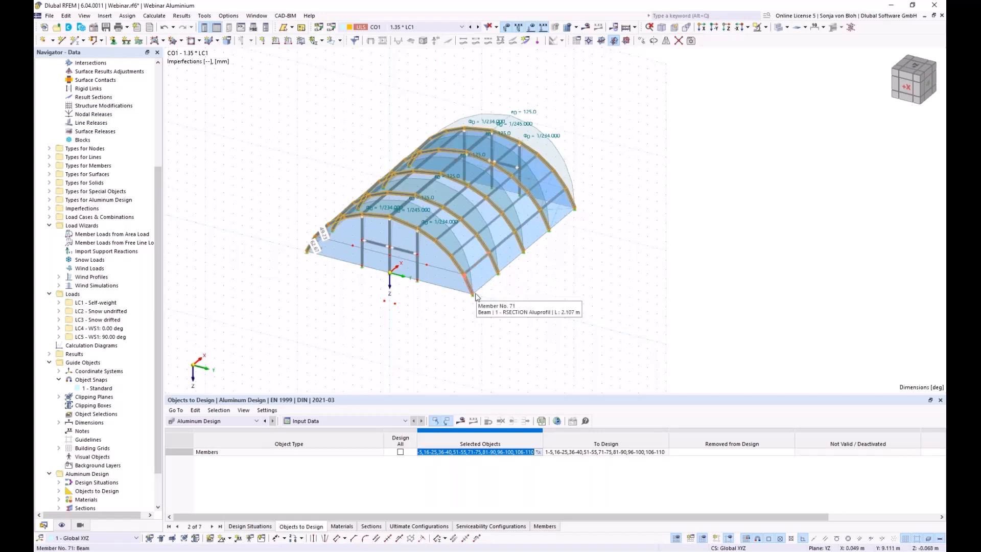
Display LC4 global deformations |u| (max 31.4 mm) on the calculated Zeltstruktur_mE2.rf6 model.
scroll(475, 295, up, 4)
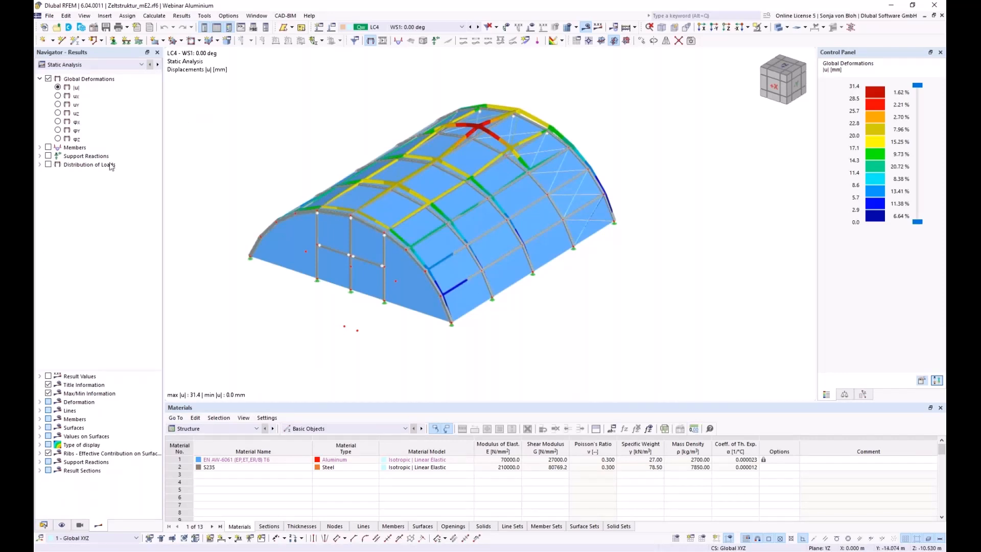
Show aluminium design ratios (max 0.505 under DS1 ULS) and list visibility members by section.
click(256, 430)
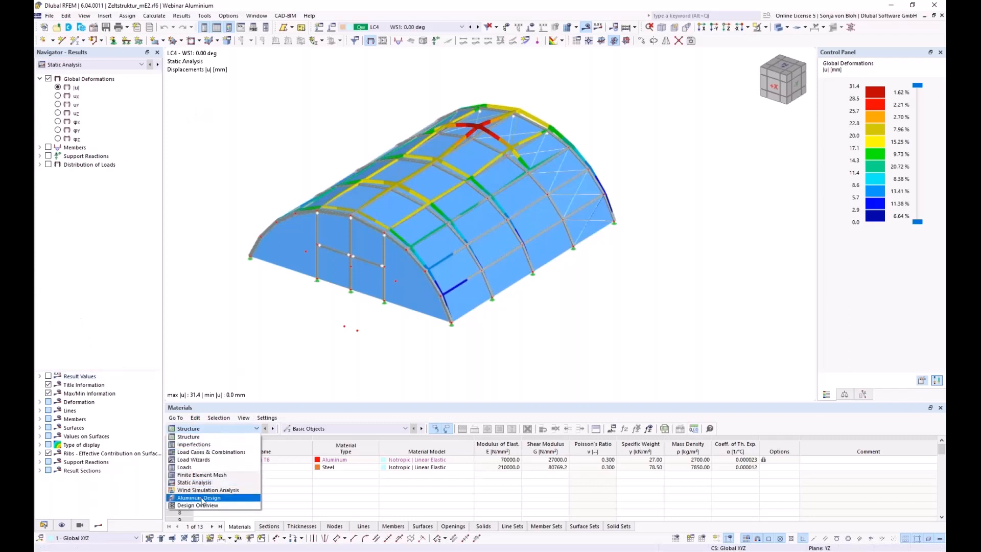
key(Escape)
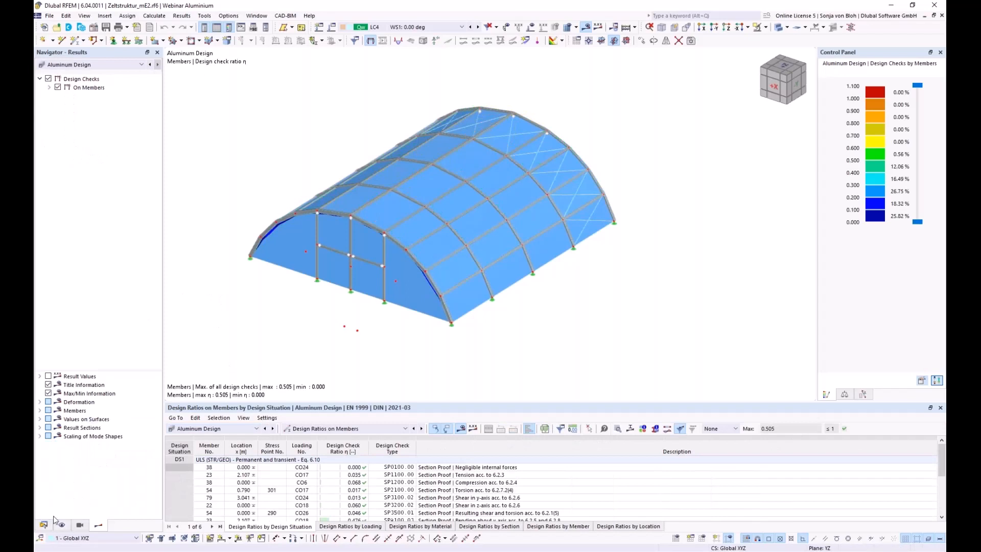
click(81, 527)
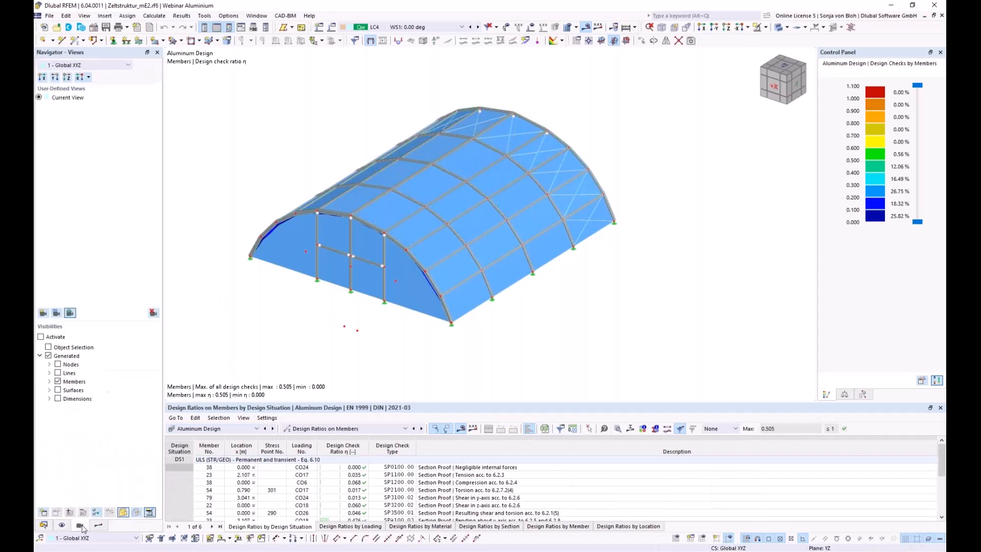
click(49, 383)
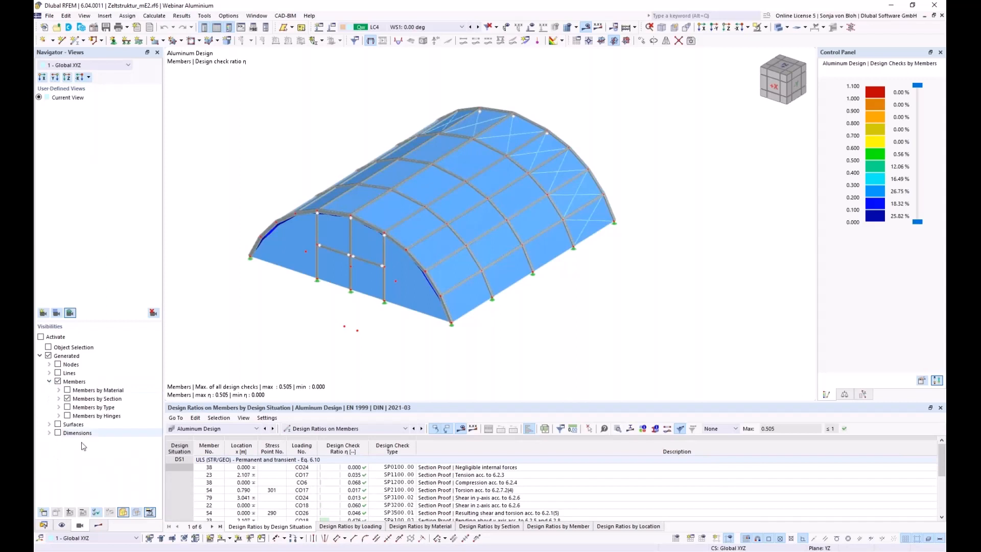
click(58, 399)
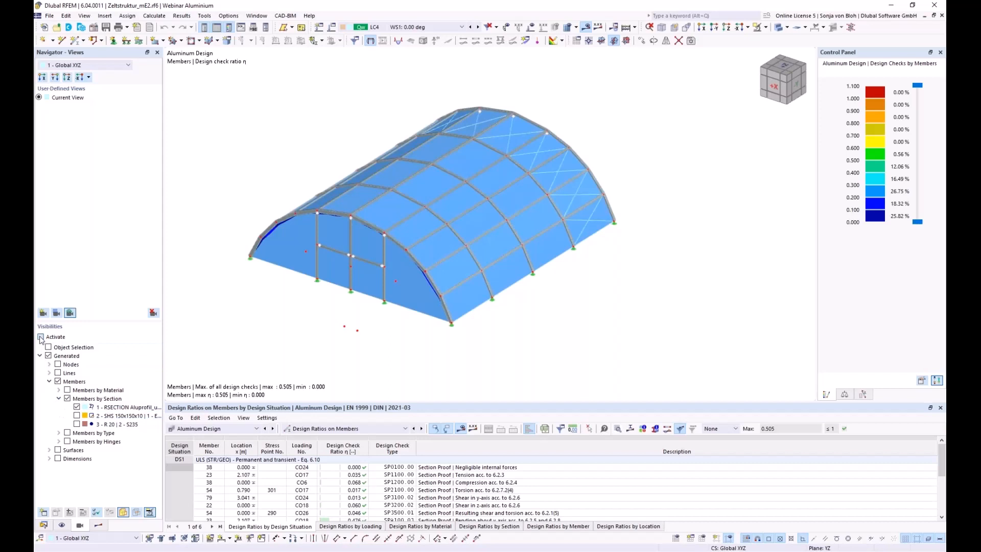
Show only the RSECTION arch members, labelled with their design ratio values.
click(41, 337)
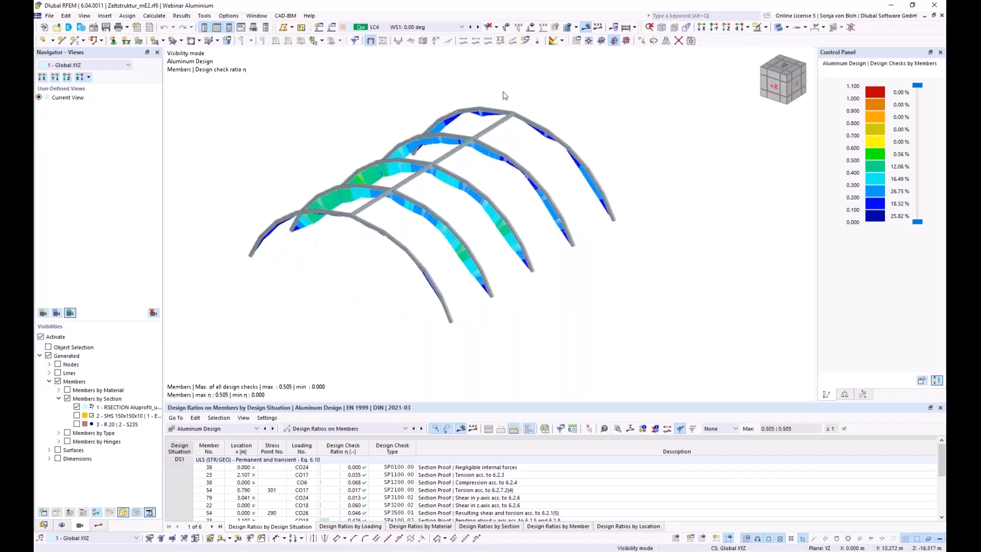
click(596, 29)
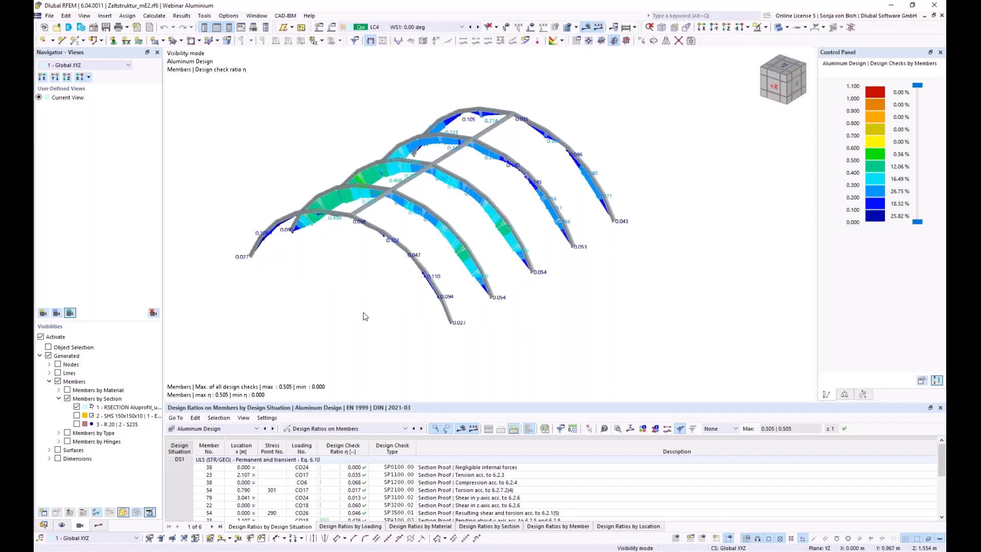
ctrl+middle_drag(363, 315, 348, 319)
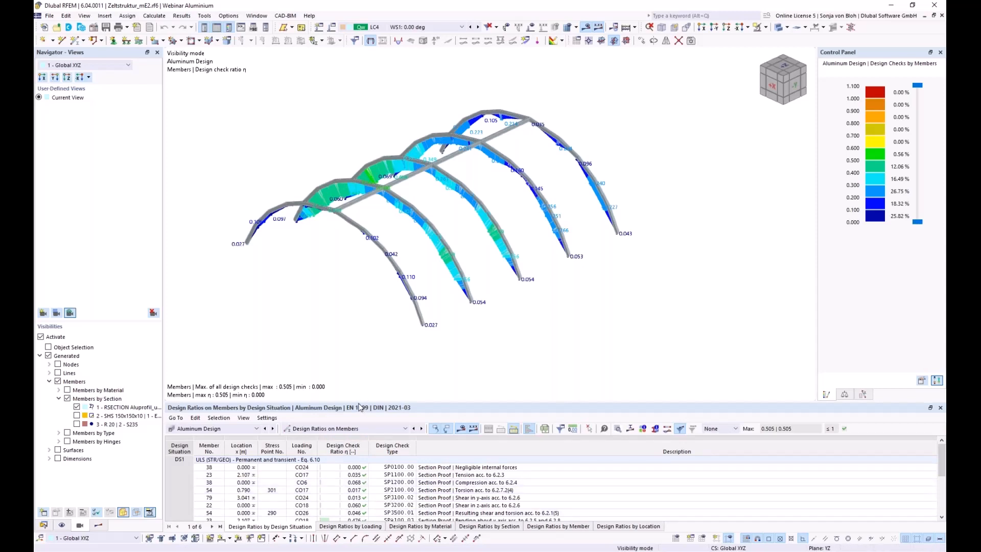
Enlarge the design ratios table and select member 23's governing SP6710.03 check (0.505).
drag(357, 402, 361, 362)
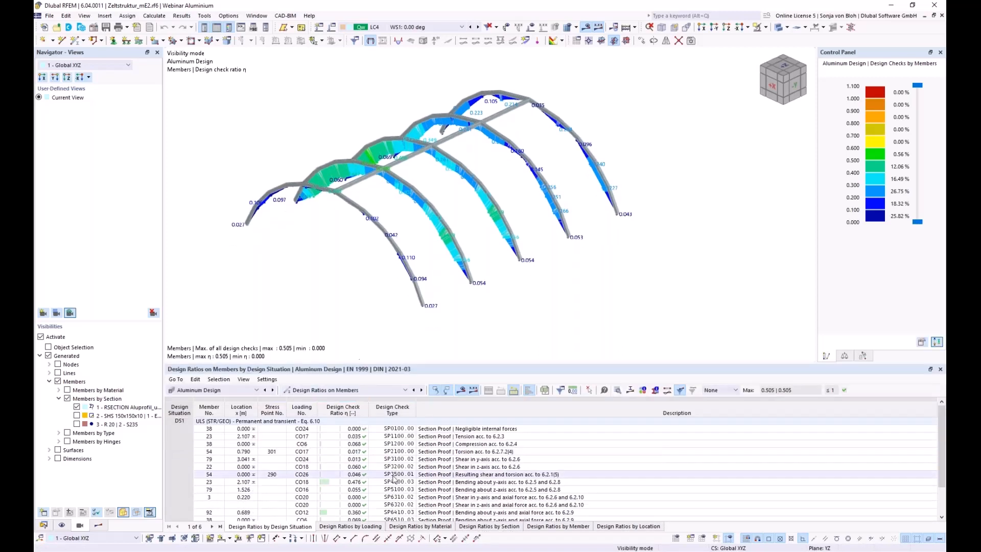
scroll(401, 483, down, 1)
click(405, 510)
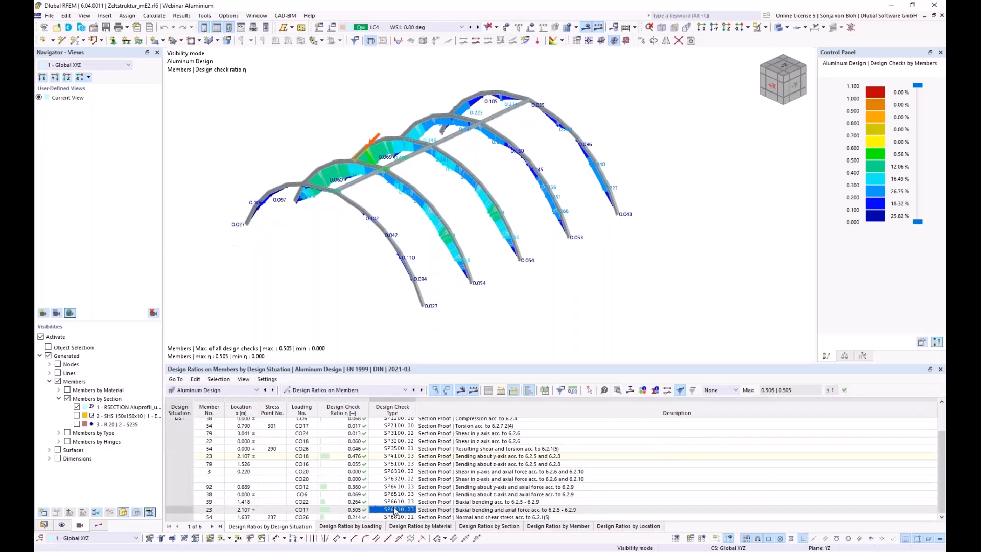
Expand the minor-axis bending effective section properties for member 23 and show its section ratio diagram.
double_click(395, 510)
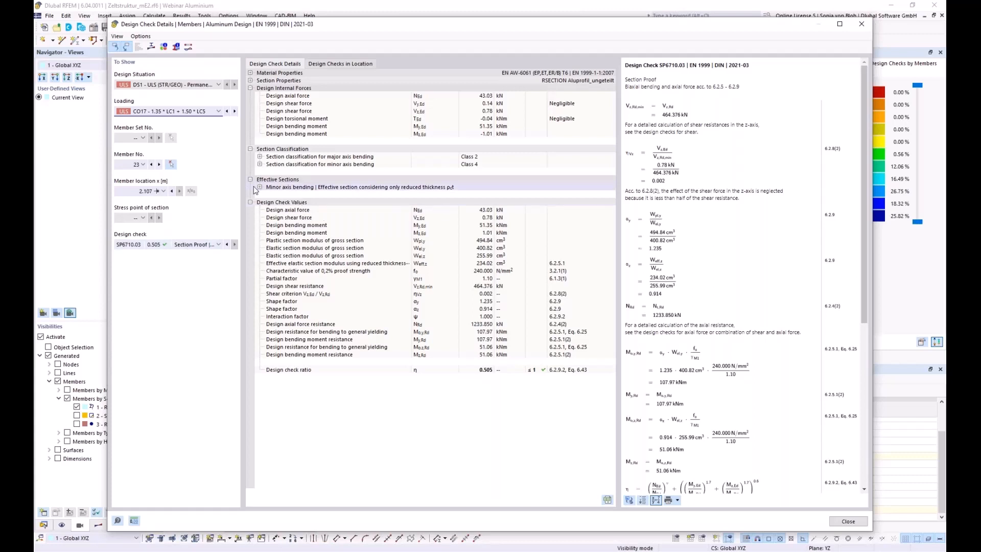
click(261, 157)
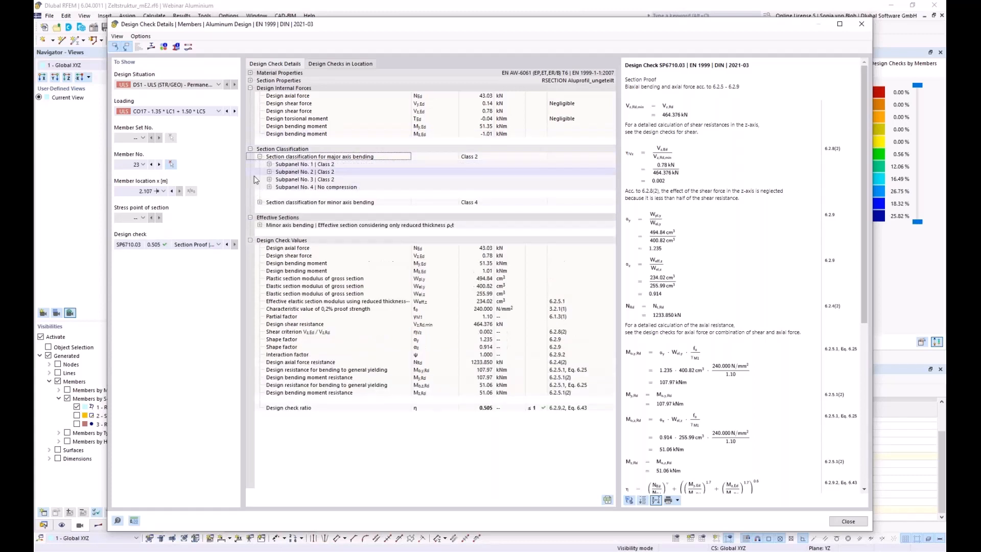
click(259, 202)
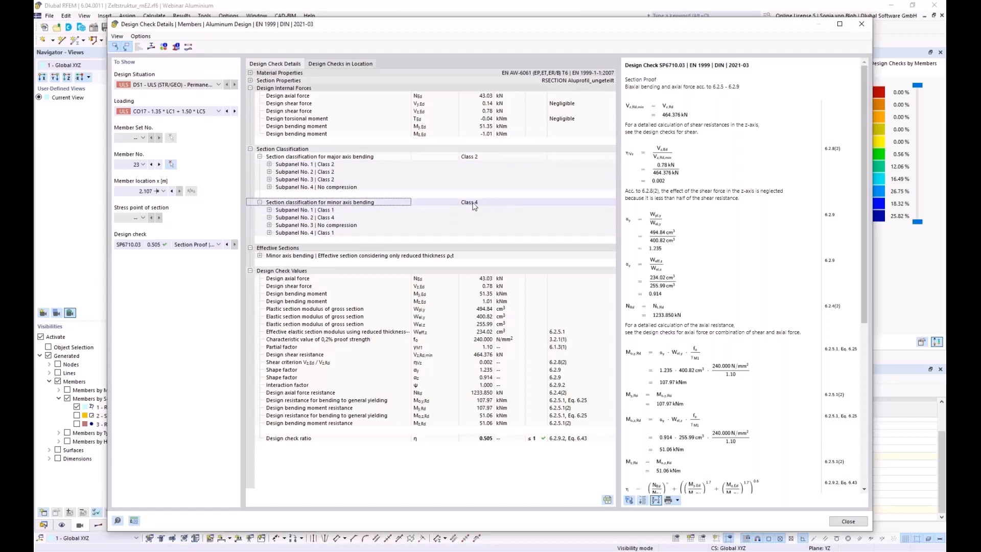
click(260, 256)
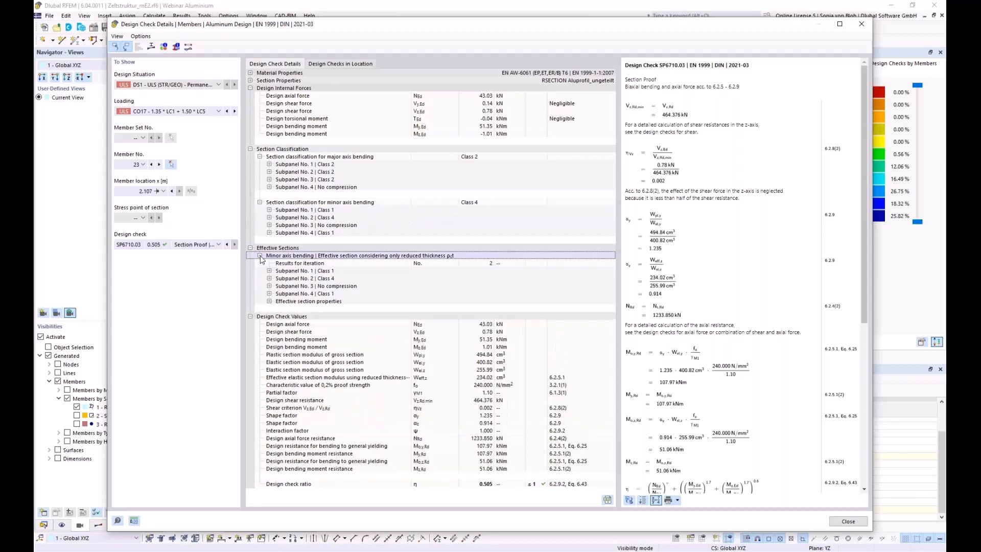
click(269, 301)
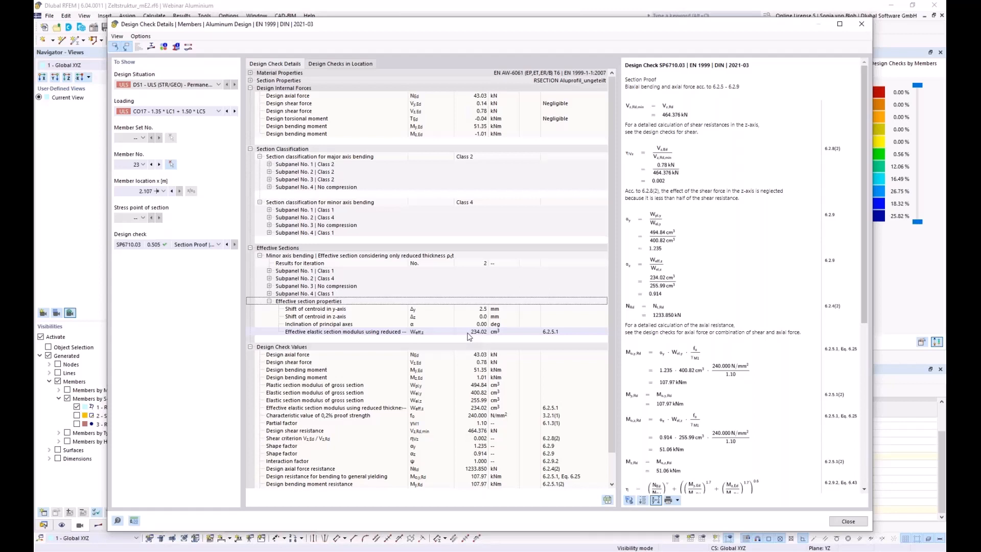
click(151, 47)
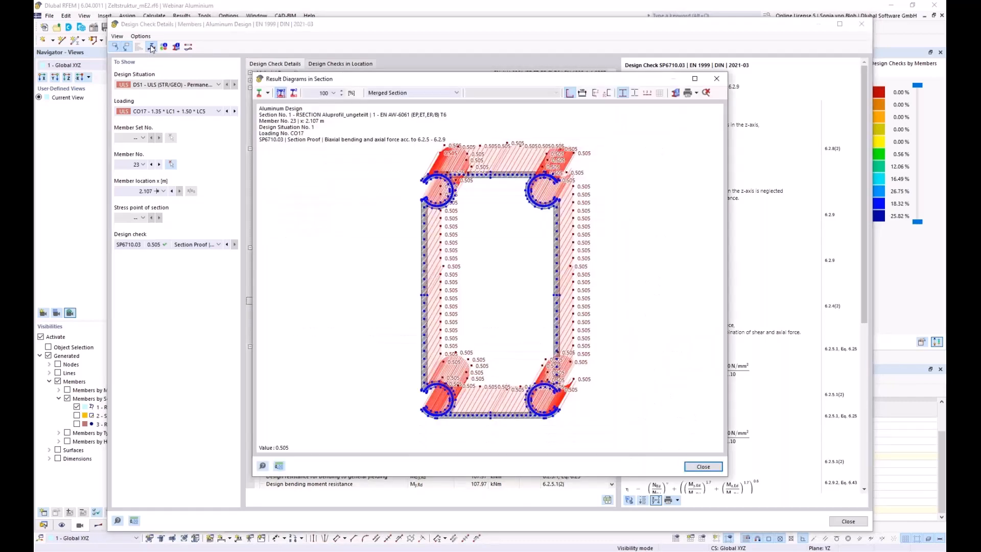
Show normal stresses on the effective section due to Mz, zoom in, then close the diagram.
click(456, 93)
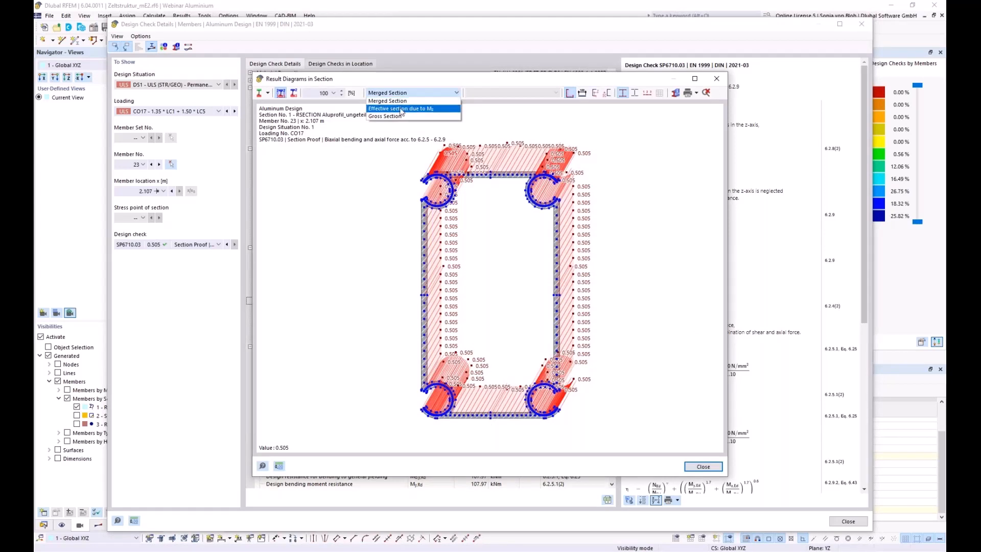
click(401, 109)
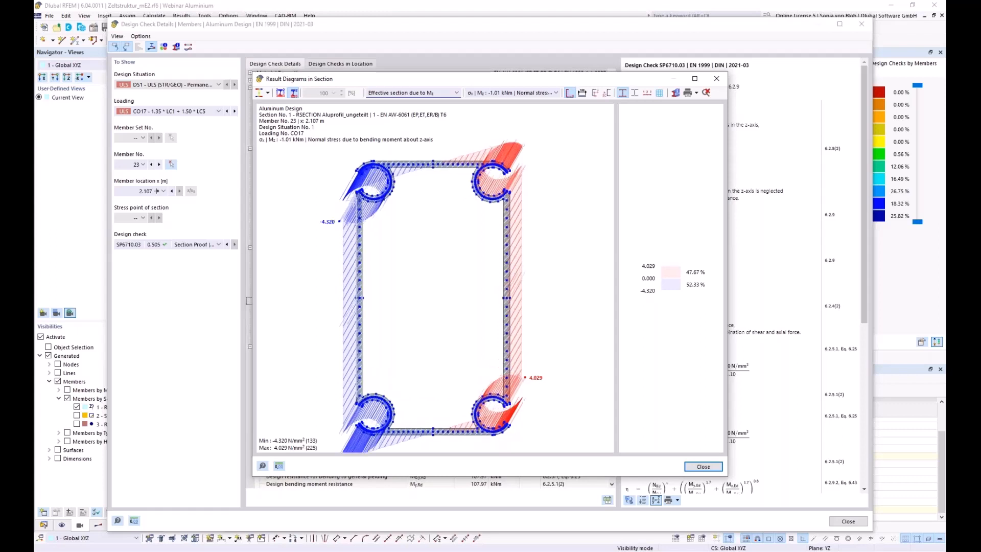
scroll(358, 212, up, 5)
scroll(357, 209, up, 3)
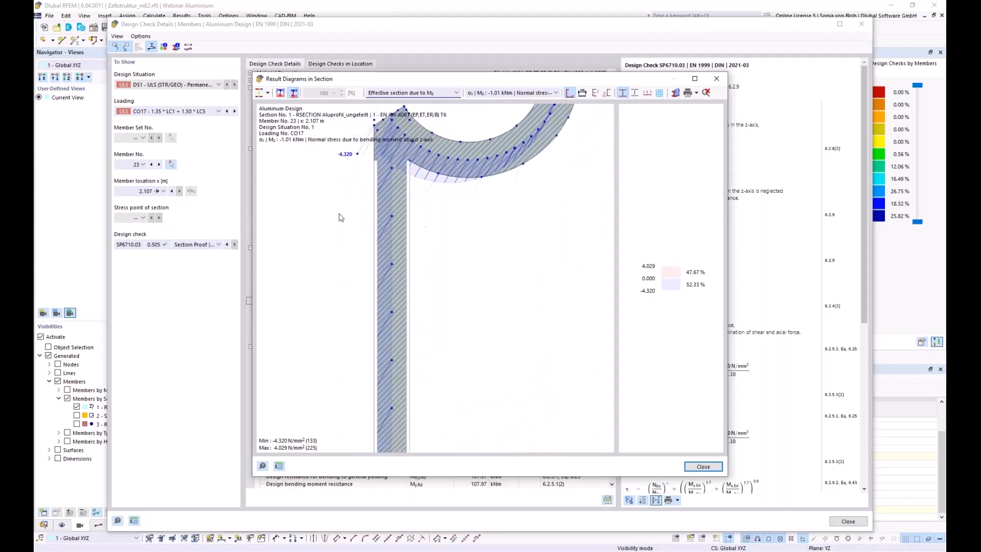
scroll(312, 222, up, 1)
scroll(357, 222, up, 1)
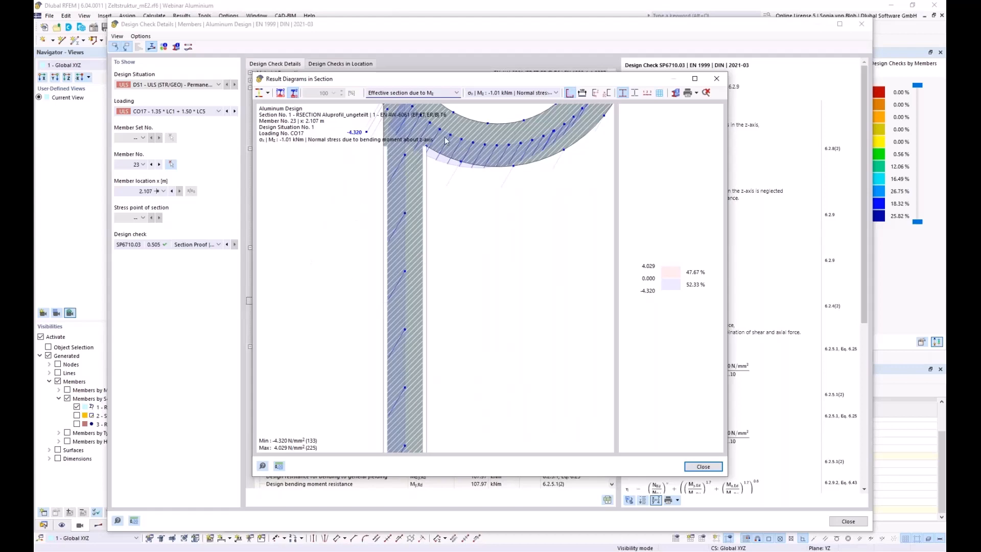
click(715, 79)
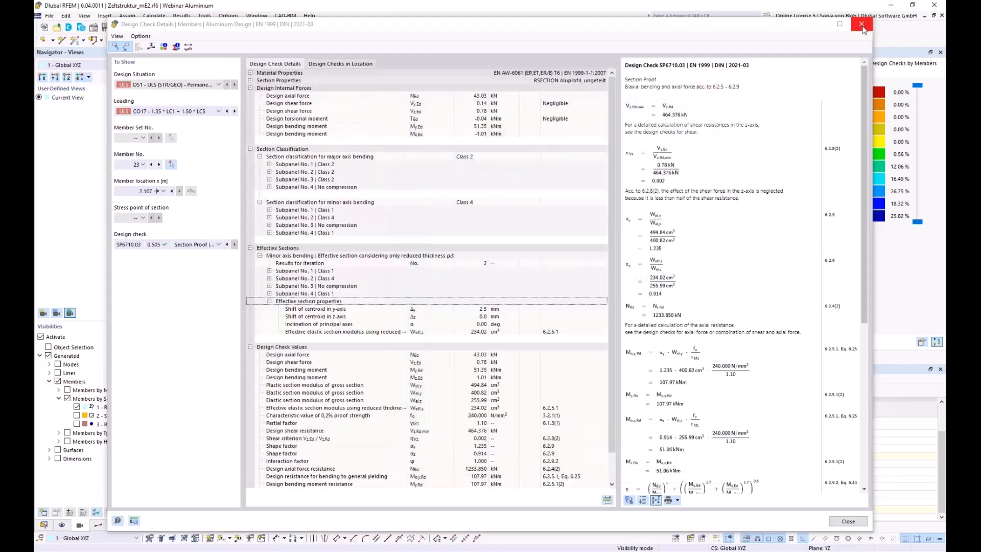
Close Design Check Details, show the 'Book your free Online Appointment!' slide, then return to the Dlubal homepage.
click(861, 24)
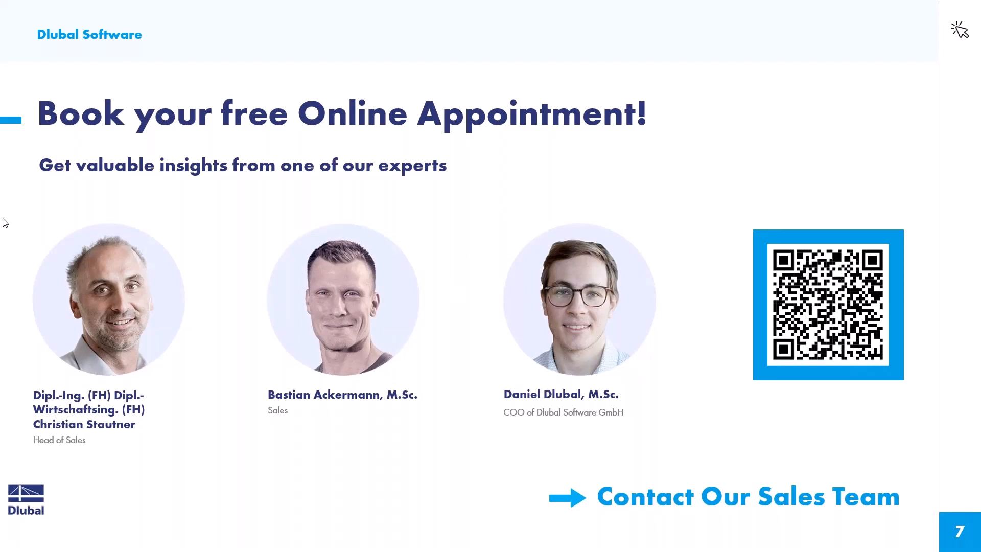
key(alt+Tab)
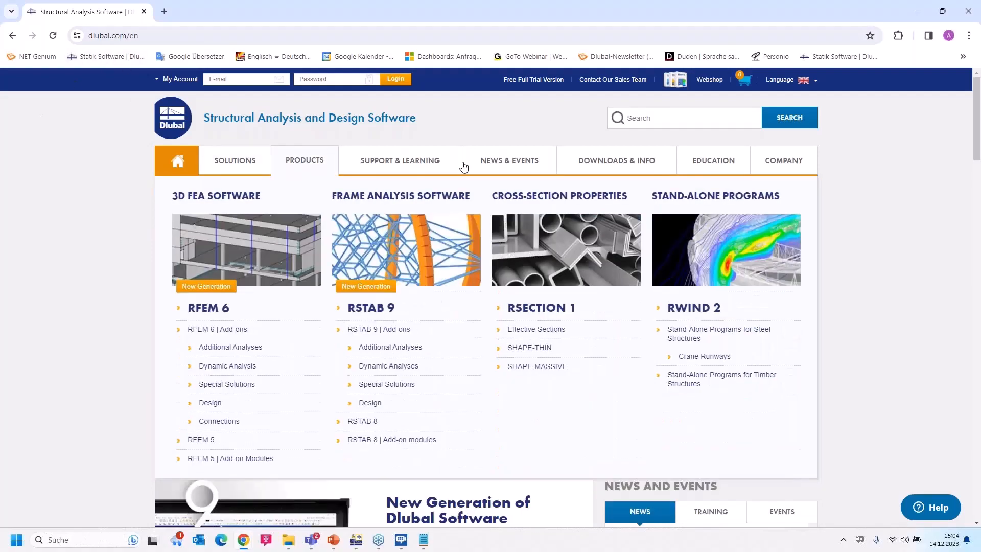
Open the Webinars listing from the NEWS & EVENTS menu and start browsing it.
mouse_move(505, 161)
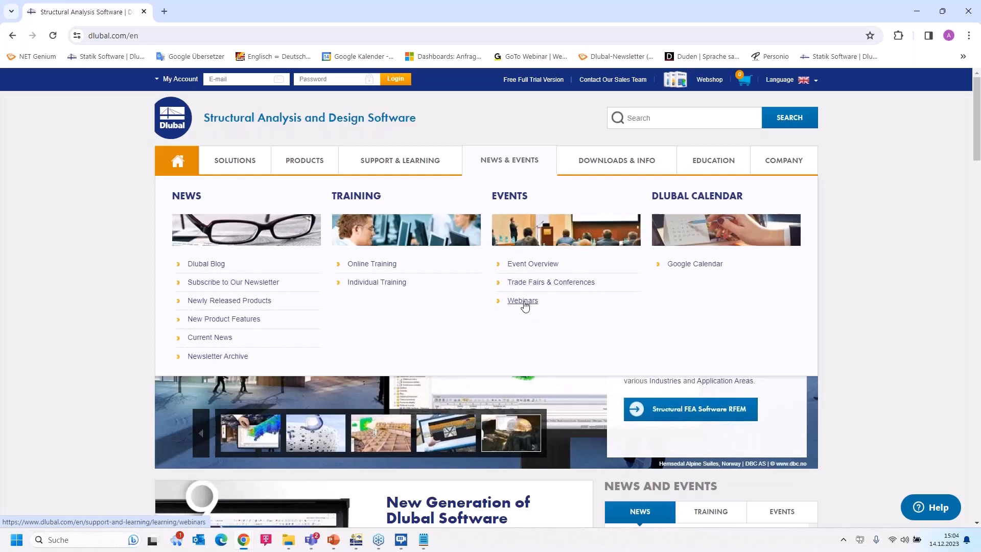
click(522, 301)
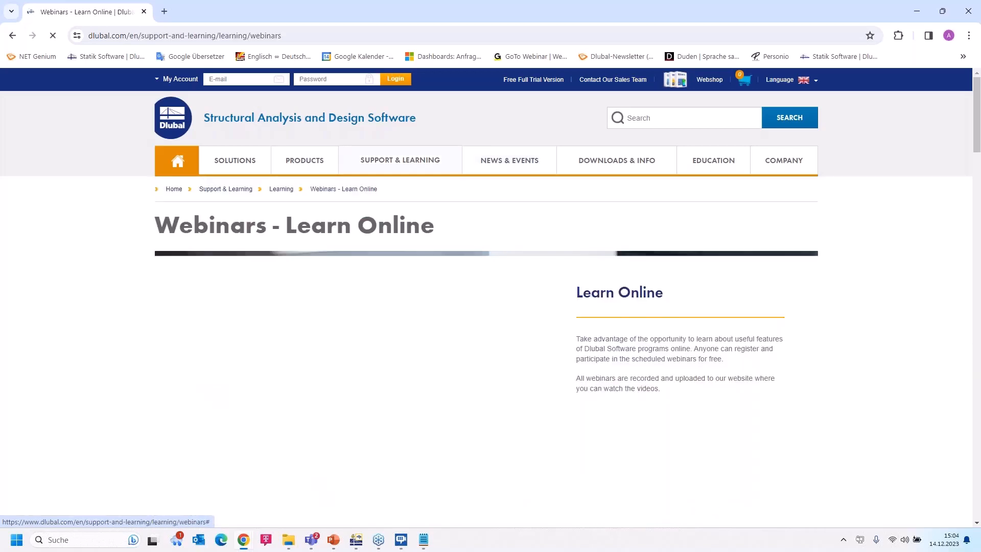
scroll(533, 282, down, 8)
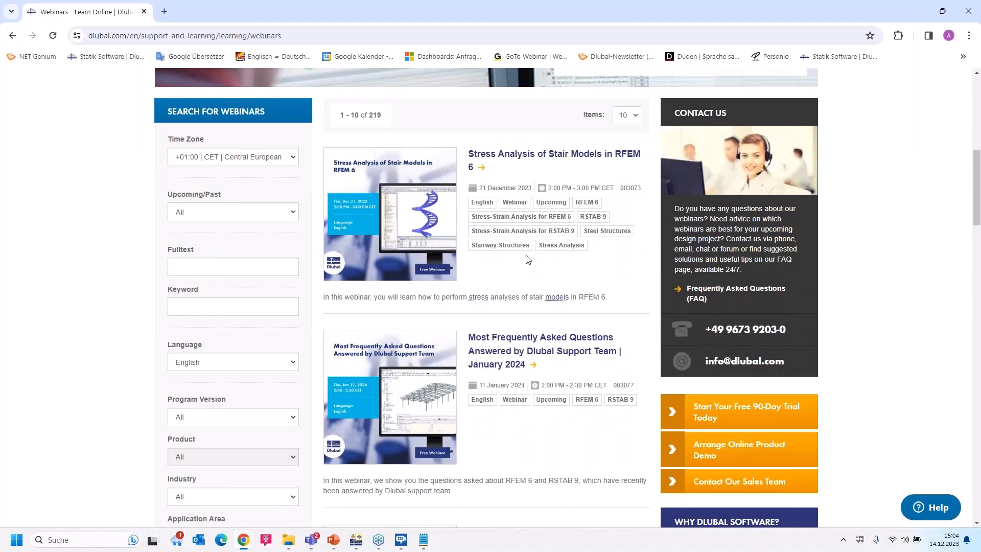
scroll(528, 260, down, 2)
scroll(527, 259, up, 2)
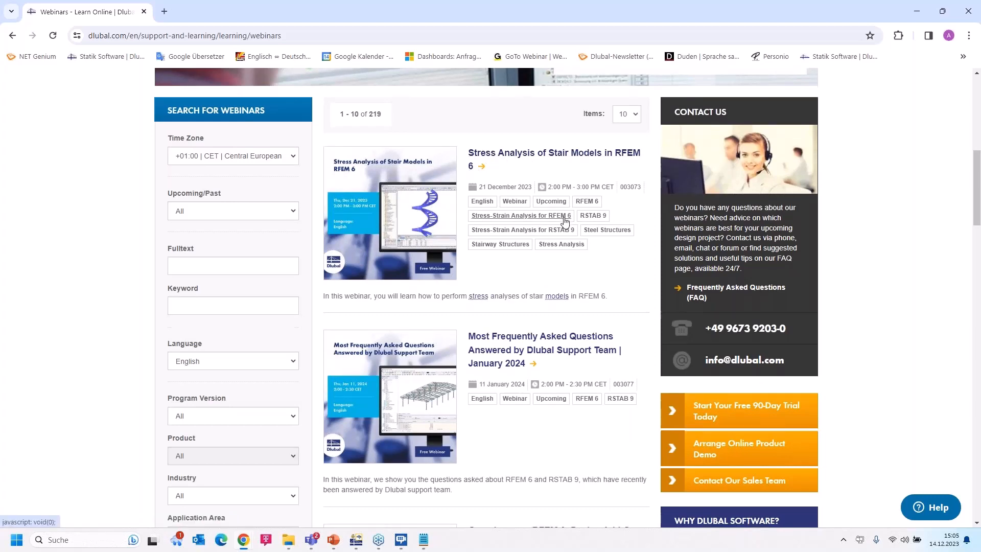
Find and open the 'Design of Industrial Tent Made of Aluminum Sections in RFEM 6' webinar.
scroll(564, 214, down, 2)
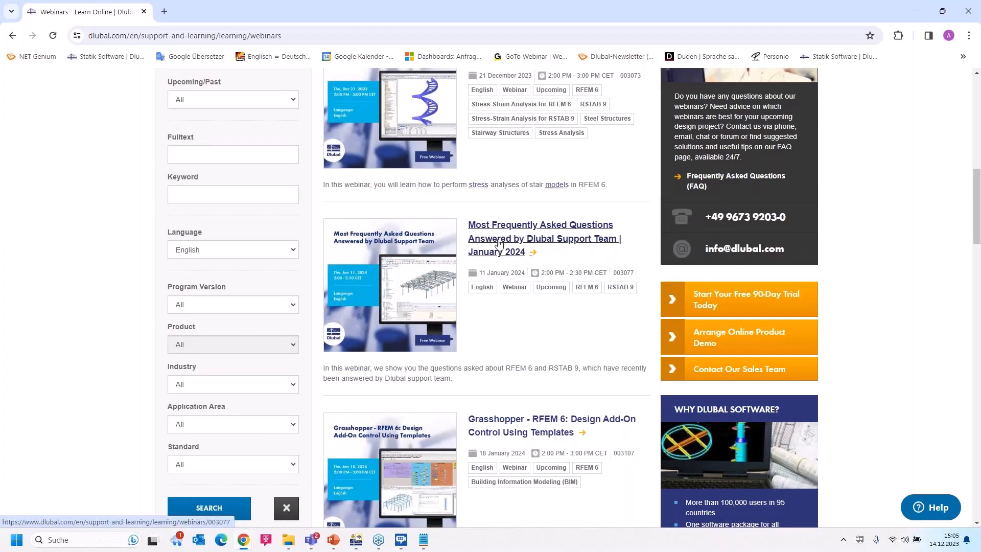
scroll(525, 249, down, 3)
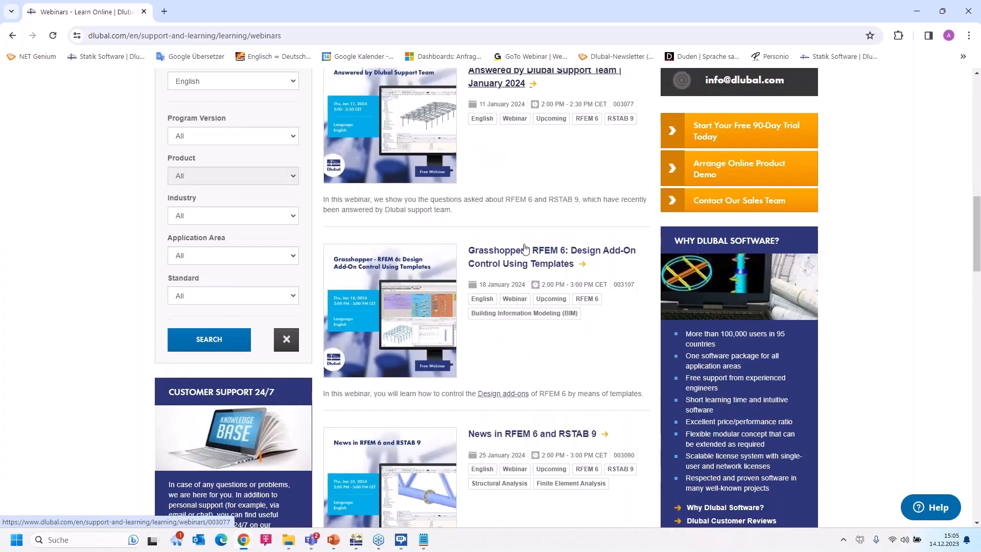
scroll(525, 249, up, 1)
scroll(525, 245, down, 3)
scroll(526, 246, down, 1)
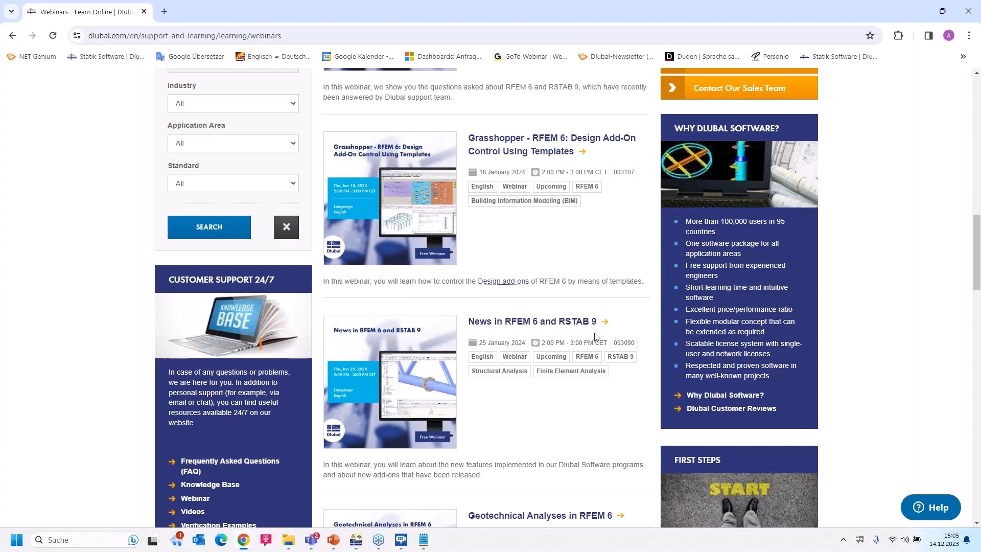
scroll(595, 336, down, 2)
scroll(595, 335, up, 10)
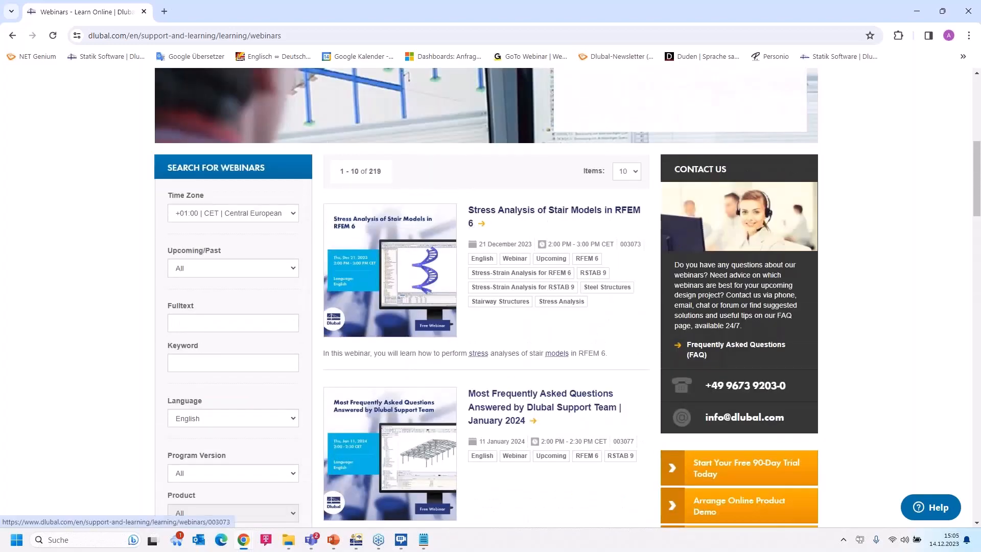
scroll(569, 283, down, 1)
scroll(572, 291, down, 15)
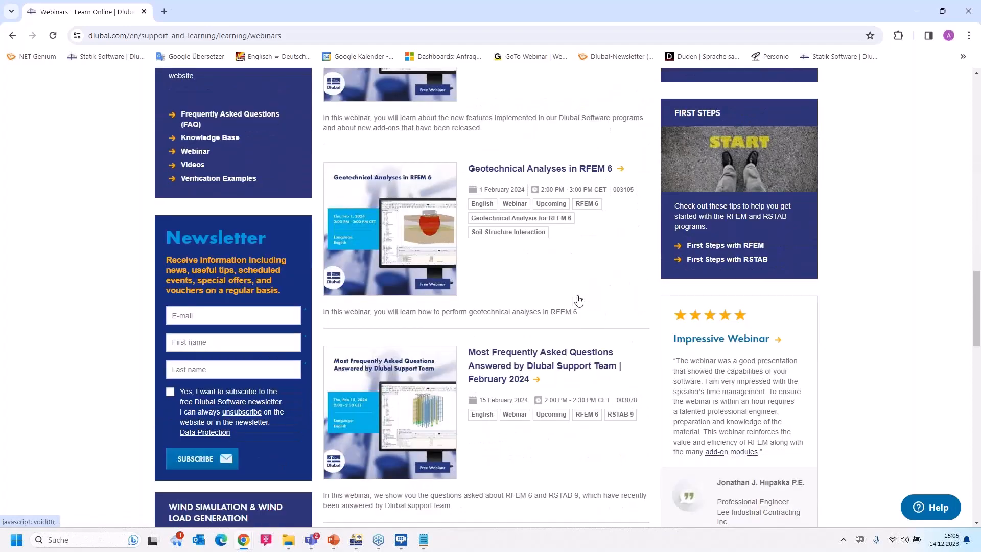
scroll(577, 296, down, 4)
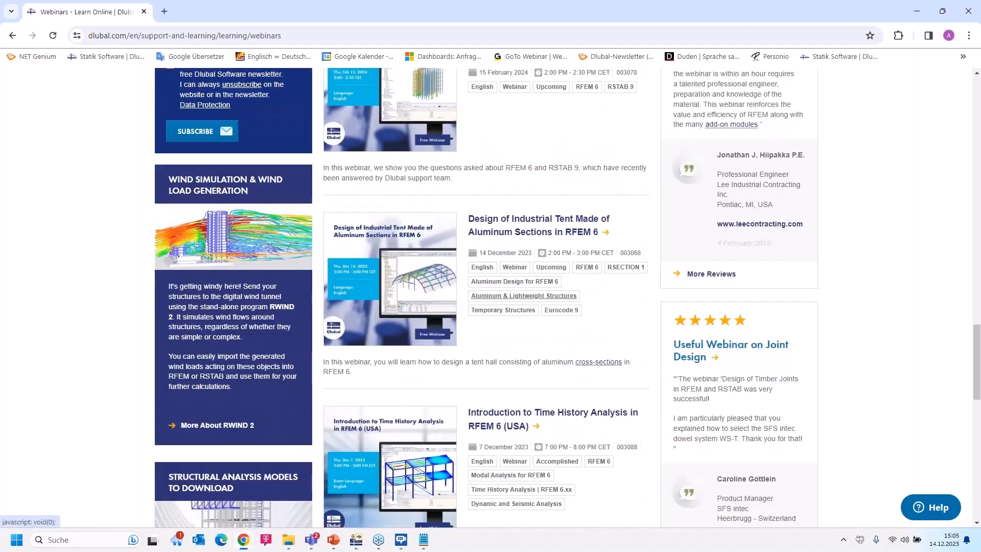
scroll(523, 295, down, 2)
click(512, 113)
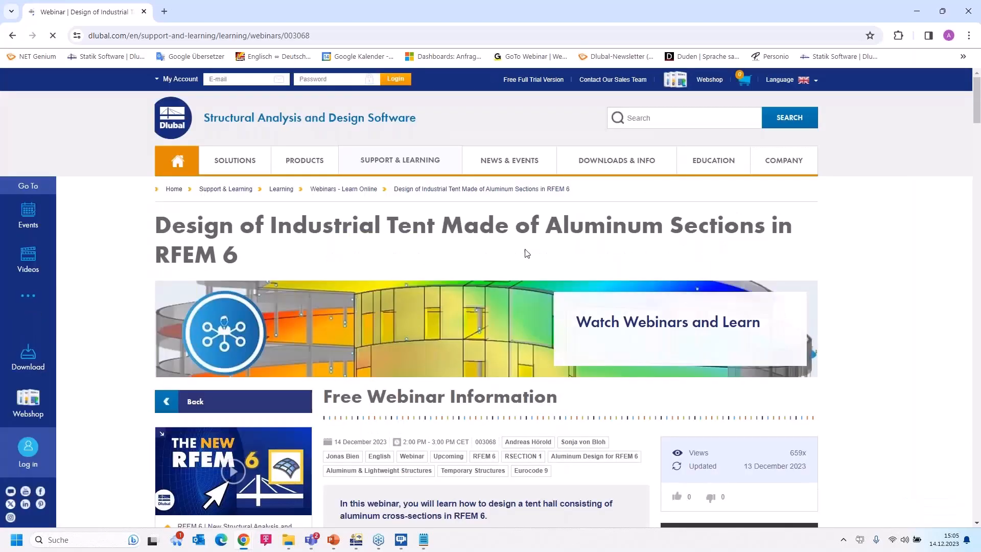
Scroll past the webinar's schedule, speakers, downloads and comments to the Tent Hall and Aluminum Section models.
scroll(527, 252, down, 5)
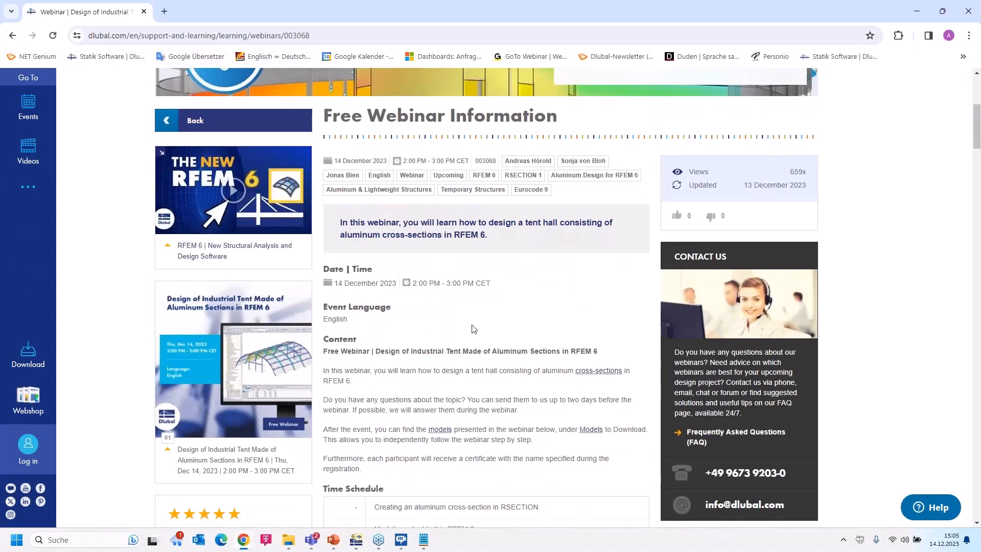
scroll(462, 395, down, 5)
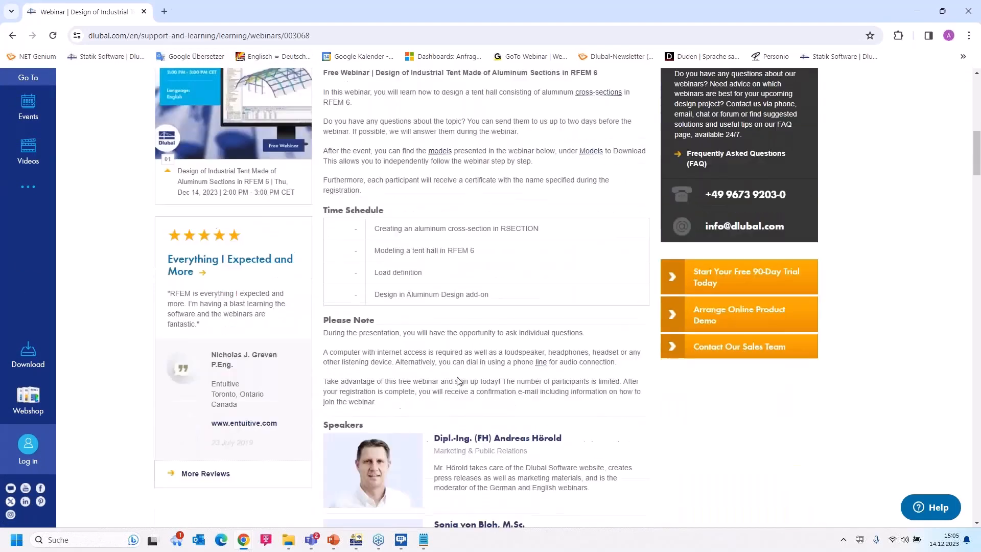
scroll(456, 375, down, 8)
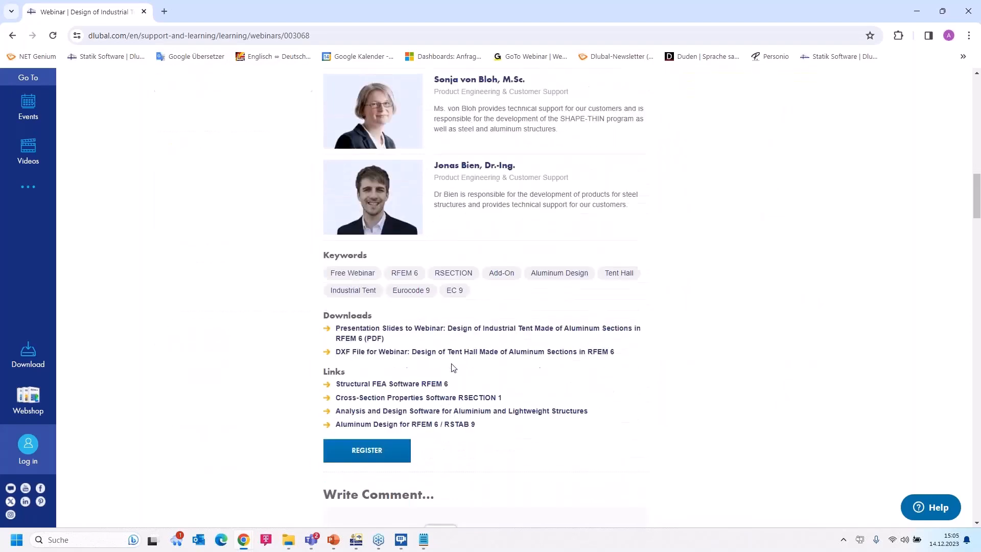
scroll(365, 326, down, 1)
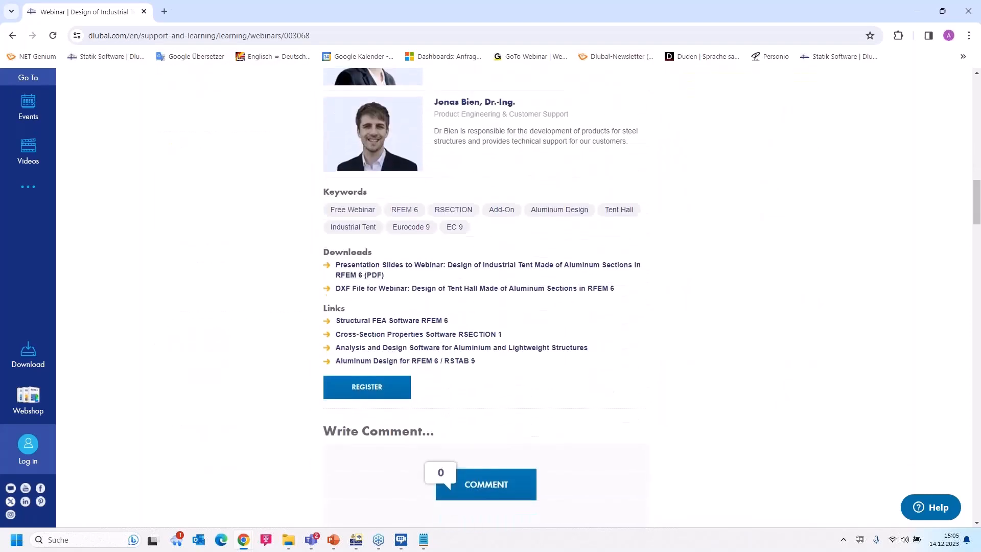
scroll(424, 299, down, 7)
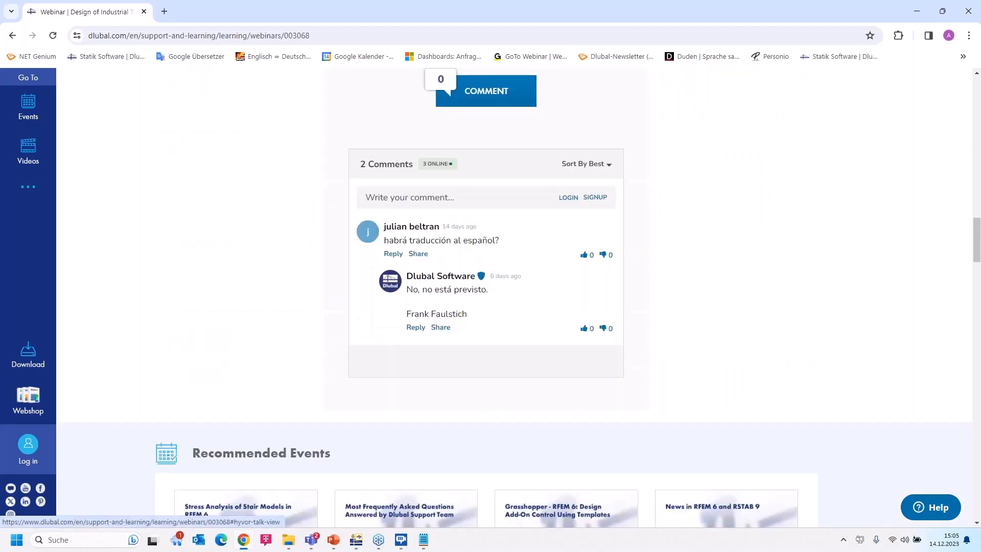
scroll(331, 386, down, 16)
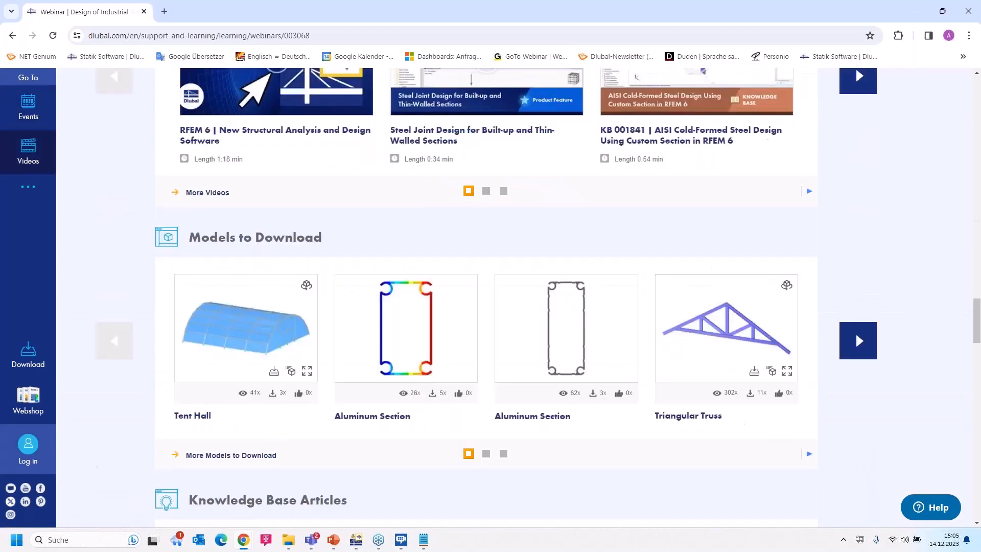